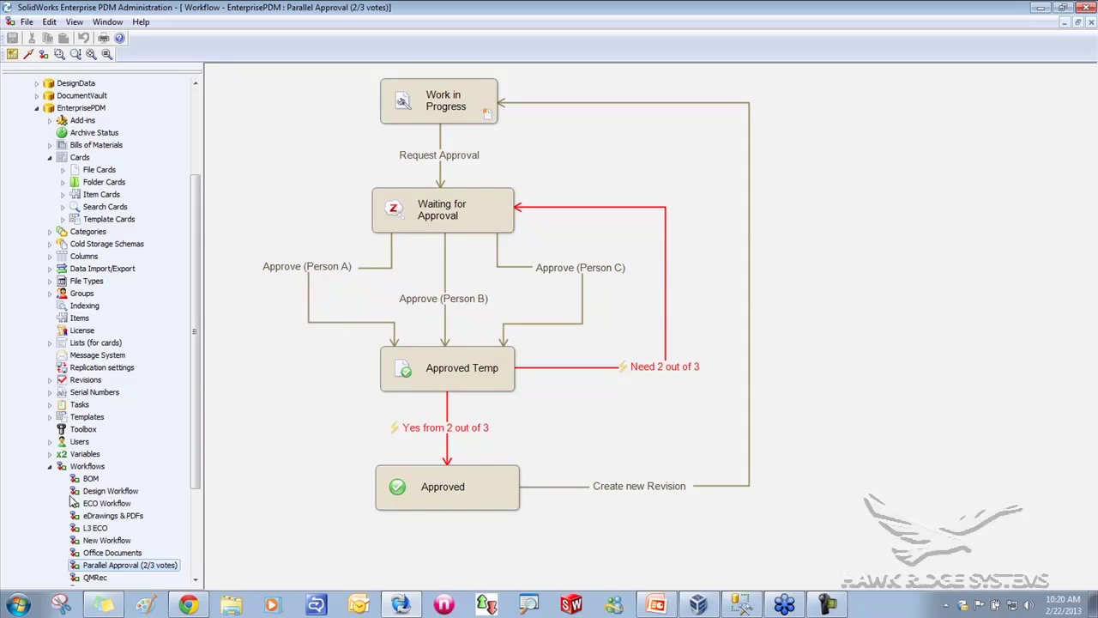
Review the eDrawings & PDFs and Design Workflow diagrams and reroute the left Changes Required transition.
{"action": "left_click", "coordinate": [106, 516]}
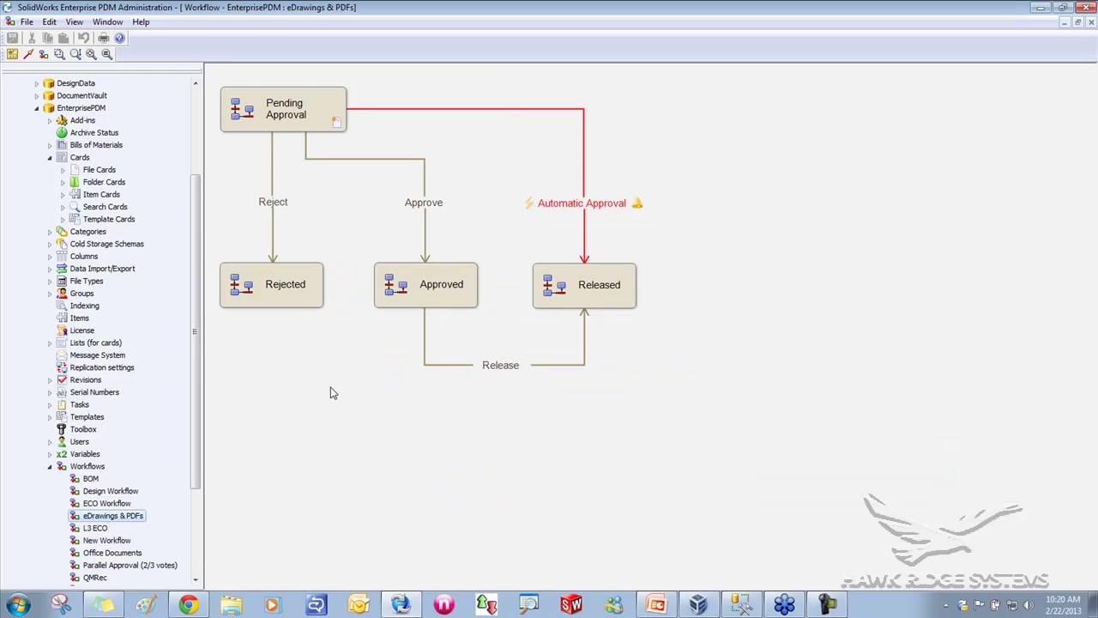
{"action": "left_click", "coordinate": [111, 492]}
{"action": "left_click", "coordinate": [367, 291]}
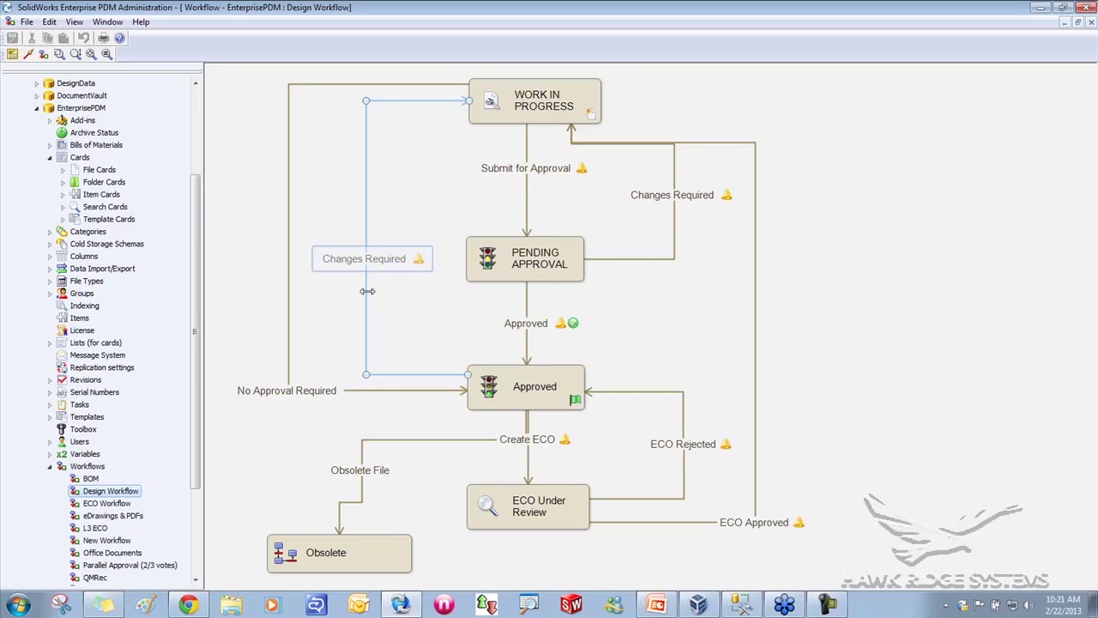
{"action": "left_click_drag", "start_coordinate": [368, 291], "coordinate": [366, 291]}
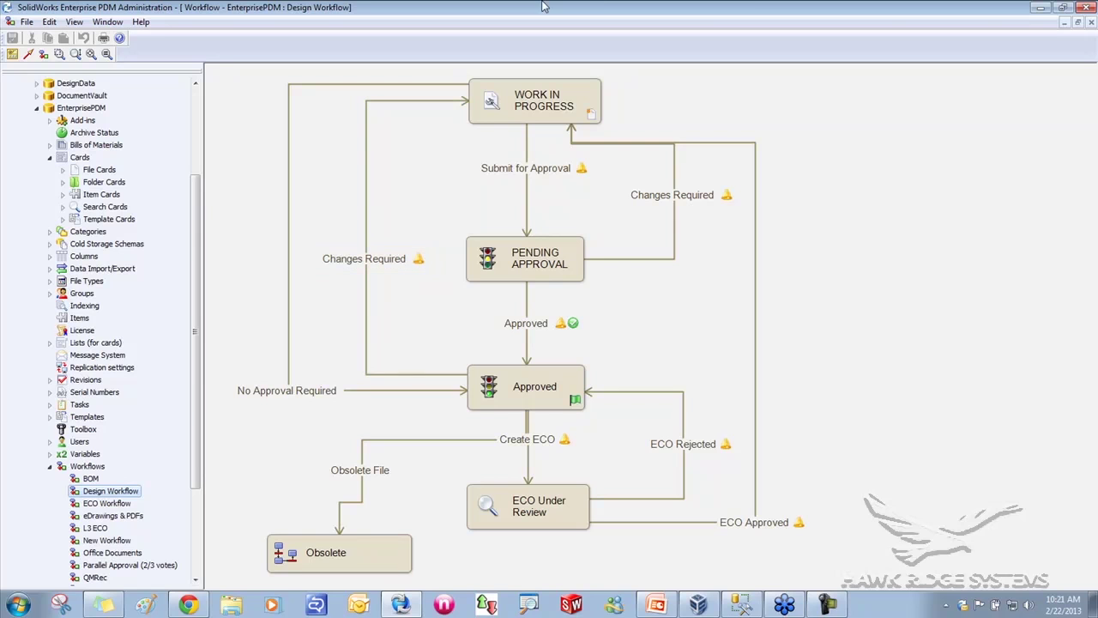
{"action": "left_click", "coordinate": [1040, 7]}
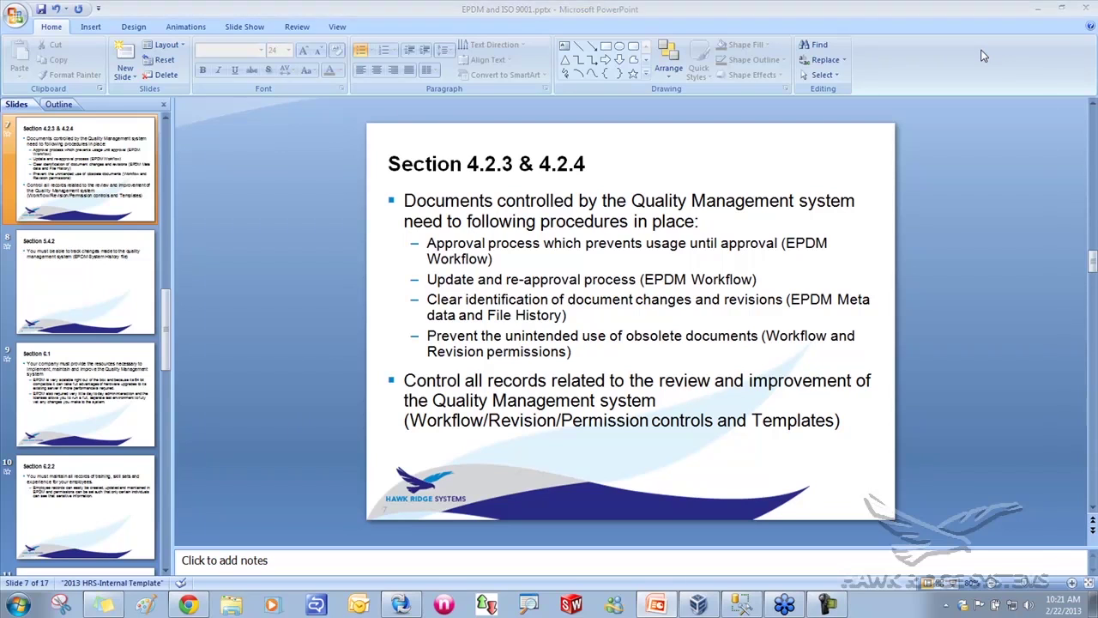
Open Windows Explorer on Computer and move its window into place.
{"action": "key", "text": "super+e"}
{"action": "left_click_drag", "start_coordinate": [632, 94], "coordinate": [586, 6]}
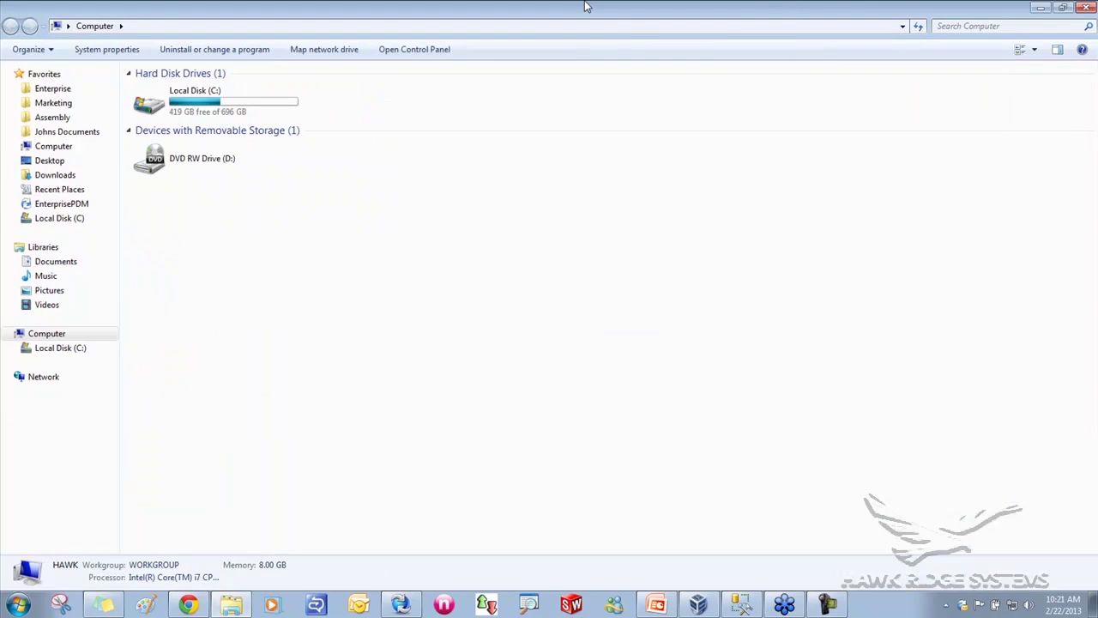
Open the EnterprisePDM vault on Local Disk (C:), logging in under another user name.
{"action": "double_click", "coordinate": [184, 107]}
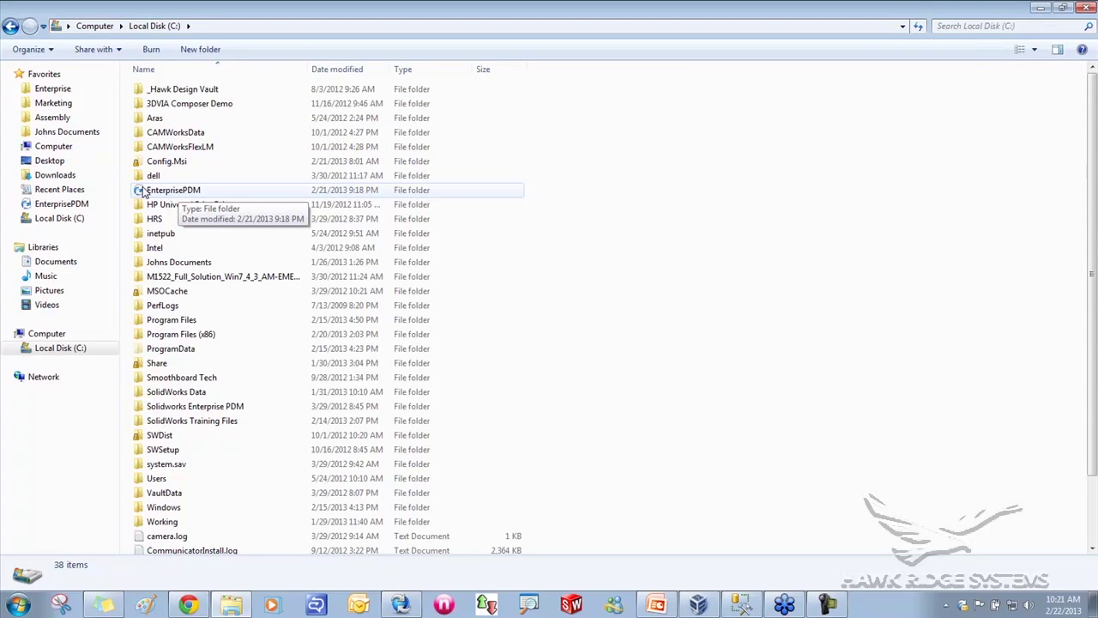
{"action": "double_click", "coordinate": [142, 192]}
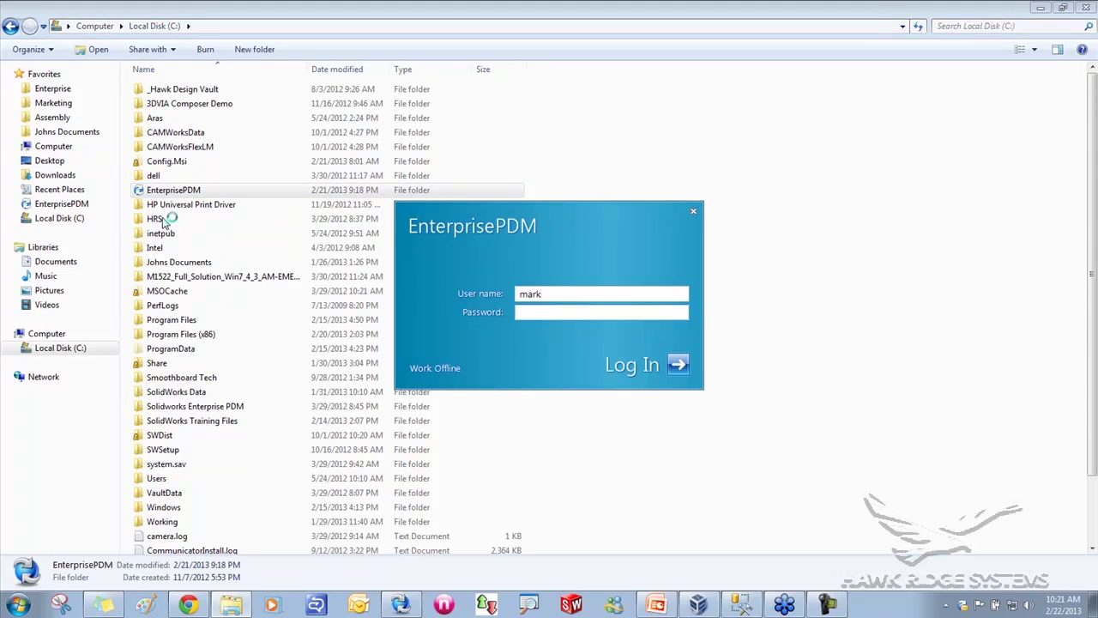
{"action": "type", "text": "john"}
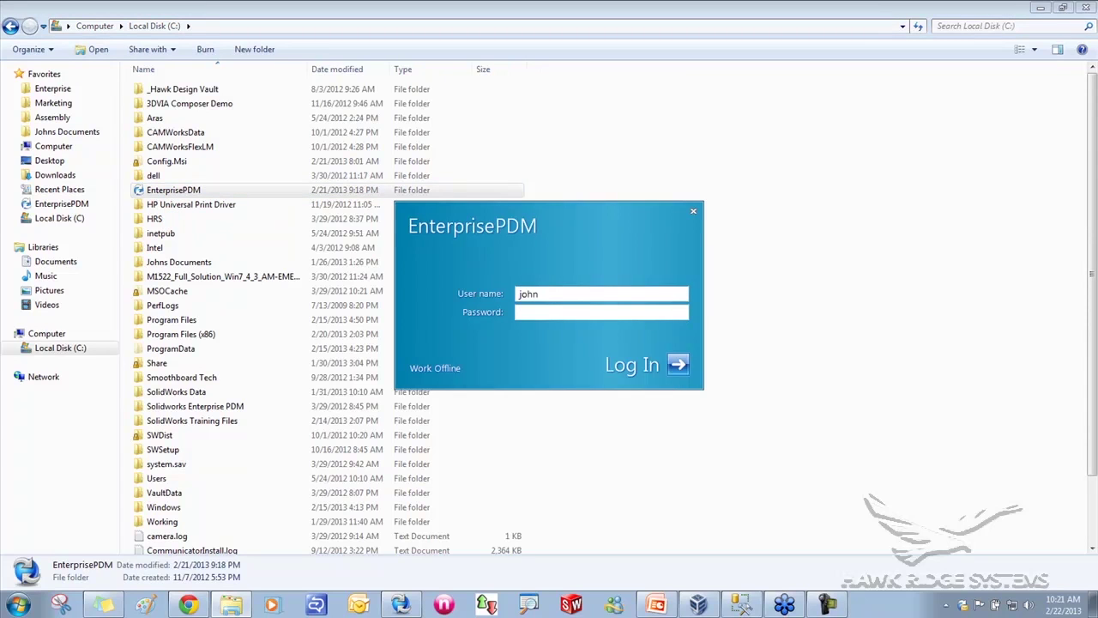
{"action": "key", "text": "Return"}
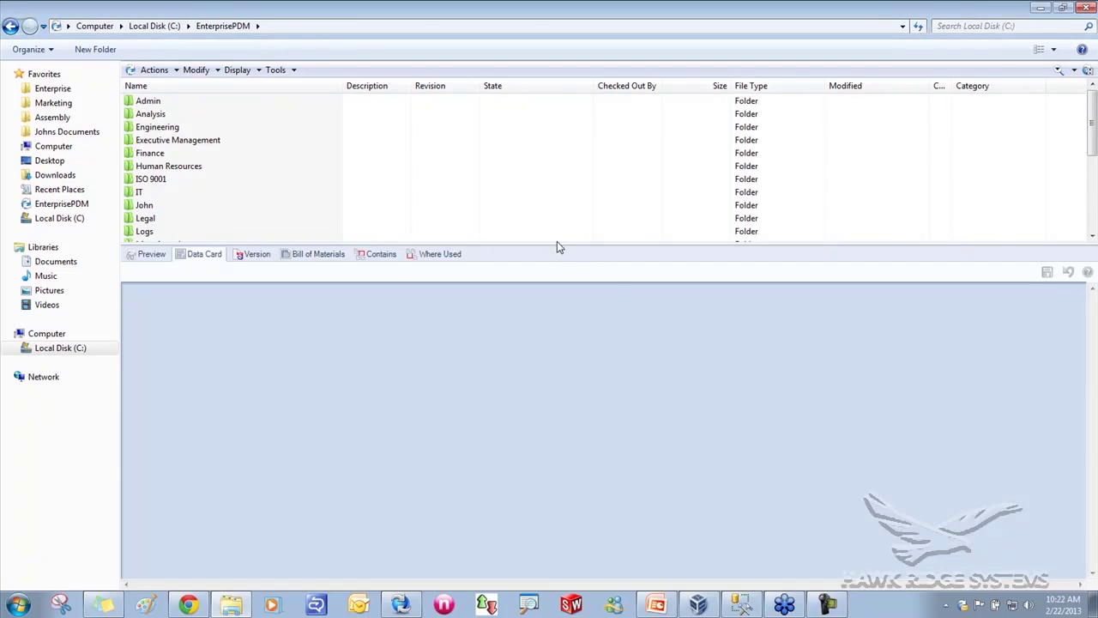
{"action": "left_click_drag", "start_coordinate": [554, 244], "coordinate": [521, 362]}
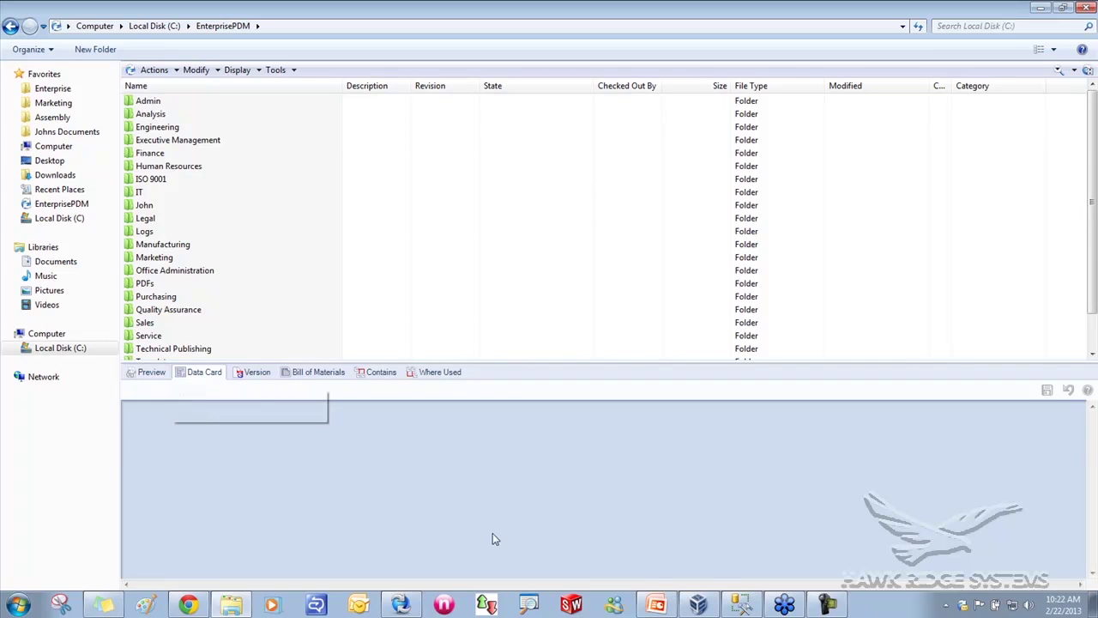
Show the EnterprisePDM vault's full folder list in the test VM's Explorer, then hide the VM.
{"action": "left_click", "coordinate": [697, 606]}
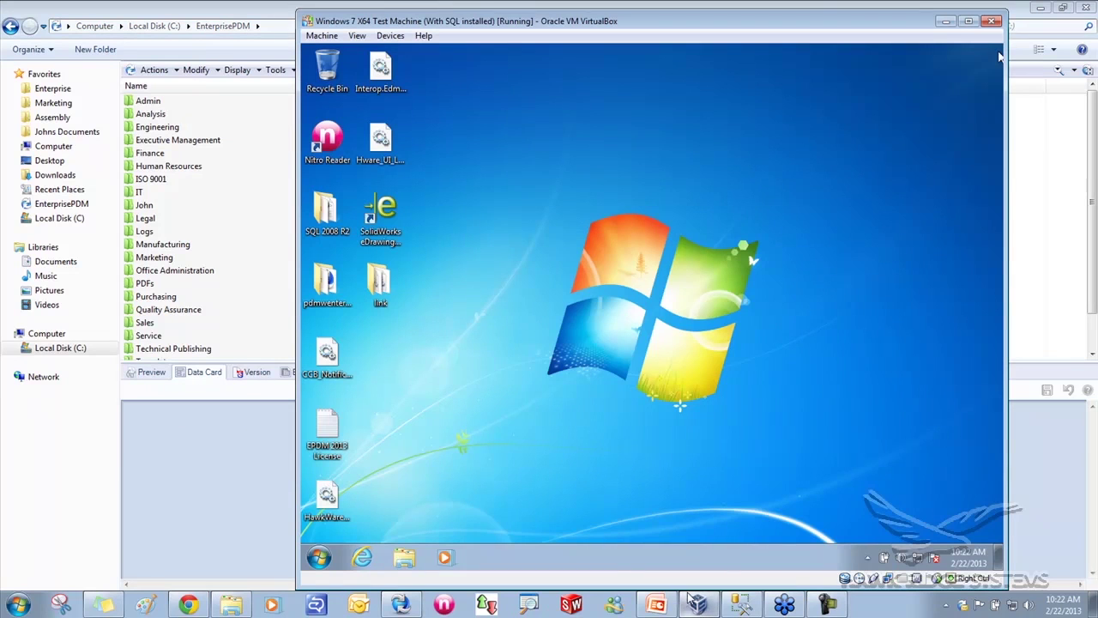
{"action": "mouse_move", "coordinate": [678, 598]}
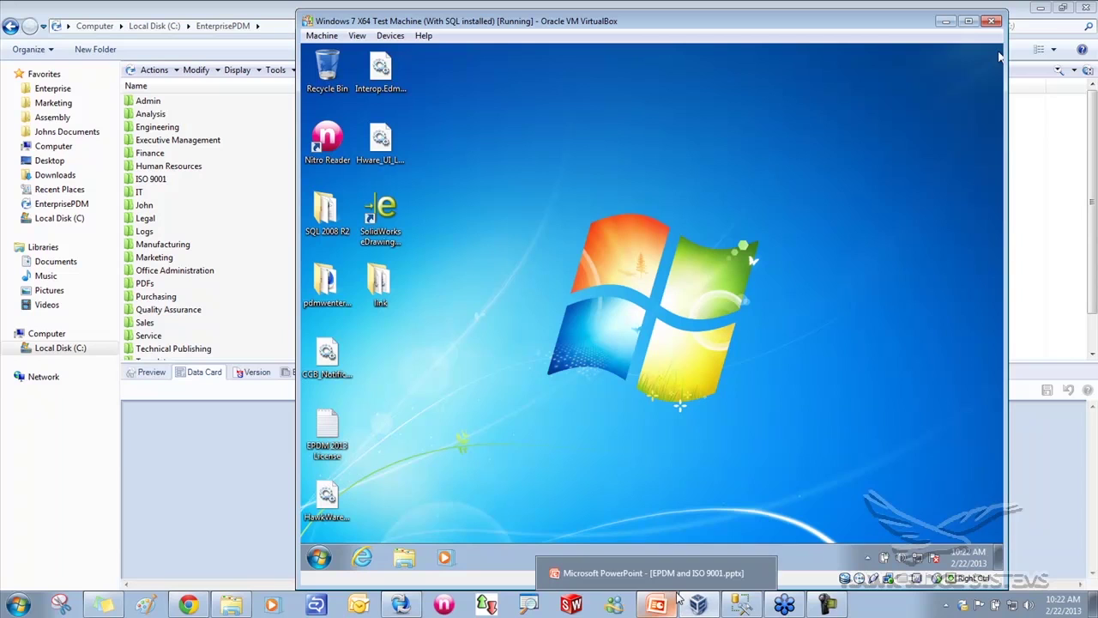
{"action": "left_click", "coordinate": [404, 557]}
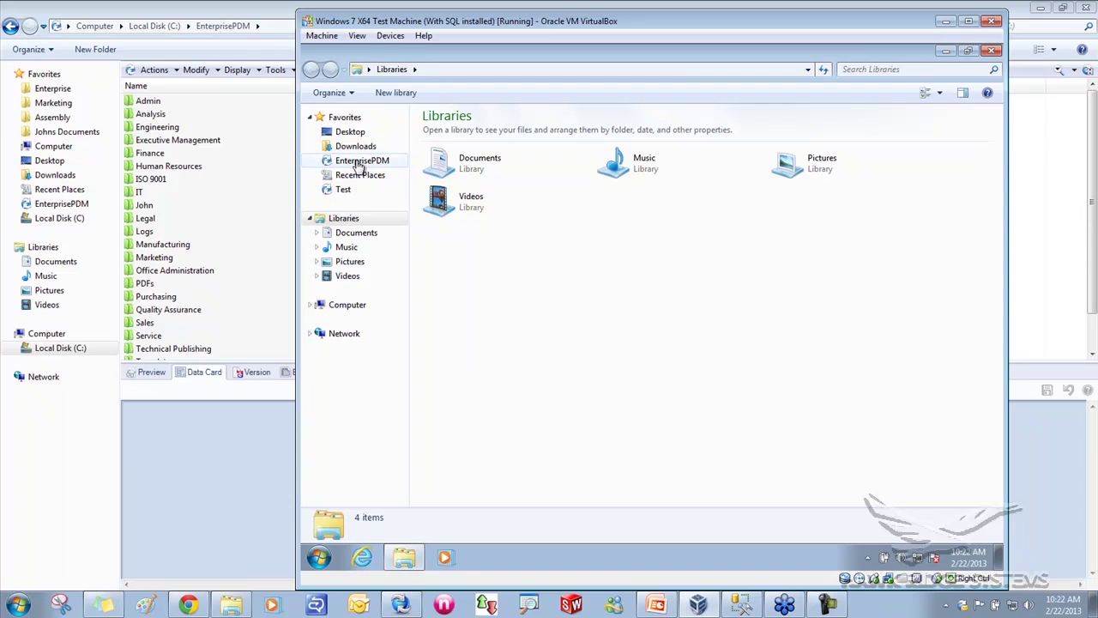
{"action": "left_click", "coordinate": [358, 162]}
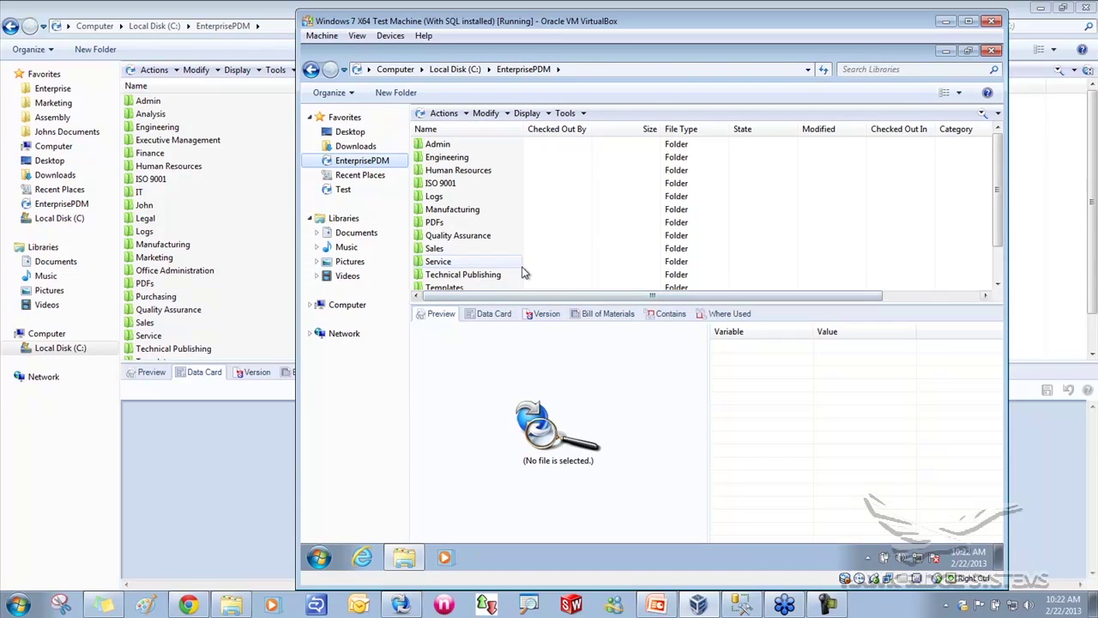
{"action": "left_click_drag", "start_coordinate": [869, 302], "coordinate": [854, 420]}
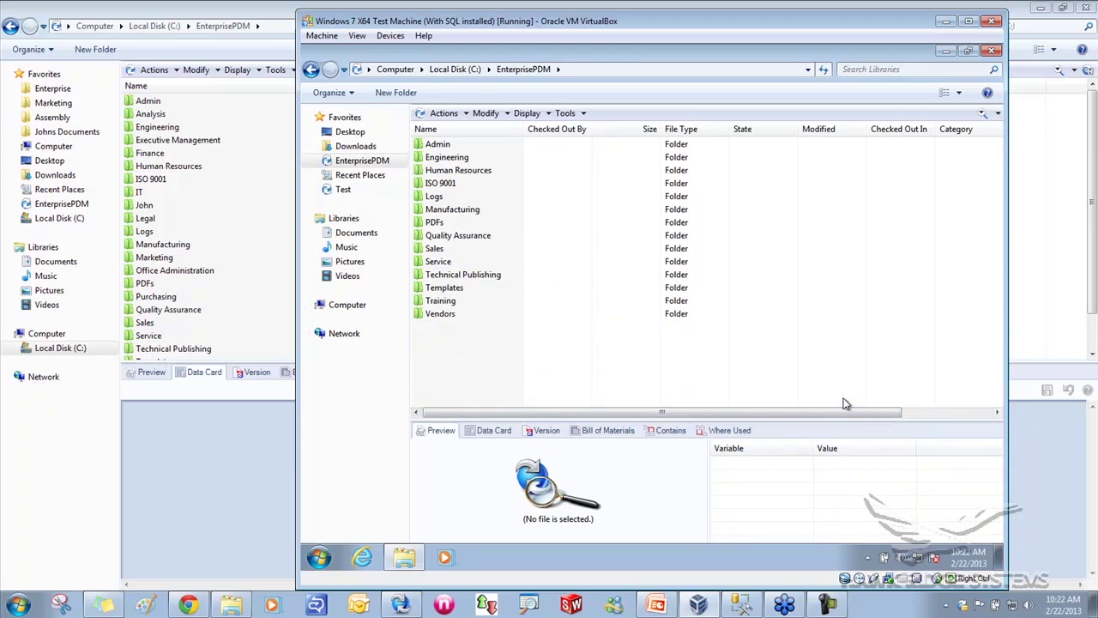
{"action": "left_click_drag", "start_coordinate": [650, 29], "coordinate": [721, 31]}
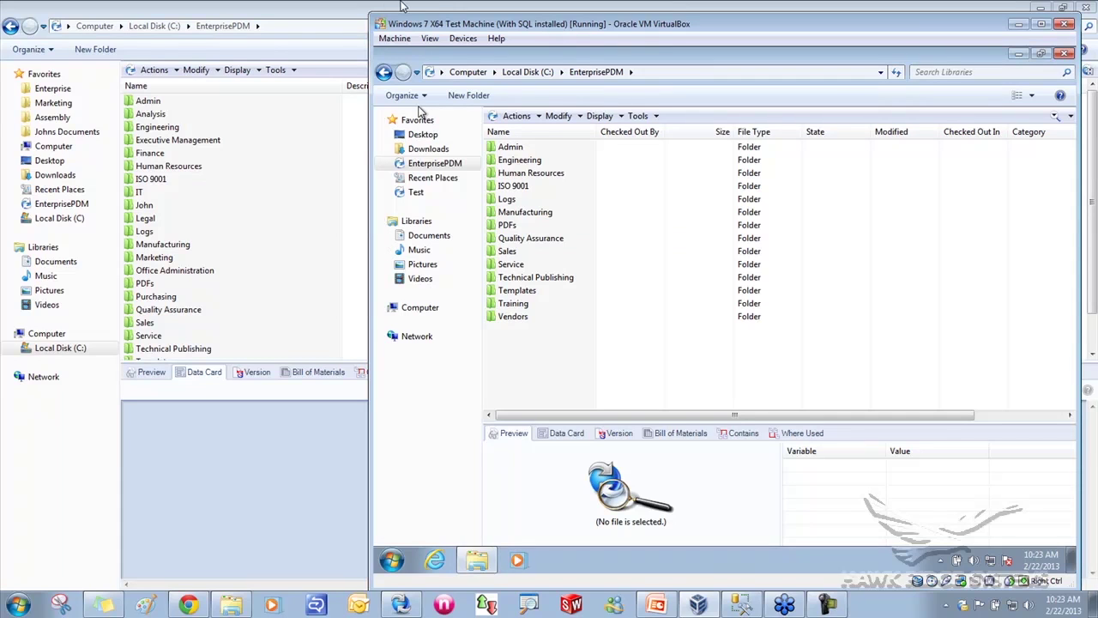
{"action": "key", "text": "super+Down"}
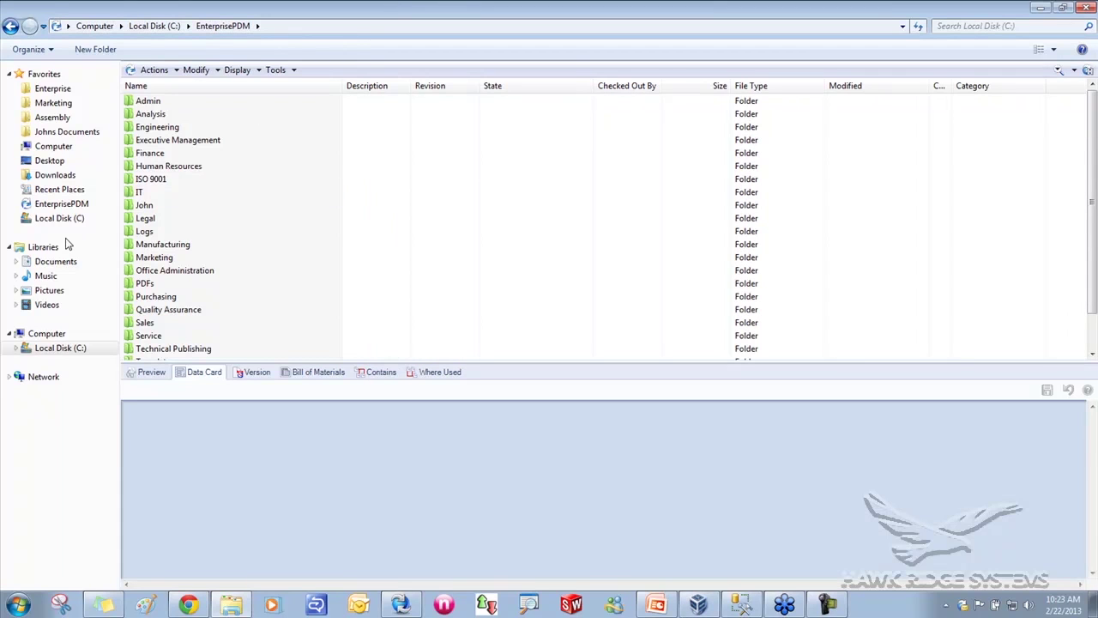
Open the ISO 9001 folder on both the host and the VM to compare visible files.
{"action": "double_click", "coordinate": [151, 178]}
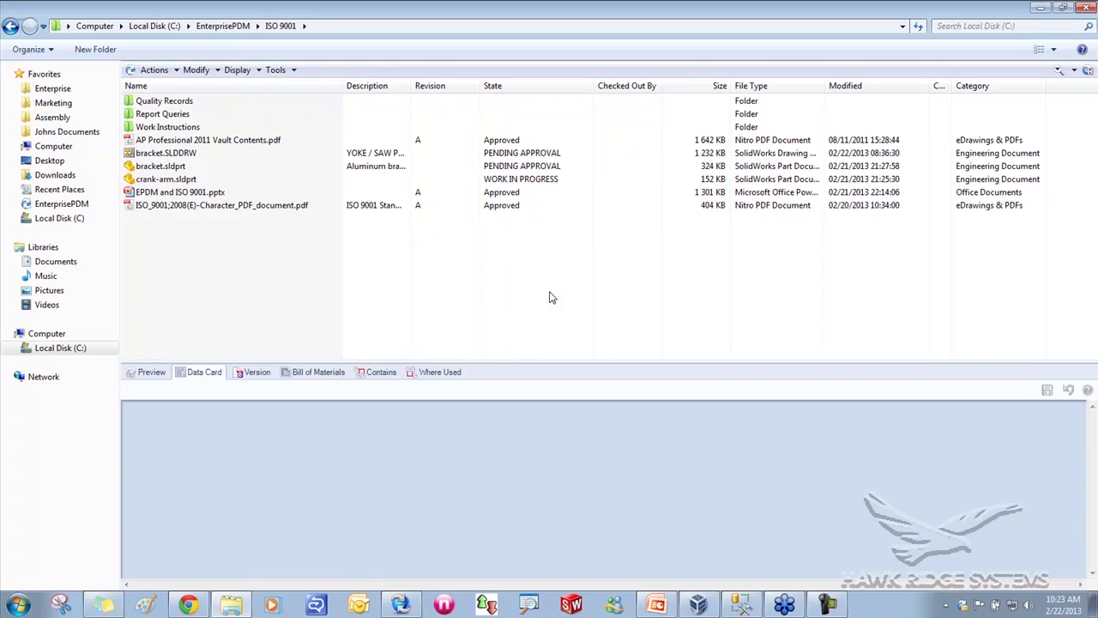
{"action": "left_click", "coordinate": [702, 605]}
{"action": "double_click", "coordinate": [518, 186]}
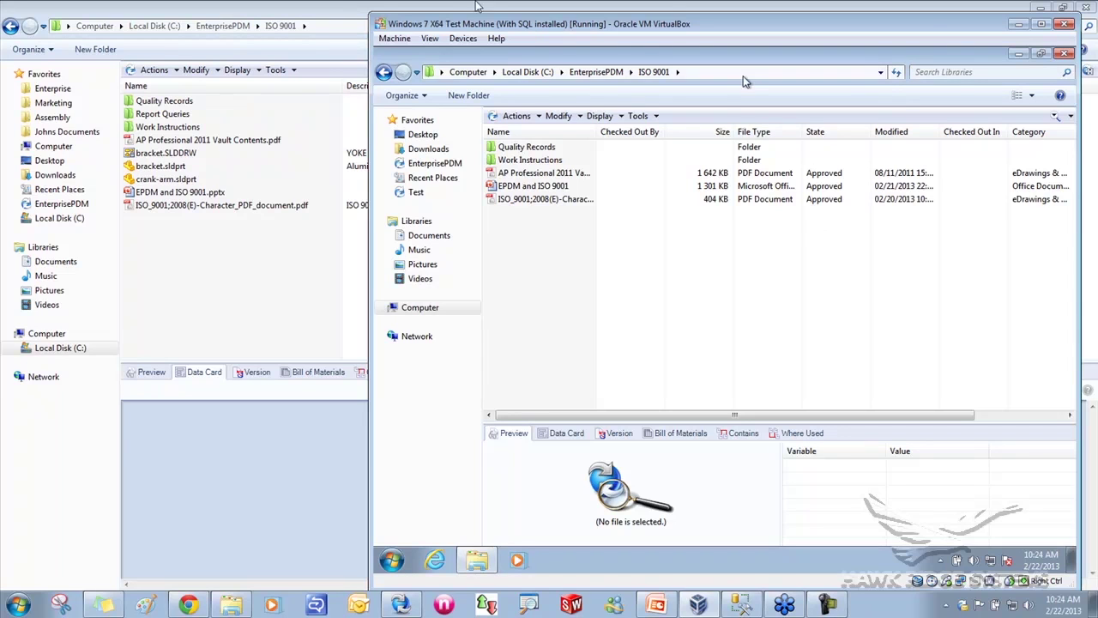
{"action": "left_click", "coordinate": [318, 10]}
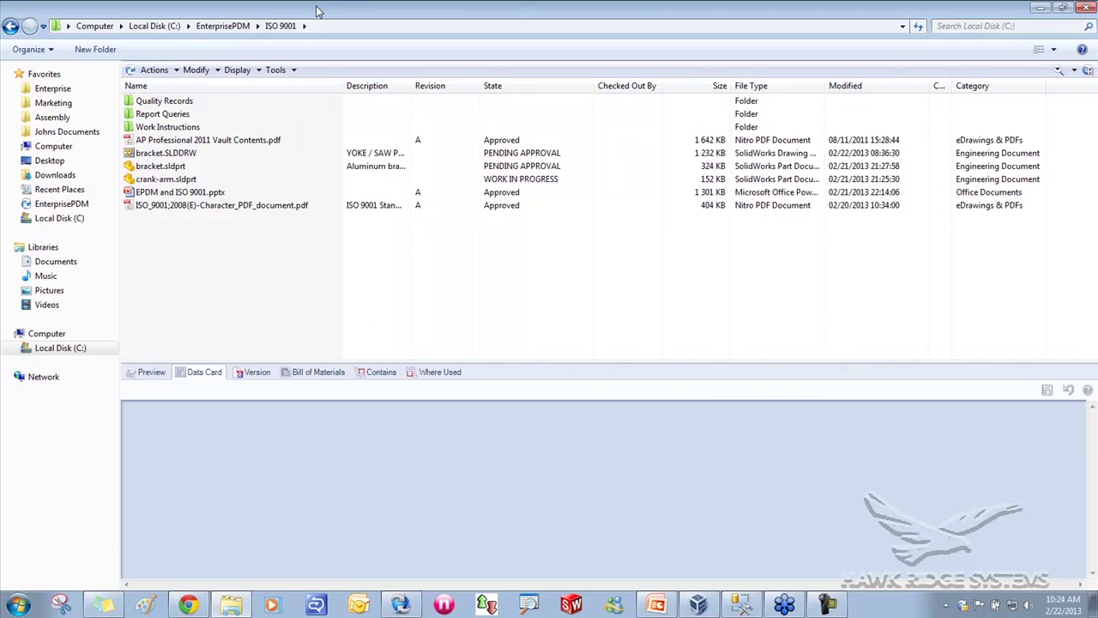
Preview bracket.SLDDRW and zoom around its title block and FOR REFERENCE ONLY watermark.
{"action": "left_click", "coordinate": [171, 153]}
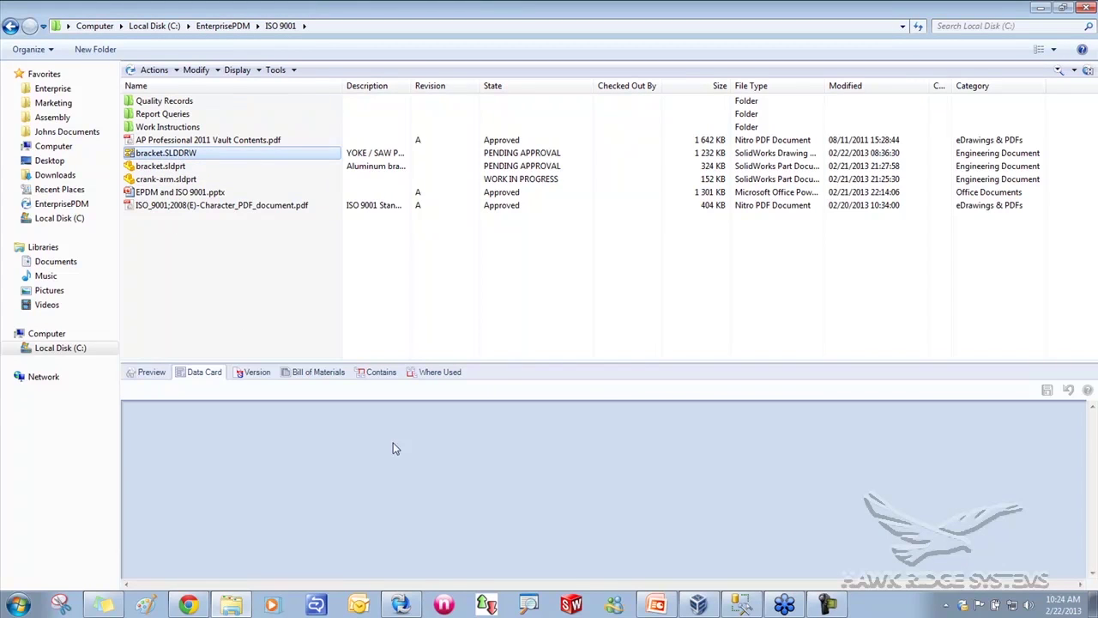
{"action": "left_click_drag", "start_coordinate": [560, 364], "coordinate": [559, 266]}
{"action": "left_click", "coordinate": [148, 274]}
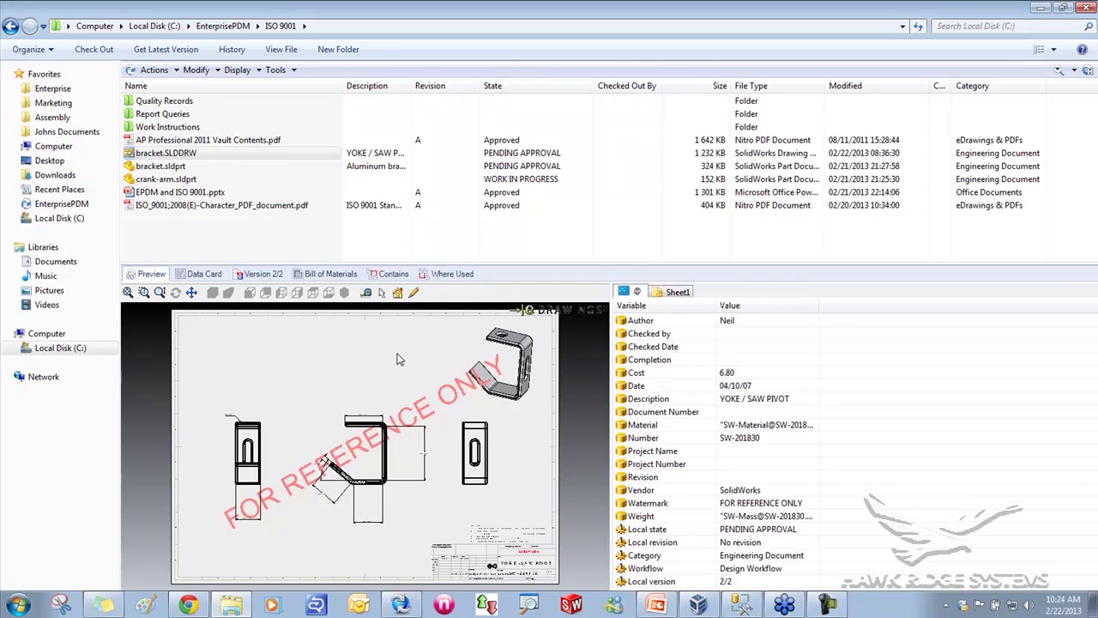
{"action": "scroll", "coordinate": [506, 541], "scroll_direction": "up", "scroll_amount": 5}
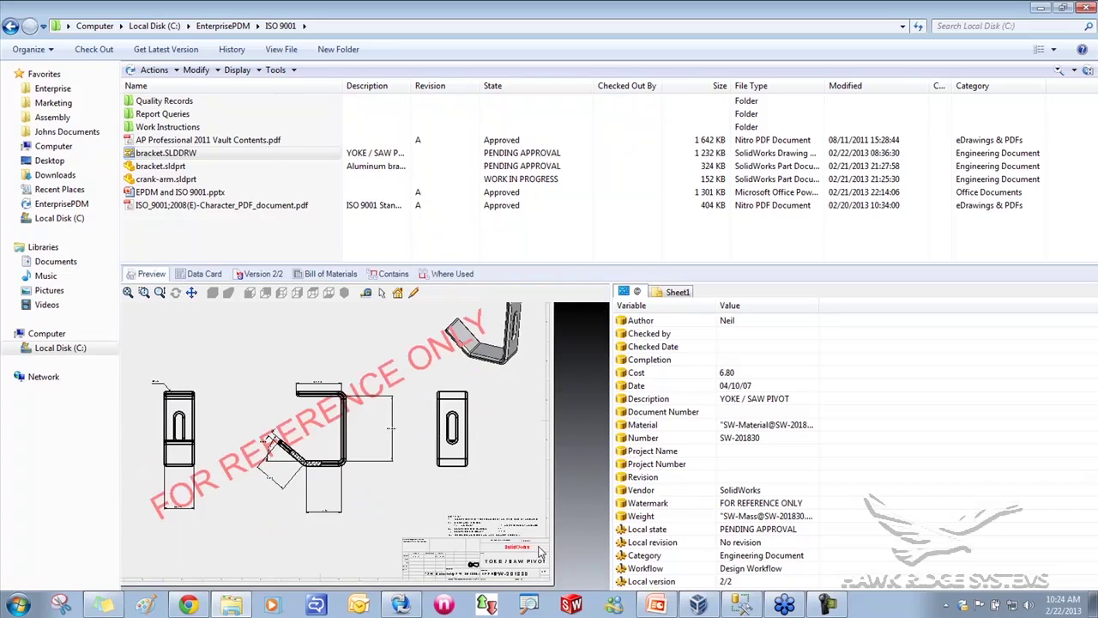
{"action": "scroll", "coordinate": [506, 541], "scroll_direction": "up", "scroll_amount": 4}
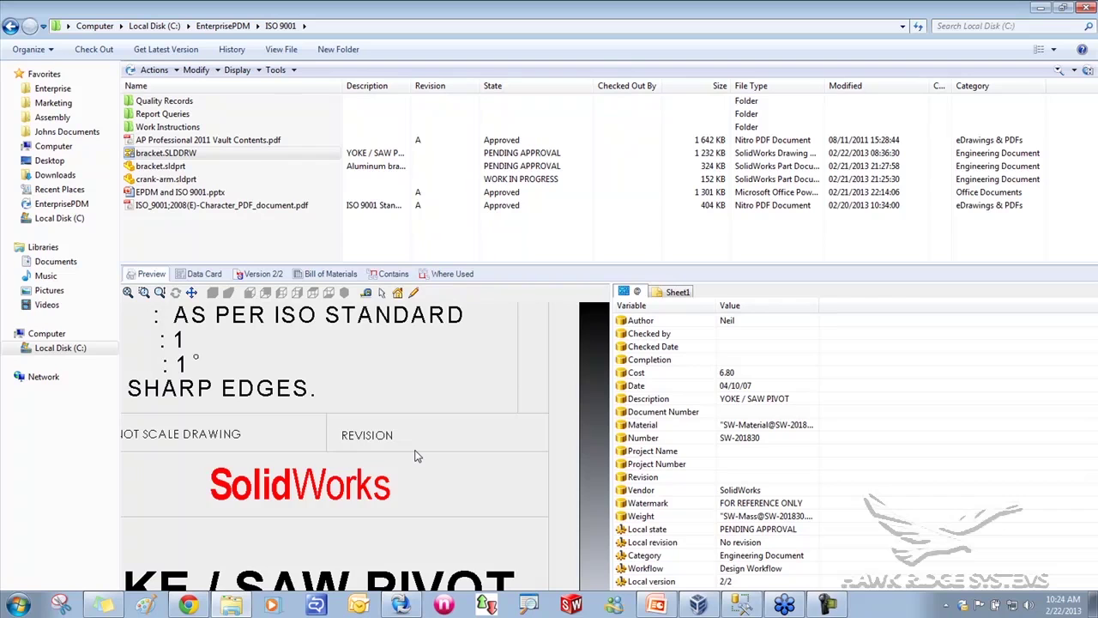
{"action": "scroll", "coordinate": [415, 455], "scroll_direction": "down", "scroll_amount": 5}
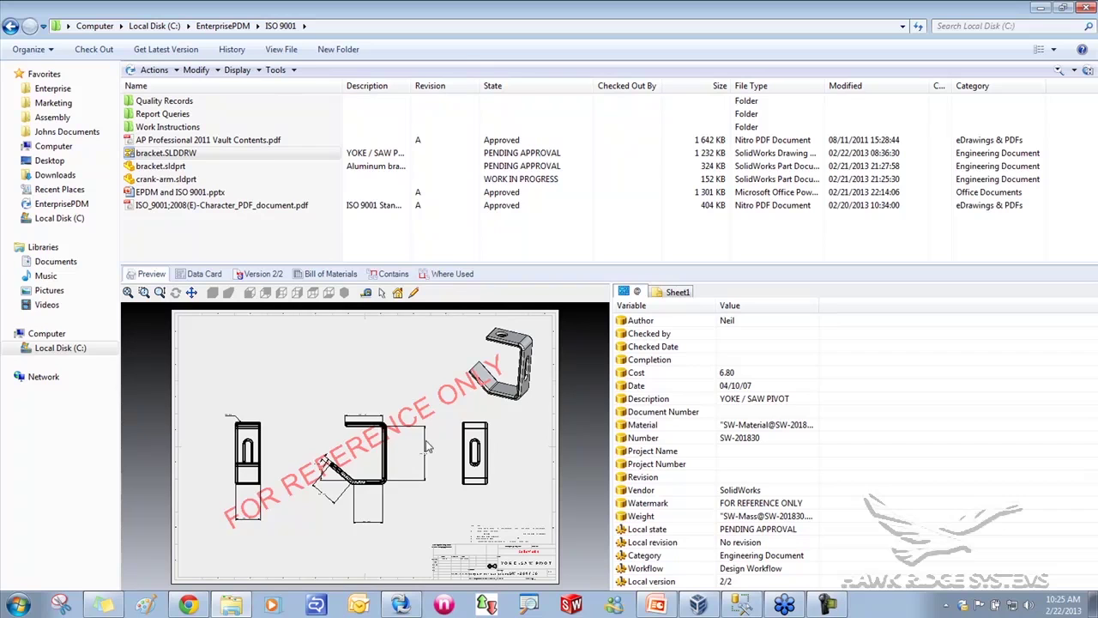
Check the Change State options for bracket.SLDDRW and crank-arm.sldprt without changing either.
{"action": "left_click", "coordinate": [188, 155]}
{"action": "right_click", "coordinate": [190, 155]}
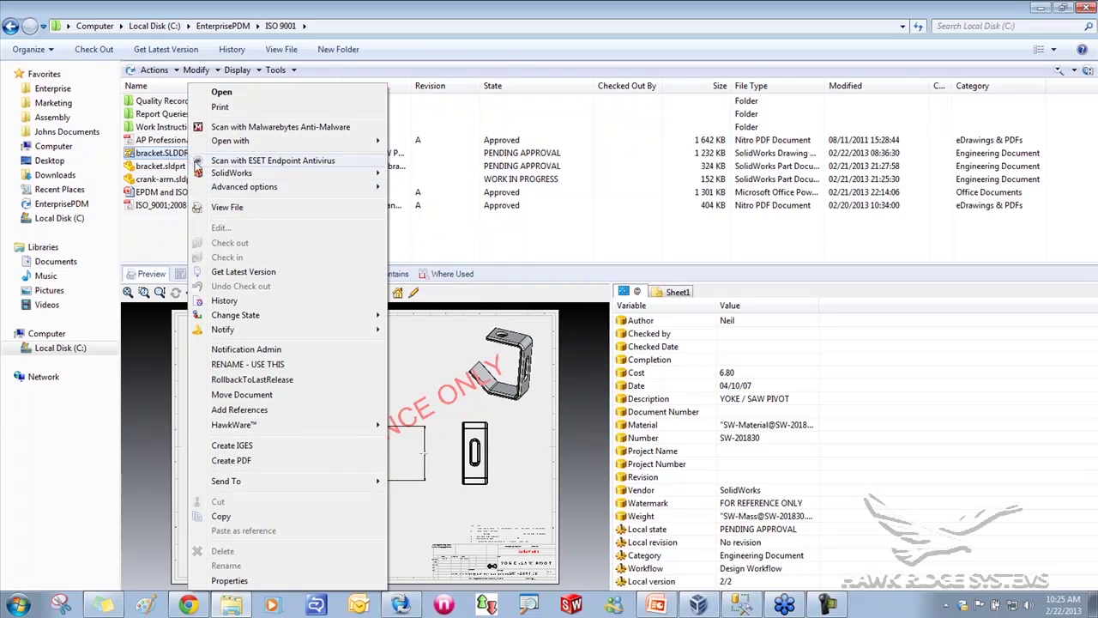
{"action": "mouse_move", "coordinate": [299, 318]}
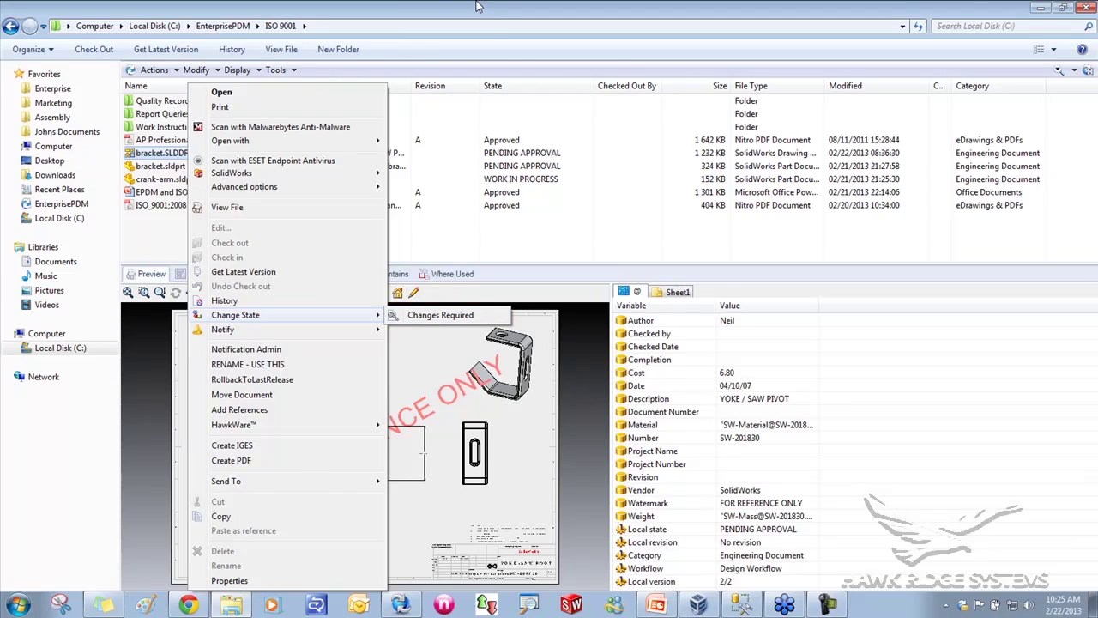
{"action": "left_click", "coordinate": [437, 315]}
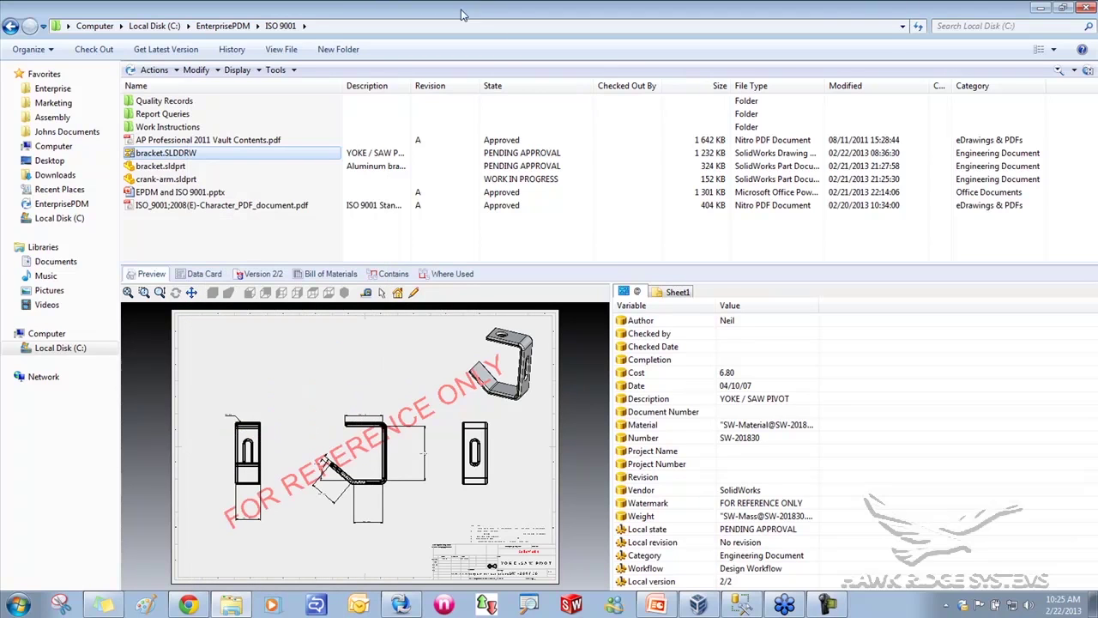
{"action": "left_click", "coordinate": [182, 182]}
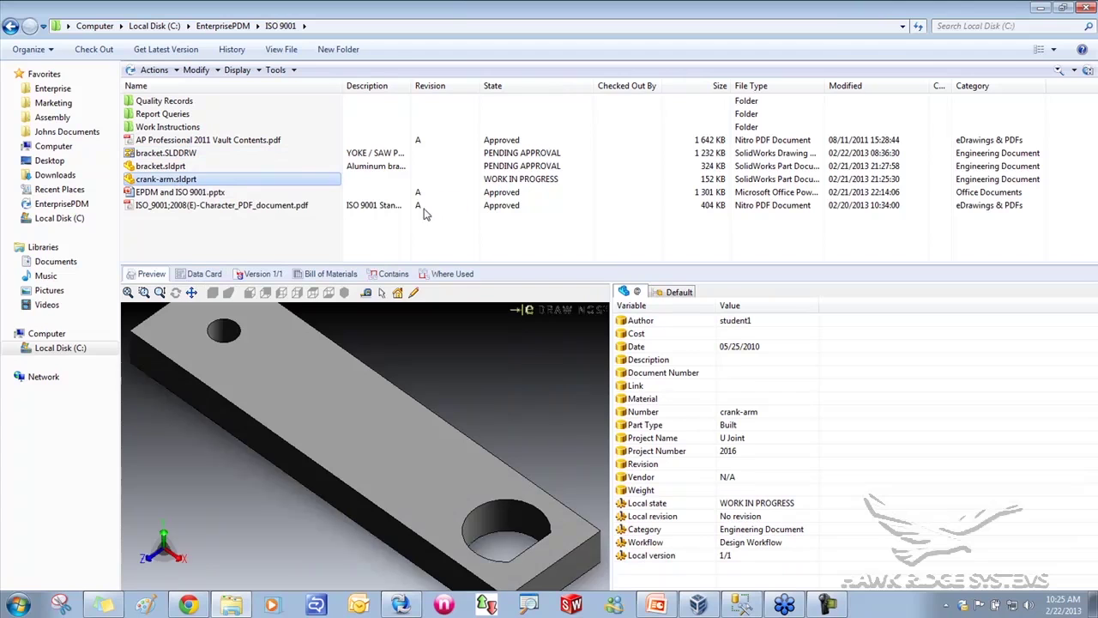
{"action": "right_click", "coordinate": [185, 184]}
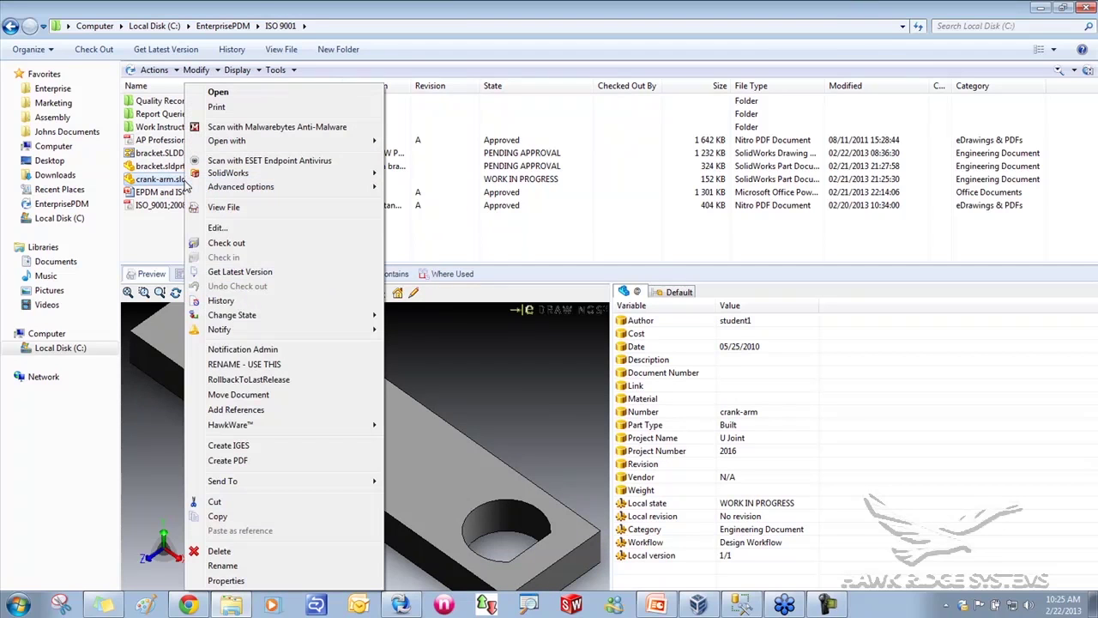
{"action": "mouse_move", "coordinate": [257, 315]}
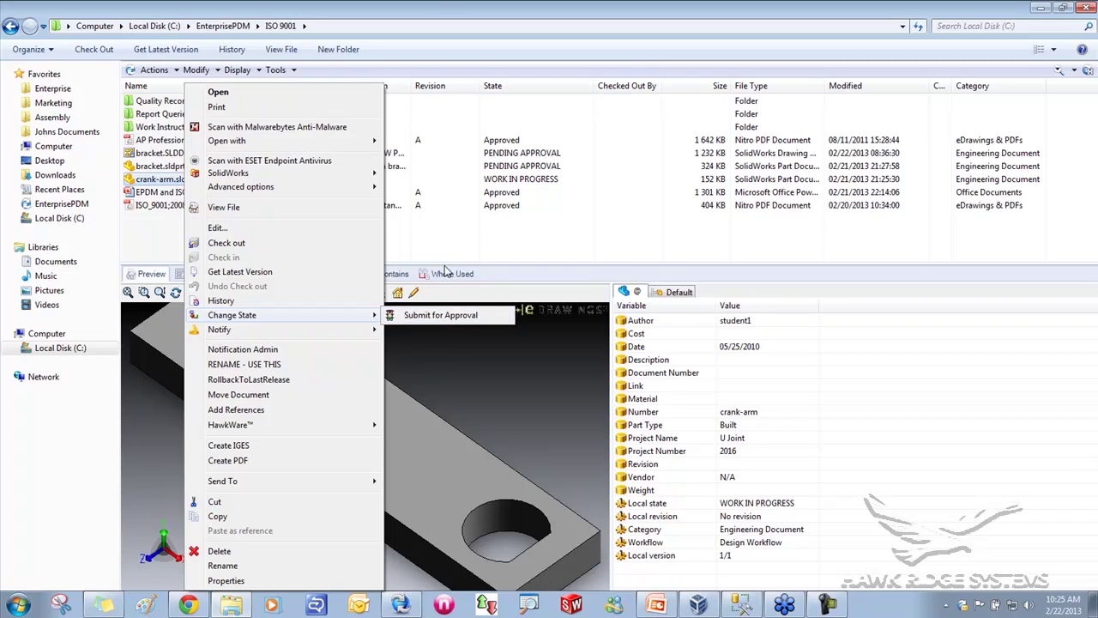
{"action": "left_click", "coordinate": [441, 10]}
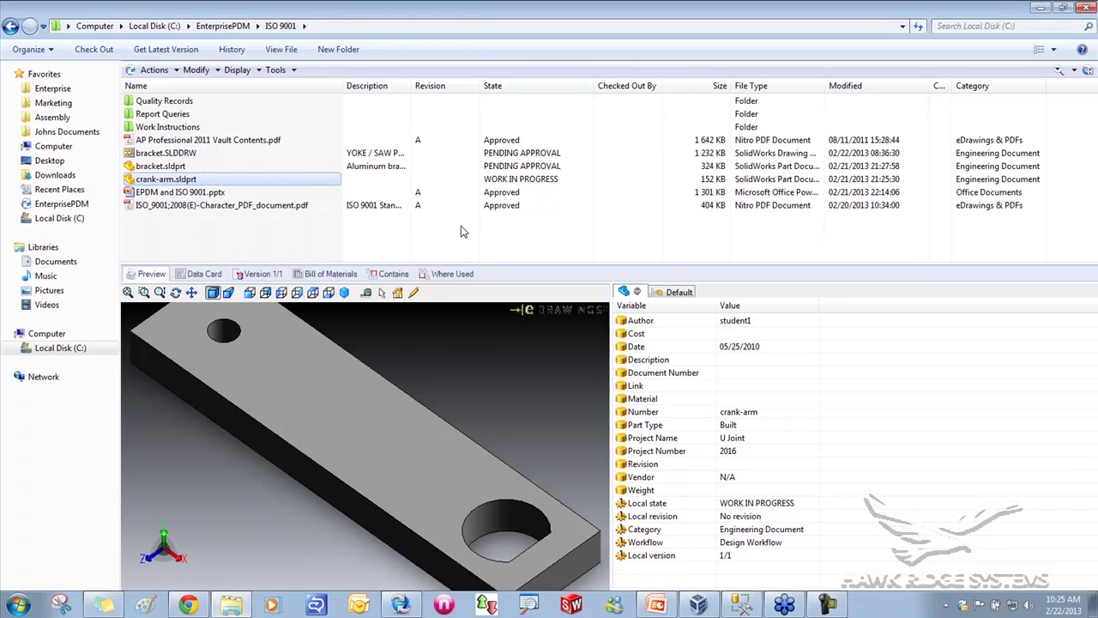
Log off the vault from the PDM tray icon.
{"action": "right_click", "coordinate": [964, 607]}
{"action": "mouse_move", "coordinate": [988, 525]}
{"action": "left_click", "coordinate": [931, 527]}
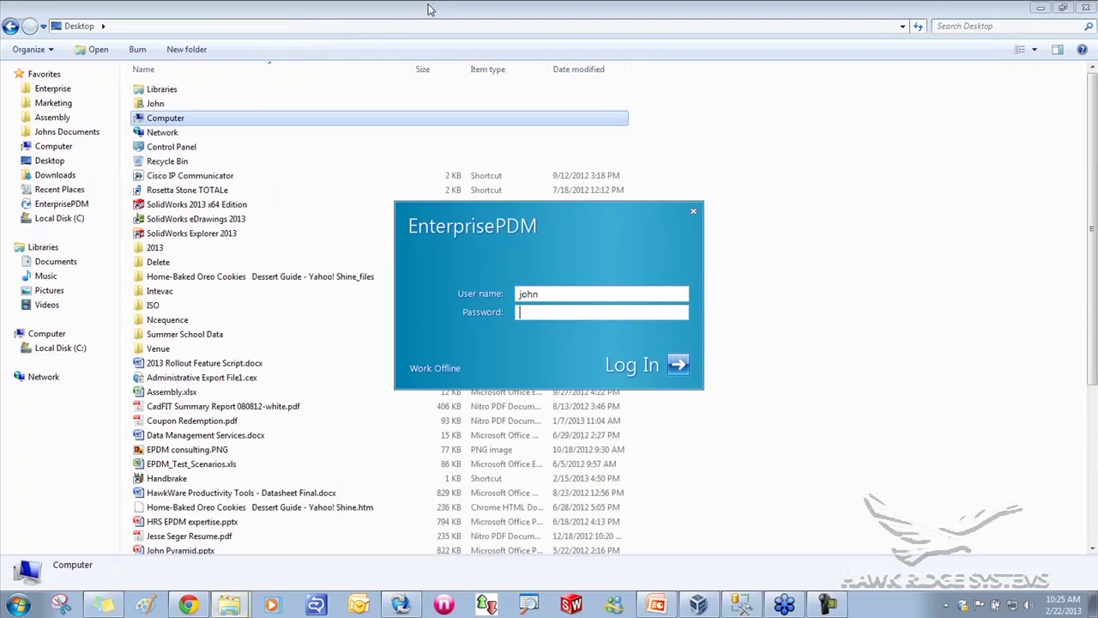
Log in as admin, return to ISO 9001 and select bracket.SLDDRW.
{"action": "type", "text": "admin"}
{"action": "key", "text": "Return"}
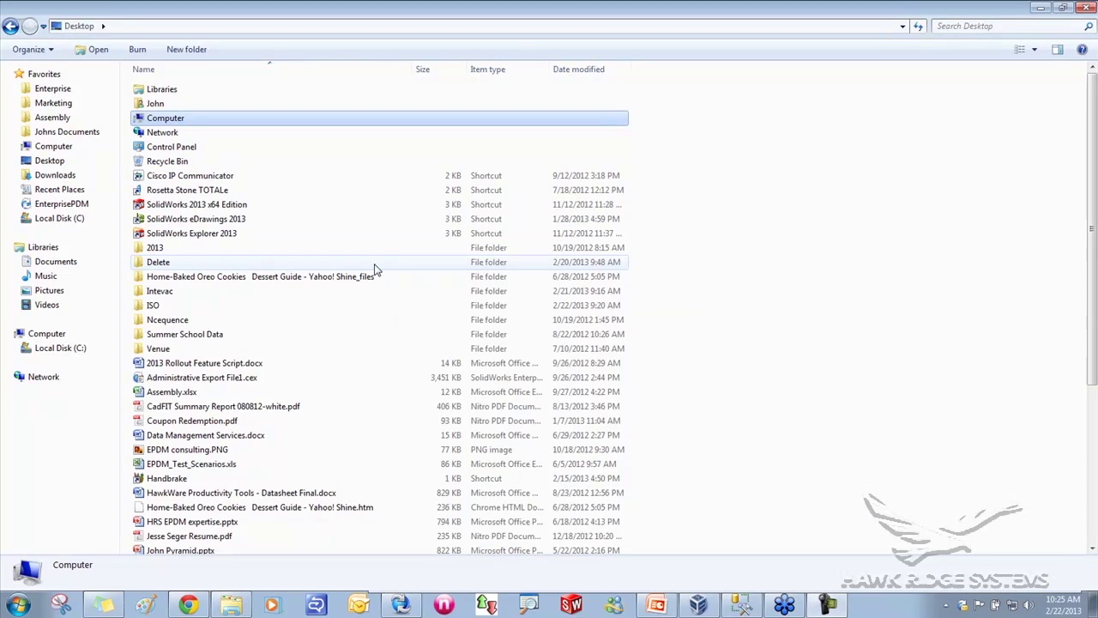
{"action": "left_click", "coordinate": [10, 26]}
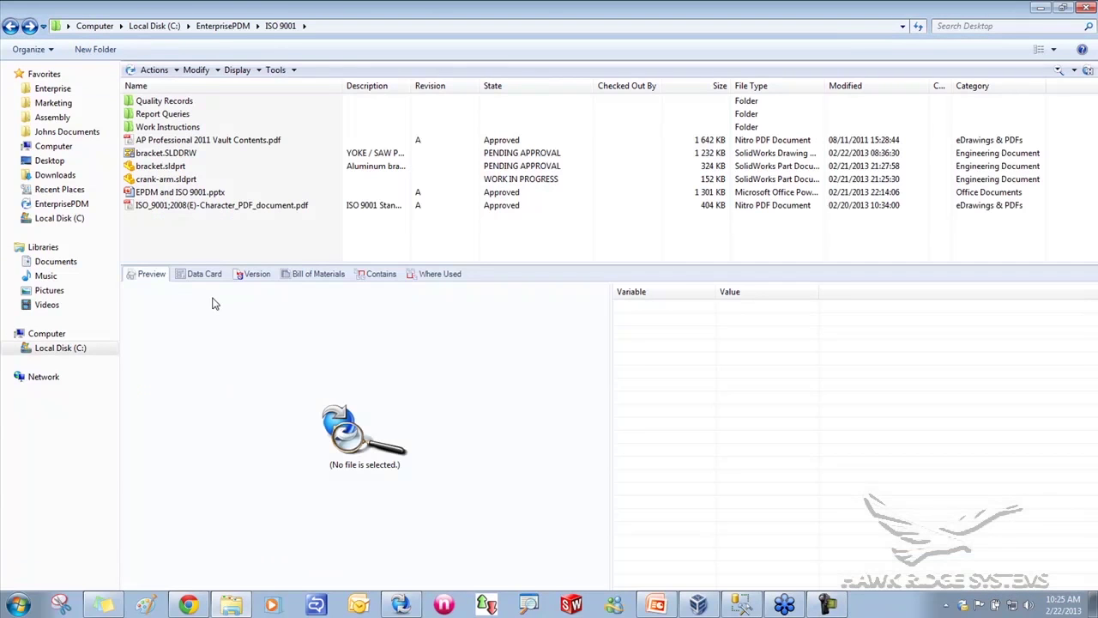
{"action": "left_click", "coordinate": [176, 154]}
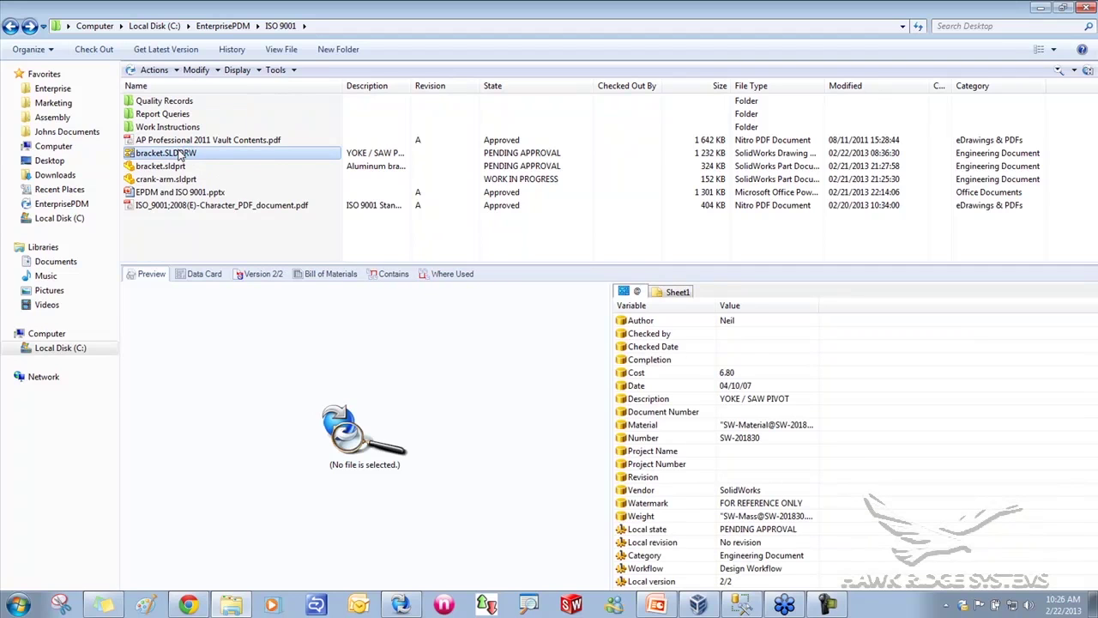
Change bracket.SLDDRW's state to Approved with the comment 'nice Design!!'.
{"action": "right_click", "coordinate": [202, 158]}
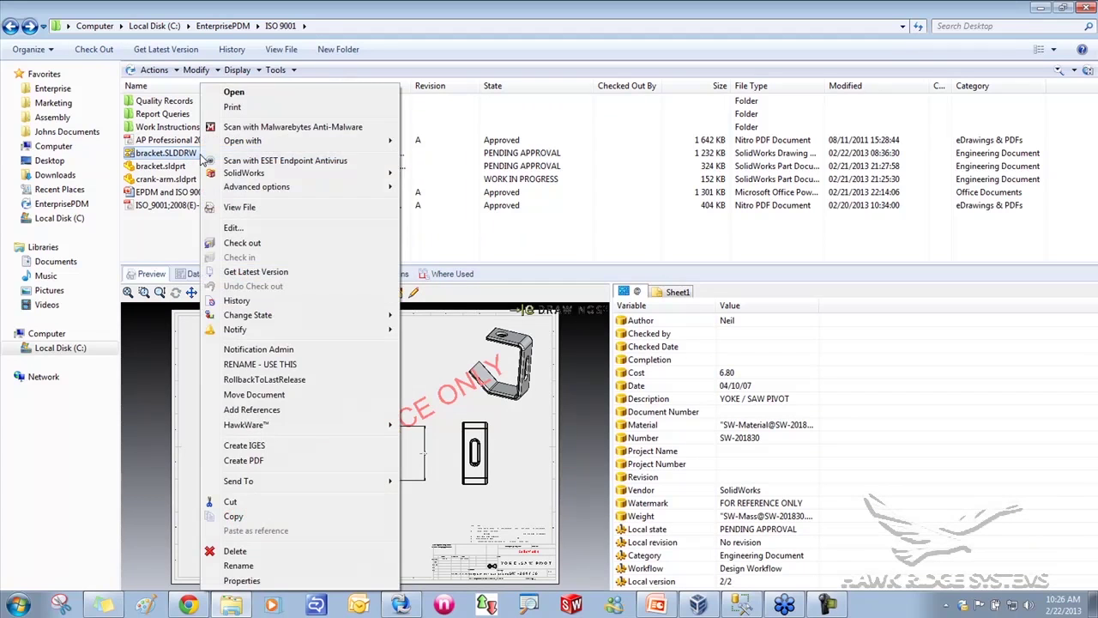
{"action": "mouse_move", "coordinate": [349, 321]}
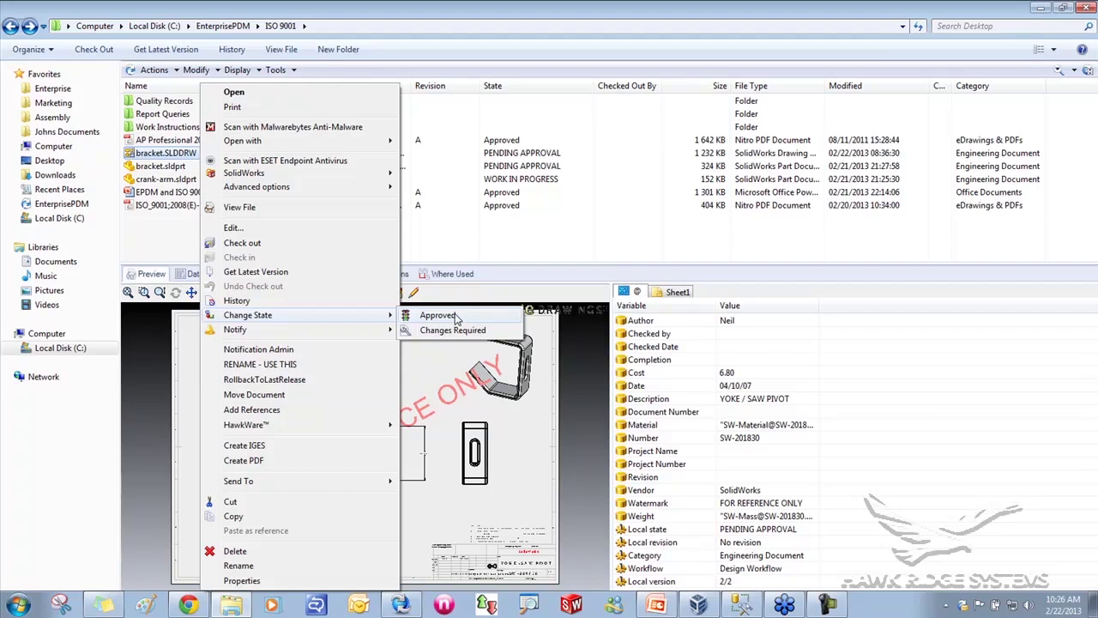
{"action": "left_click", "coordinate": [438, 316]}
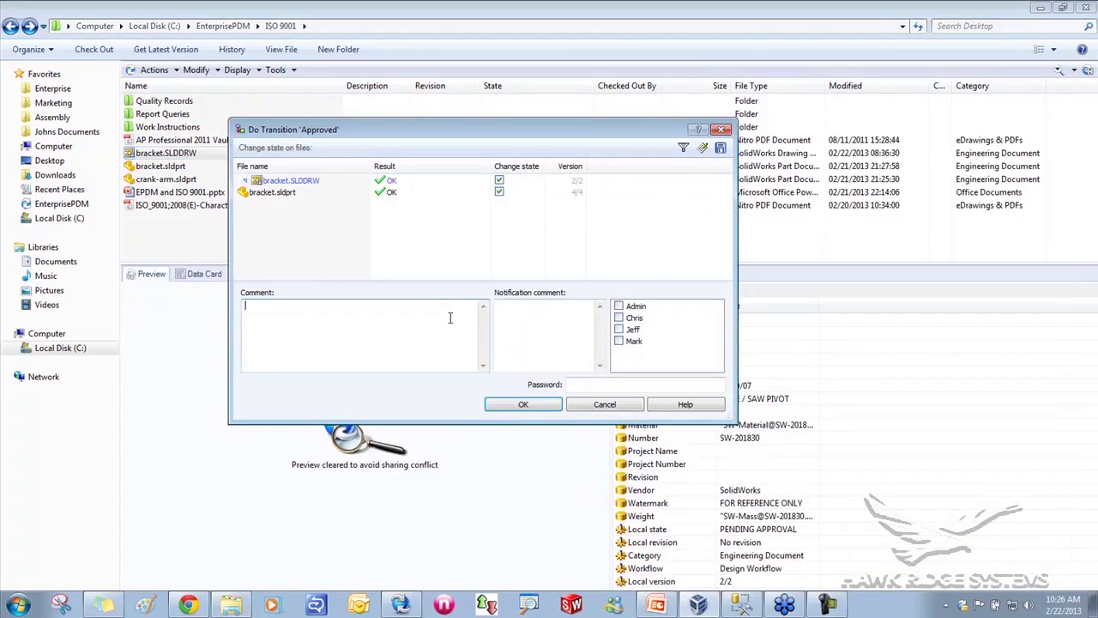
{"action": "type", "text": "nice D"}
{"action": "key", "text": "BackSpace"}
{"action": "type", "text": "esign!!"}
{"action": "left_click", "coordinate": [523, 404]}
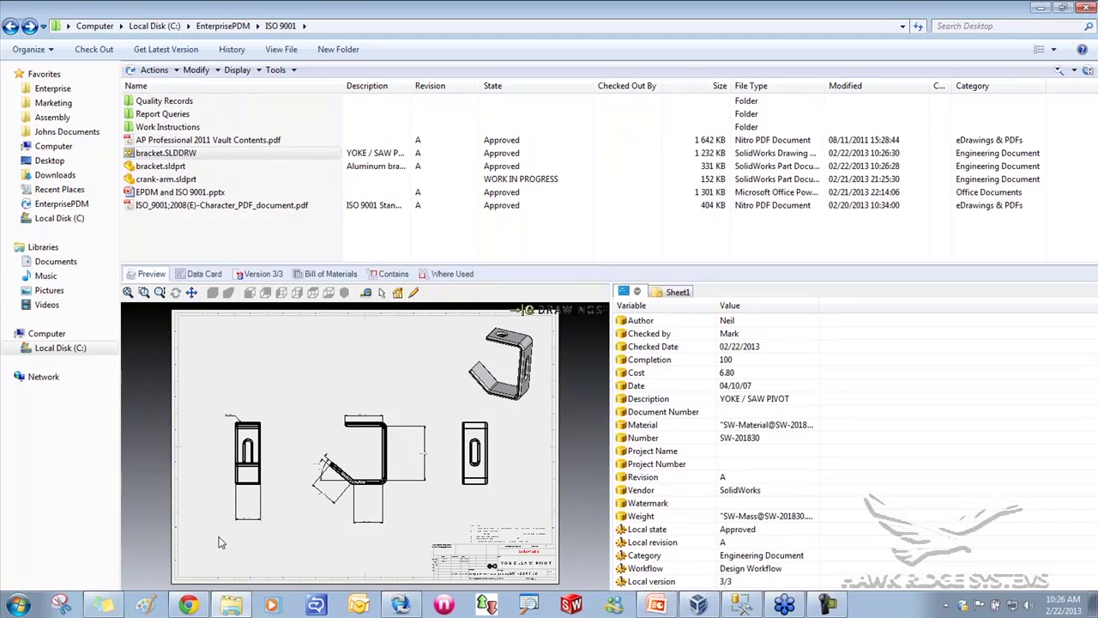
Zoom into the bracket drawing's title block to confirm revision A without the watermark.
{"action": "scroll", "coordinate": [571, 539], "scroll_direction": "up", "scroll_amount": 8}
{"action": "scroll", "coordinate": [484, 485], "scroll_direction": "up", "scroll_amount": 2}
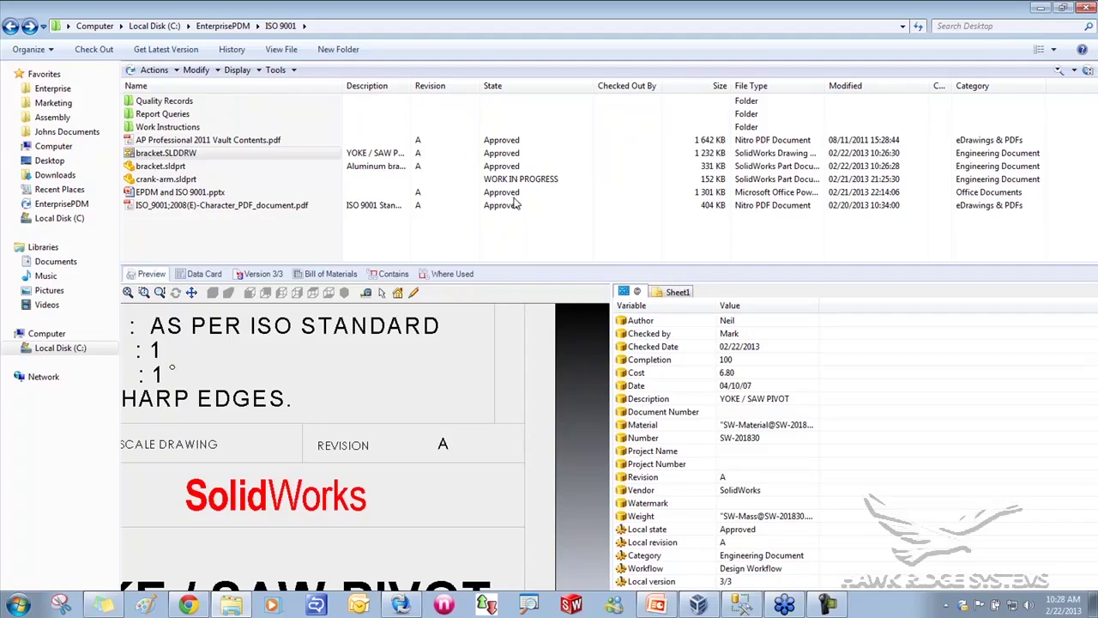
Refresh the VM's ISO 9001 file list to confirm the bracket files show Approved, then minimize the VM.
{"action": "left_click", "coordinate": [696, 606]}
{"action": "left_click", "coordinate": [896, 72]}
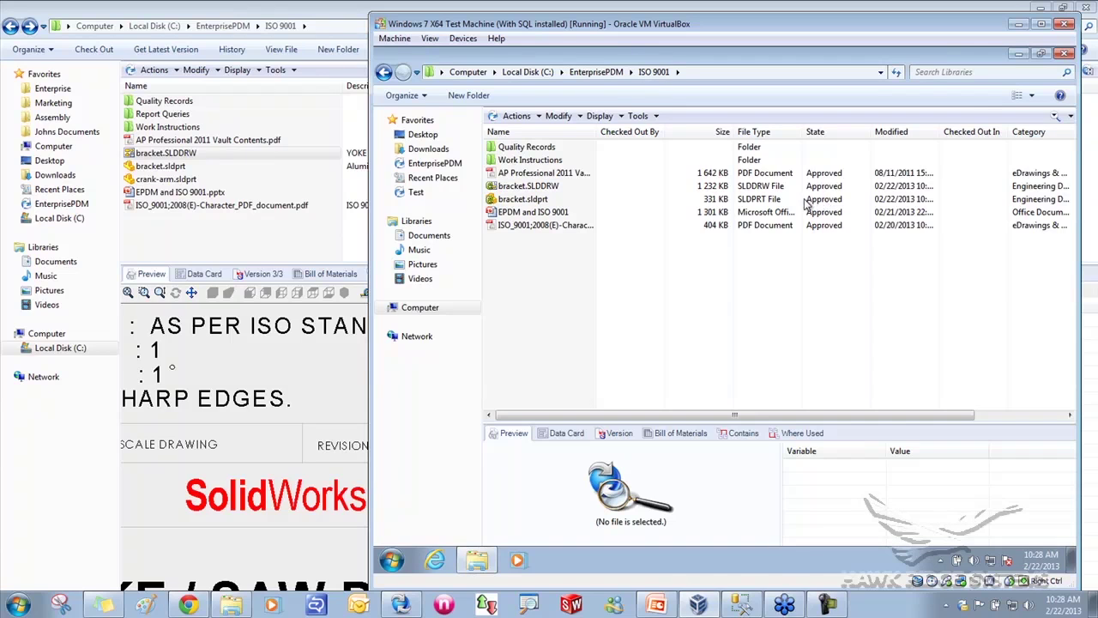
{"action": "left_click", "coordinate": [1018, 24]}
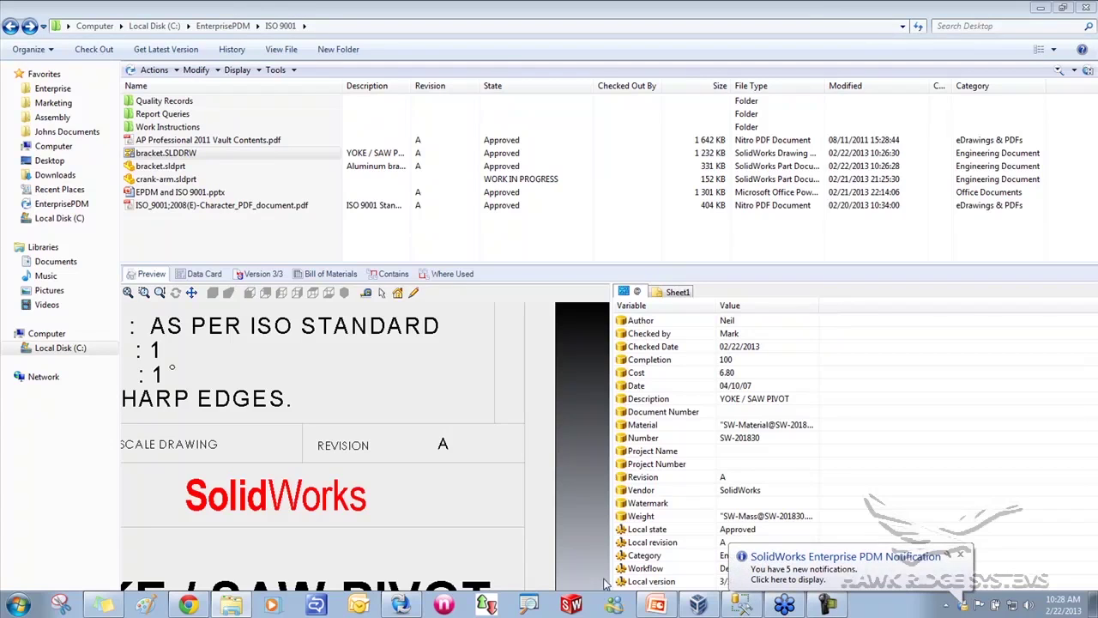
Close the PDM notification balloon and show the Design Workflow diagram in Administration.
{"action": "left_click", "coordinate": [962, 558]}
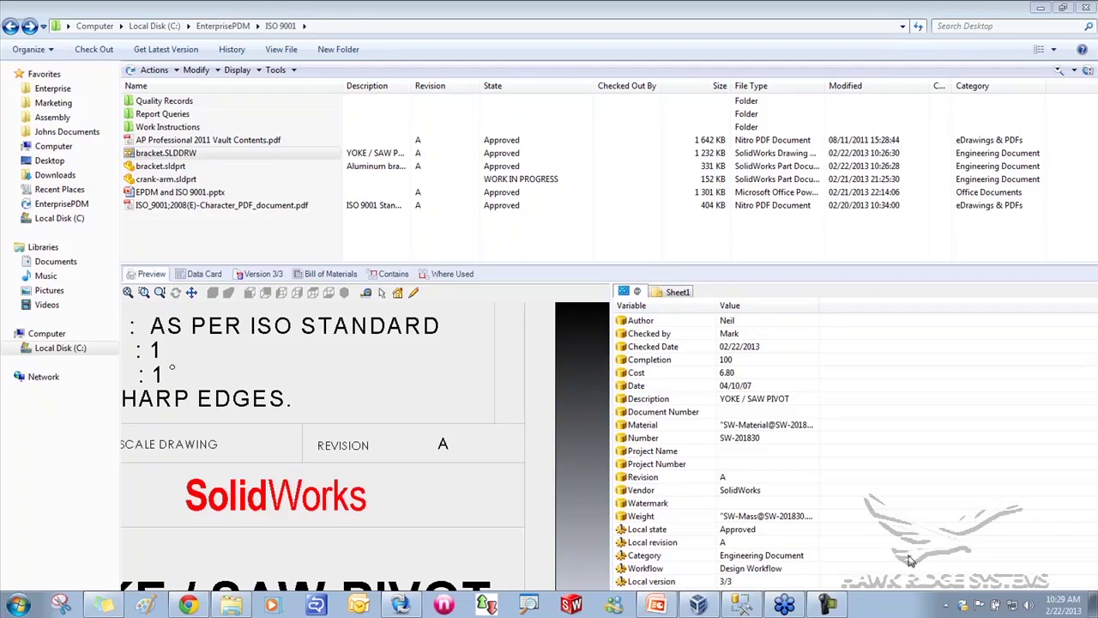
{"action": "left_click", "coordinate": [401, 604]}
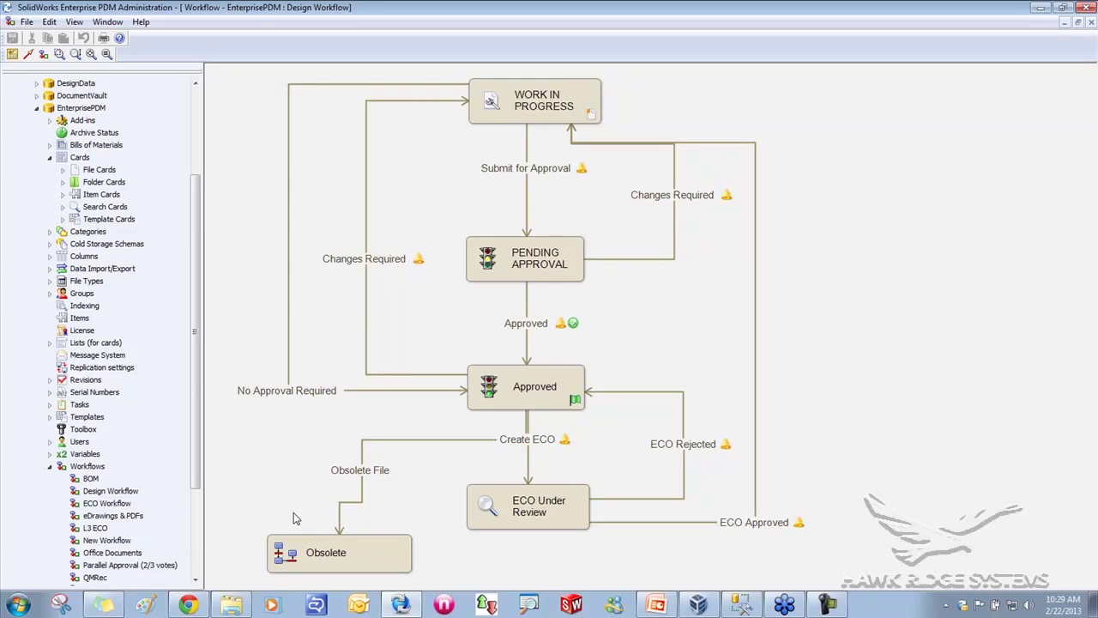
Change bracket.SLDDRW and its part to Obsolete with the comment 'No longer viable'.
{"action": "left_click", "coordinate": [1041, 11]}
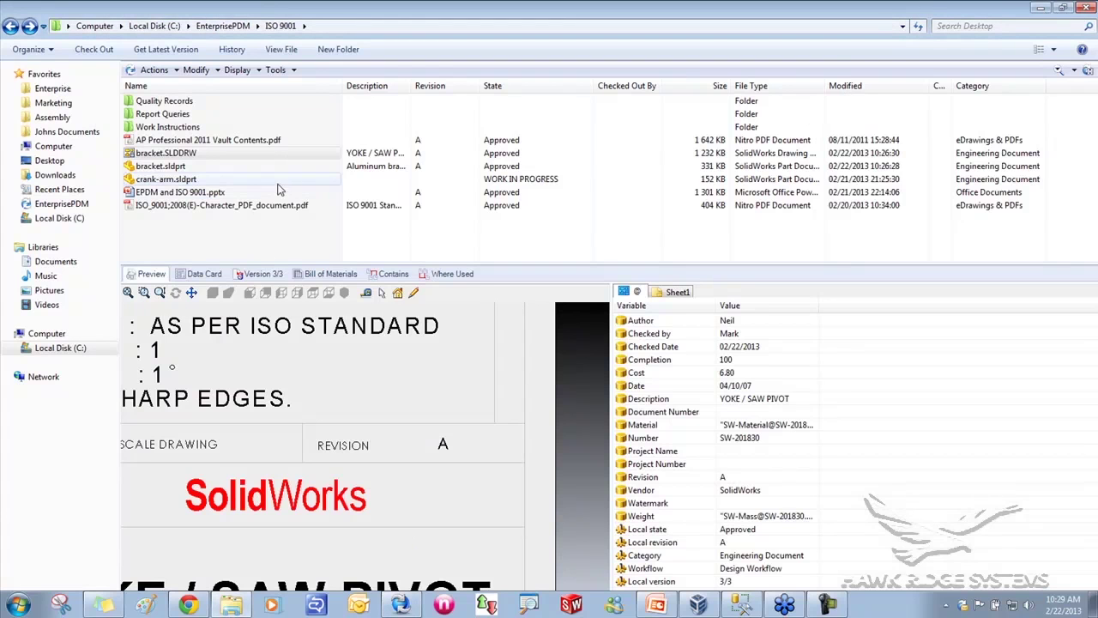
{"action": "right_click", "coordinate": [241, 150]}
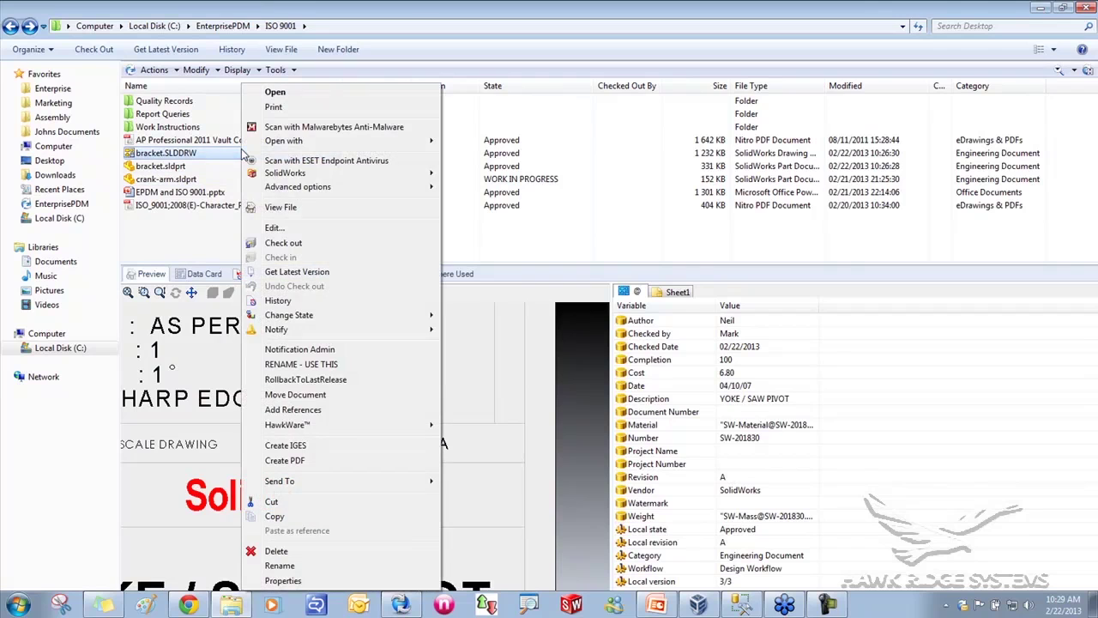
{"action": "mouse_move", "coordinate": [343, 317]}
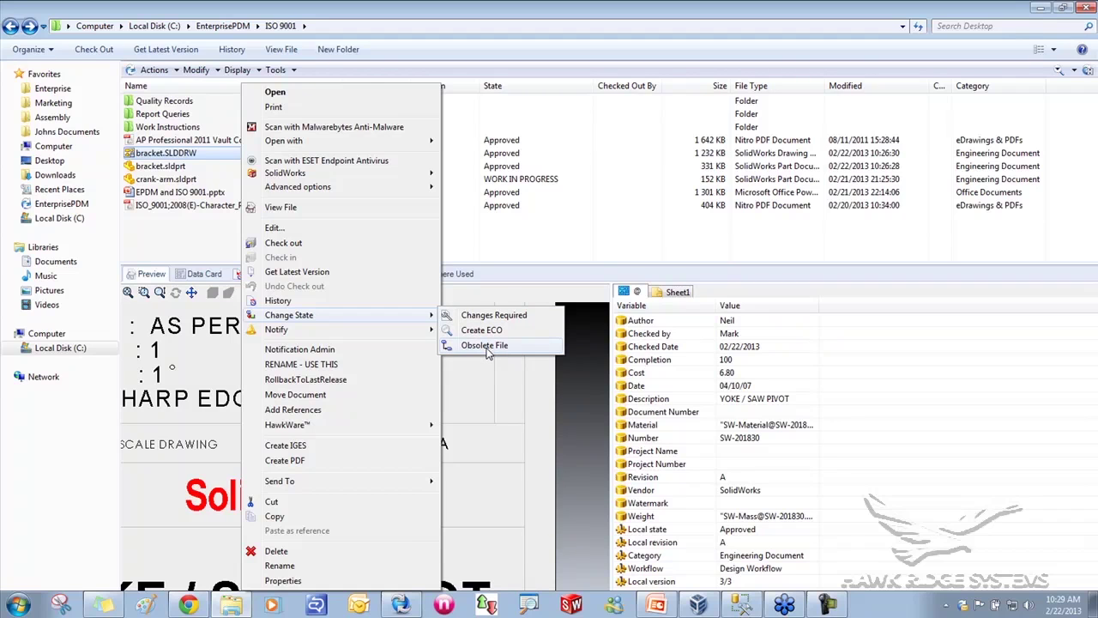
{"action": "left_click", "coordinate": [485, 346]}
{"action": "left_click", "coordinate": [327, 379]}
{"action": "type", "text": "No lo"}
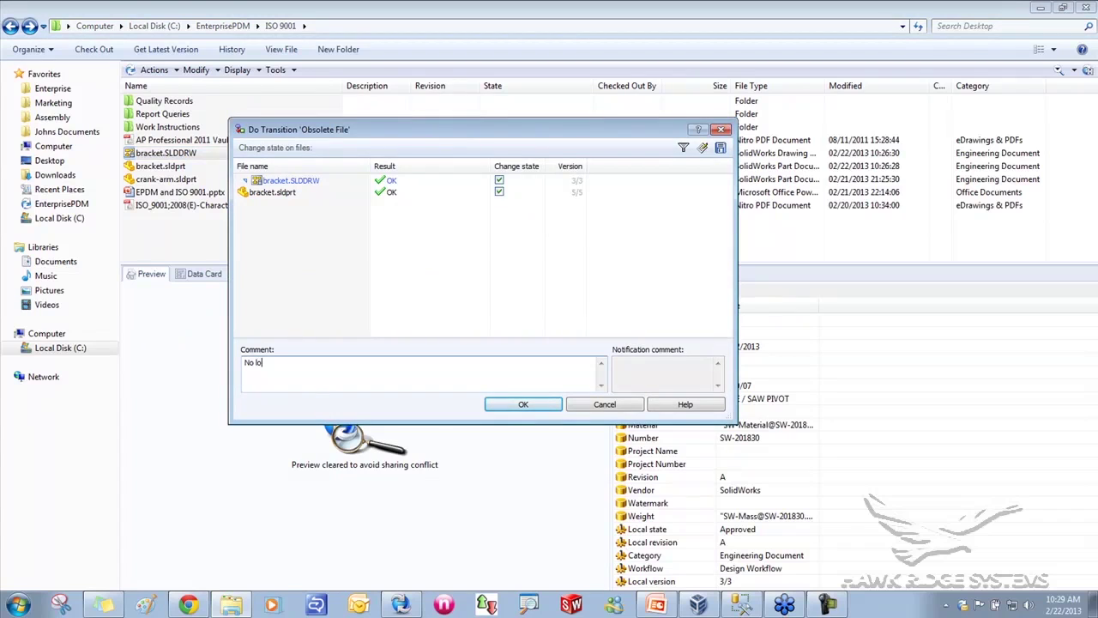
{"action": "type", "text": "nger viable"}
{"action": "left_click", "coordinate": [525, 409]}
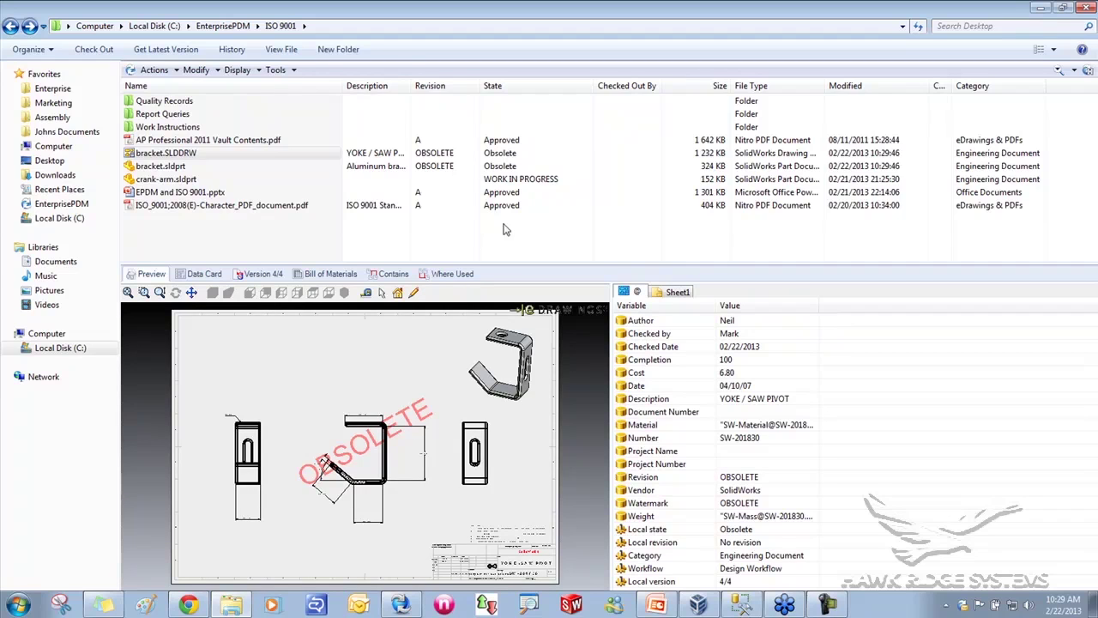
{"action": "left_click", "coordinate": [695, 607]}
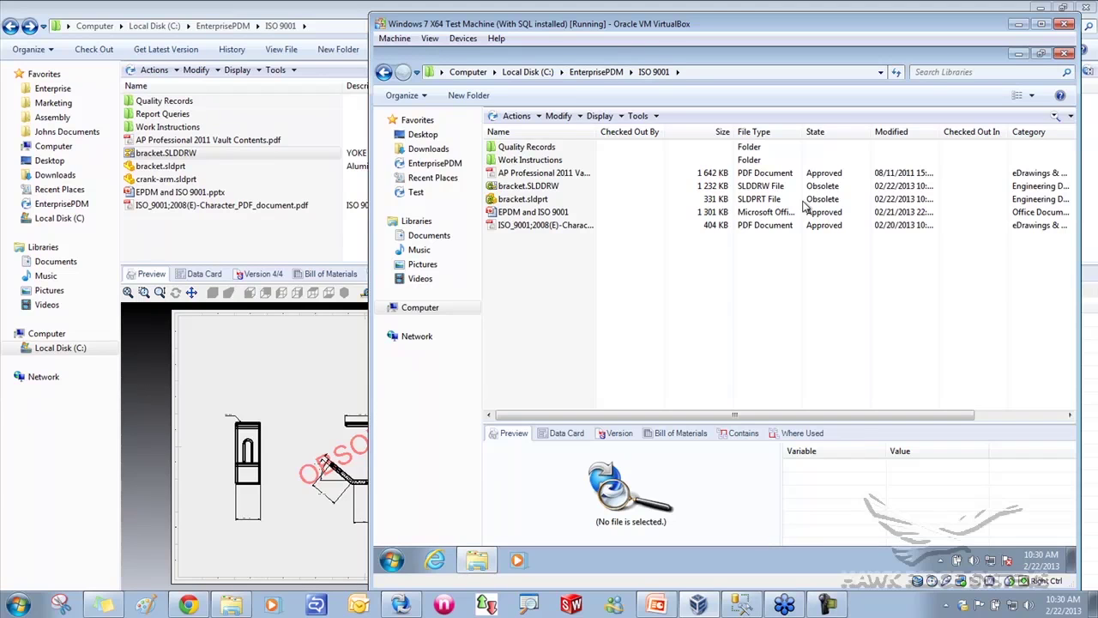
{"action": "left_click", "coordinate": [743, 6]}
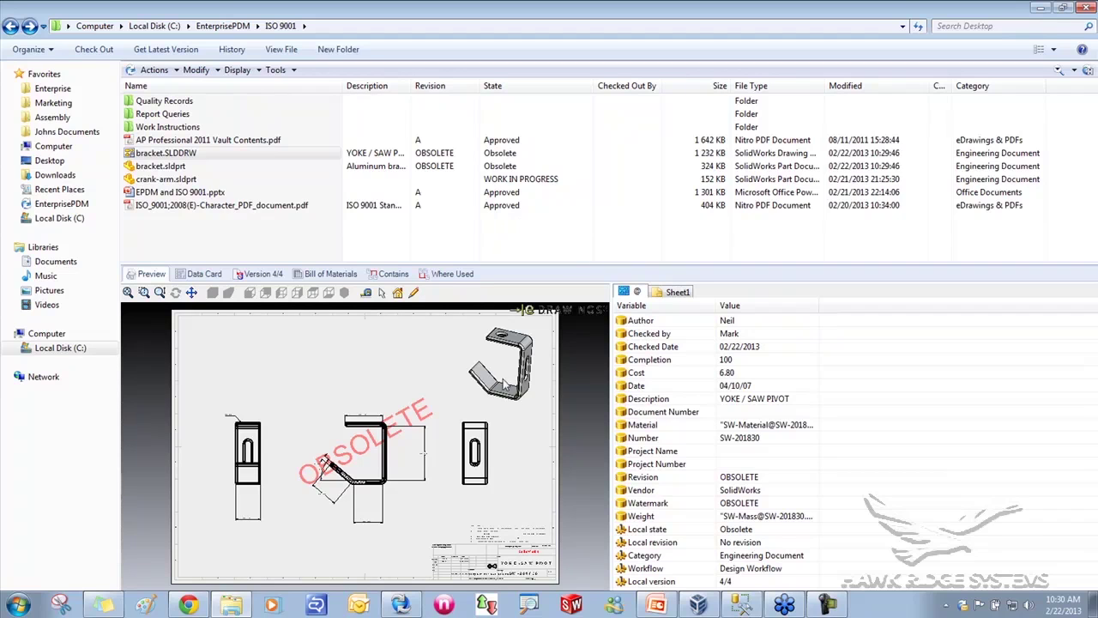
Enable 'Always work with latest version of files' in the Manufacturing group's Explorer settings.
{"action": "left_click", "coordinate": [400, 605]}
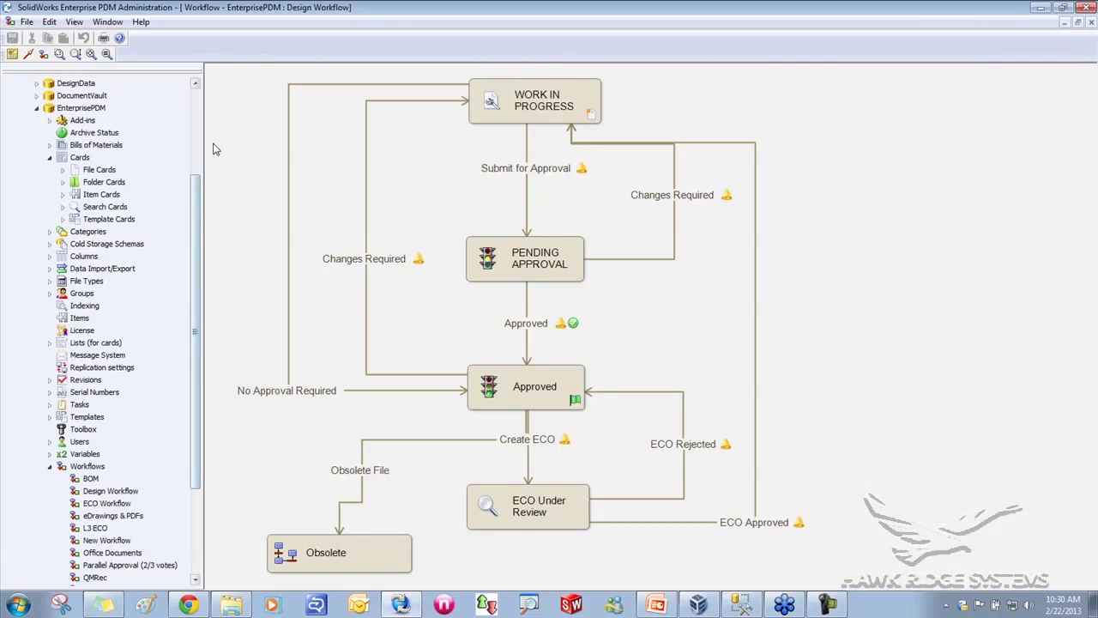
{"action": "scroll", "coordinate": [185, 348], "scroll_direction": "down", "scroll_amount": 2}
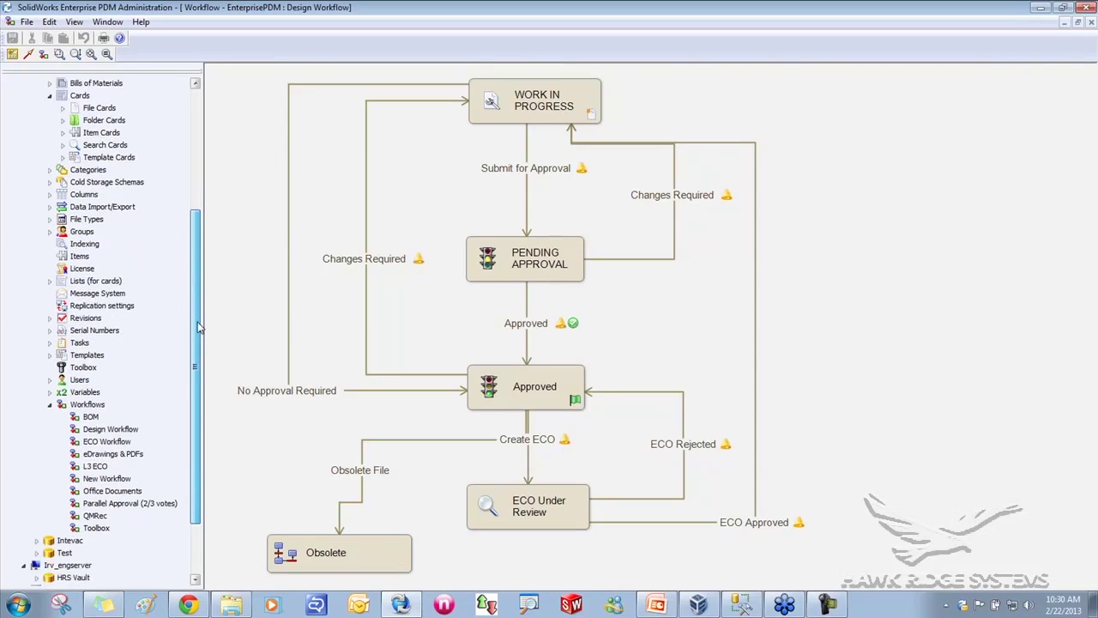
{"action": "left_click", "coordinate": [49, 405]}
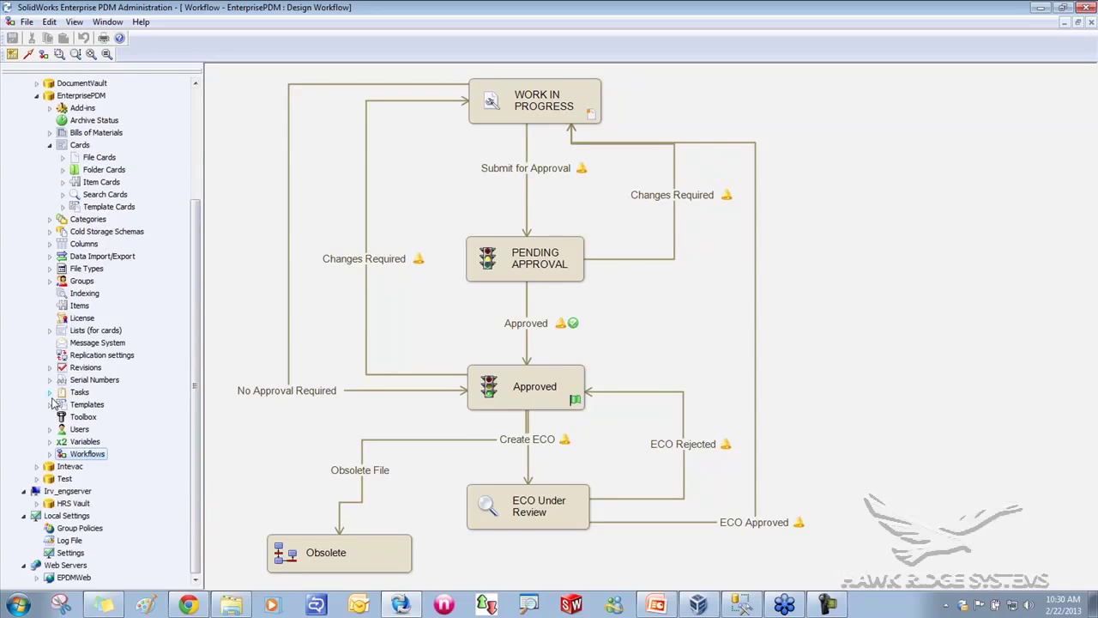
{"action": "left_click", "coordinate": [50, 282]}
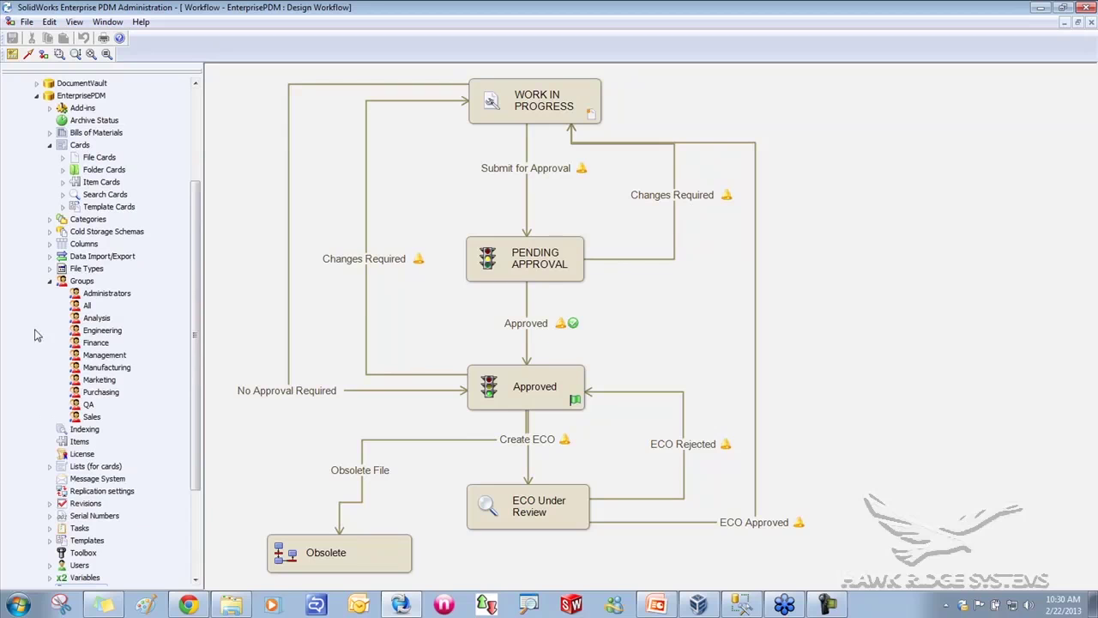
{"action": "right_click", "coordinate": [112, 369]}
{"action": "left_click", "coordinate": [139, 423]}
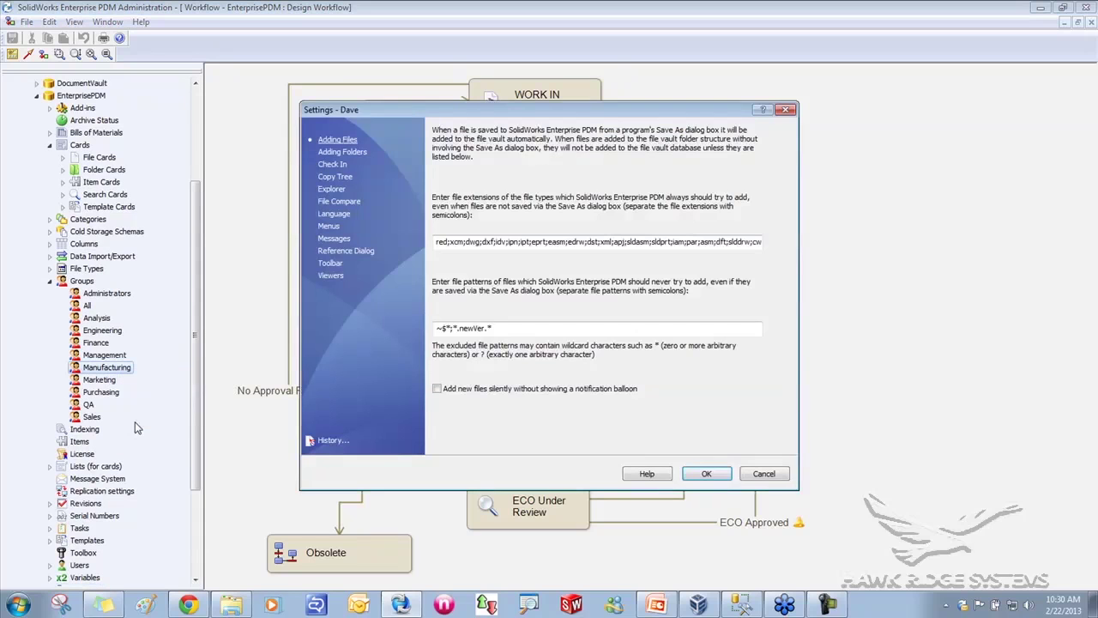
{"action": "left_click", "coordinate": [331, 190]}
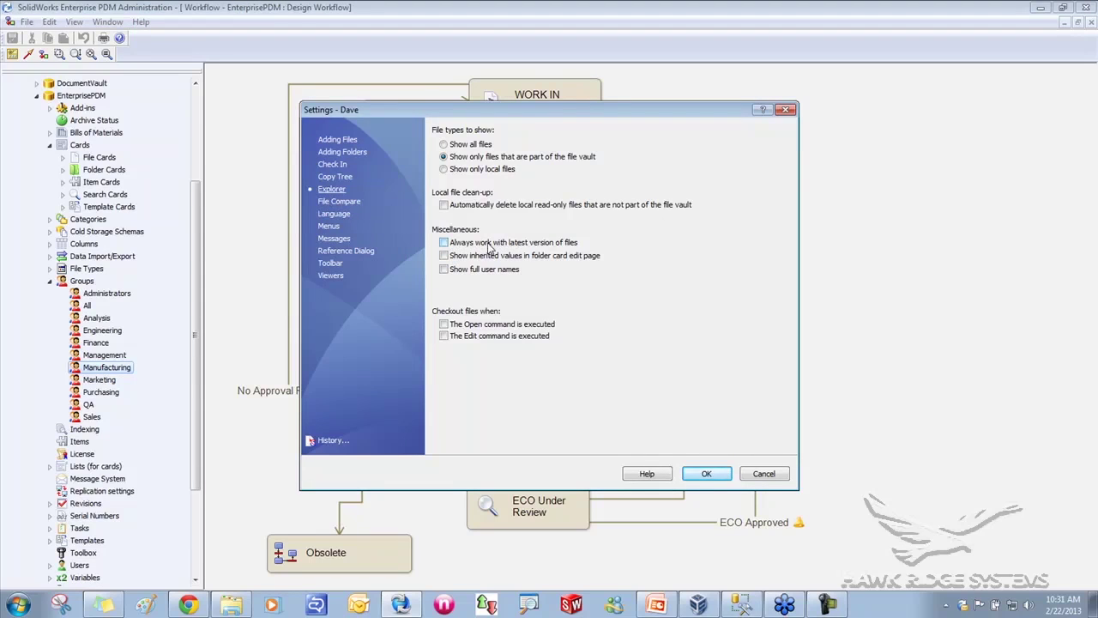
{"action": "left_click", "coordinate": [445, 244]}
{"action": "left_click", "coordinate": [702, 474]}
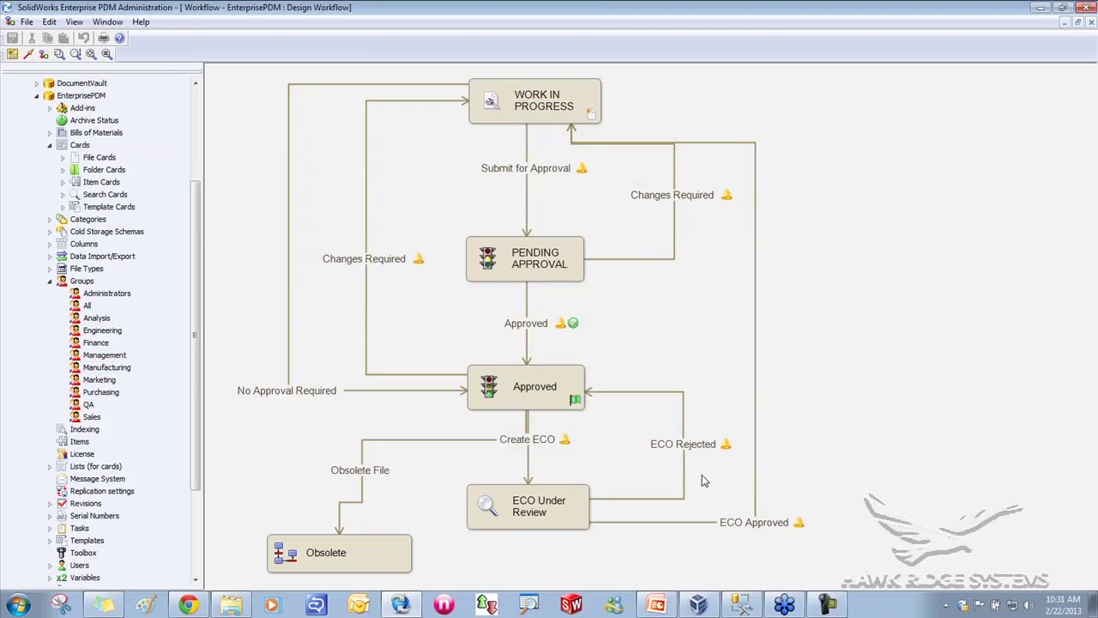
Select and deselect the ECO Rejected transition, then return to the ISO 9001 folder window.
{"action": "left_click", "coordinate": [683, 476]}
{"action": "left_click", "coordinate": [712, 372]}
{"action": "left_click", "coordinate": [239, 607]}
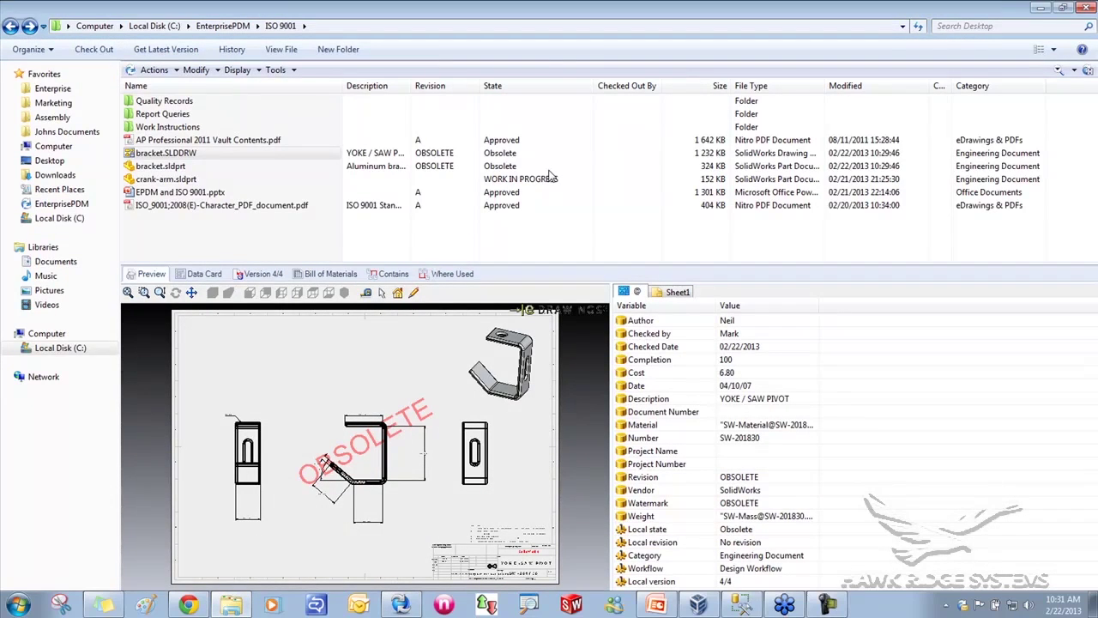
Browse to EnterprisePDM > Sales > Presentations and preview the Data Management Web Content document.
{"action": "left_click", "coordinate": [225, 25]}
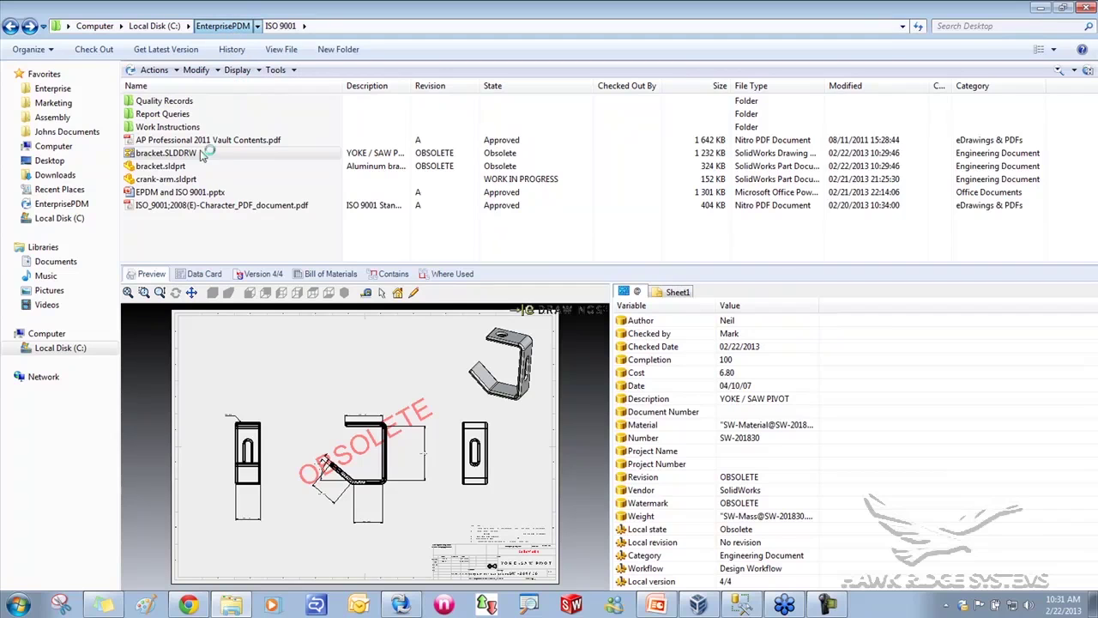
{"action": "scroll", "coordinate": [214, 232], "scroll_direction": "down", "scroll_amount": 3}
{"action": "left_click", "coordinate": [151, 206]}
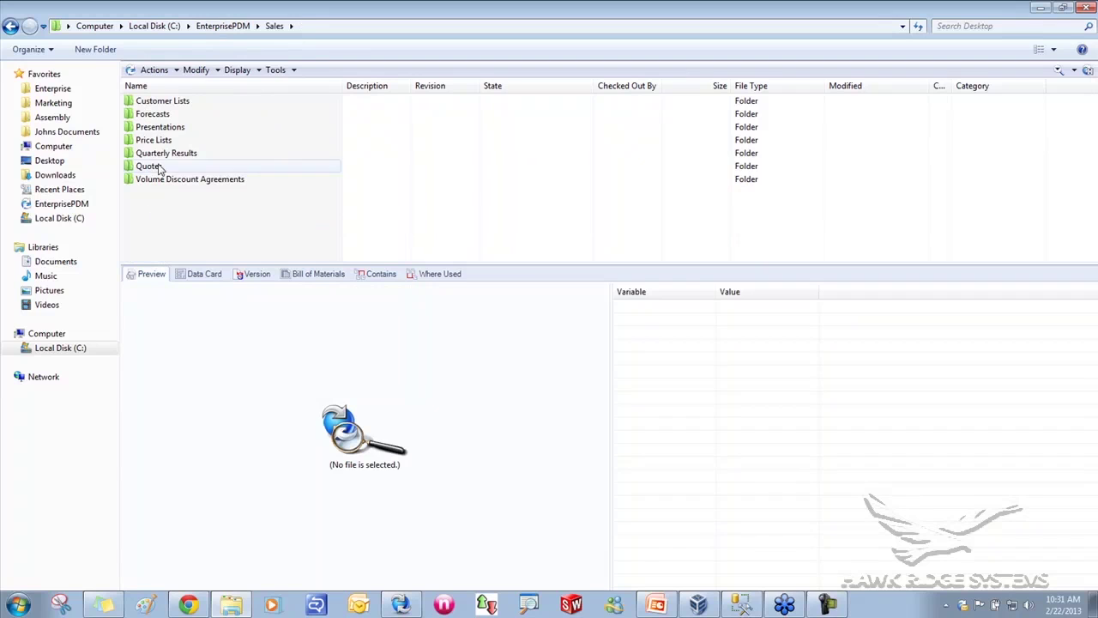
{"action": "double_click", "coordinate": [167, 127]}
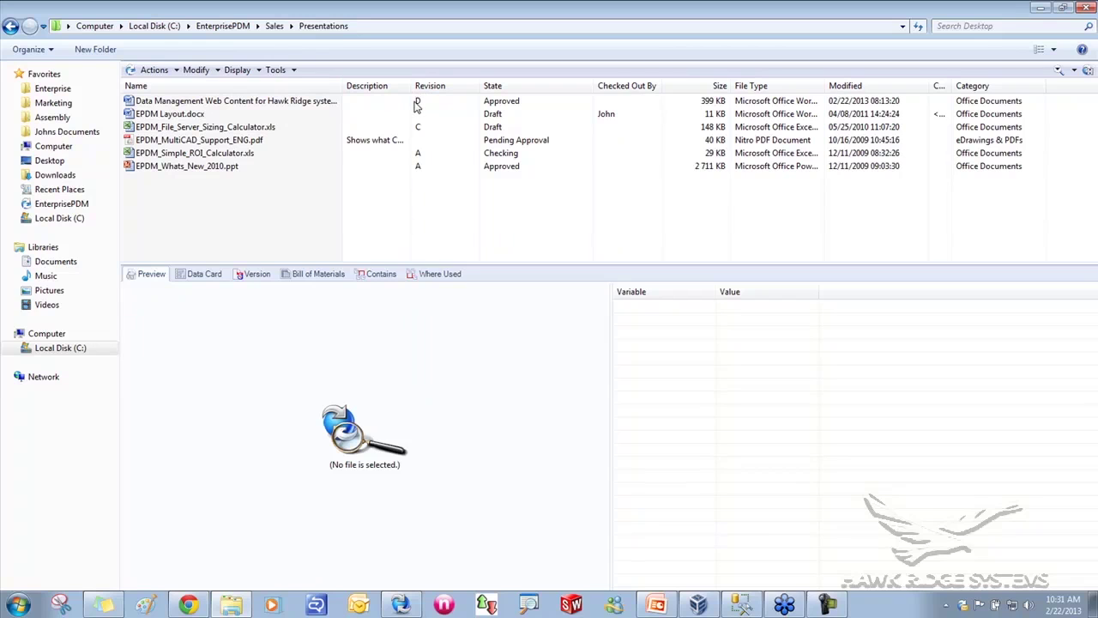
{"action": "left_click", "coordinate": [276, 104]}
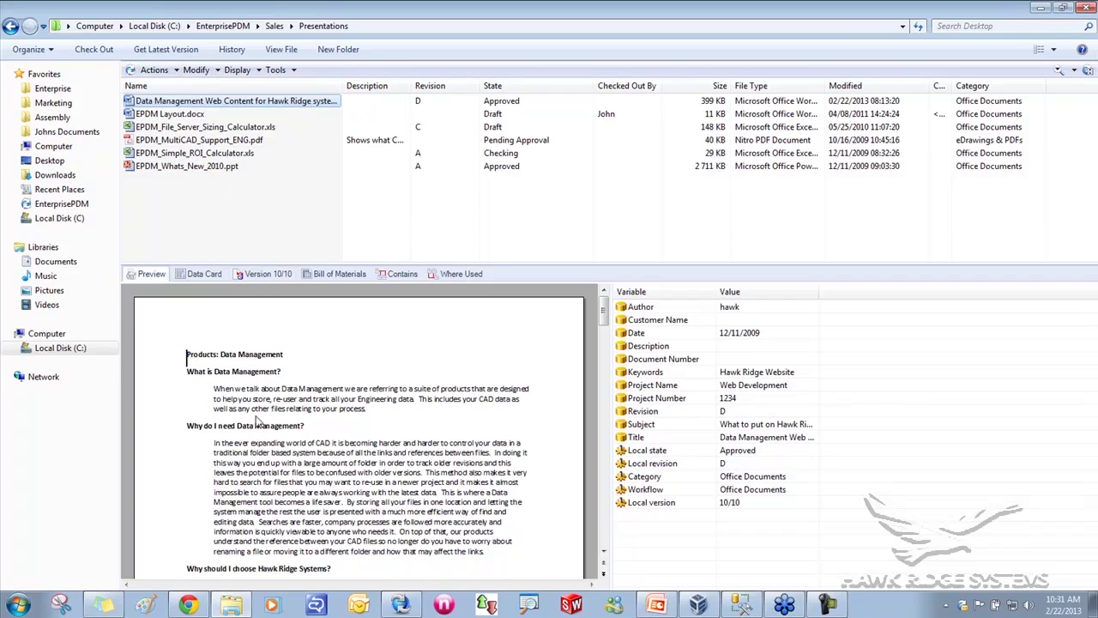
{"action": "left_click", "coordinate": [232, 49]}
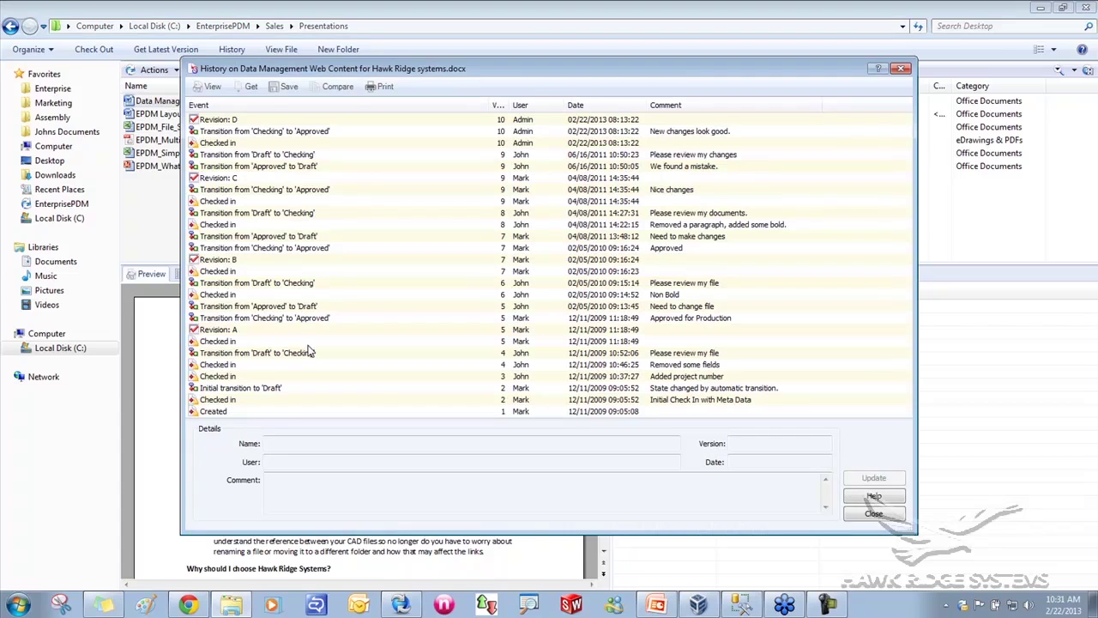
{"action": "left_click_drag", "start_coordinate": [914, 534], "coordinate": [985, 563]}
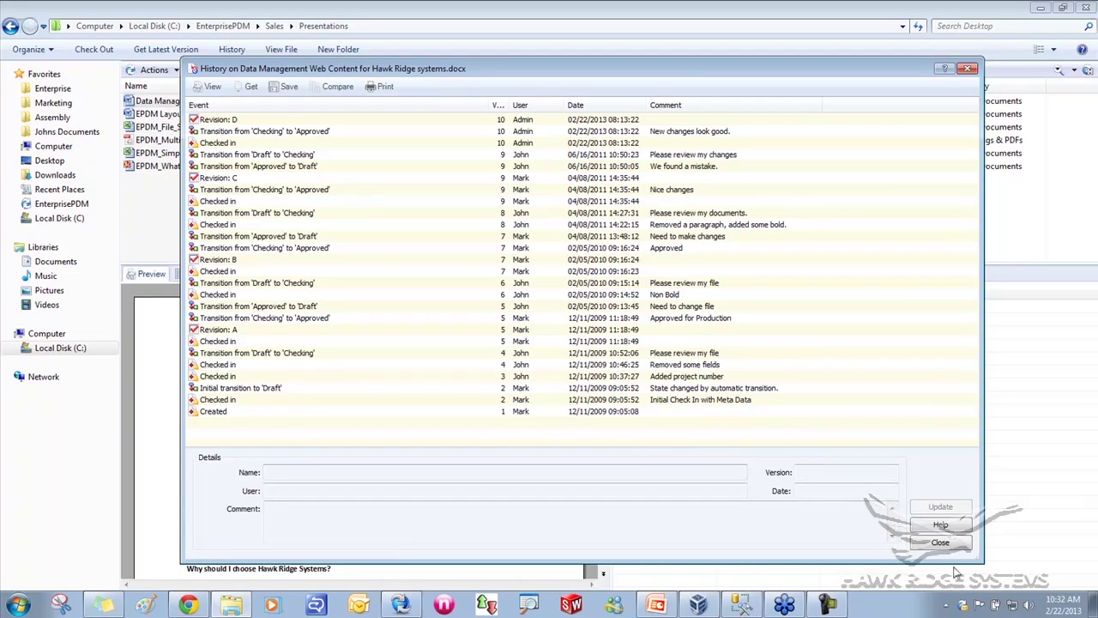
{"action": "left_click", "coordinate": [941, 543]}
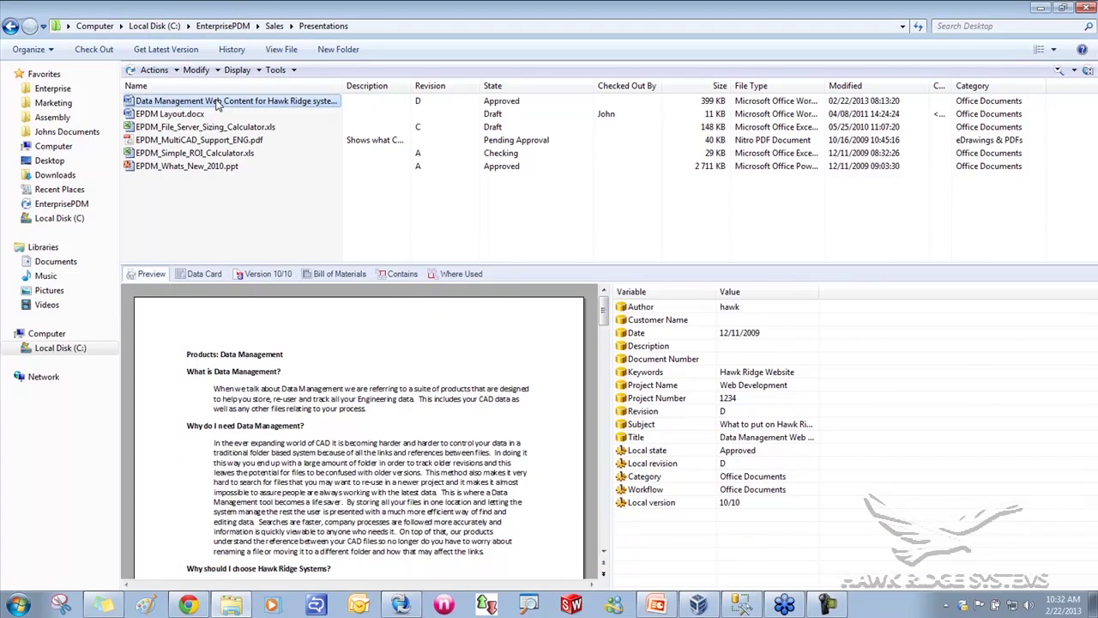
{"action": "left_click", "coordinate": [176, 72]}
{"action": "mouse_move", "coordinate": [206, 196]}
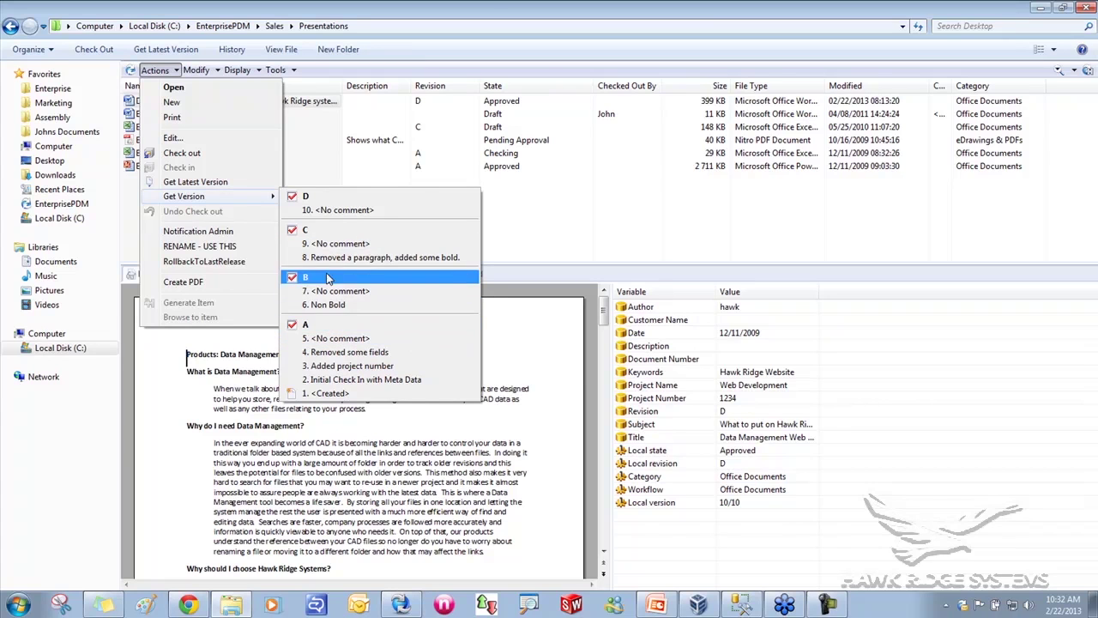
{"action": "left_click", "coordinate": [534, 7]}
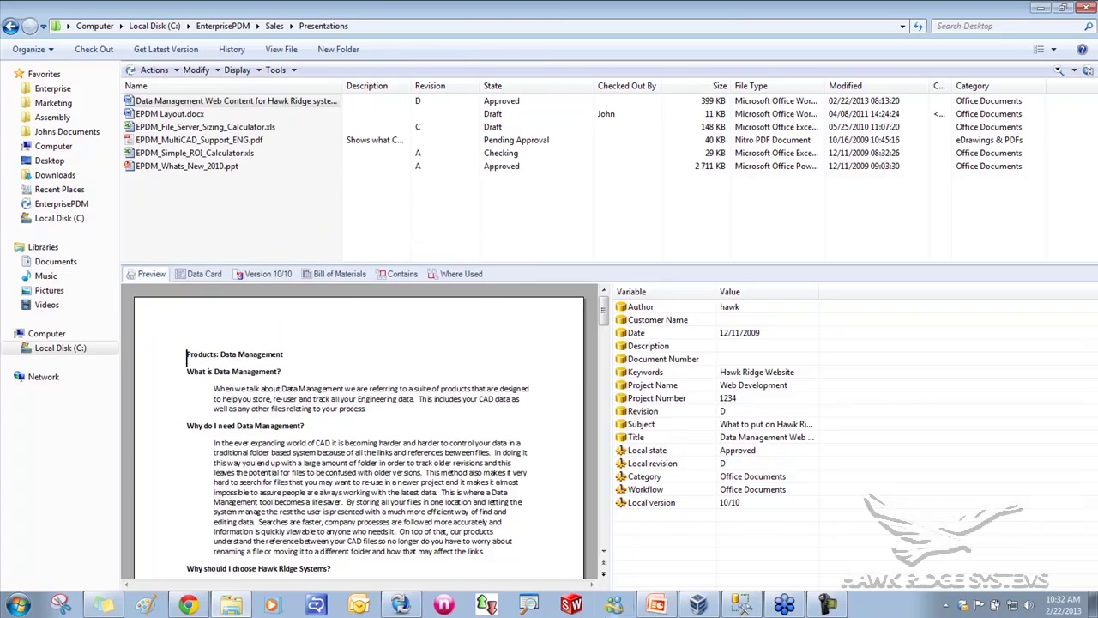
{"action": "mouse_move", "coordinate": [743, 601]}
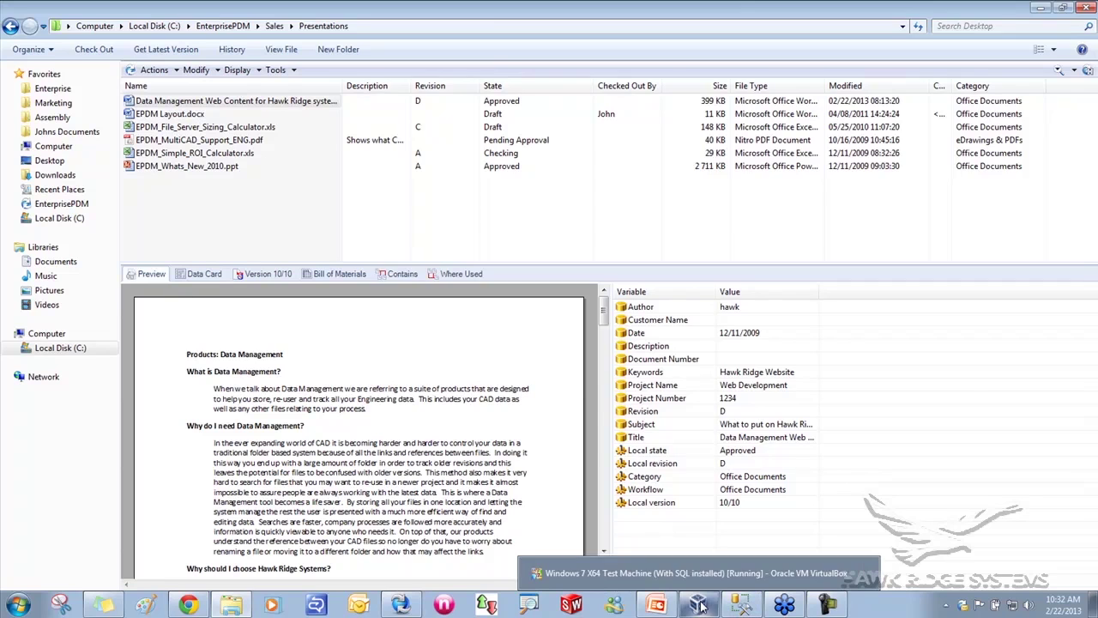
On the test machine, go to EnterprisePDM > Sales > Presentations and widen the Name column.
{"action": "left_click", "coordinate": [700, 605]}
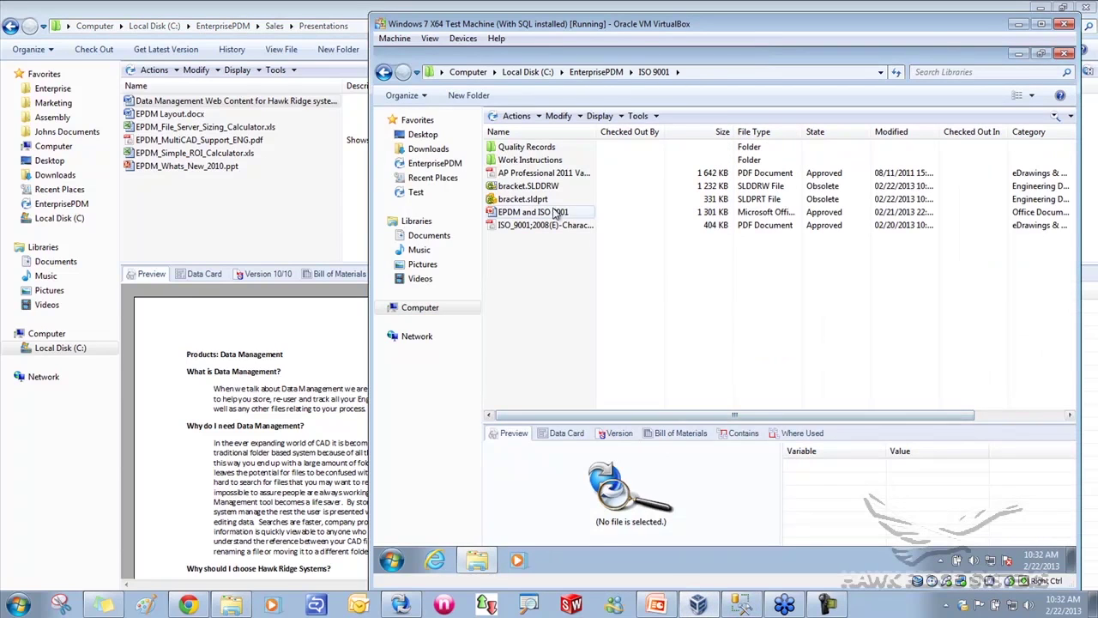
{"action": "left_click", "coordinate": [575, 73]}
{"action": "left_click", "coordinate": [515, 252]}
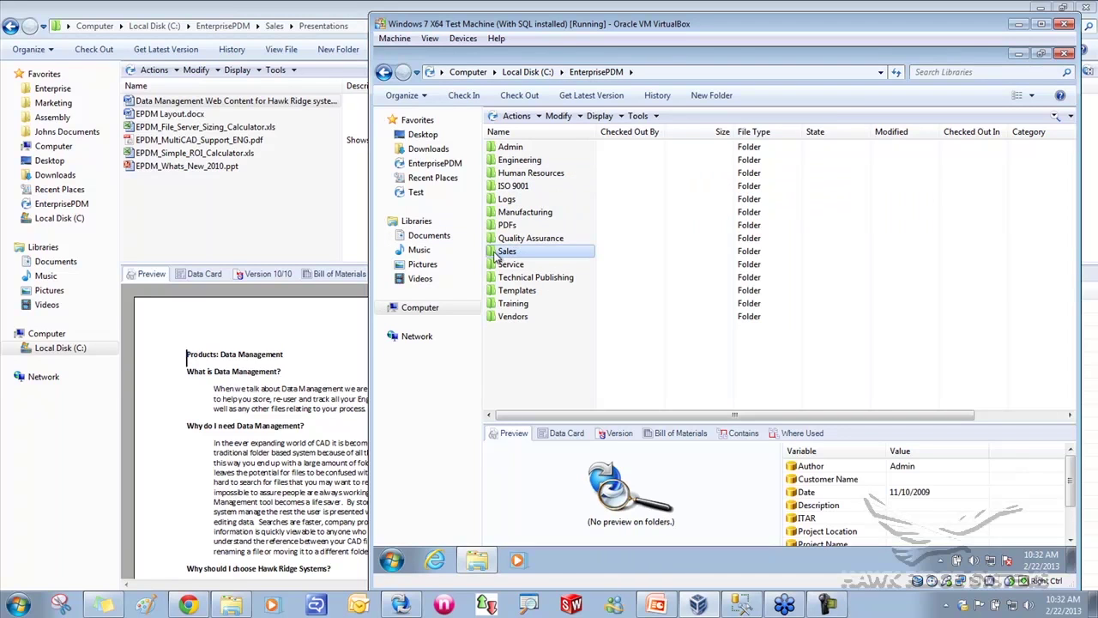
{"action": "double_click", "coordinate": [495, 252]}
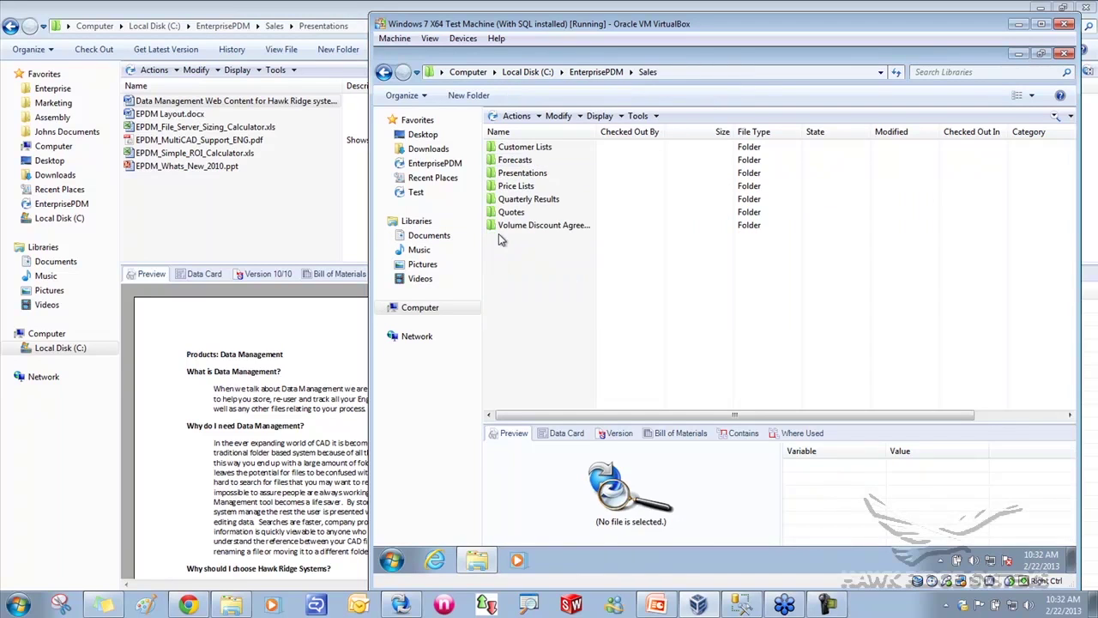
{"action": "double_click", "coordinate": [525, 174]}
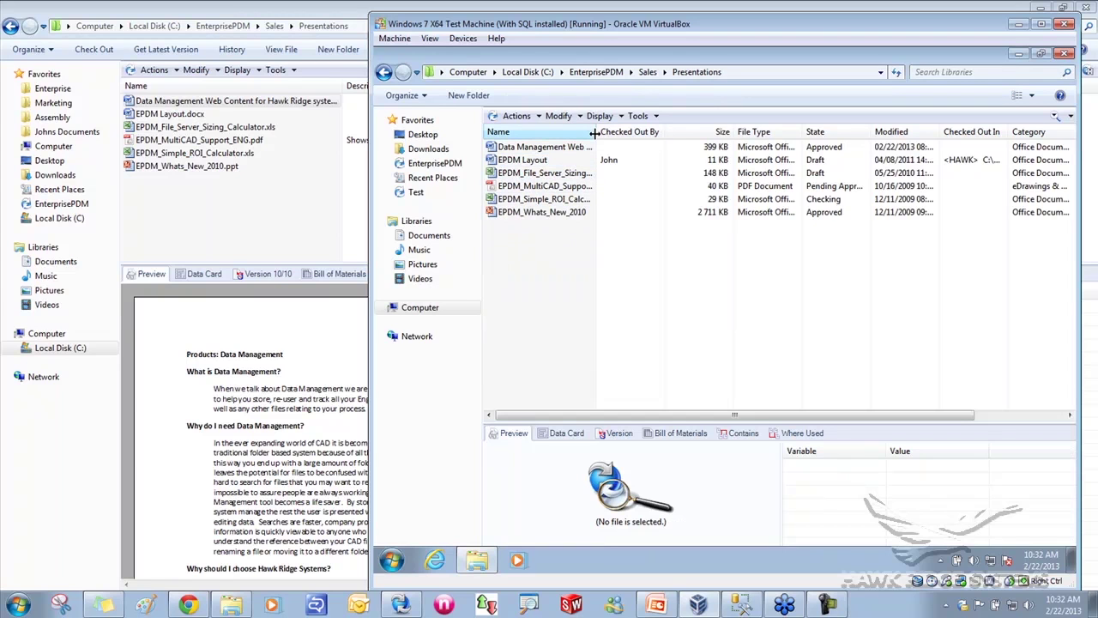
{"action": "left_click_drag", "start_coordinate": [596, 132], "coordinate": [712, 131]}
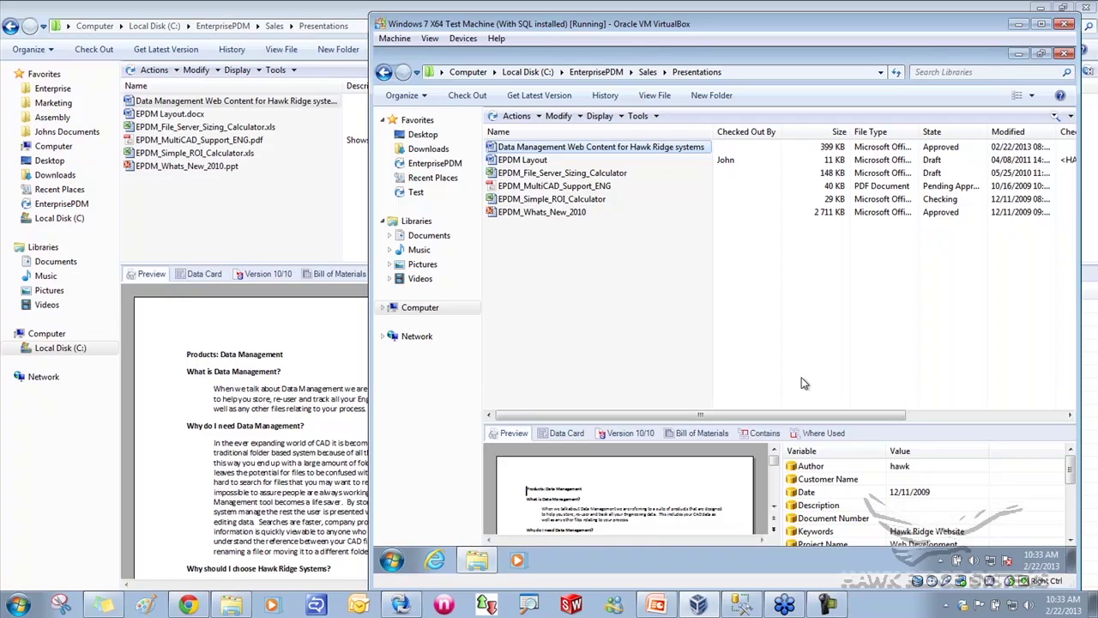
Retrieve a version of the Data Management Web Content document via Actions > Get Version.
{"action": "left_click", "coordinate": [538, 119]}
{"action": "mouse_move", "coordinate": [565, 244]}
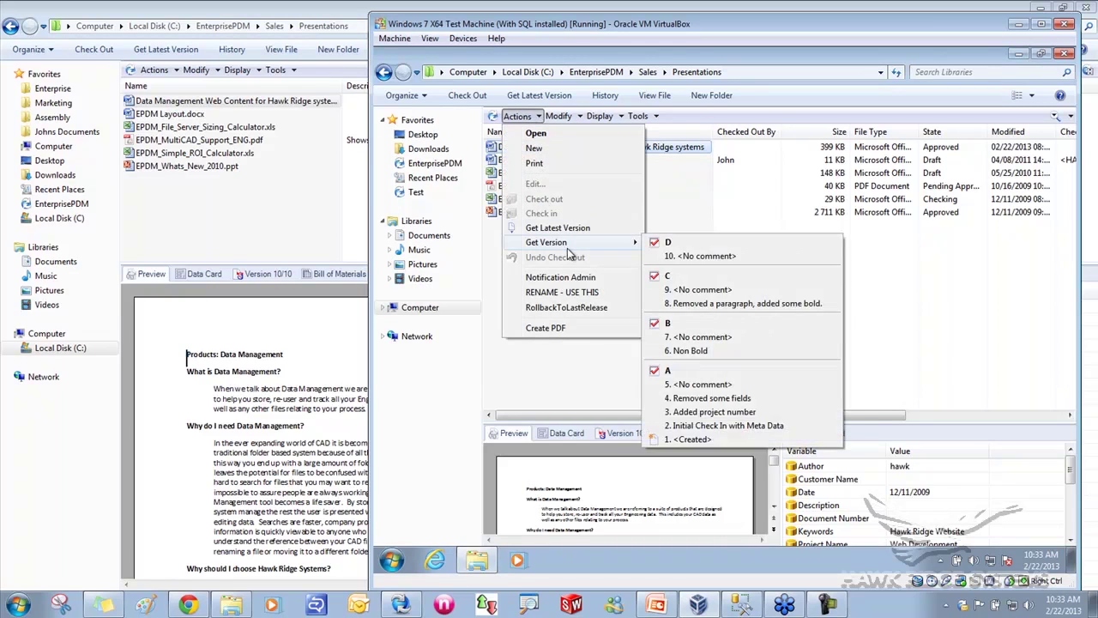
{"action": "left_click", "coordinate": [897, 74]}
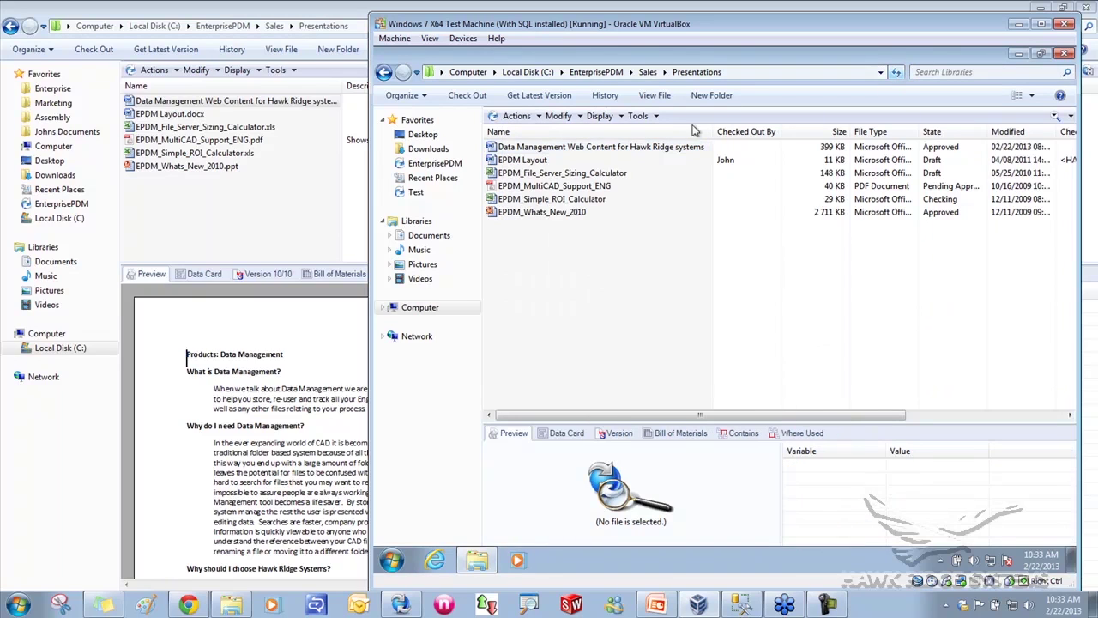
{"action": "left_click", "coordinate": [593, 151]}
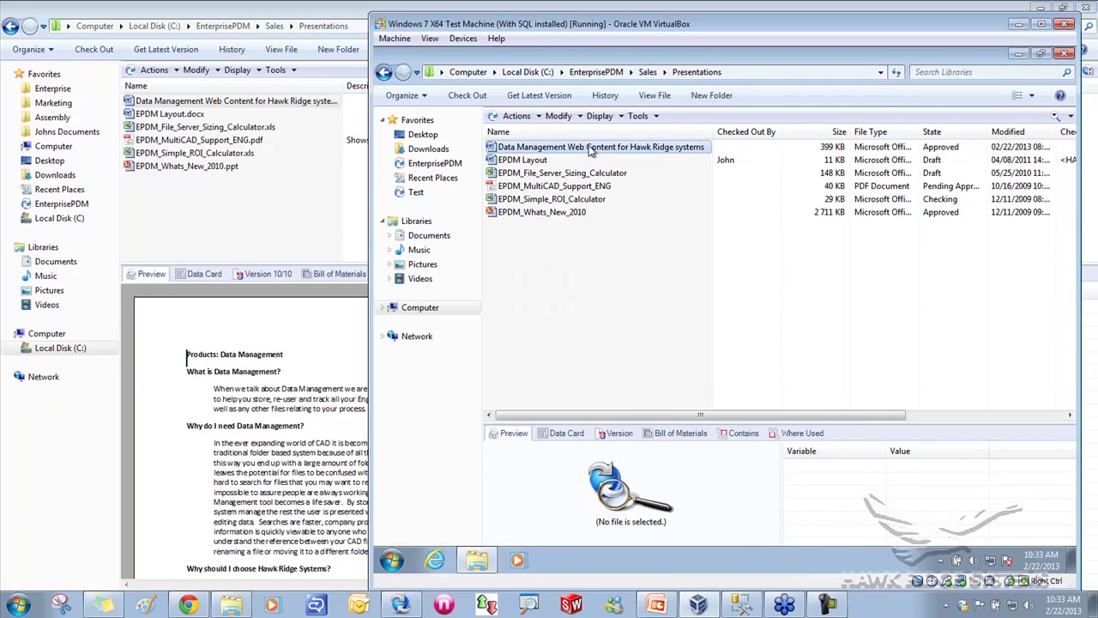
{"action": "left_click", "coordinate": [538, 118]}
{"action": "mouse_move", "coordinate": [553, 247]}
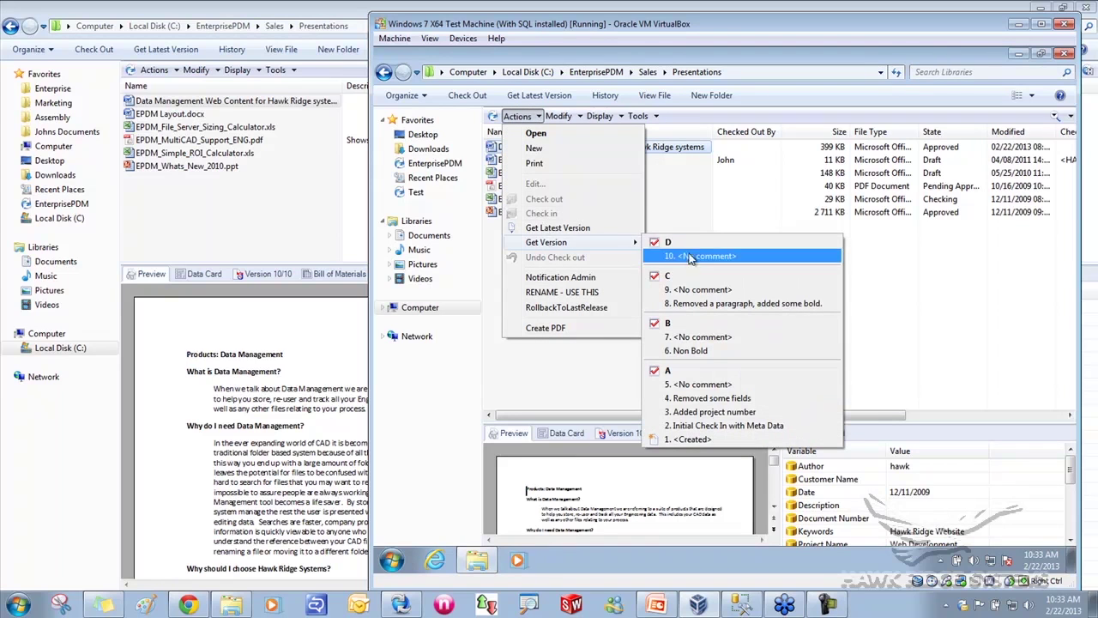
{"action": "left_click", "coordinate": [884, 323]}
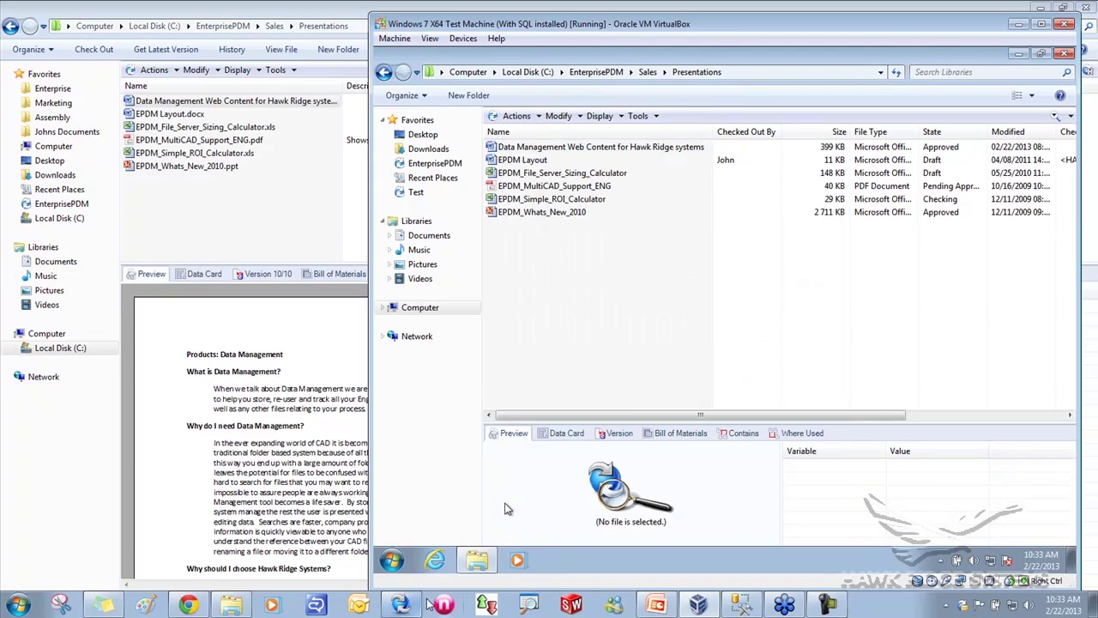
{"action": "left_click", "coordinate": [401, 605]}
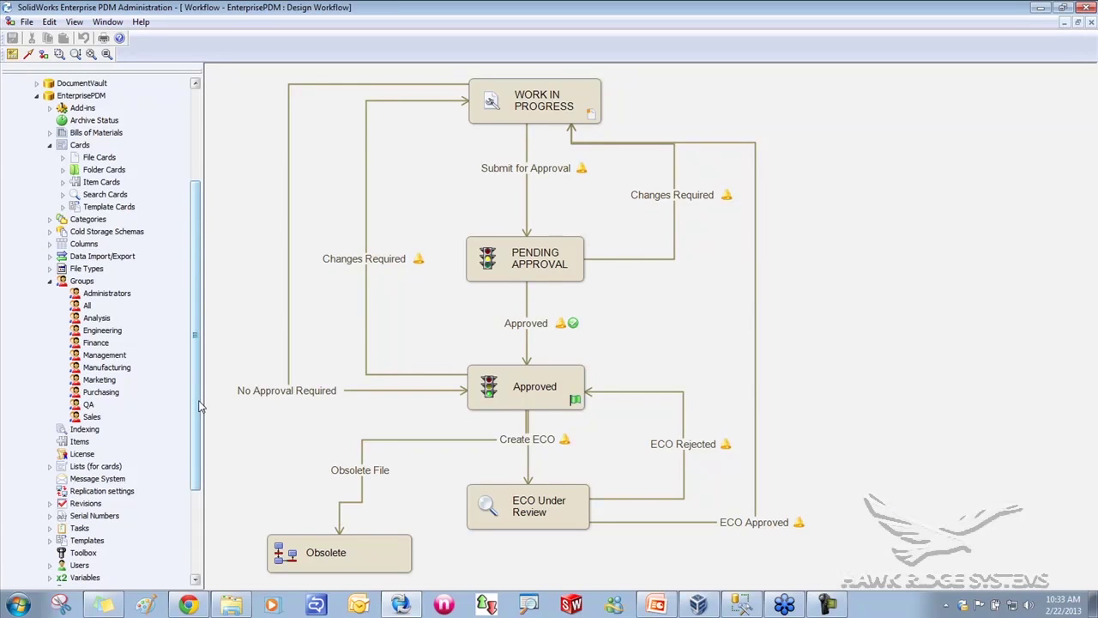
Confirm the third user has 'Always work with latest version of files' on, then minimize Administration and close the VM Explorer.
{"action": "scroll", "coordinate": [77, 540], "scroll_direction": "down", "scroll_amount": 4}
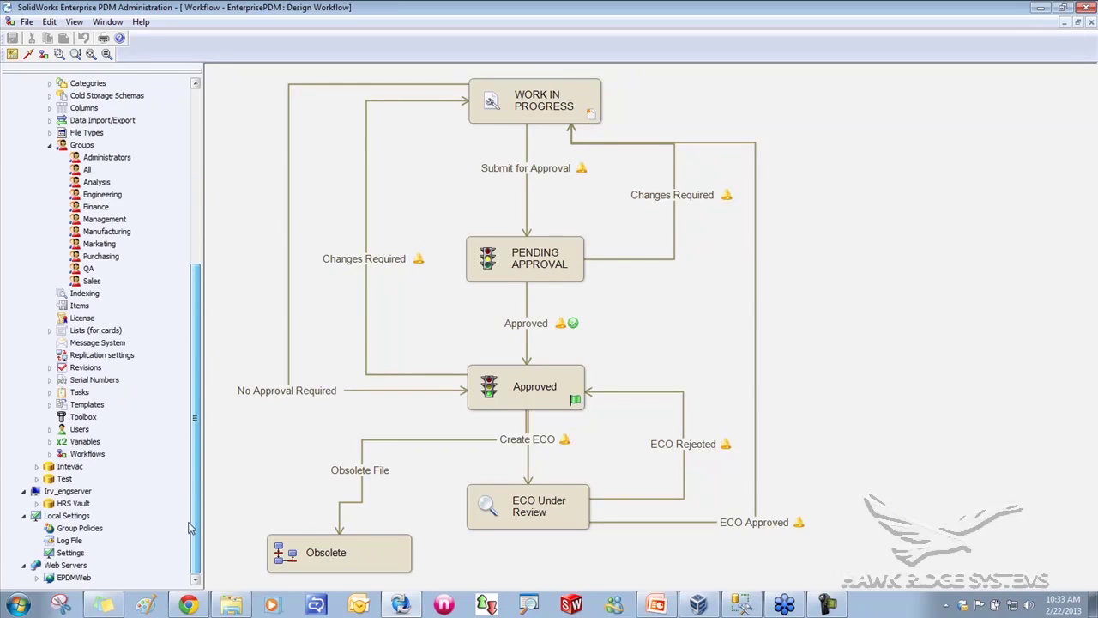
{"action": "left_click", "coordinate": [49, 429]}
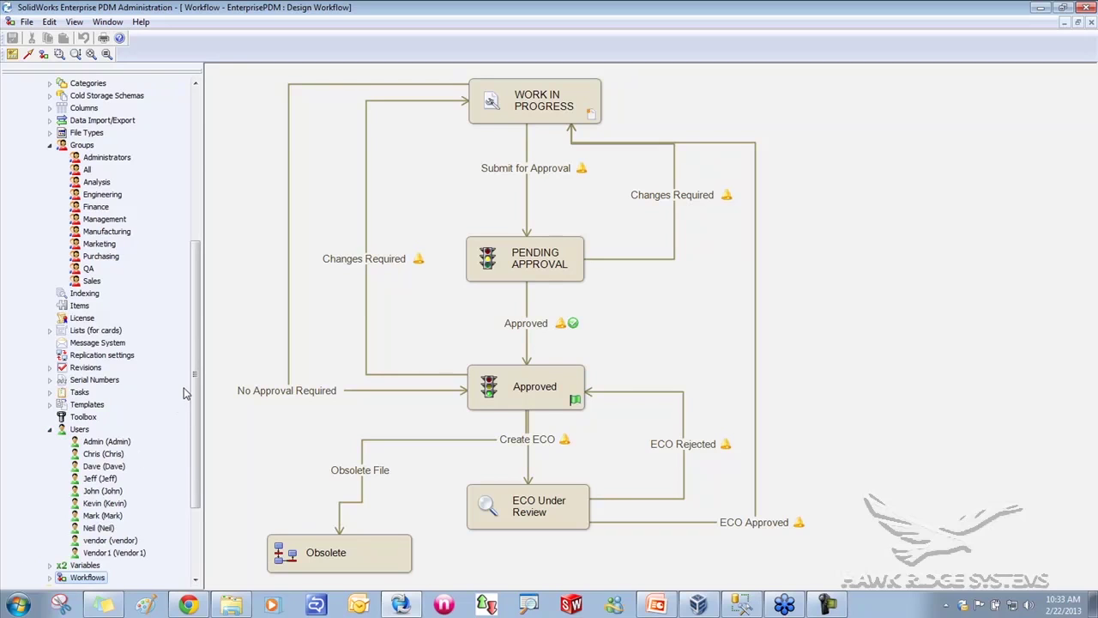
{"action": "left_click_drag", "start_coordinate": [194, 389], "coordinate": [196, 446]}
{"action": "right_click", "coordinate": [99, 356]}
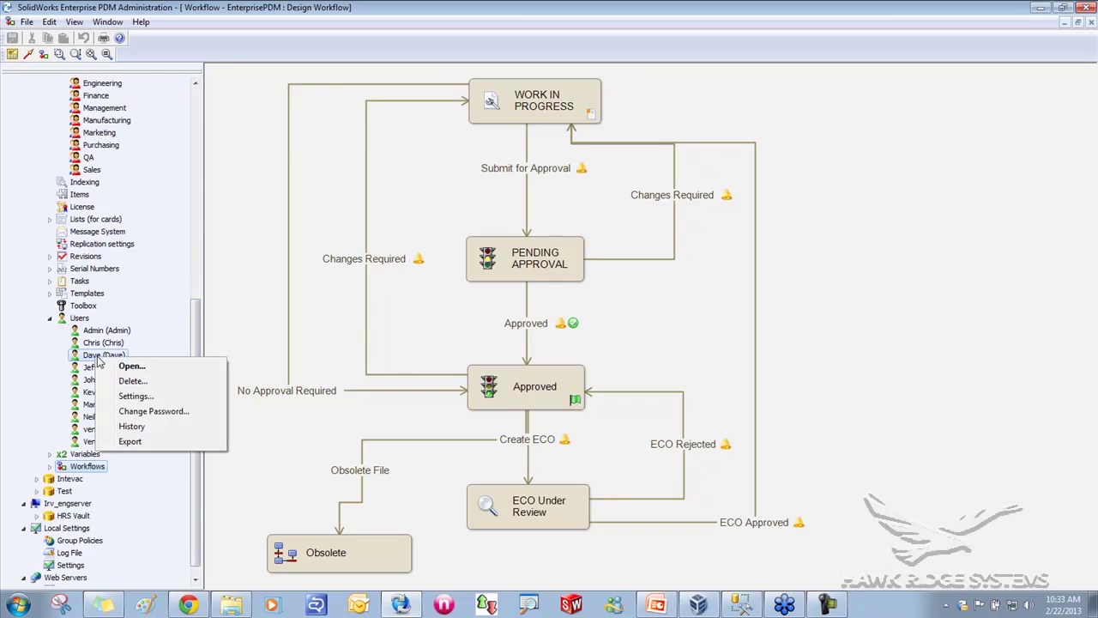
{"action": "left_click", "coordinate": [151, 396]}
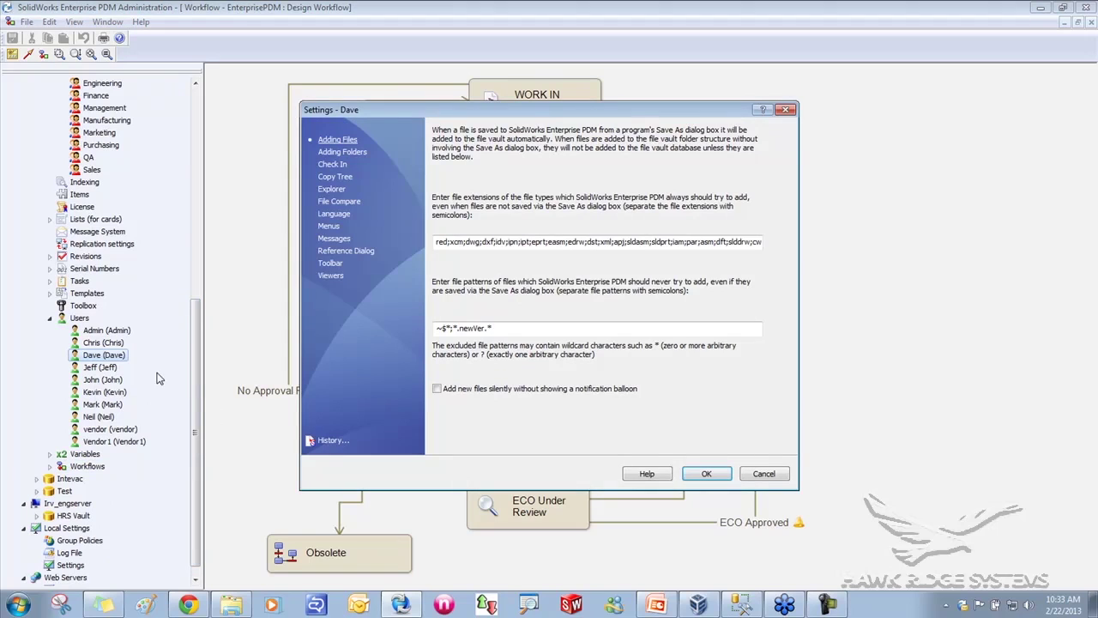
{"action": "left_click", "coordinate": [333, 189]}
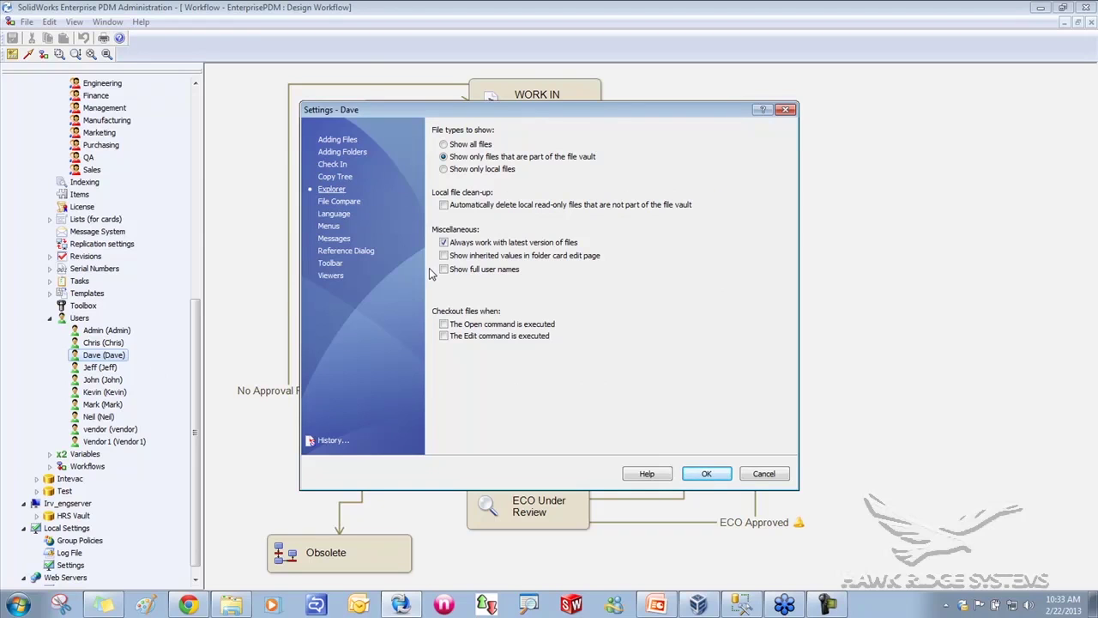
{"action": "left_click", "coordinate": [706, 473]}
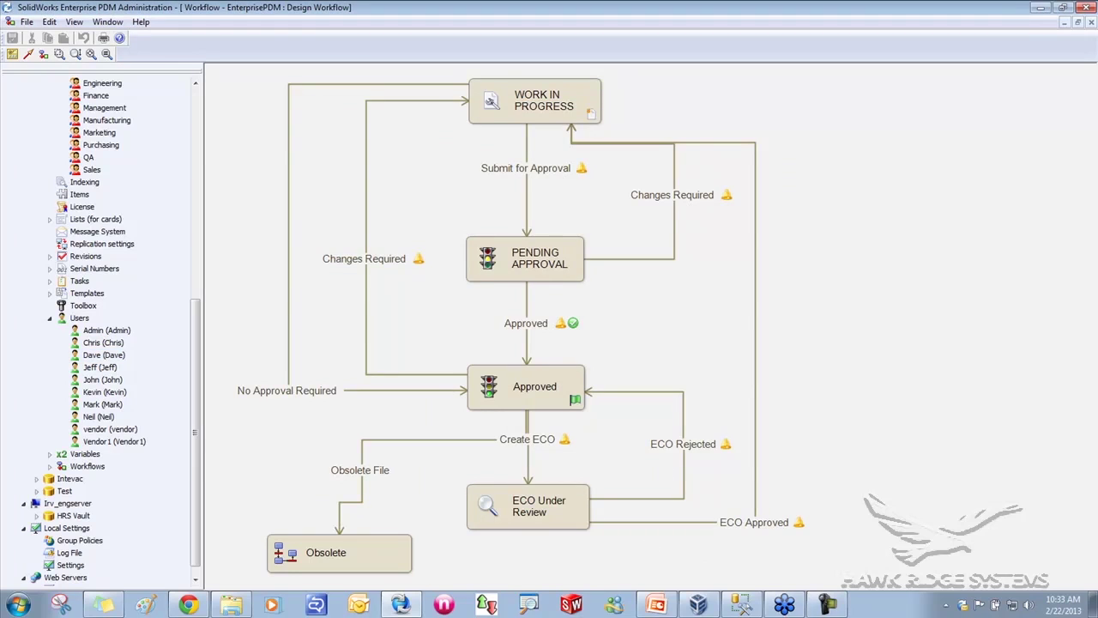
{"action": "left_click", "coordinate": [1040, 7]}
{"action": "left_click", "coordinate": [1064, 54]}
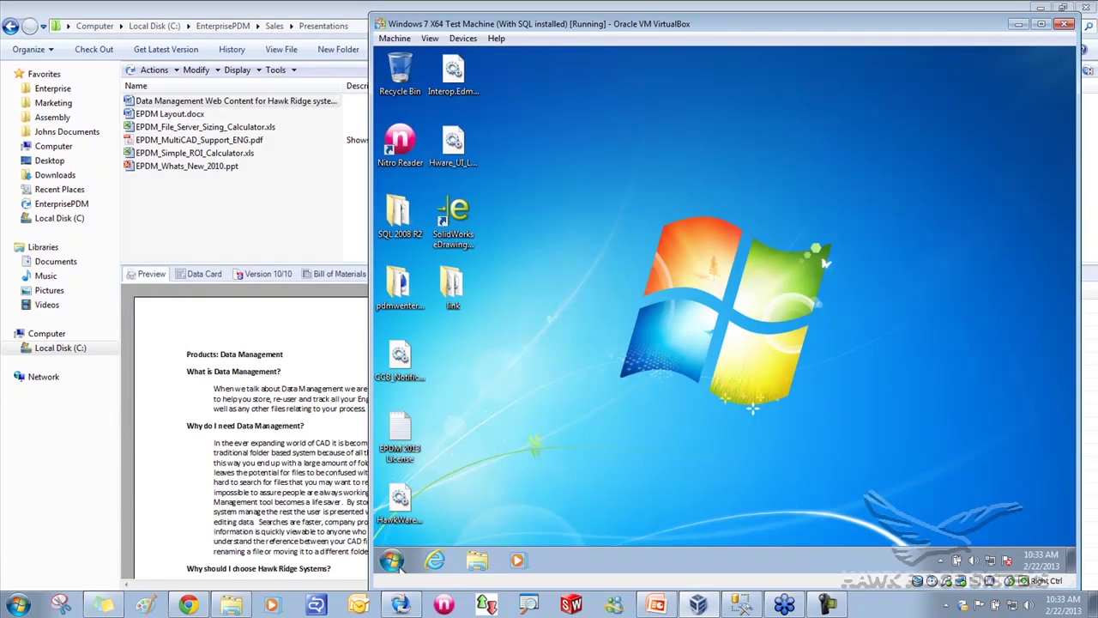
In a new VM Explorer, open Sales > Presentations and view the Data Management document's Get Version list without retrieving.
{"action": "key", "text": "super+e"}
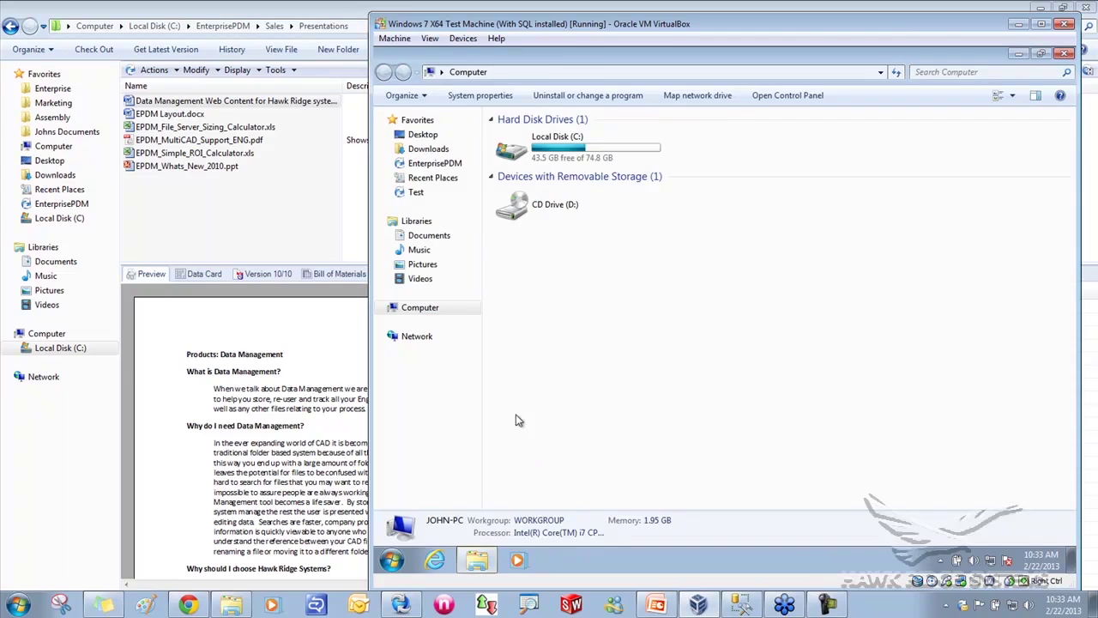
{"action": "left_click", "coordinate": [442, 164]}
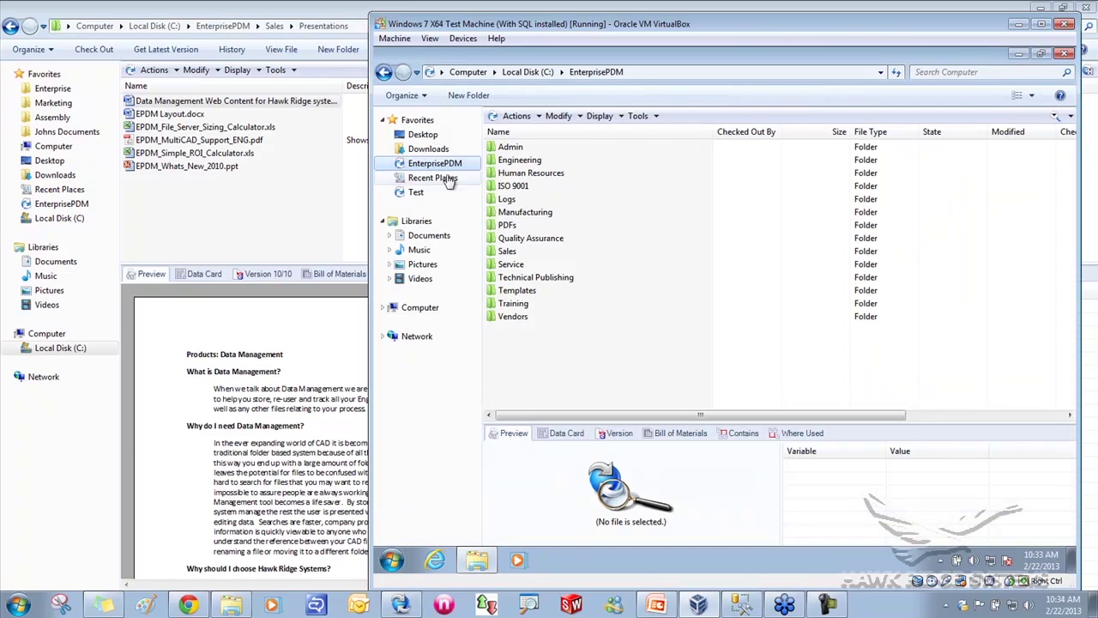
{"action": "double_click", "coordinate": [528, 253]}
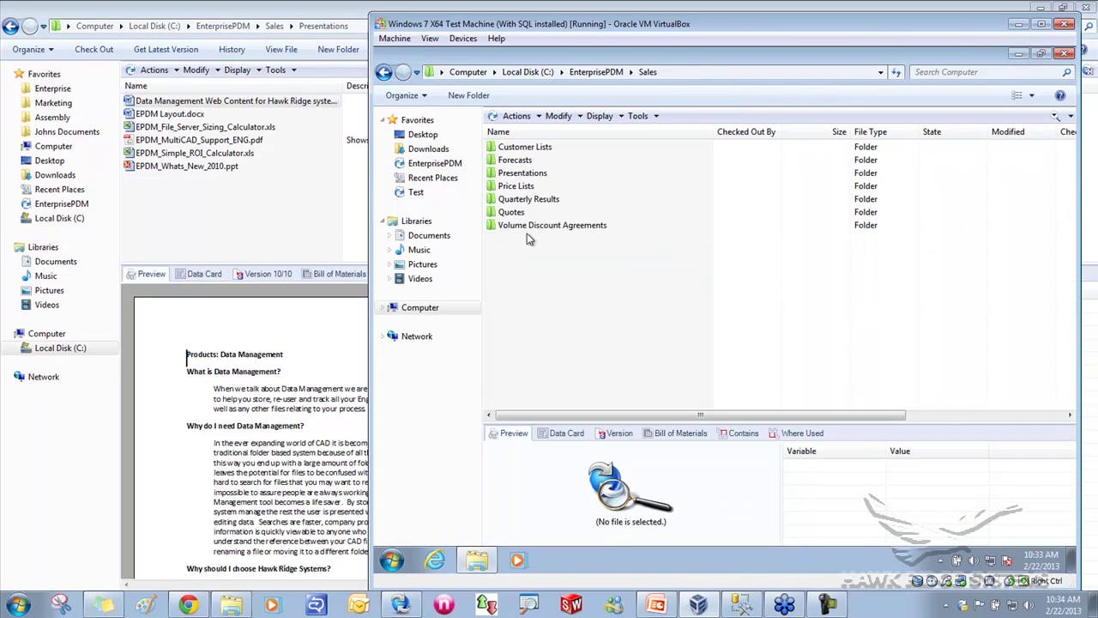
{"action": "double_click", "coordinate": [530, 172]}
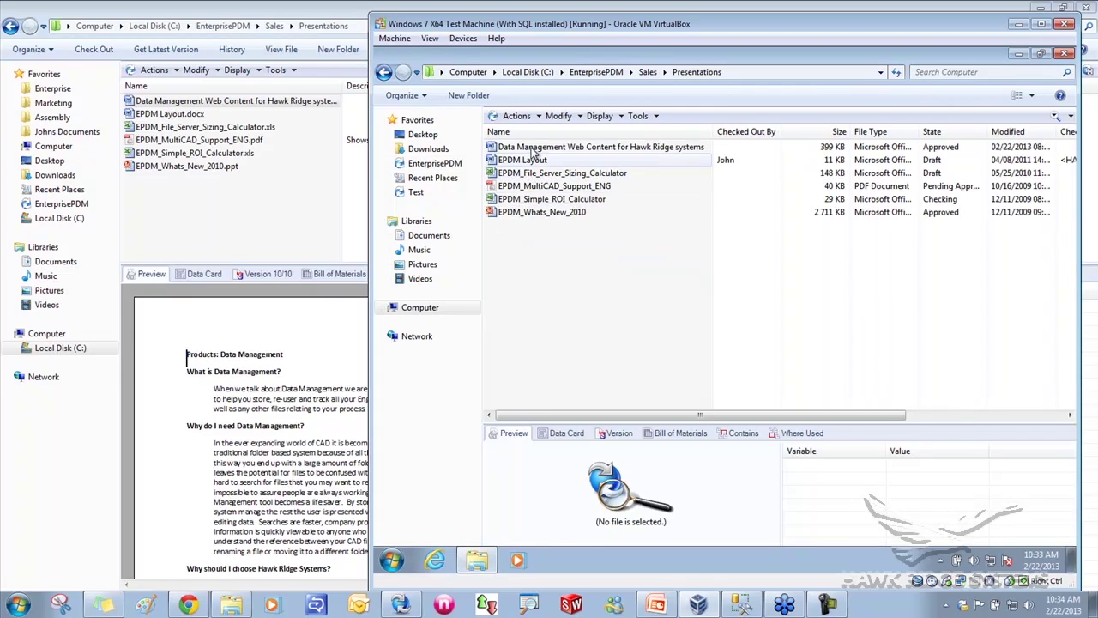
{"action": "left_click", "coordinate": [534, 147]}
{"action": "left_click", "coordinate": [541, 118]}
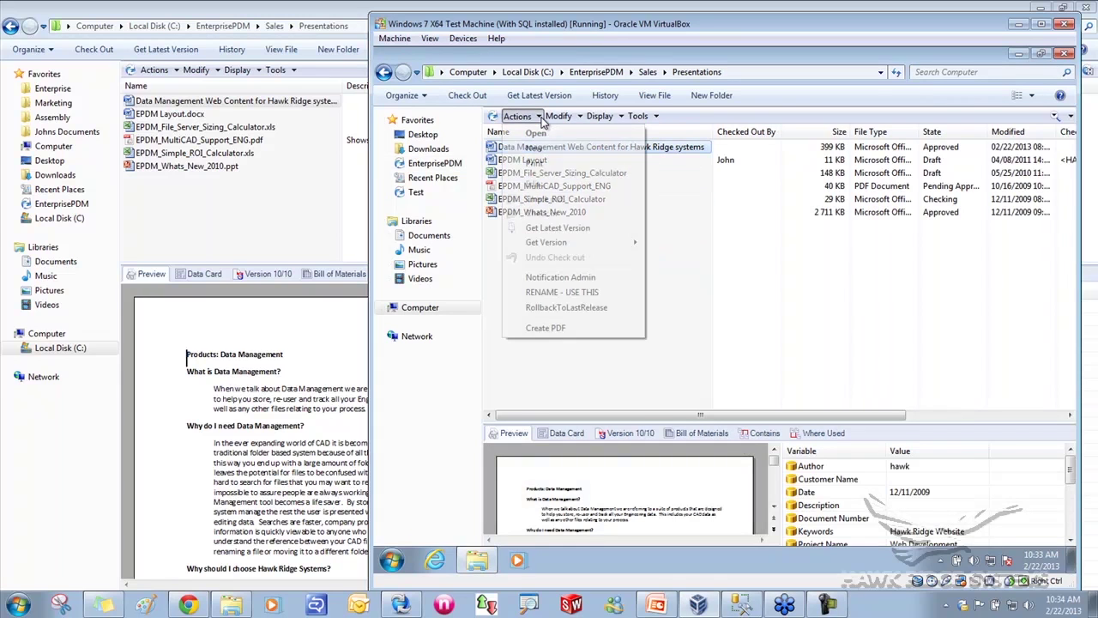
{"action": "mouse_move", "coordinate": [573, 244]}
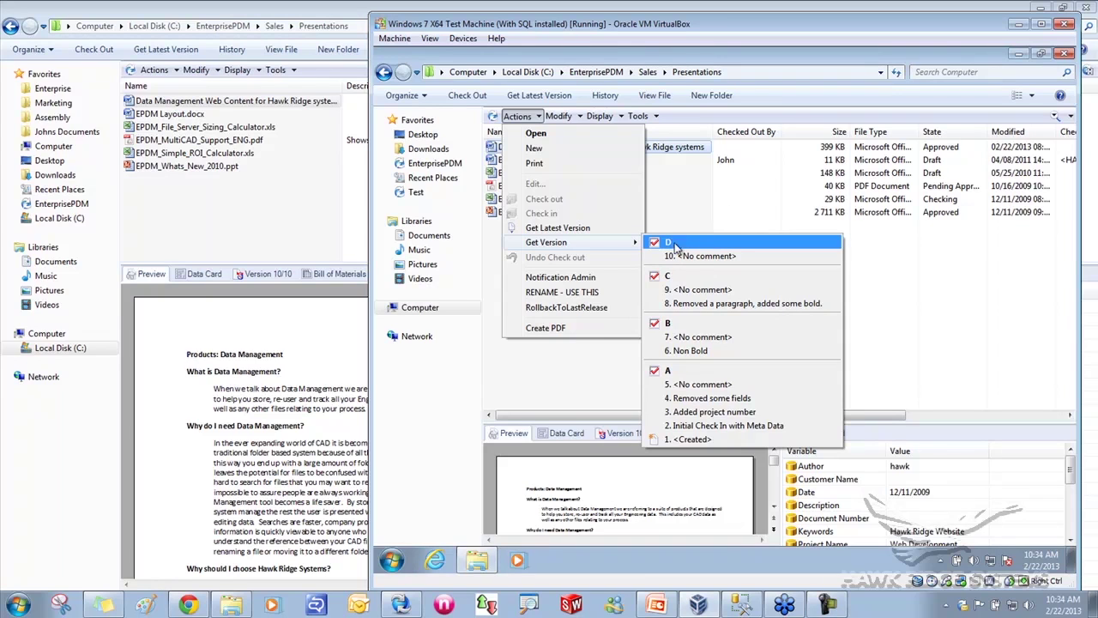
{"action": "left_click", "coordinate": [774, 56]}
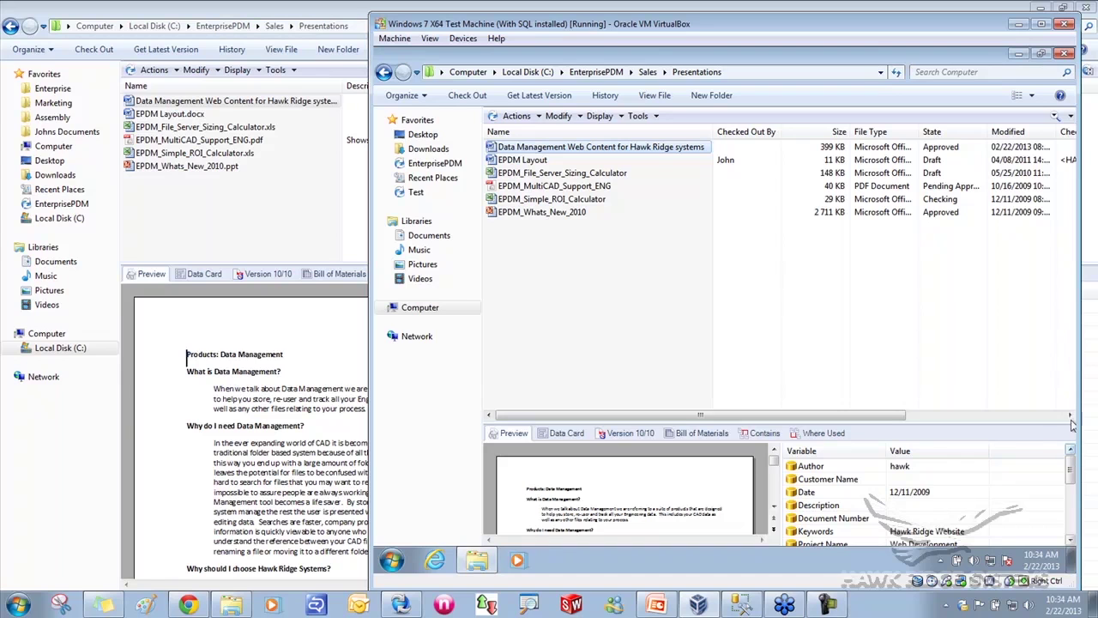
{"action": "left_click_drag", "start_coordinate": [862, 33], "coordinate": [845, 21]}
Review the VM's Enterprise PDM tray icon Log Off options, then bring the host Presentations view forward.
{"action": "left_click", "coordinate": [924, 542]}
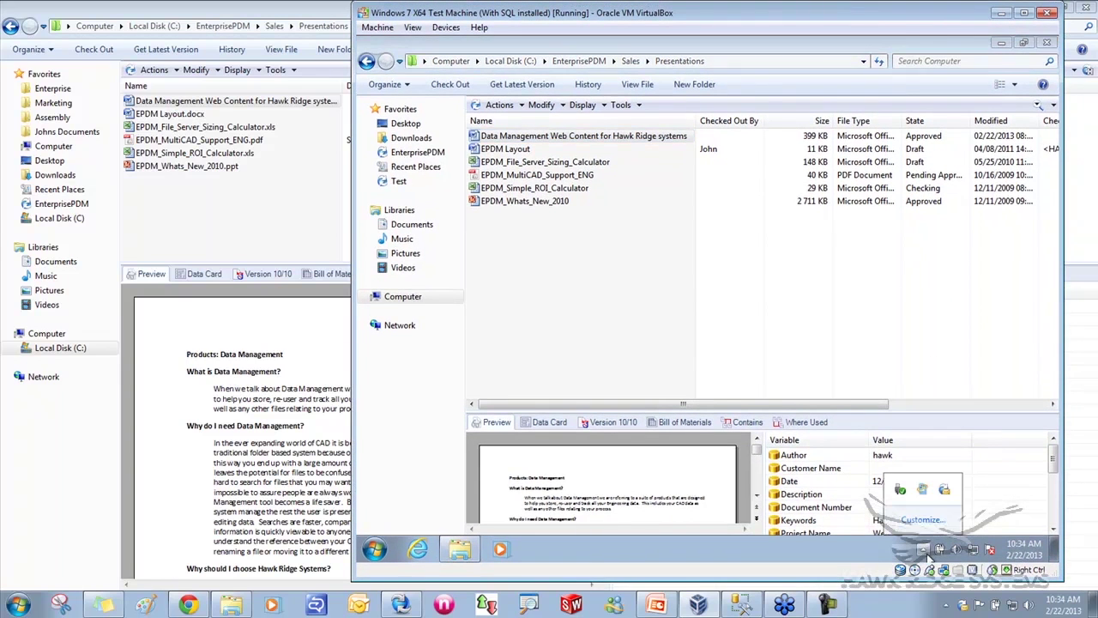
{"action": "right_click", "coordinate": [944, 490]}
{"action": "mouse_move", "coordinate": [952, 393]}
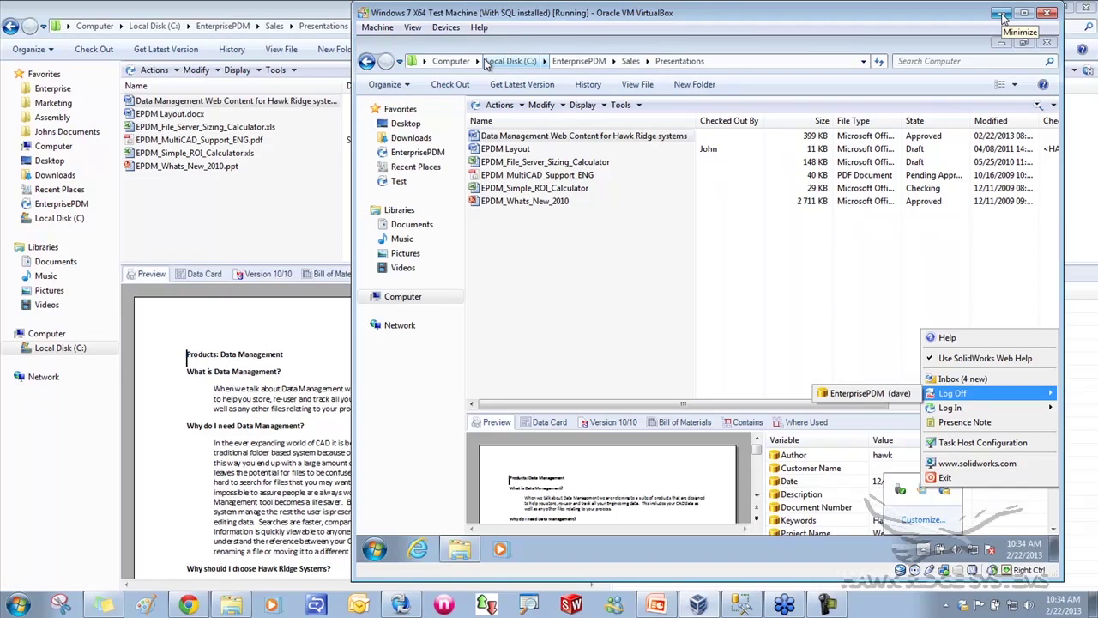
{"action": "left_click", "coordinate": [264, 9]}
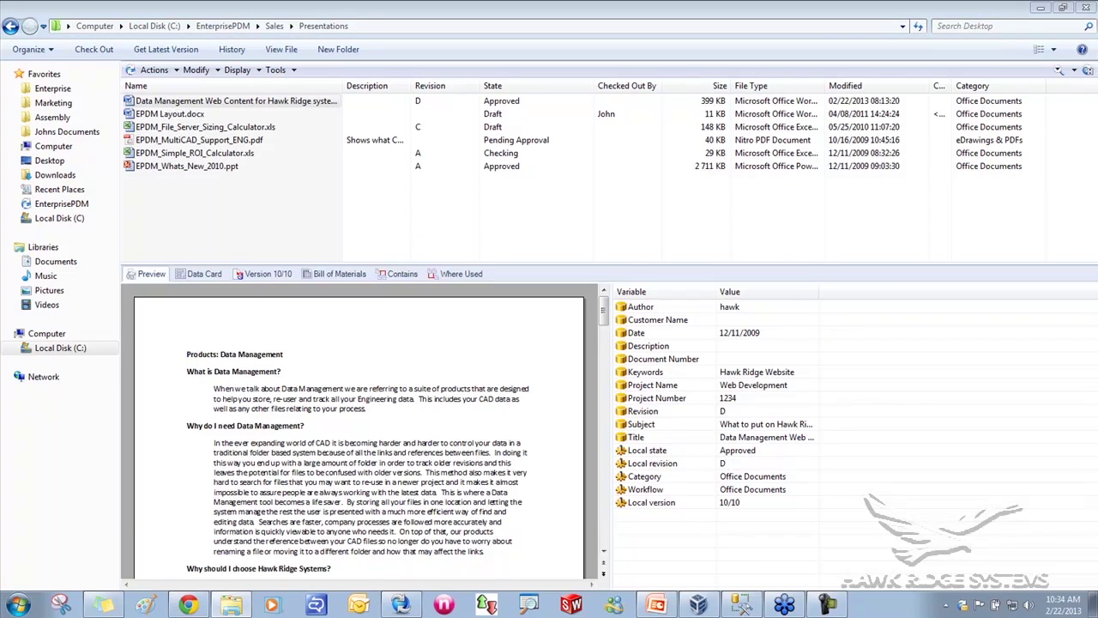
Look inside ISO 9001, then open Manufacturing showing bracket_A.pdf, SW-301830_A.pdf, G-code.txt and Sample.SLDPRT.
{"action": "left_click", "coordinate": [222, 26]}
{"action": "double_click", "coordinate": [171, 179]}
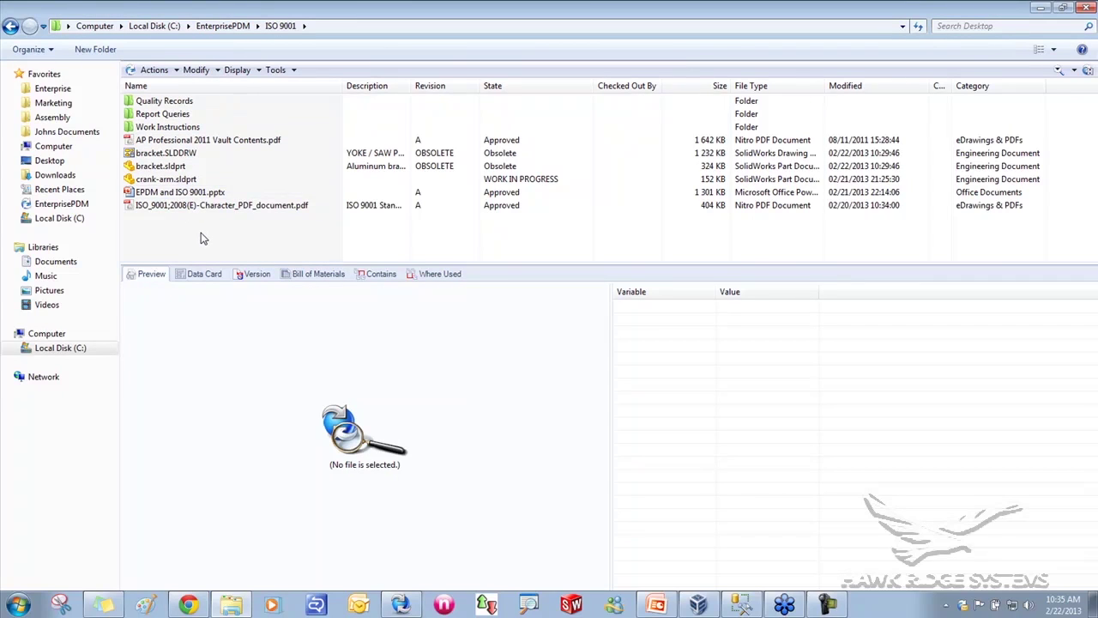
{"action": "left_click", "coordinate": [233, 27]}
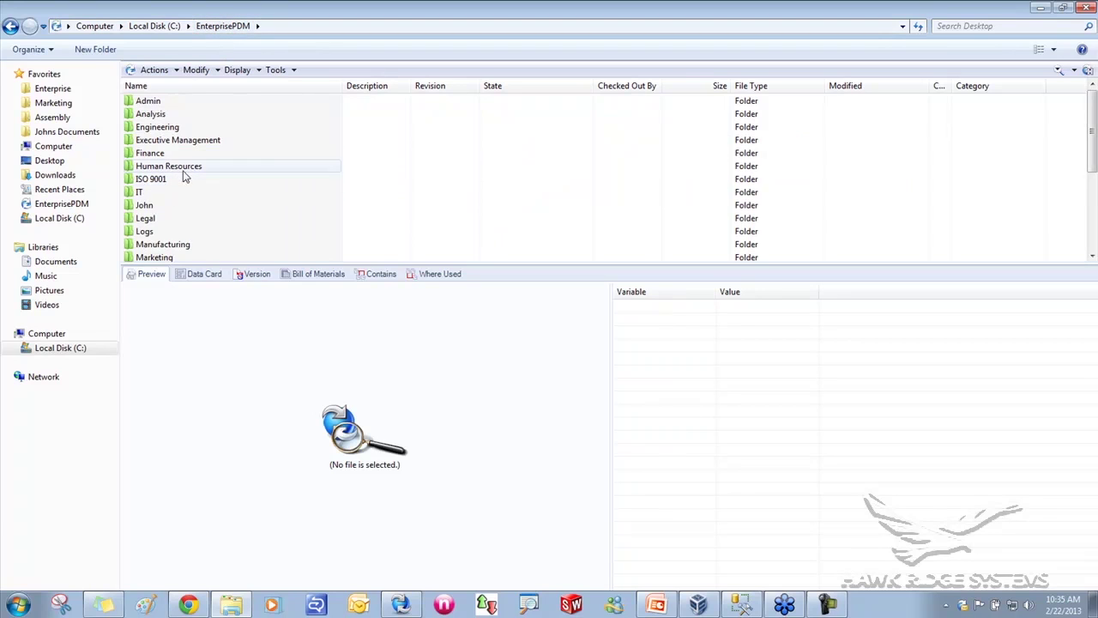
{"action": "left_click", "coordinate": [179, 247]}
{"action": "double_click", "coordinate": [178, 248]}
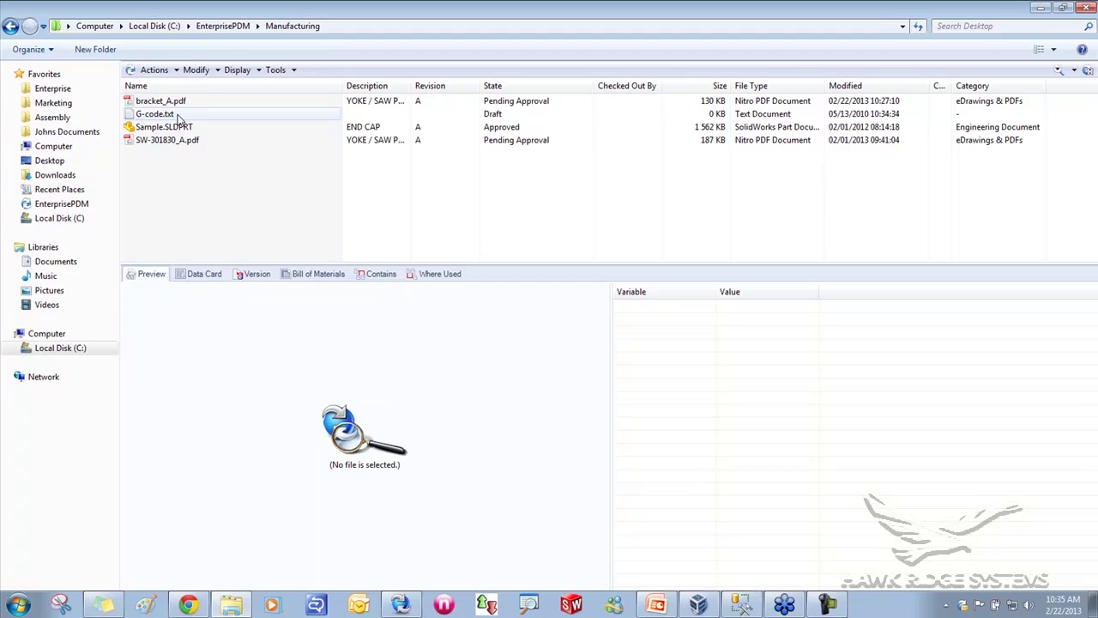
{"action": "left_click", "coordinate": [400, 604]}
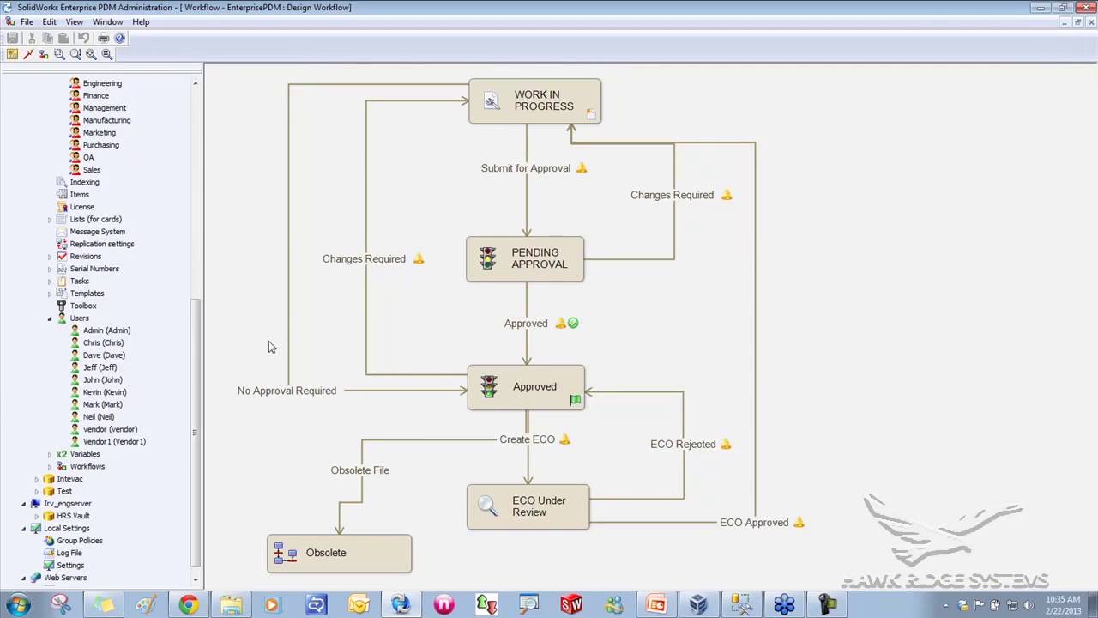
{"action": "scroll", "coordinate": [196, 345], "scroll_direction": "up", "scroll_amount": 3}
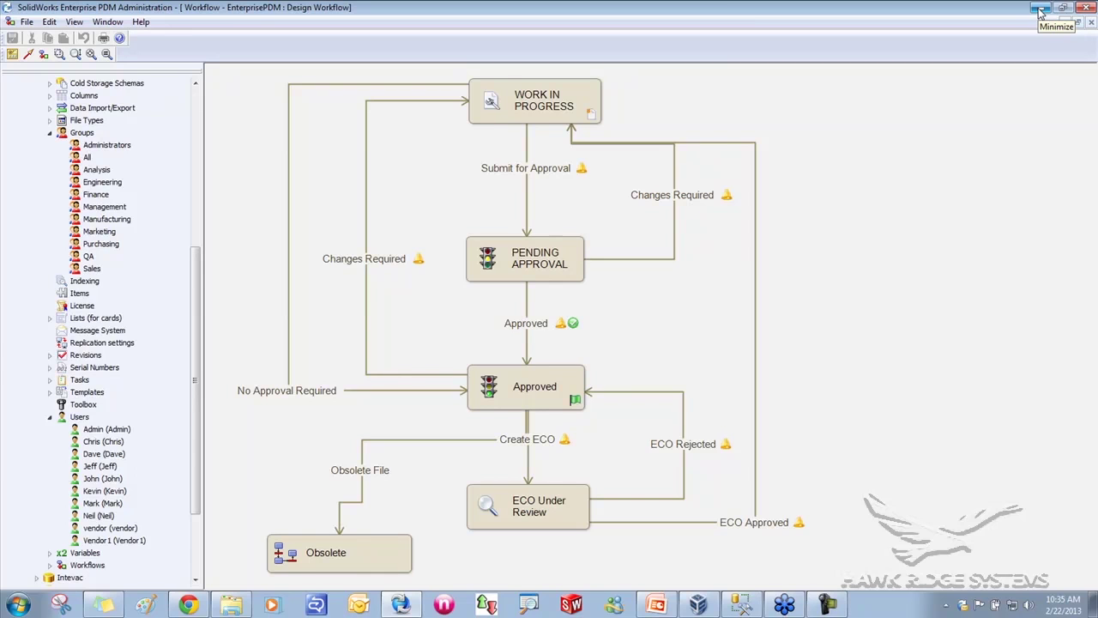
{"action": "left_click", "coordinate": [1040, 10]}
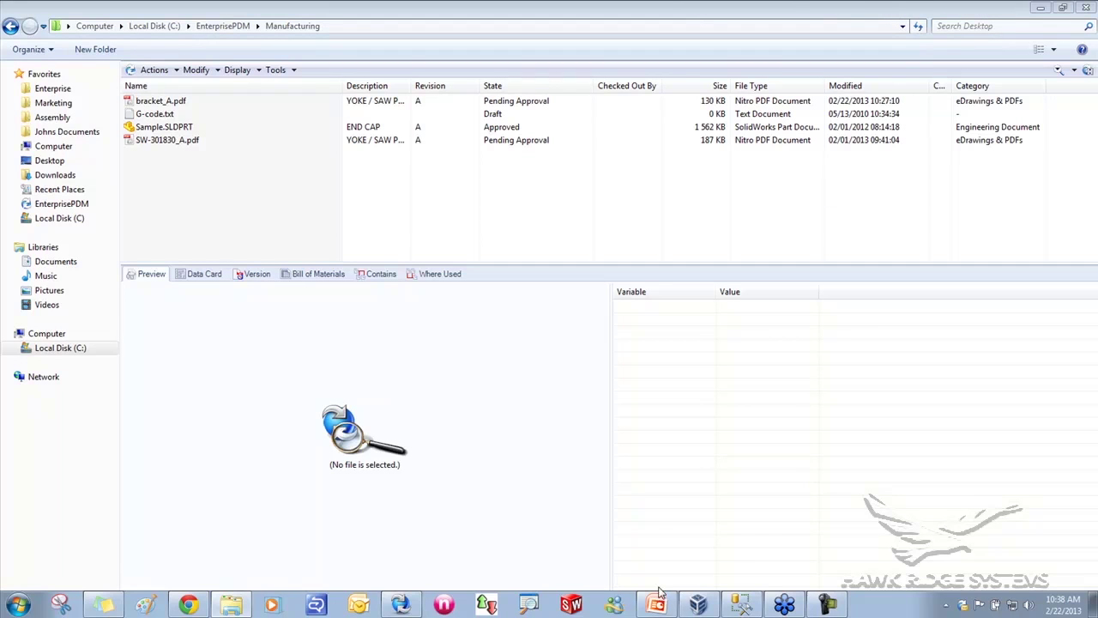
Review PowerPoint slide 7 on ISO sections 4.2.3 and 4.2.4, then return to the Design Workflow diagram.
{"action": "mouse_move", "coordinate": [654, 607]}
{"action": "left_click", "coordinate": [657, 606]}
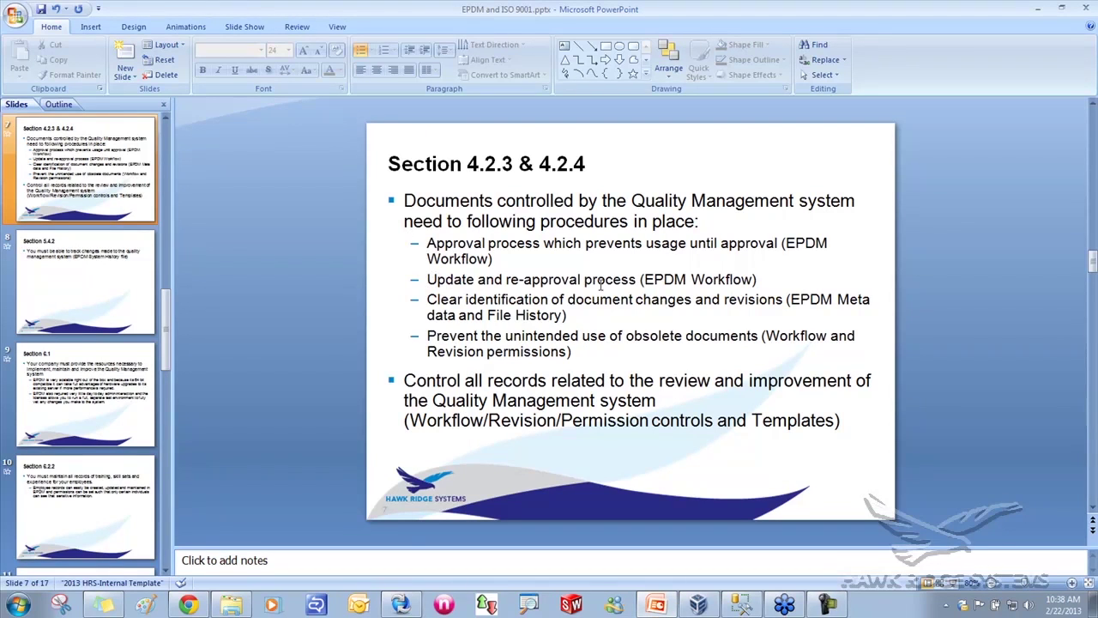
{"action": "left_click", "coordinate": [399, 606]}
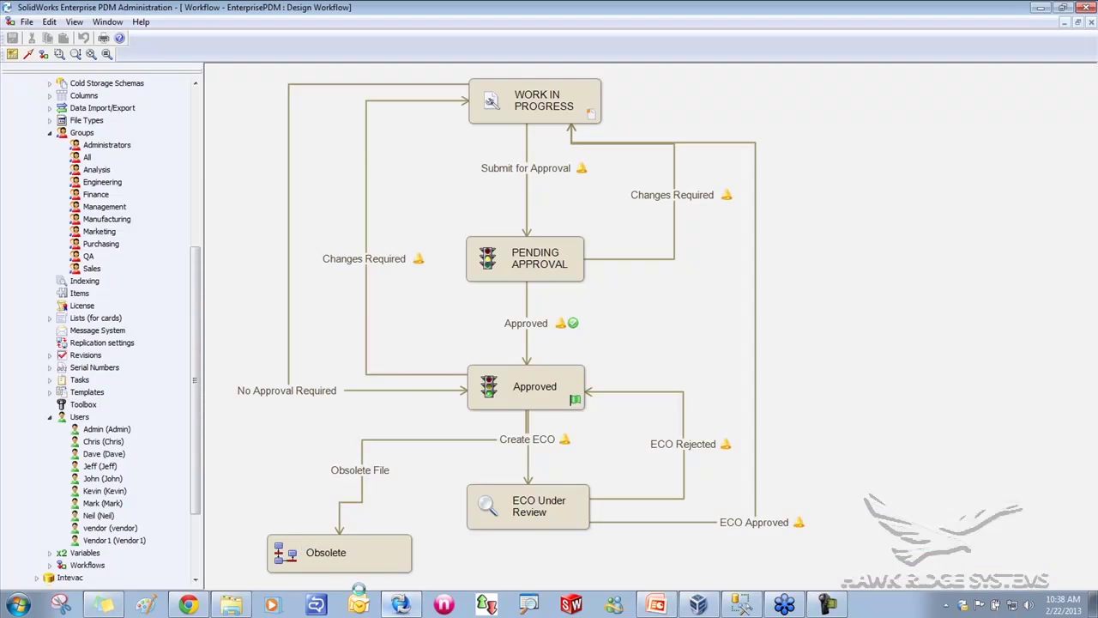
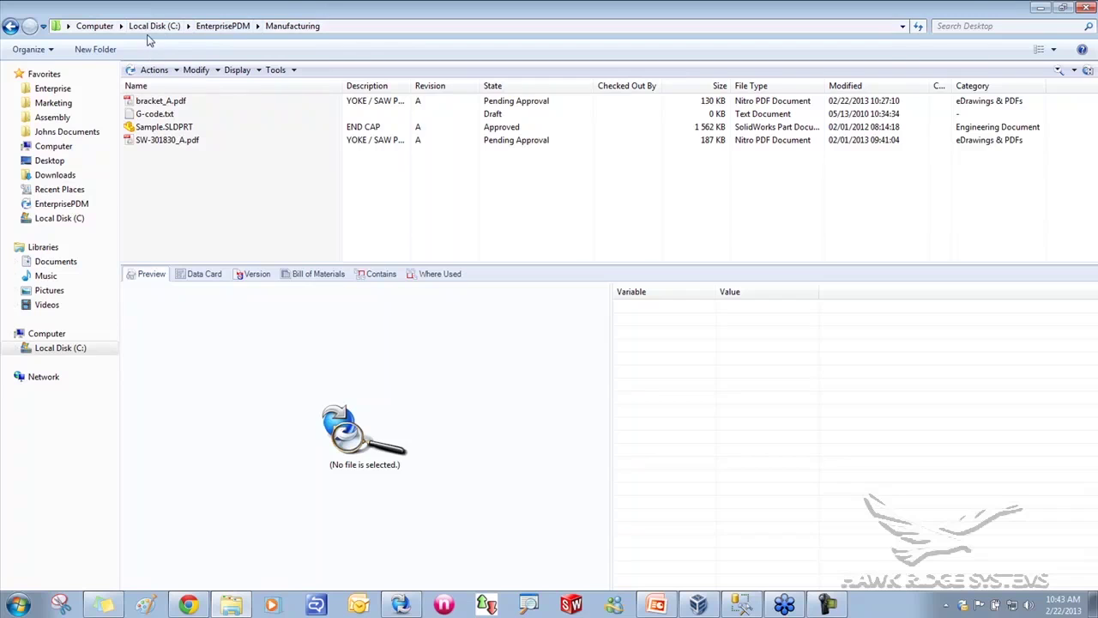
Browse from C: to EnterprisePDM > ISO 9001 > Quality Records and view QM-0002.QMrec's data card.
{"action": "left_click", "coordinate": [155, 26]}
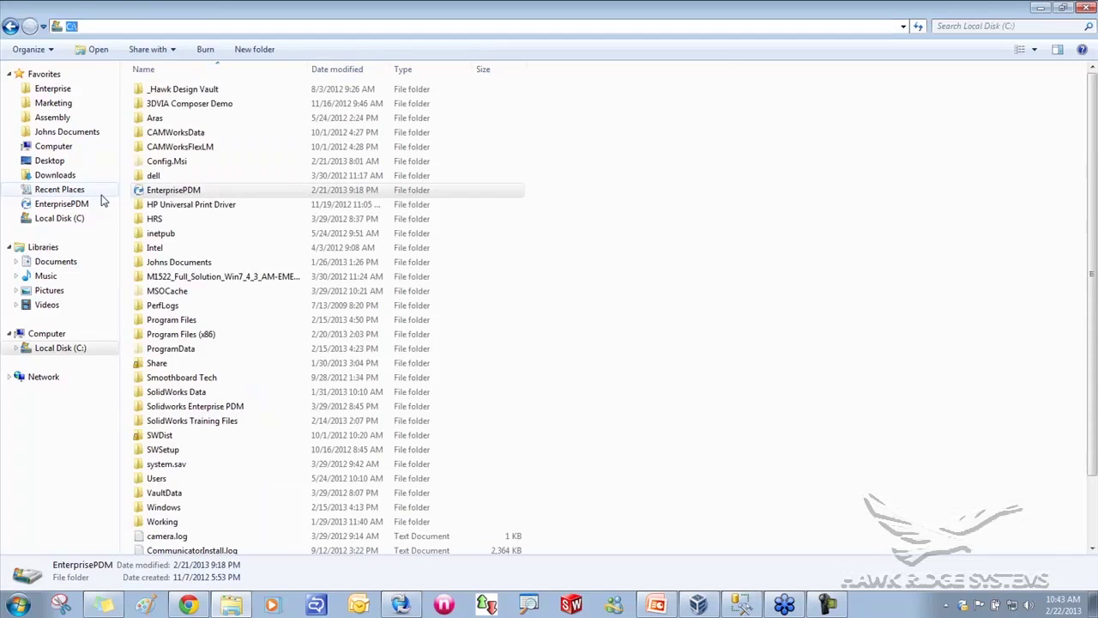
{"action": "double_click", "coordinate": [163, 186]}
{"action": "double_click", "coordinate": [151, 178]}
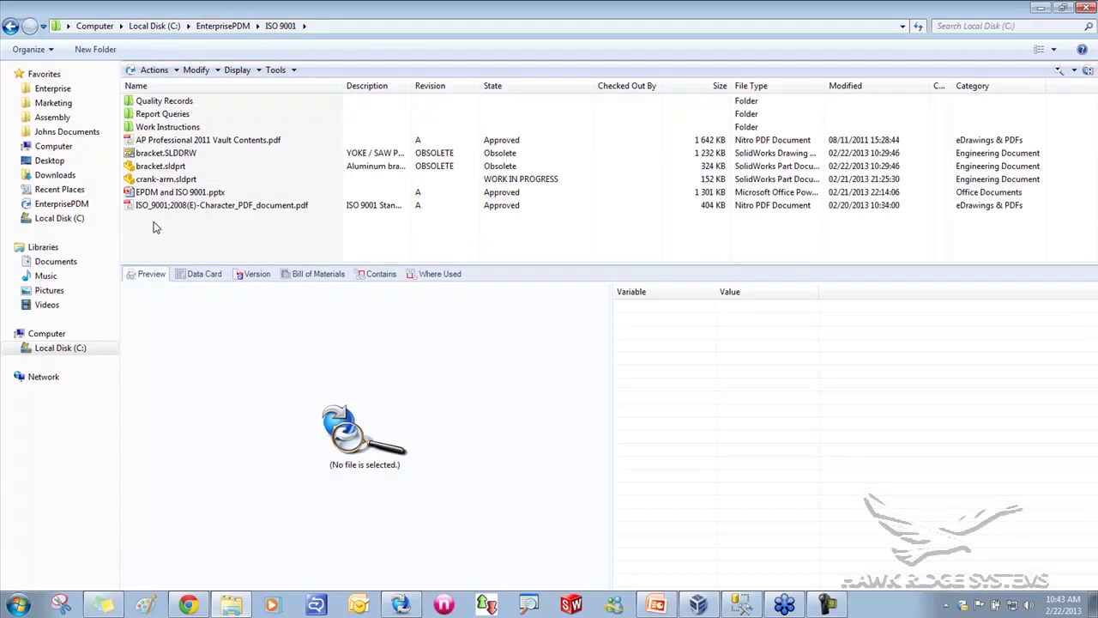
{"action": "double_click", "coordinate": [183, 102]}
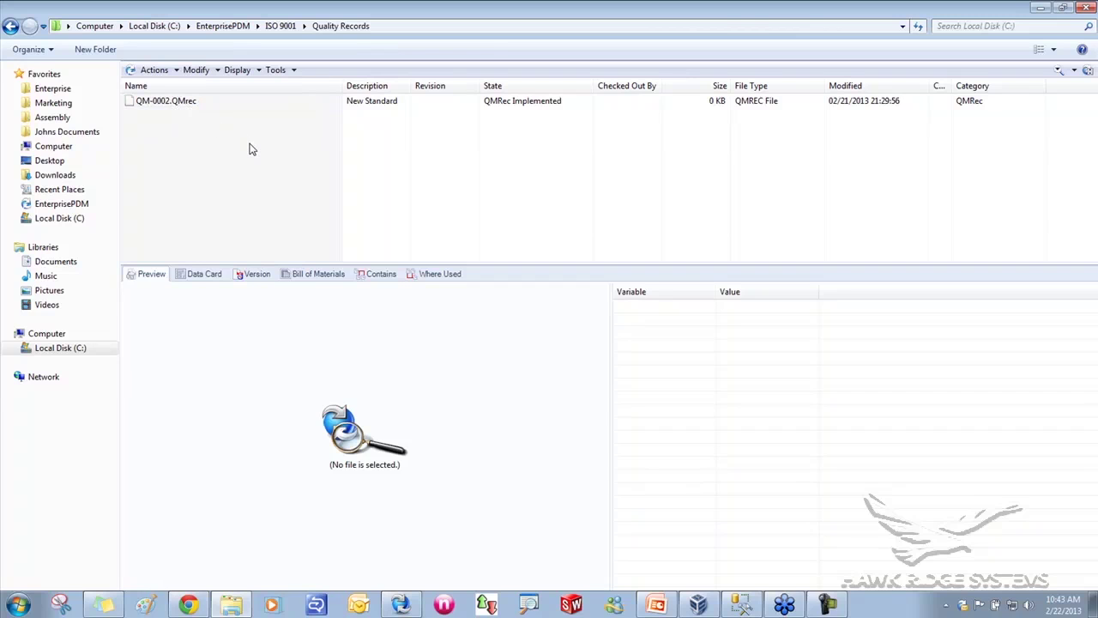
{"action": "left_click", "coordinate": [189, 104]}
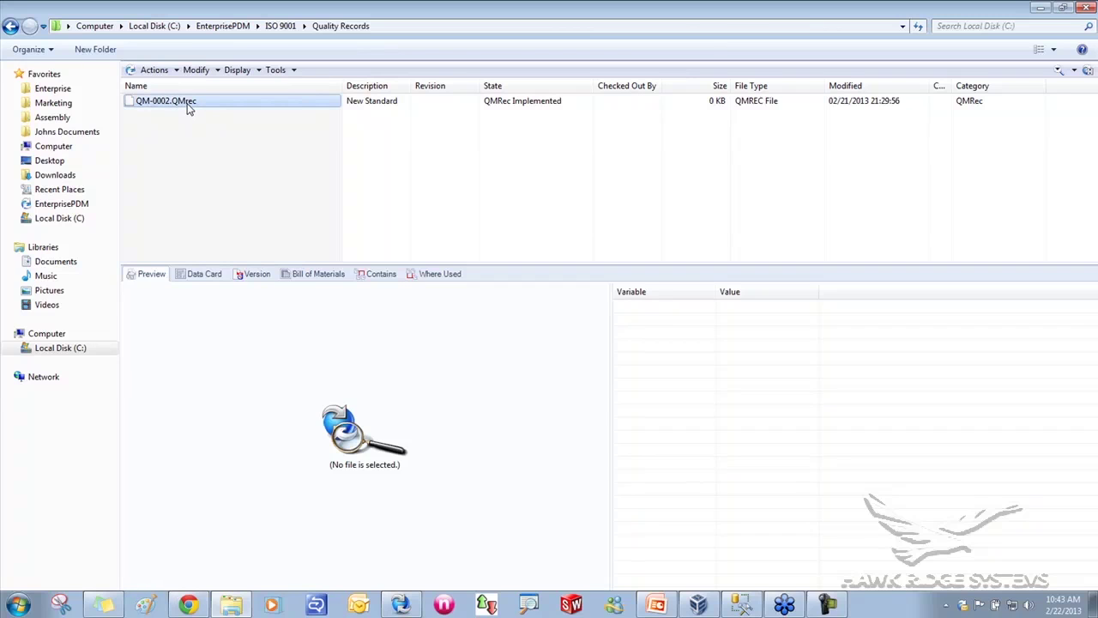
{"action": "left_click", "coordinate": [210, 276]}
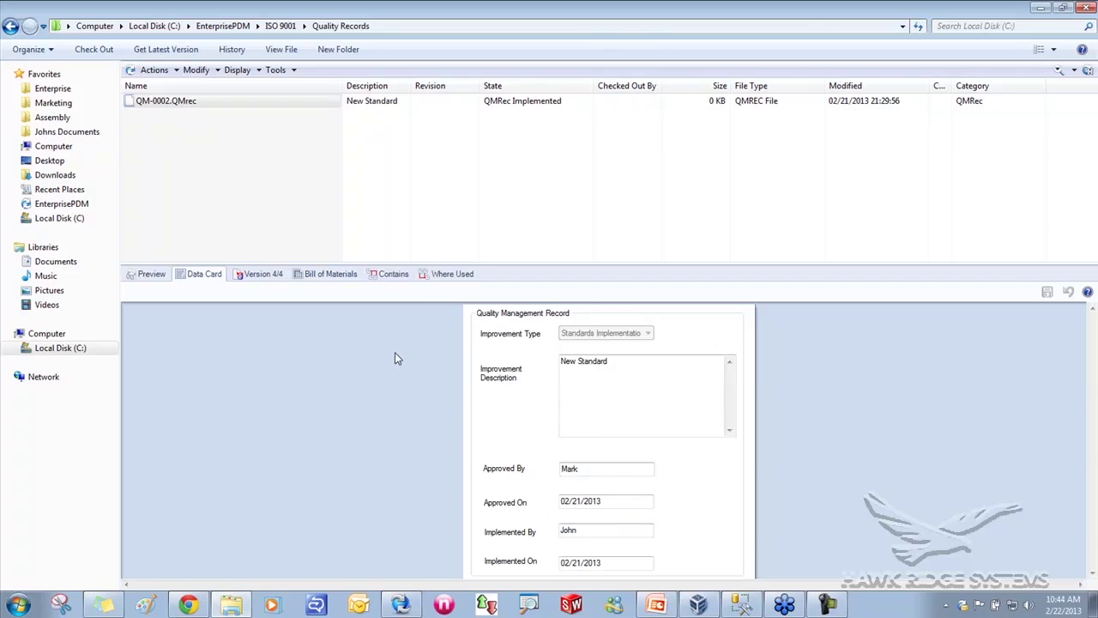
Create a Quality Management Record with improvement type Process, described 'Process to control scrap'.
{"action": "right_click", "coordinate": [378, 162]}
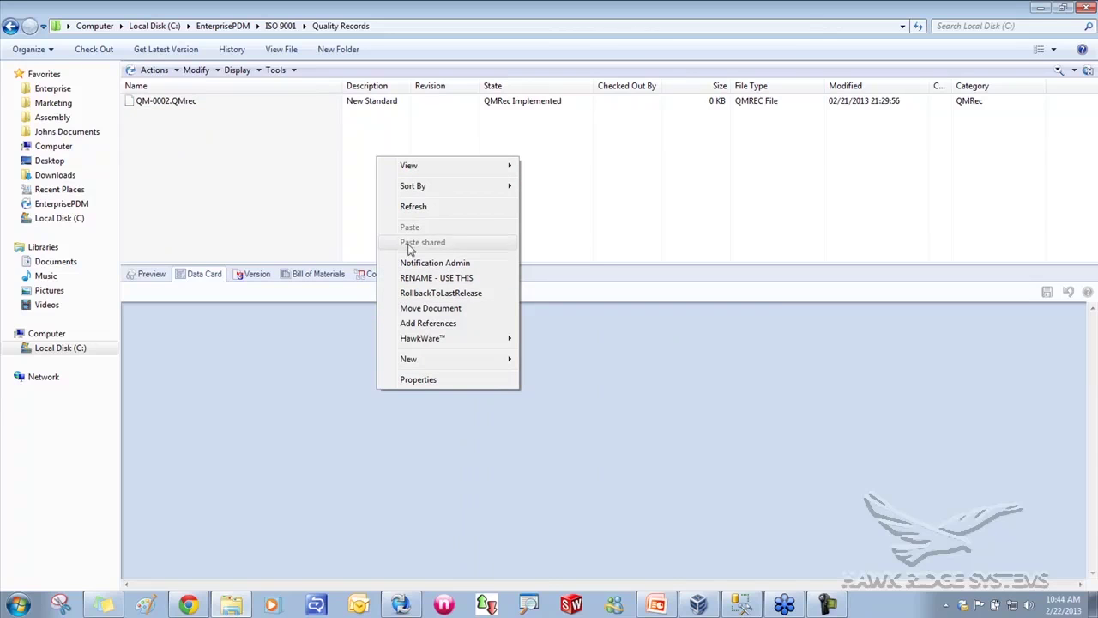
{"action": "mouse_move", "coordinate": [438, 363]}
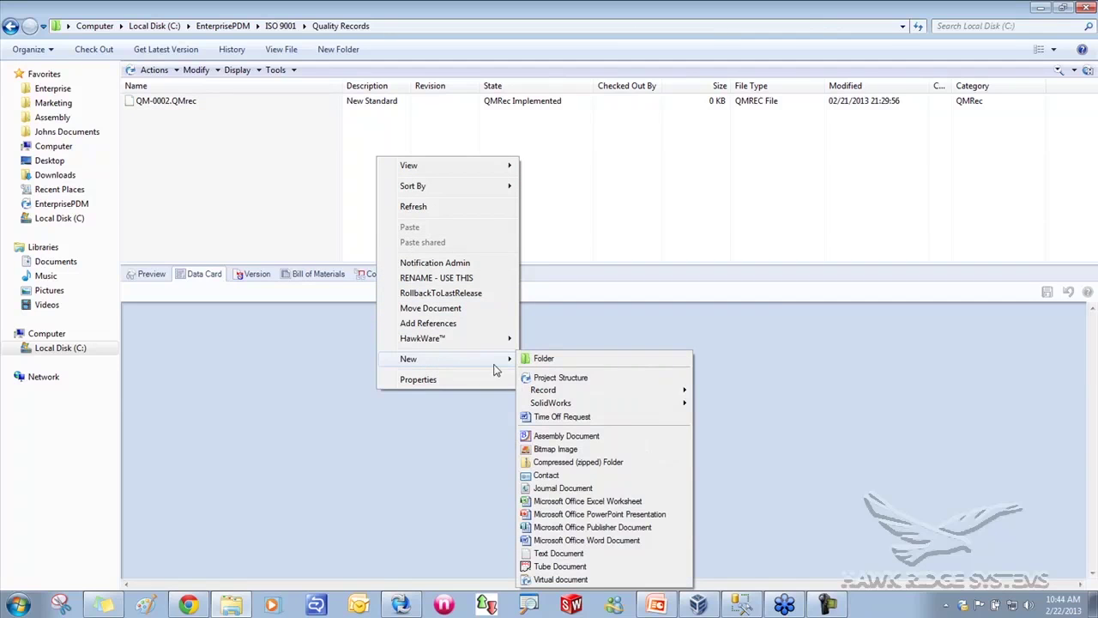
{"action": "mouse_move", "coordinate": [548, 391]}
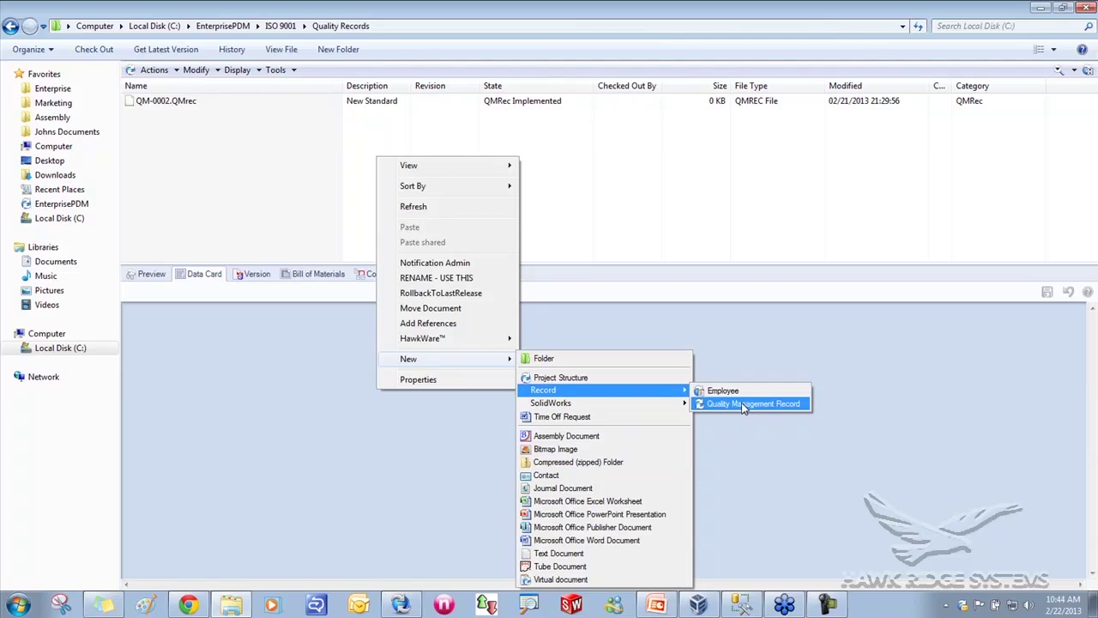
{"action": "left_click", "coordinate": [741, 402]}
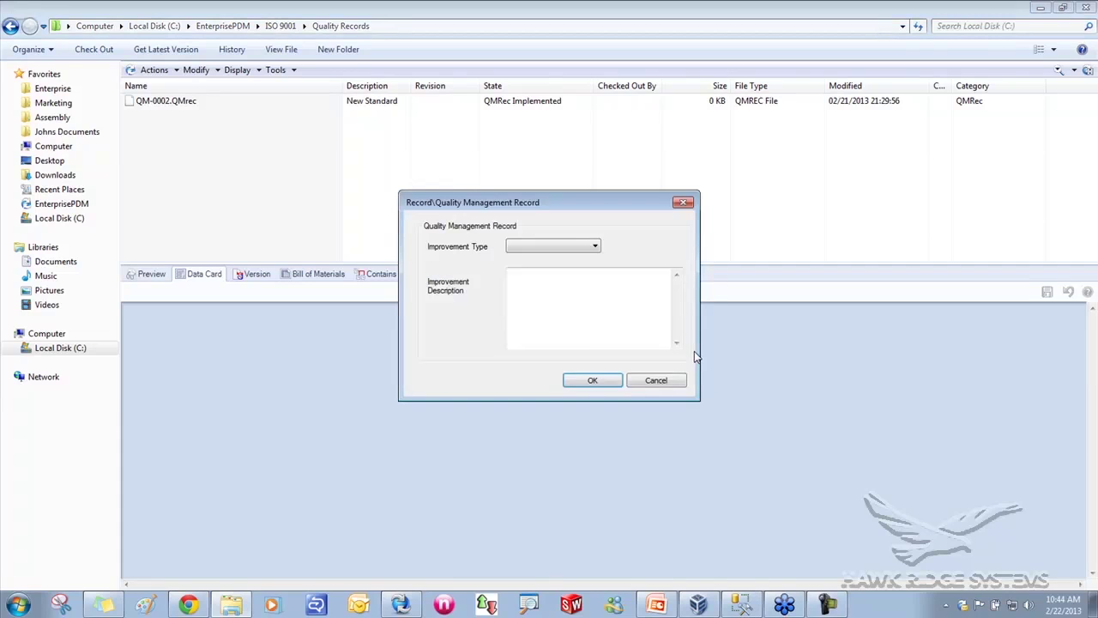
{"action": "left_click", "coordinate": [596, 247]}
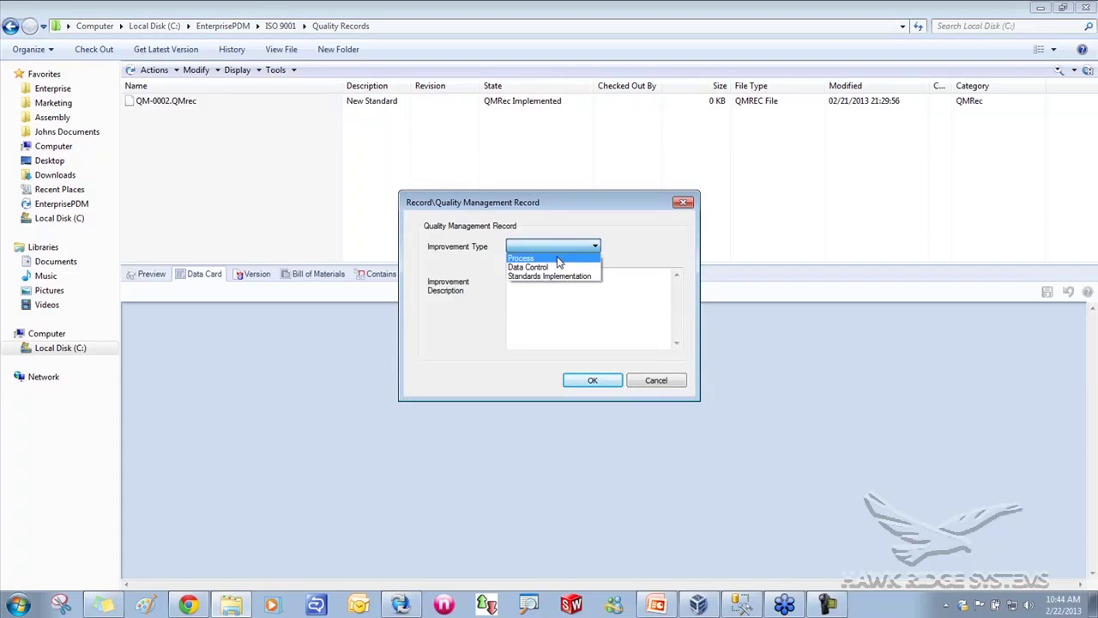
{"action": "left_click", "coordinate": [521, 258]}
{"action": "left_click", "coordinate": [543, 298]}
{"action": "type", "text": "P"}
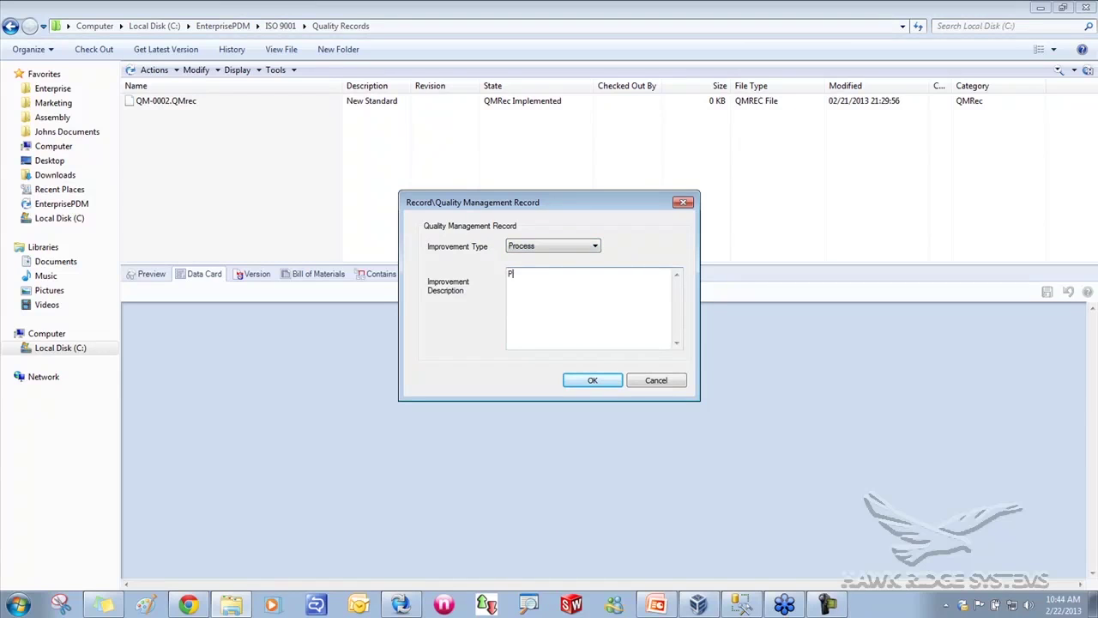
{"action": "type", "text": "rocess to control scrap"}
{"action": "left_click", "coordinate": [603, 382]}
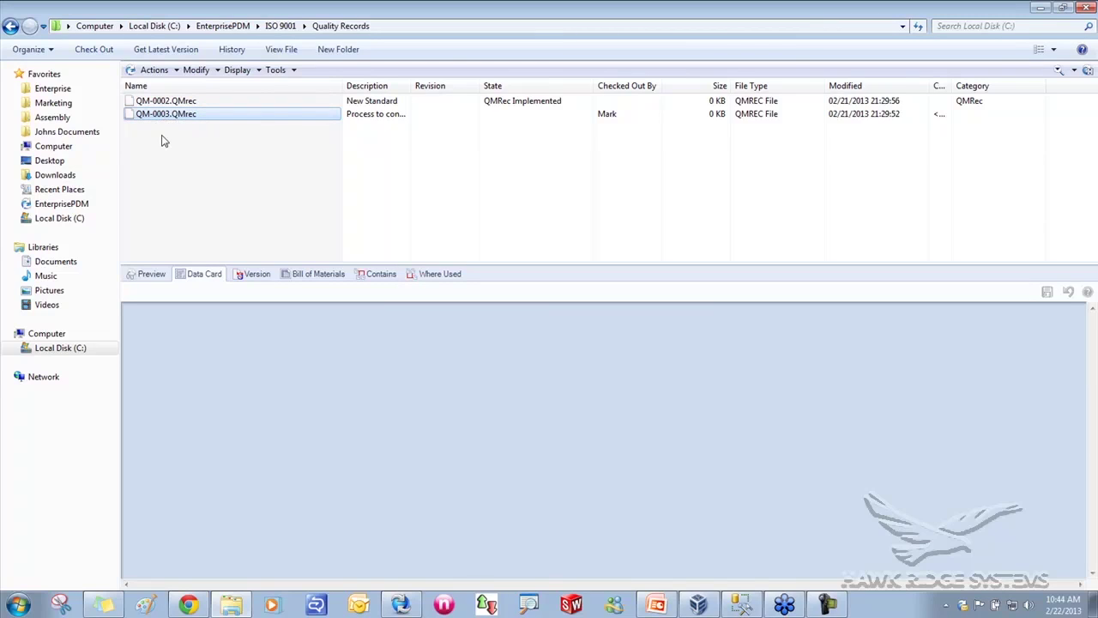
Append 'Aluminum scrap in particular' to QM-0003.QMrec's improvement description.
{"action": "left_click", "coordinate": [172, 115]}
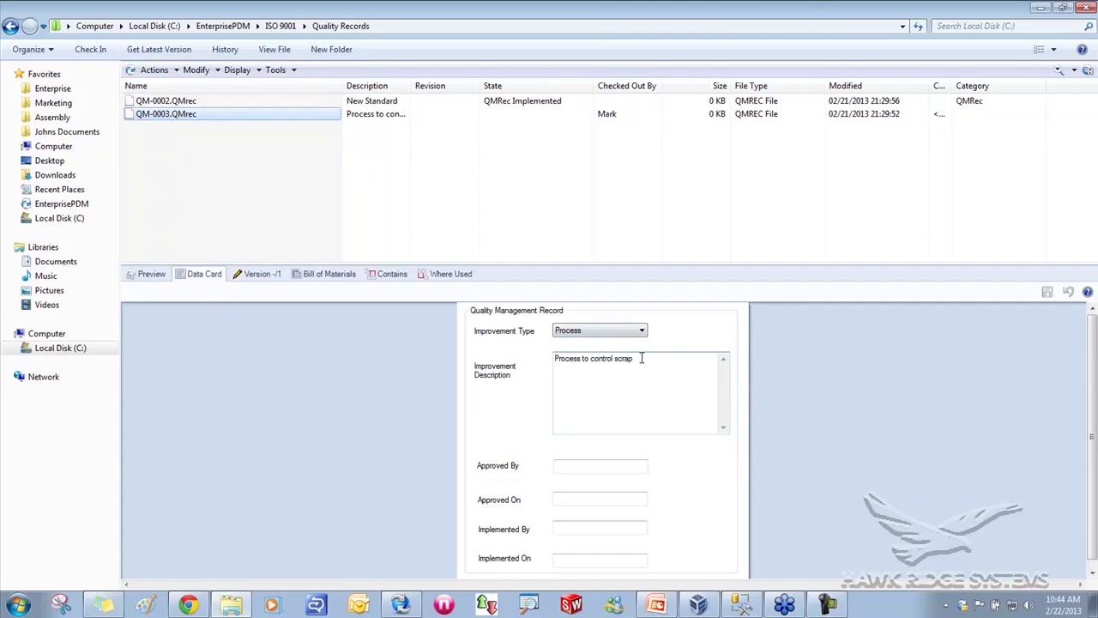
{"action": "left_click", "coordinate": [643, 357]}
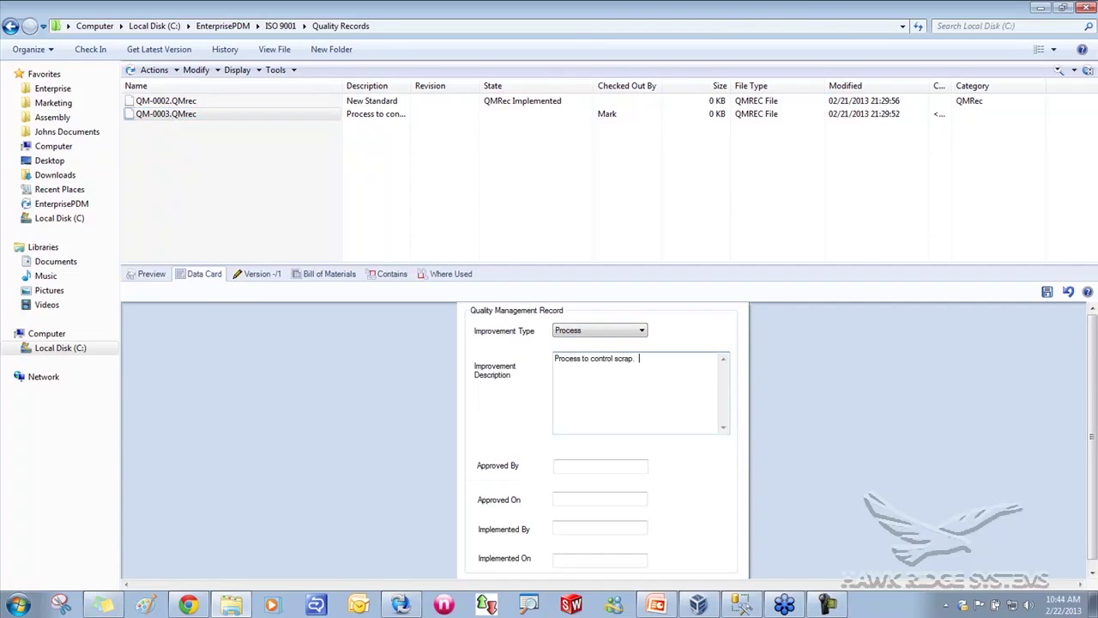
{"action": "type", "text": "Aluminum scrap in particular"}
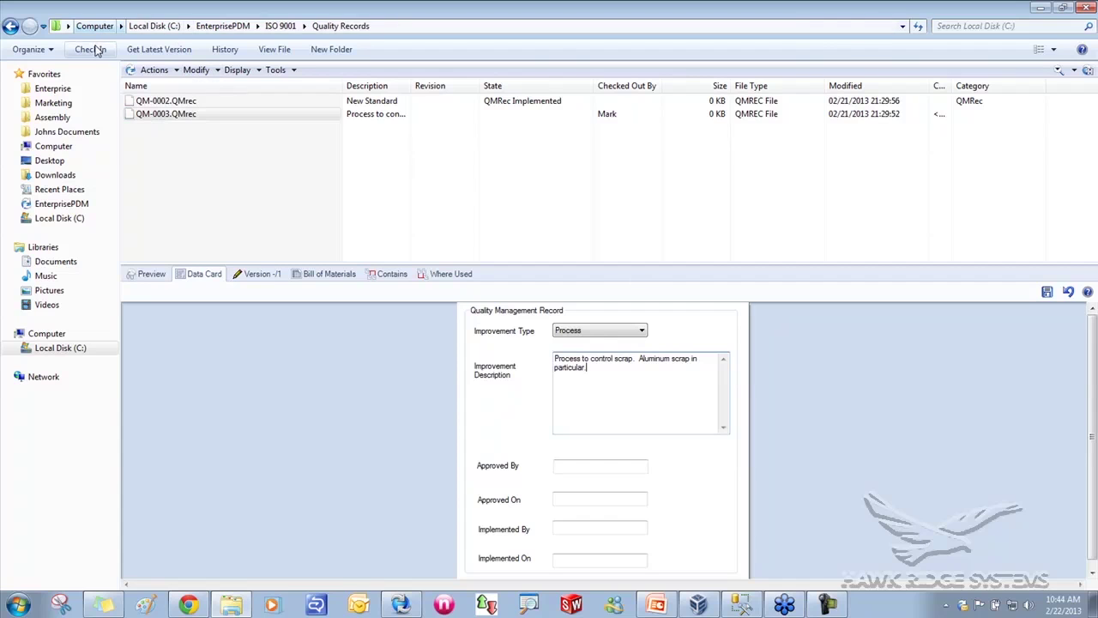
Check in QM-0003.QMrec, saving the data card changes.
{"action": "left_click", "coordinate": [90, 49]}
{"action": "left_click", "coordinate": [600, 356]}
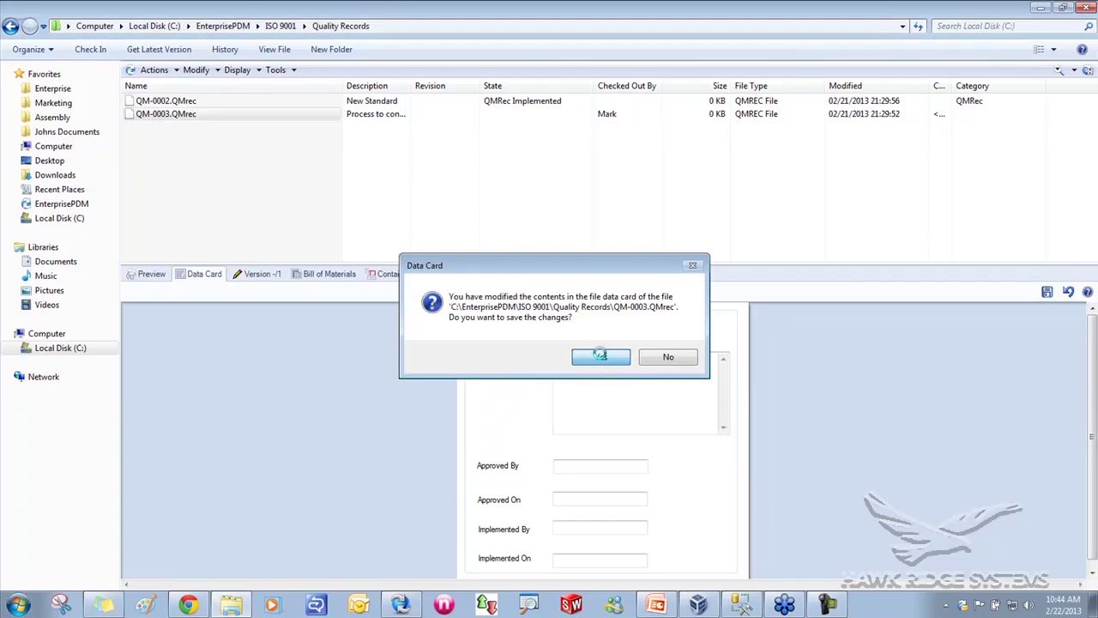
{"action": "left_click", "coordinate": [635, 393]}
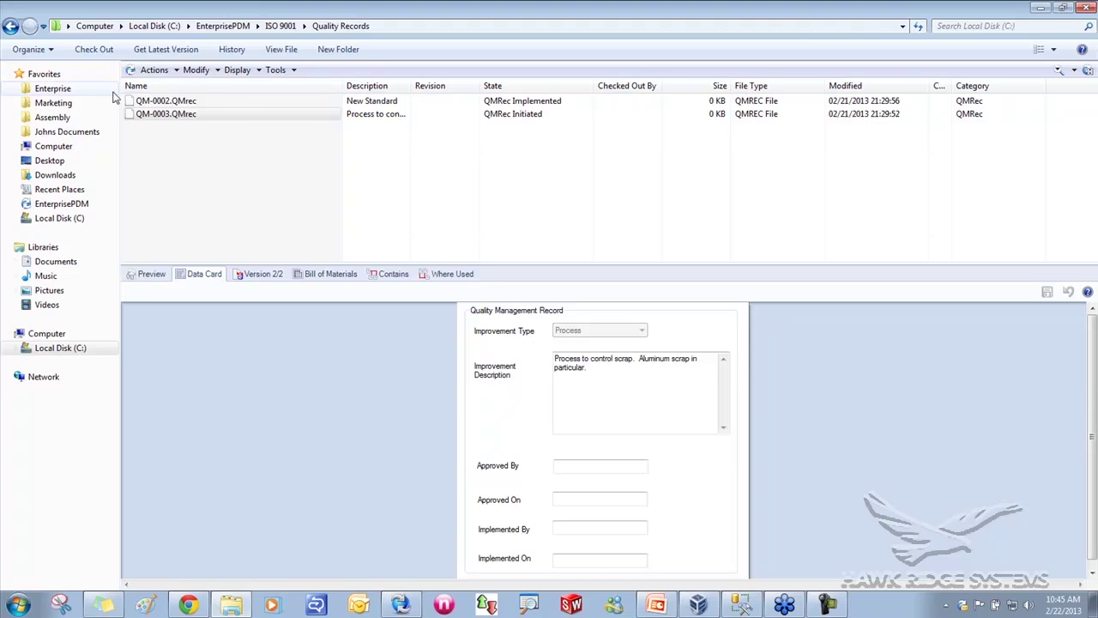
Move QM-0003.QMrec to QMRec Approved with the comment 'Agree with this'.
{"action": "left_click", "coordinate": [270, 116]}
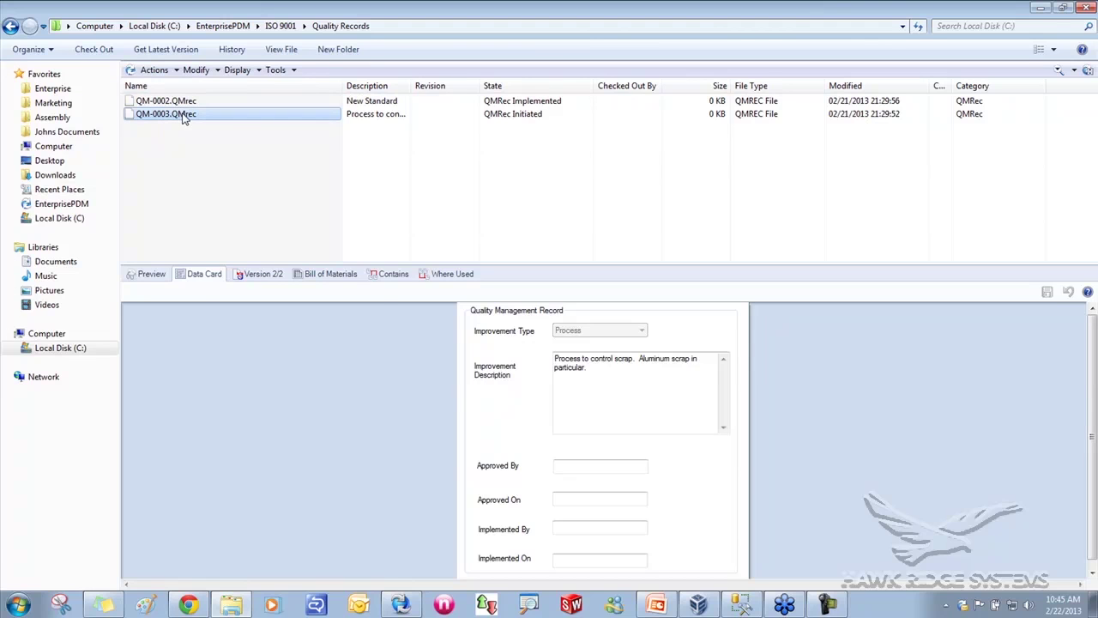
{"action": "right_click", "coordinate": [183, 116]}
{"action": "mouse_move", "coordinate": [269, 317]}
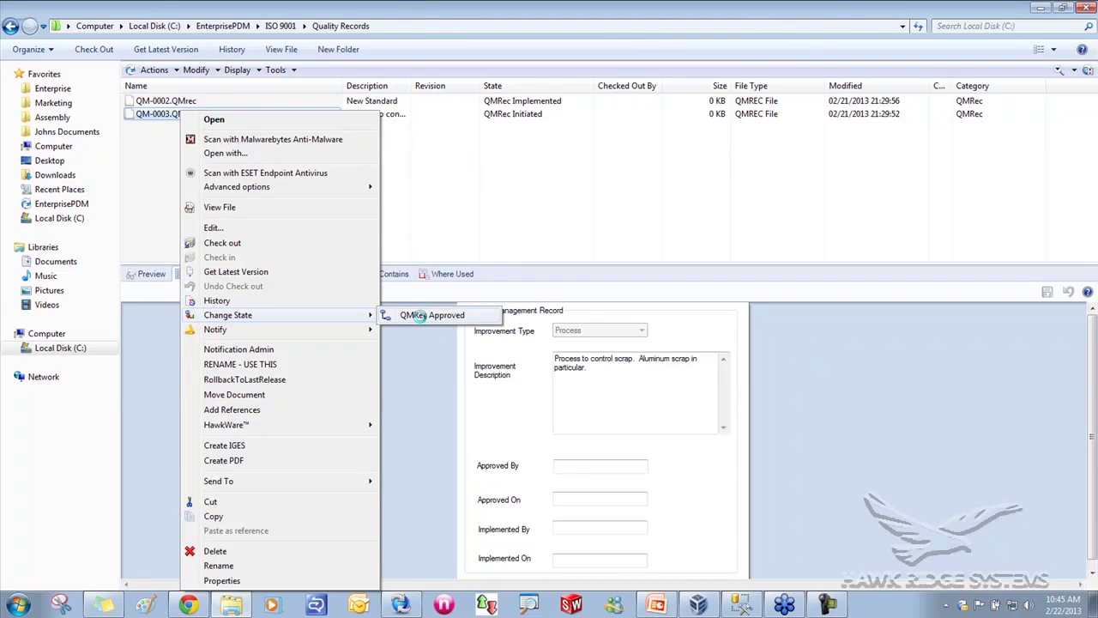
{"action": "left_click", "coordinate": [419, 315]}
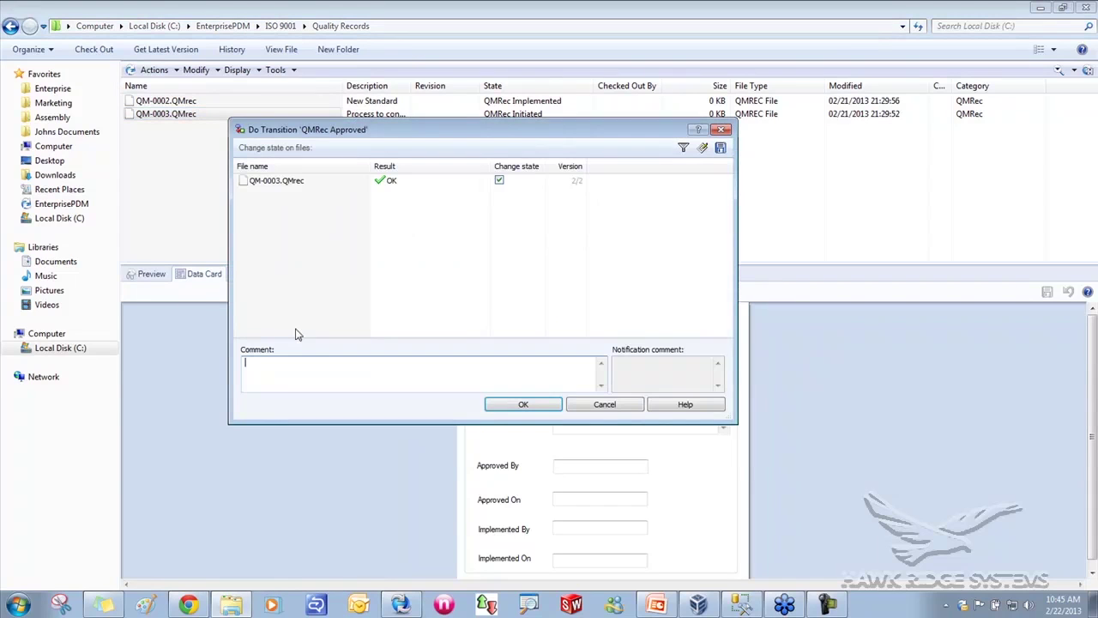
{"action": "left_click", "coordinate": [447, 377]}
{"action": "type", "text": "Agree with this."}
{"action": "left_click", "coordinate": [523, 404]}
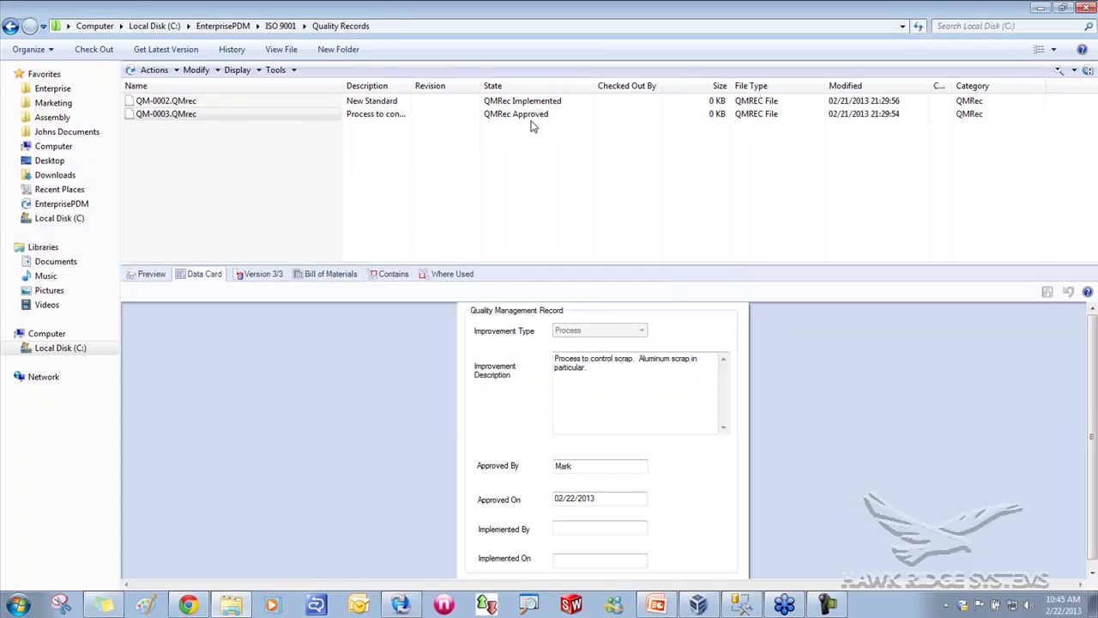
Highlight the recorded approver and approval date 02/22/2013 on the data card.
{"action": "left_click_drag", "start_coordinate": [618, 498], "coordinate": [537, 494]}
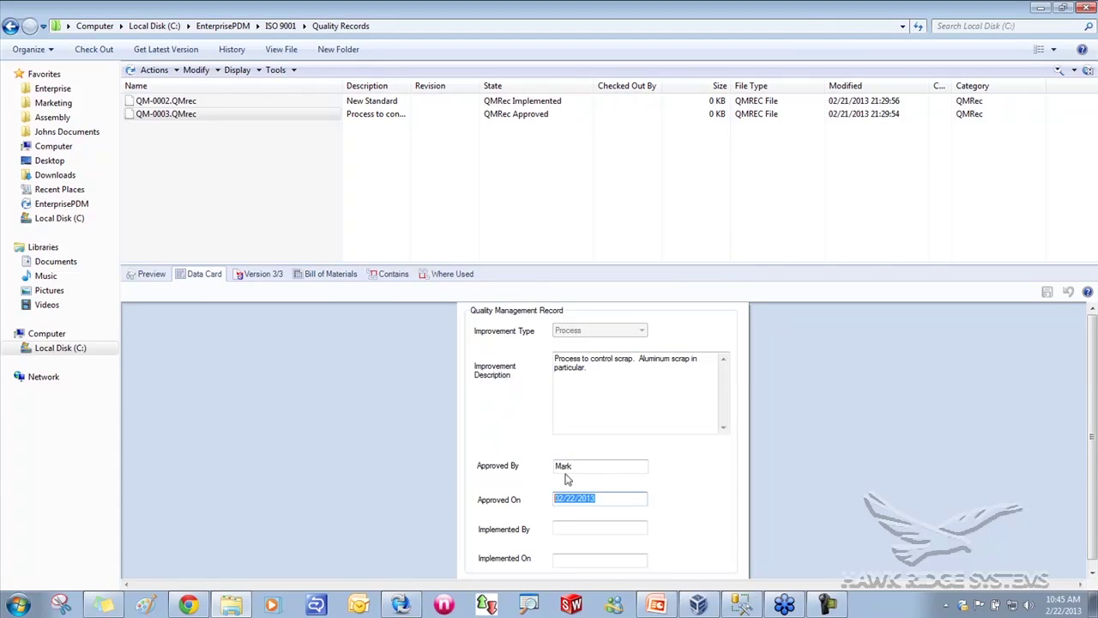
{"action": "left_click_drag", "start_coordinate": [602, 466], "coordinate": [515, 459]}
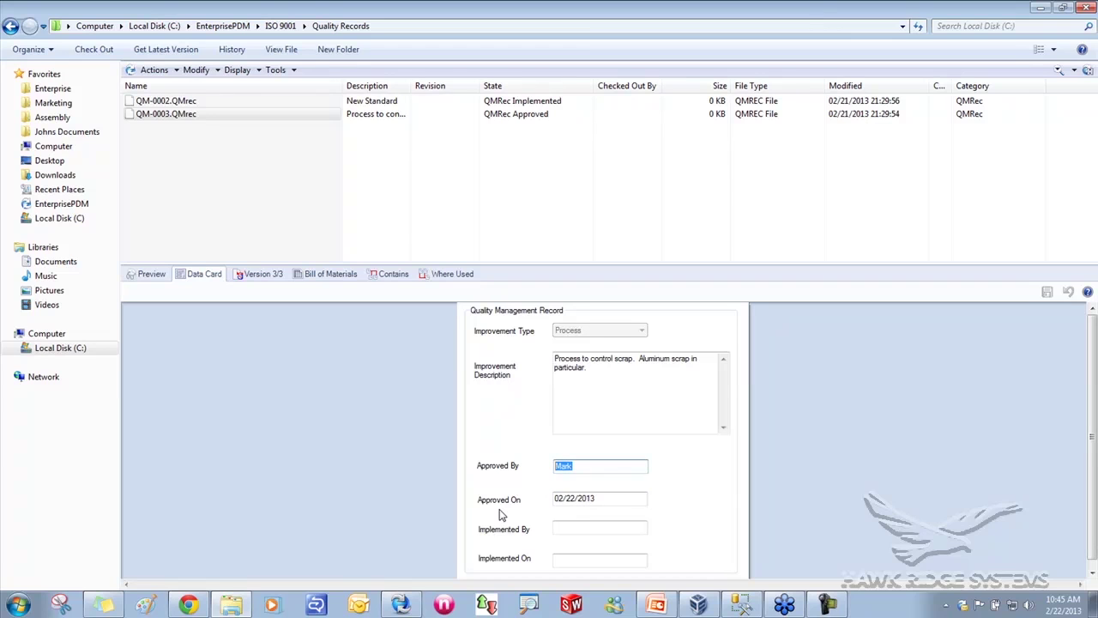
{"action": "right_click", "coordinate": [965, 604]}
Log off the vault and log back in as a different user.
{"action": "mouse_move", "coordinate": [986, 523]}
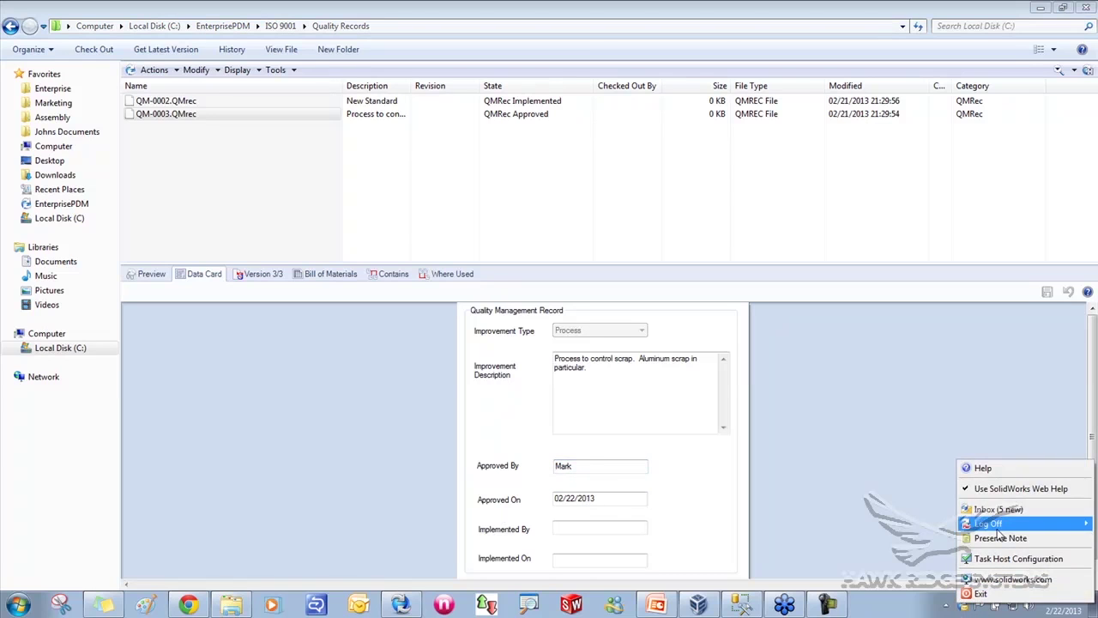
{"action": "left_click", "coordinate": [901, 523]}
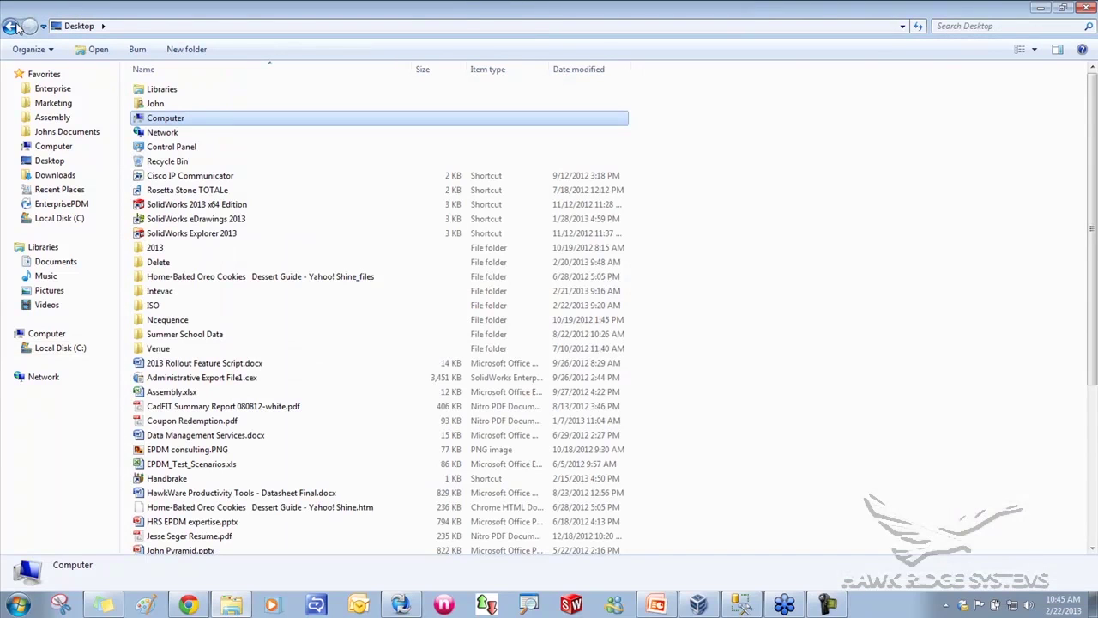
{"action": "left_click", "coordinate": [16, 25]}
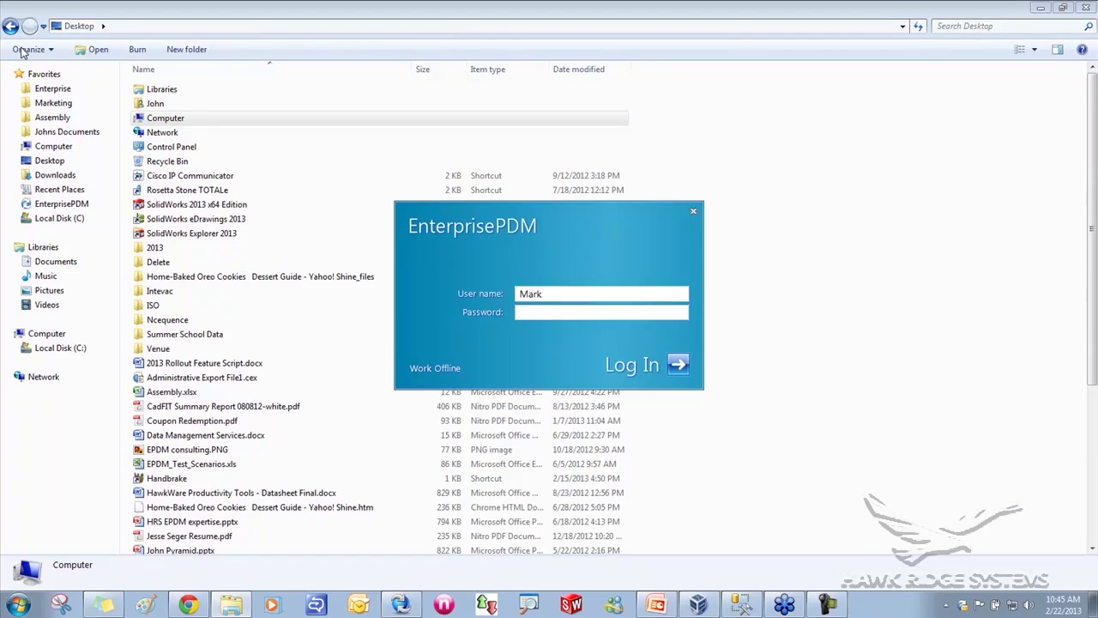
{"action": "key", "text": "shift+Tab"}
{"action": "type", "text": "john"}
{"action": "key", "text": "Return"}
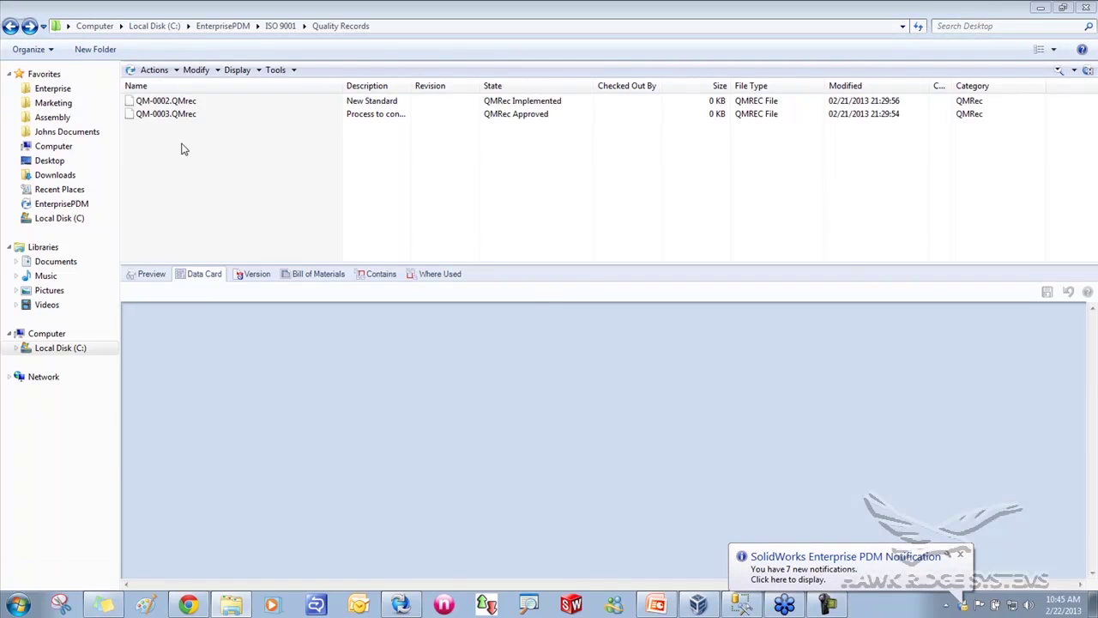
Move QM-0003.QMrec to QMRec Implemented with the comment 'Implem'.
{"action": "left_click", "coordinate": [174, 117]}
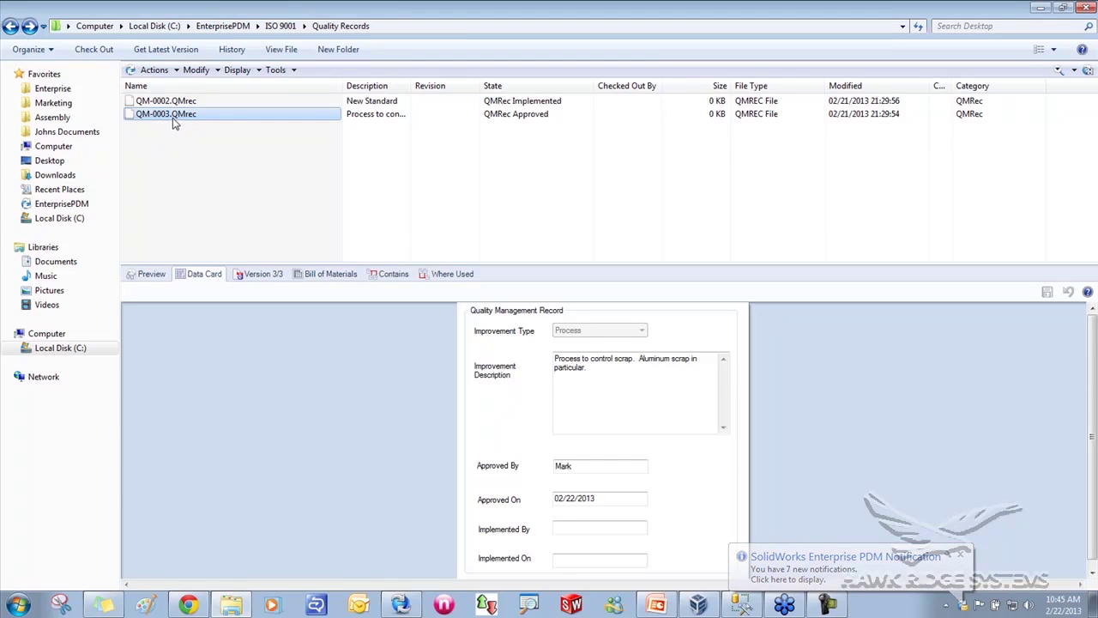
{"action": "right_click", "coordinate": [172, 118]}
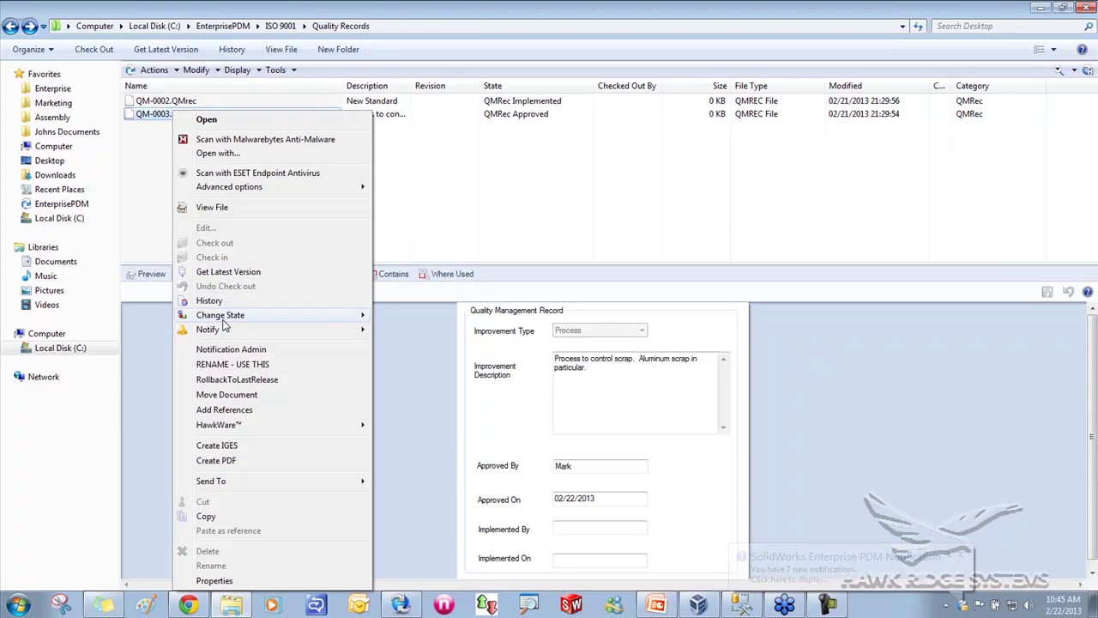
{"action": "mouse_move", "coordinate": [348, 322]}
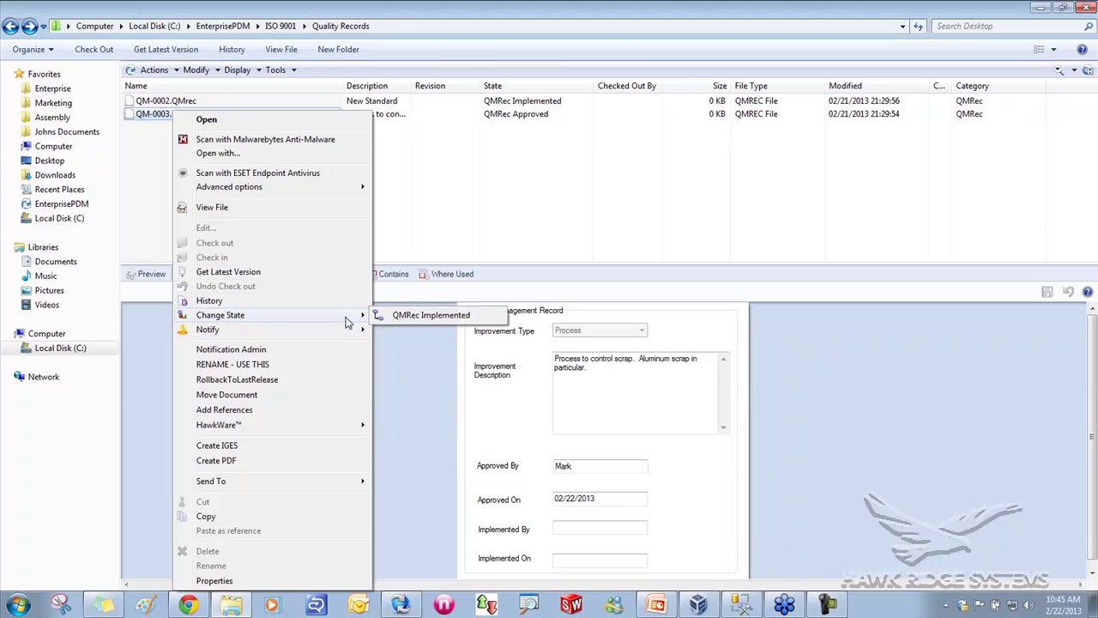
{"action": "left_click", "coordinate": [425, 315]}
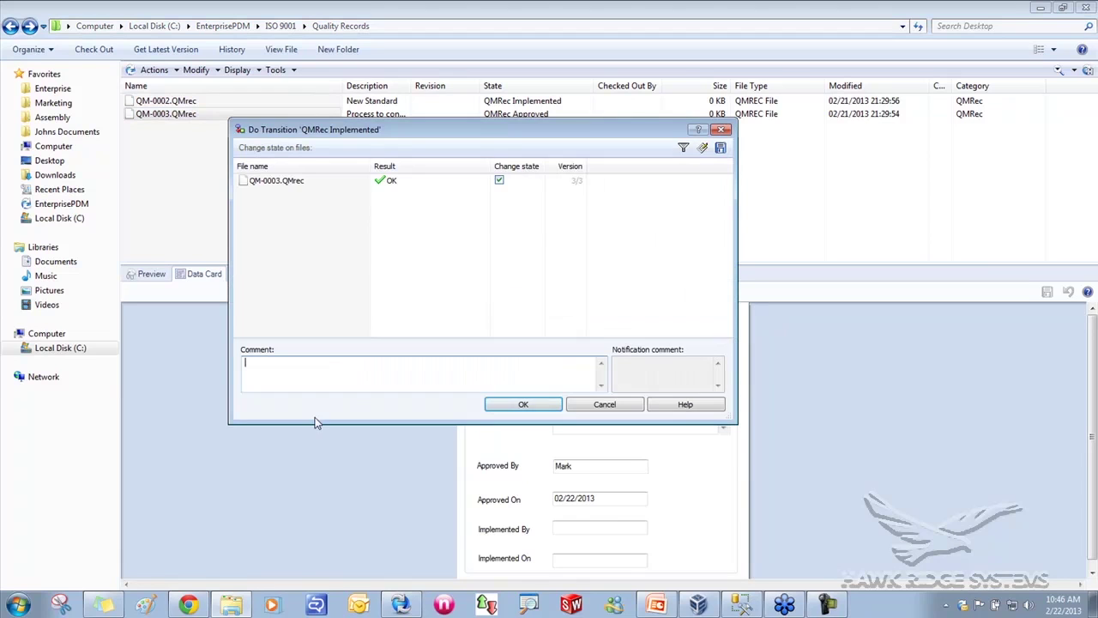
{"action": "type", "text": "Implemented for you."}
{"action": "left_click", "coordinate": [546, 408]}
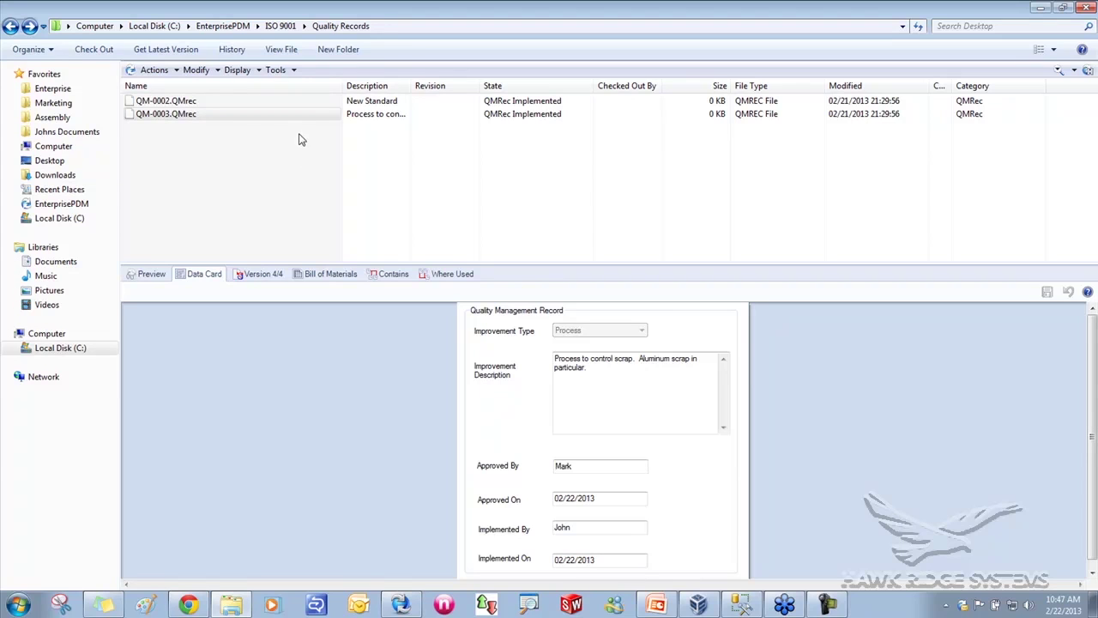
Bring up the New item menu in the Quality Records folder.
{"action": "right_click", "coordinate": [433, 177]}
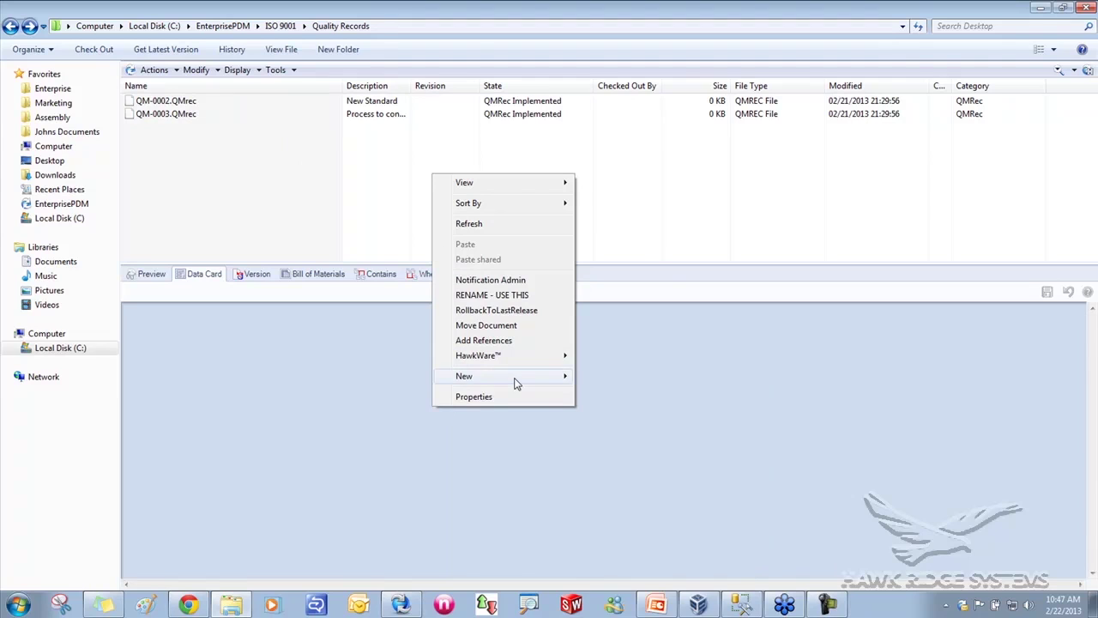
{"action": "mouse_move", "coordinate": [518, 383]}
{"action": "mouse_move", "coordinate": [620, 409]}
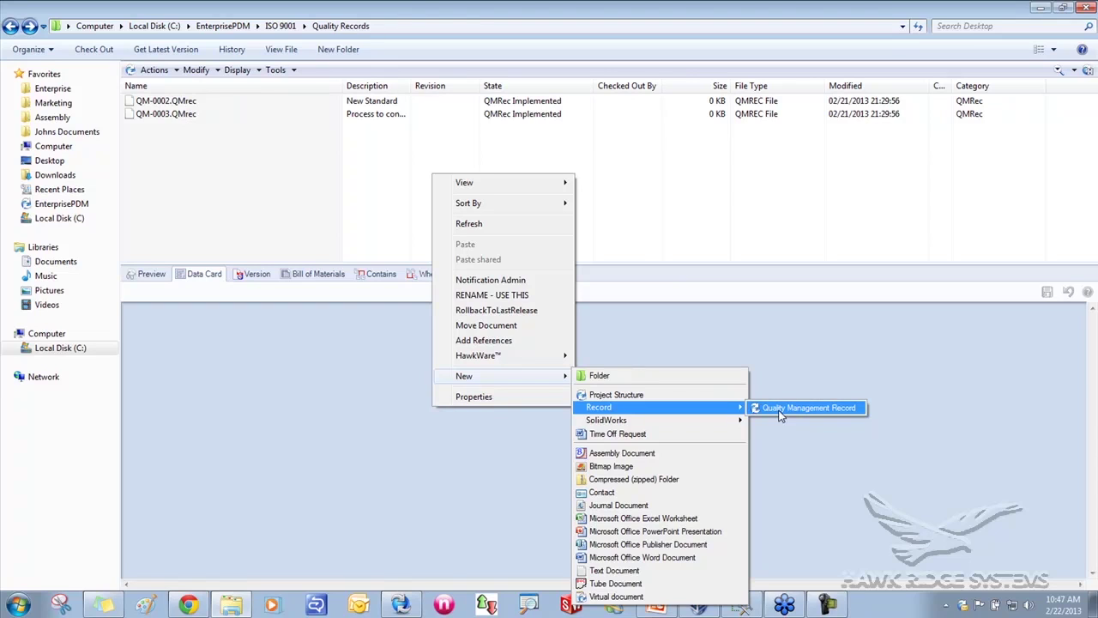
Log off the EnterprisePDM vault from the tray icon and return to the login prompt.
{"action": "right_click", "coordinate": [967, 608]}
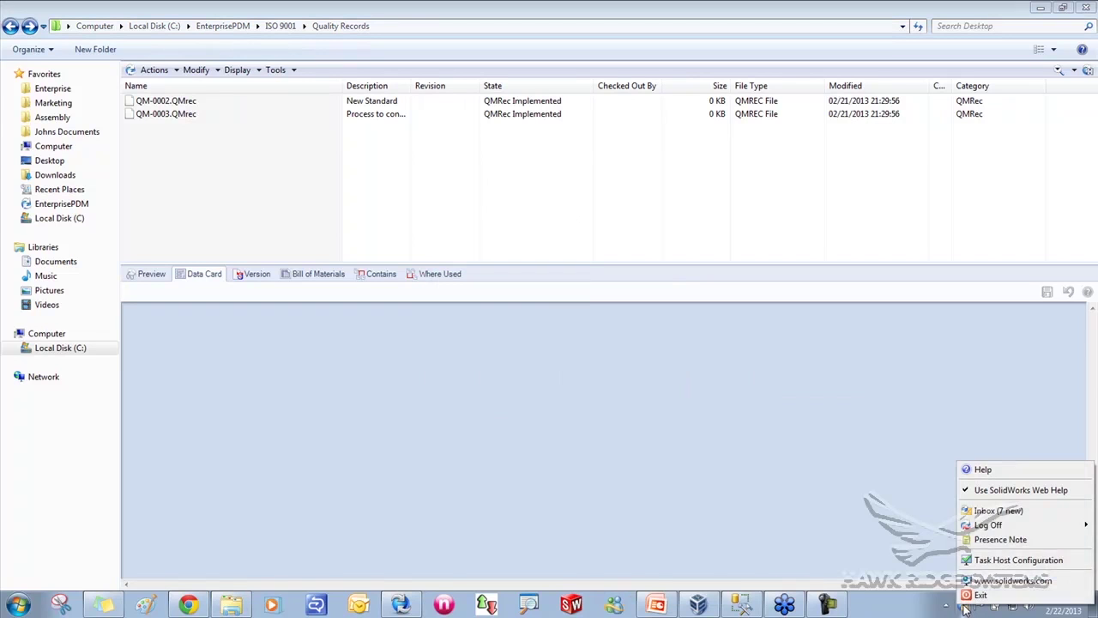
{"action": "mouse_move", "coordinate": [987, 524]}
{"action": "left_click", "coordinate": [900, 526]}
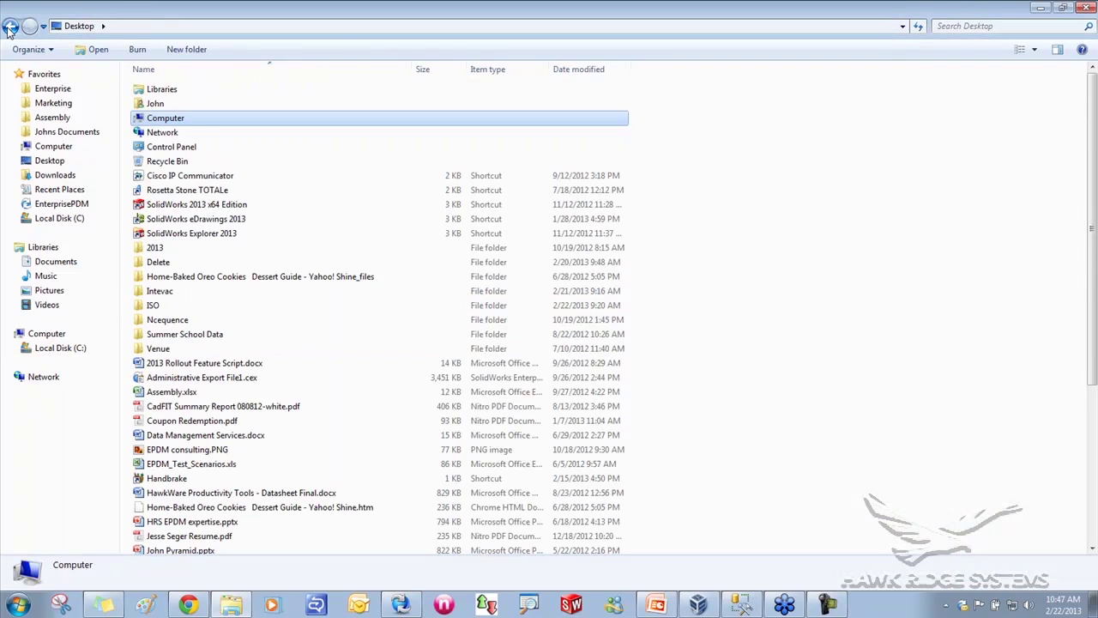
{"action": "left_click", "coordinate": [8, 28]}
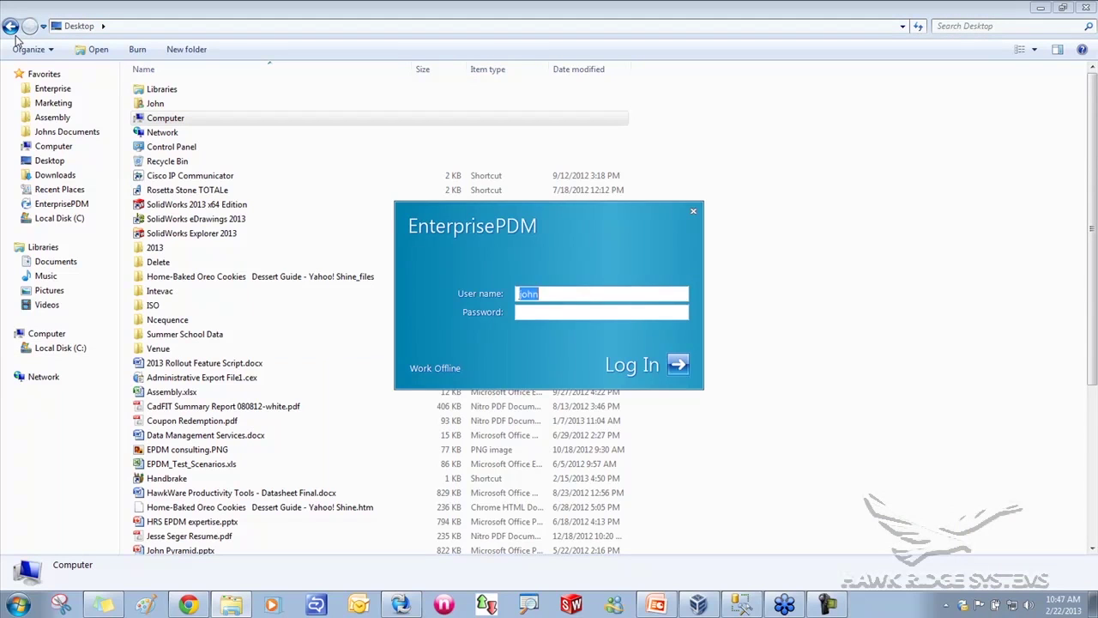
Log in as a different user and start a new Employee record in Quality Records.
{"action": "type", "text": "Matt"}
{"action": "key", "text": "Return"}
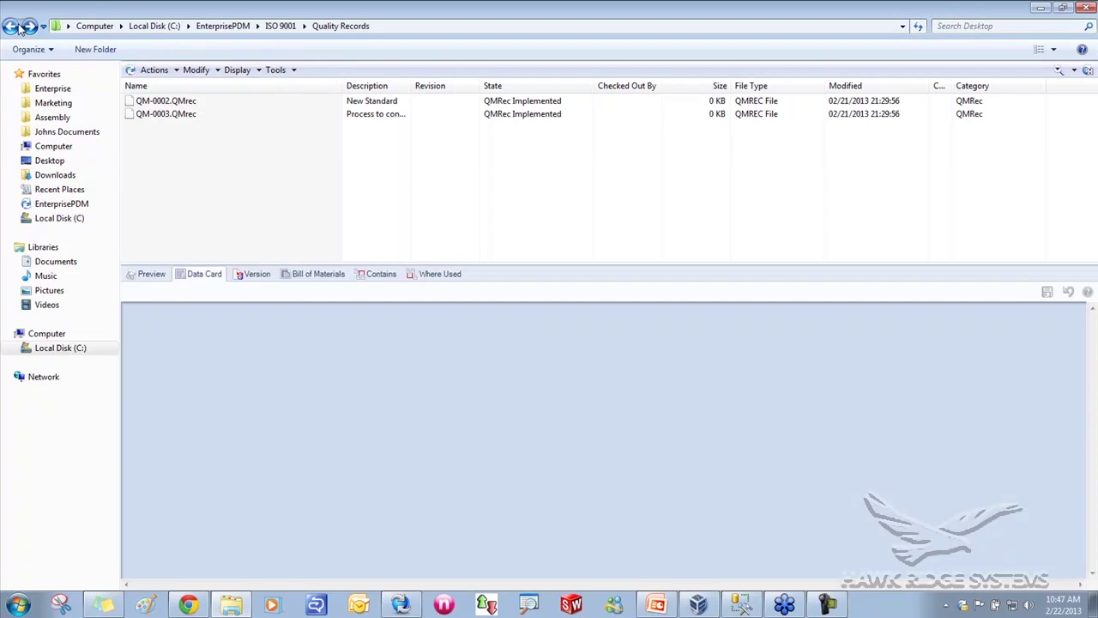
{"action": "right_click", "coordinate": [418, 176]}
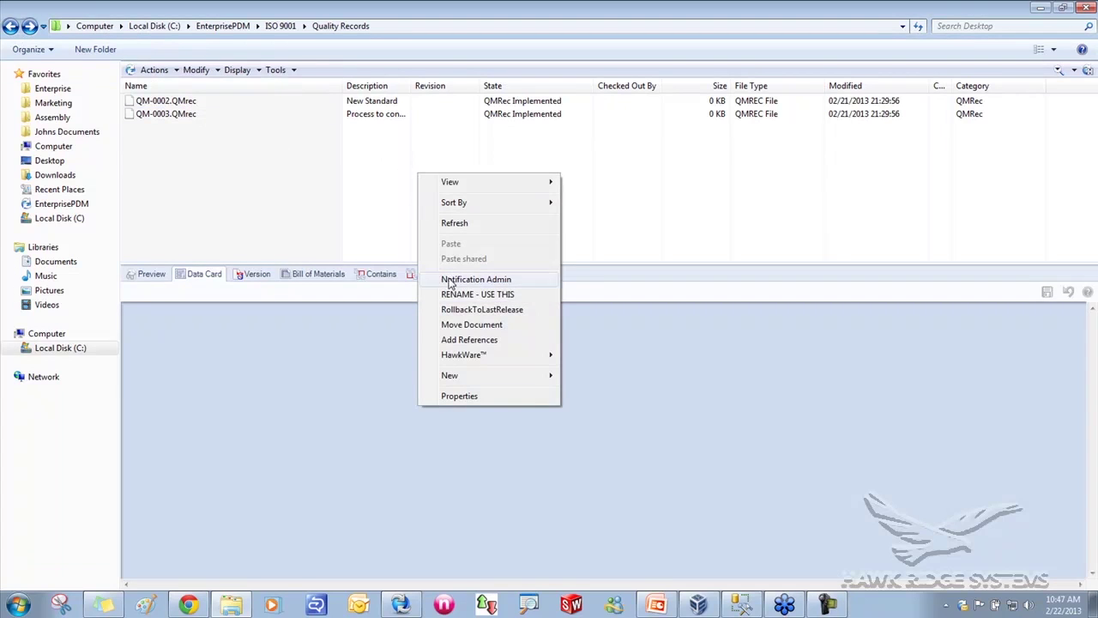
{"action": "mouse_move", "coordinate": [481, 380]}
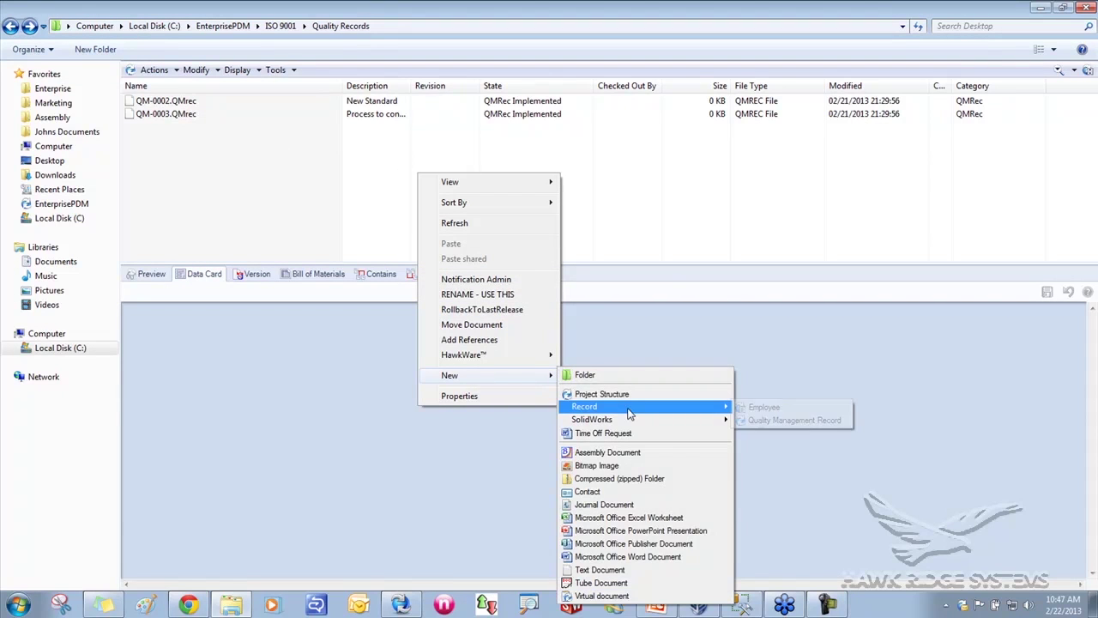
{"action": "left_click", "coordinate": [763, 408]}
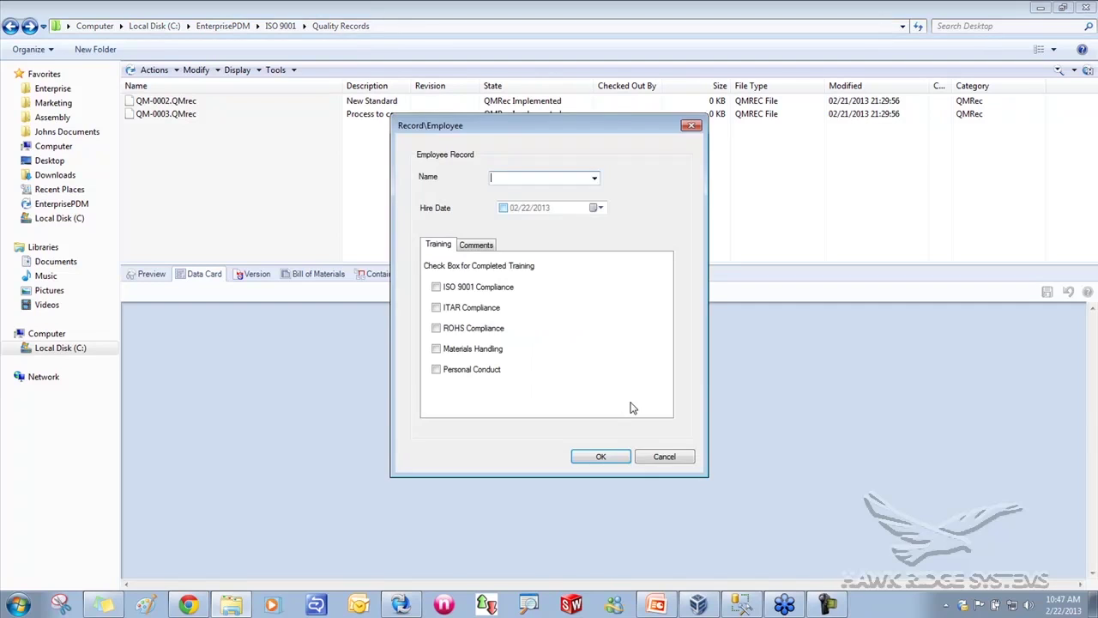
Pick the employee's name and set the Hire Date to 01/01/2013.
{"action": "left_click", "coordinate": [594, 179]}
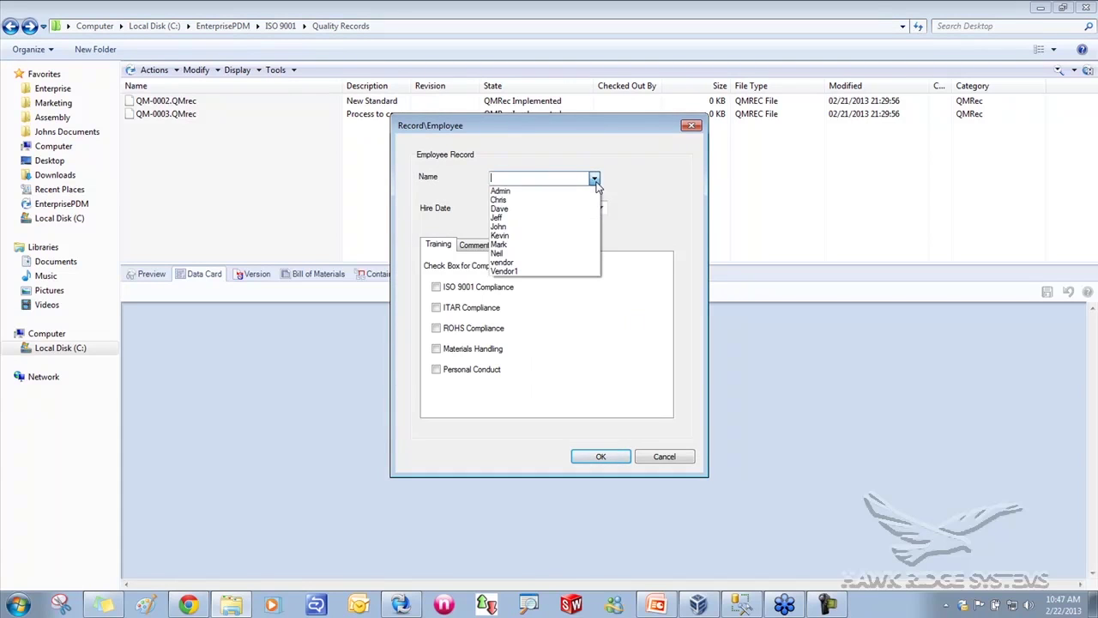
{"action": "left_click", "coordinate": [550, 227]}
{"action": "left_click", "coordinate": [503, 209]}
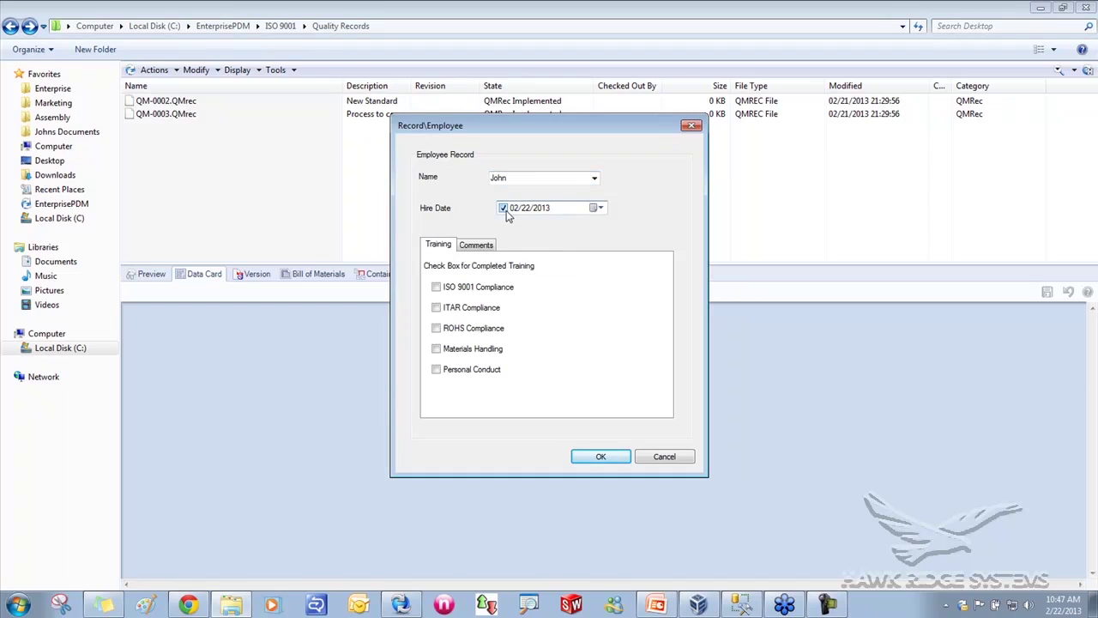
{"action": "left_click", "coordinate": [598, 209]}
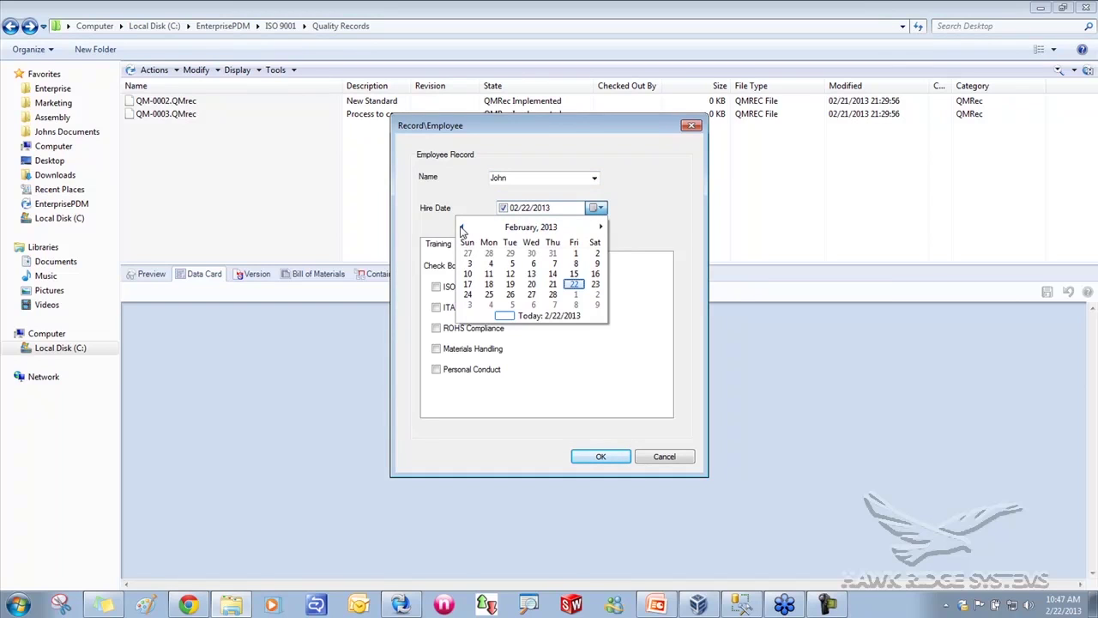
{"action": "left_click", "coordinate": [461, 226]}
{"action": "left_click", "coordinate": [512, 254]}
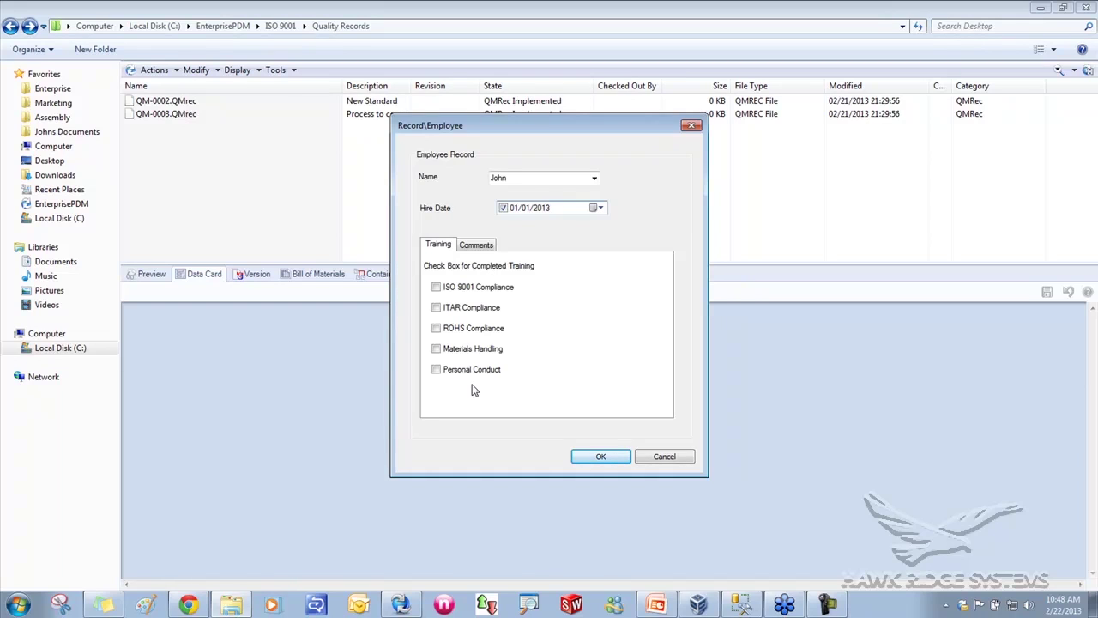
Tick ISO 9001 Compliance and Personal Conduct, comment 'Skilled Machinist and Cad Designer', and save.
{"action": "left_click", "coordinate": [436, 287]}
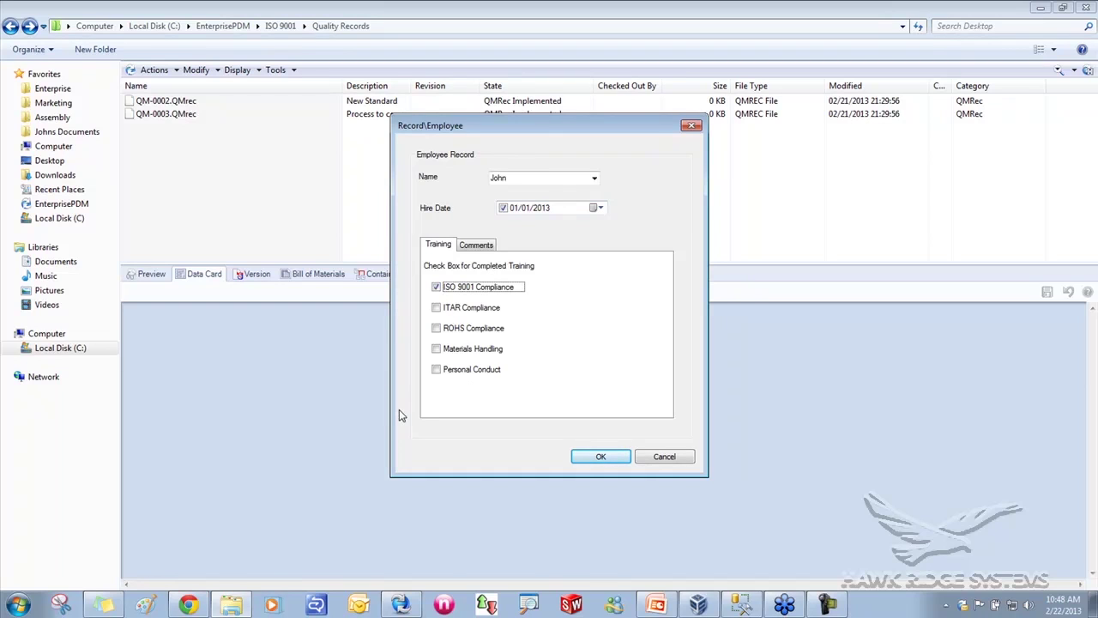
{"action": "left_click", "coordinate": [436, 370]}
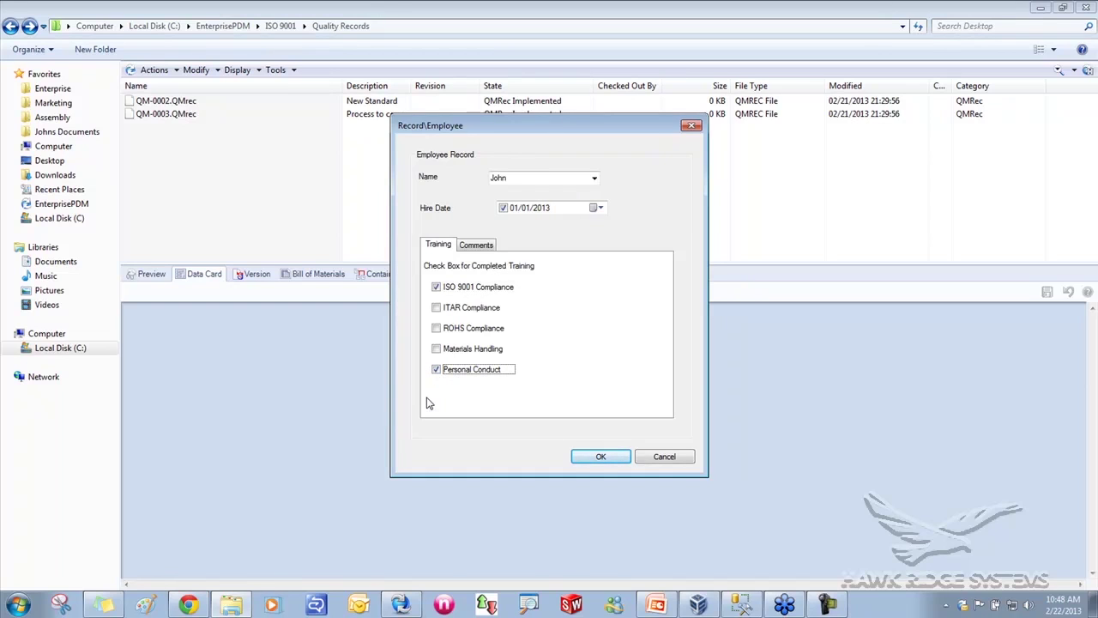
{"action": "left_click", "coordinate": [483, 246]}
{"action": "type", "text": "S"}
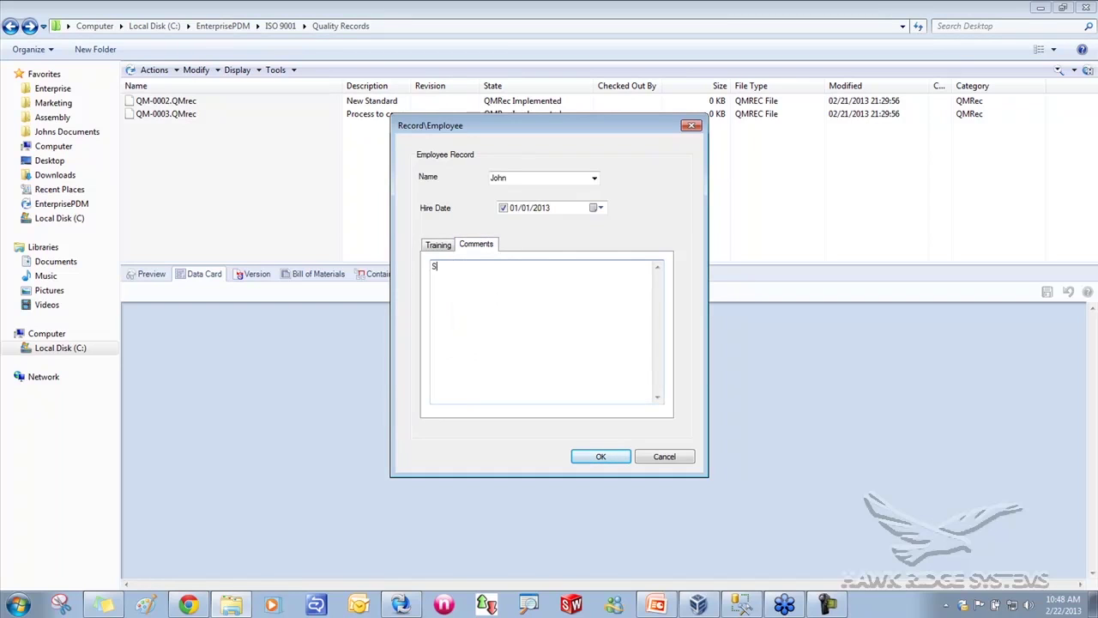
{"action": "type", "text": "killed Machinist and Cad Designer."}
{"action": "left_click", "coordinate": [442, 247]}
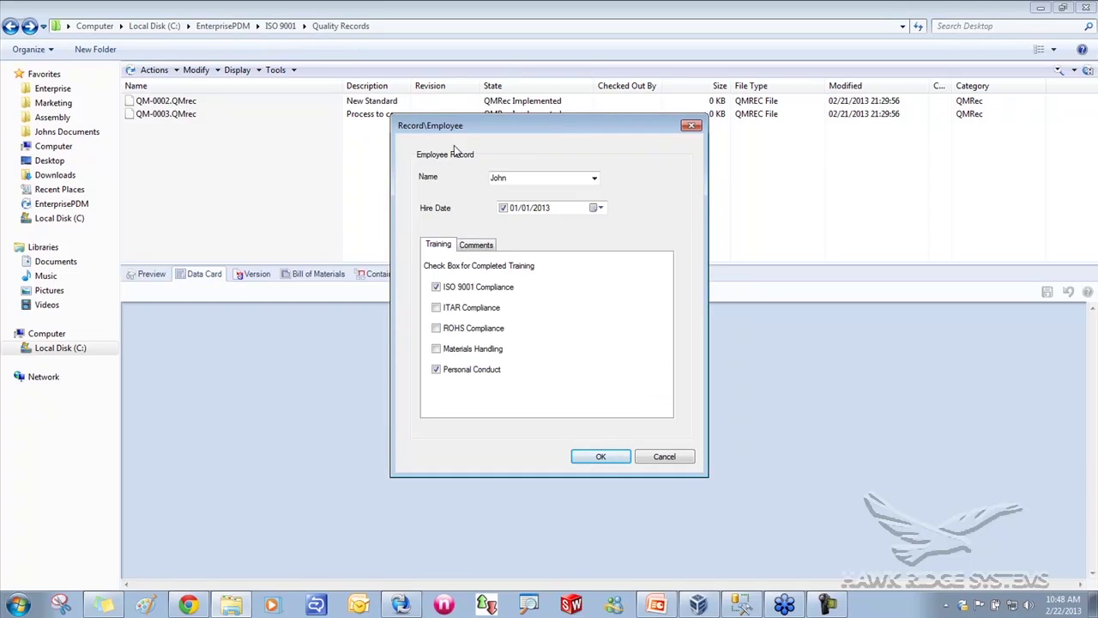
{"action": "left_click", "coordinate": [613, 460]}
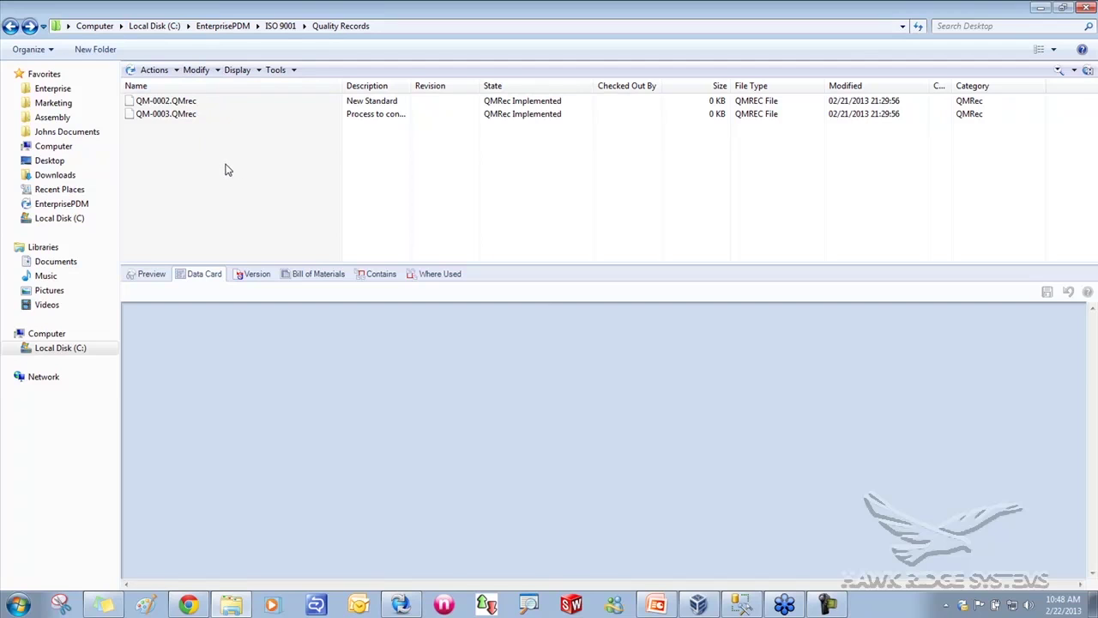
Browse to Human Resources > Employee Records and view the new employee file's saved comment.
{"action": "left_click", "coordinate": [237, 28]}
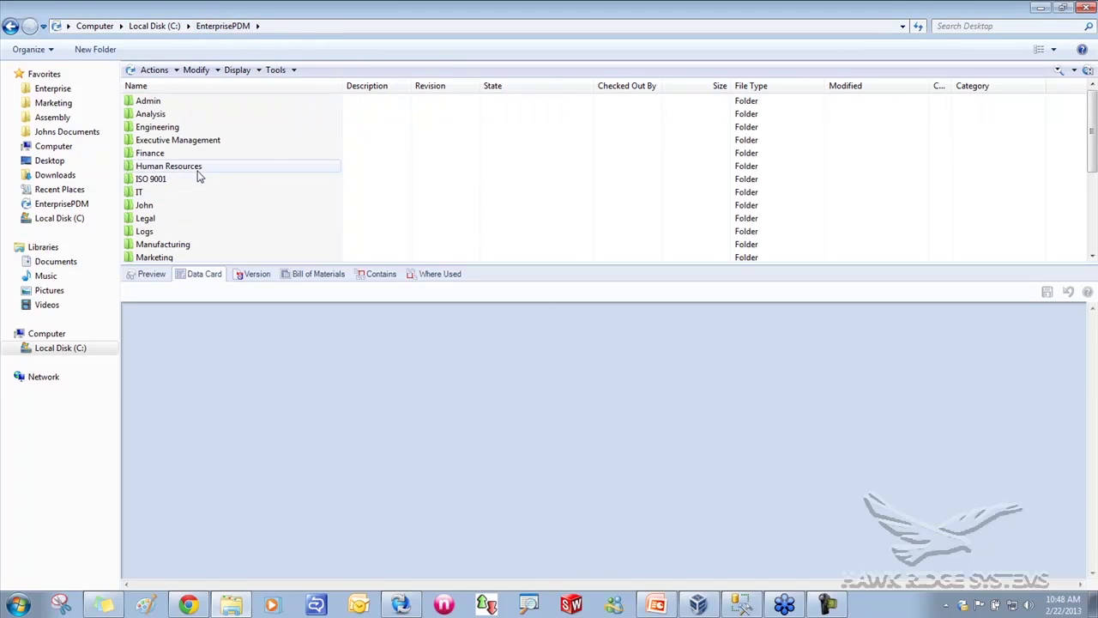
{"action": "double_click", "coordinate": [196, 172]}
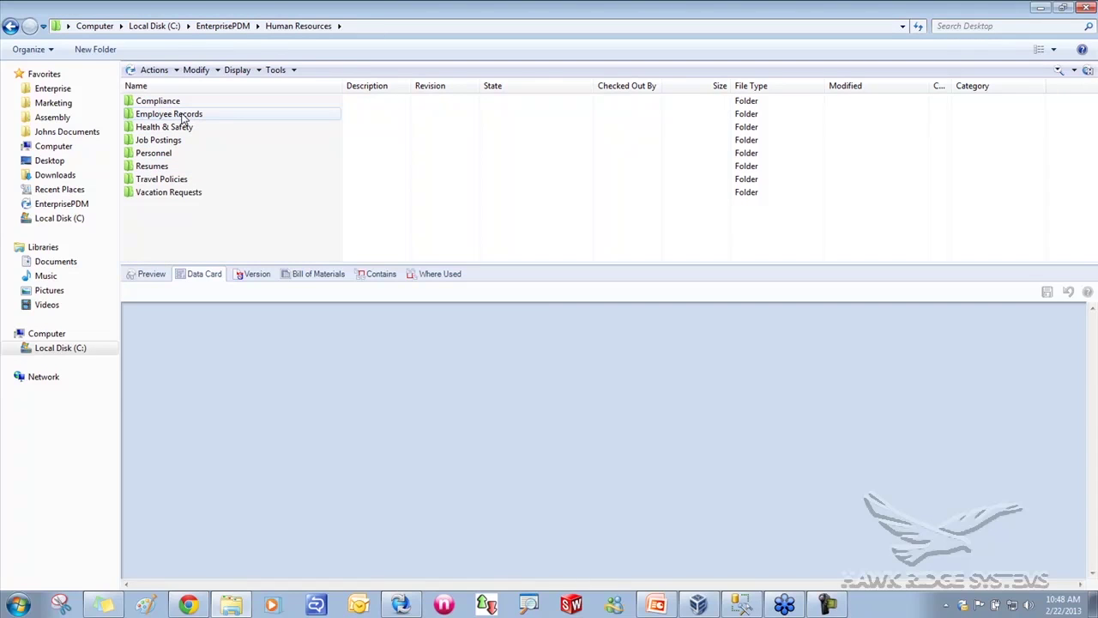
{"action": "double_click", "coordinate": [182, 119]}
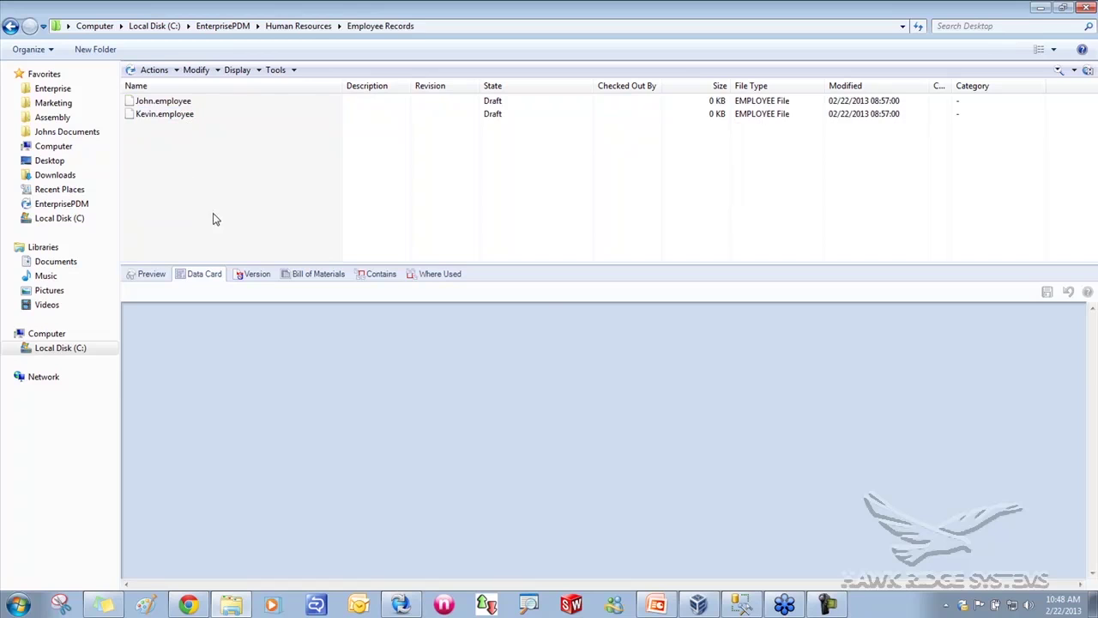
{"action": "left_click", "coordinate": [171, 104]}
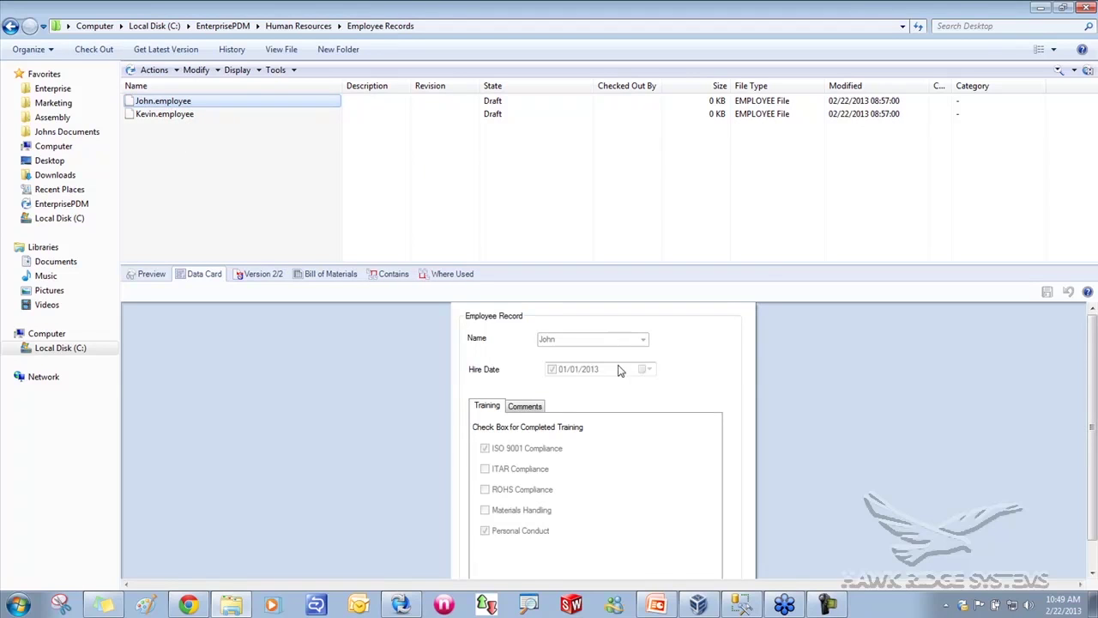
{"action": "left_click", "coordinate": [517, 407]}
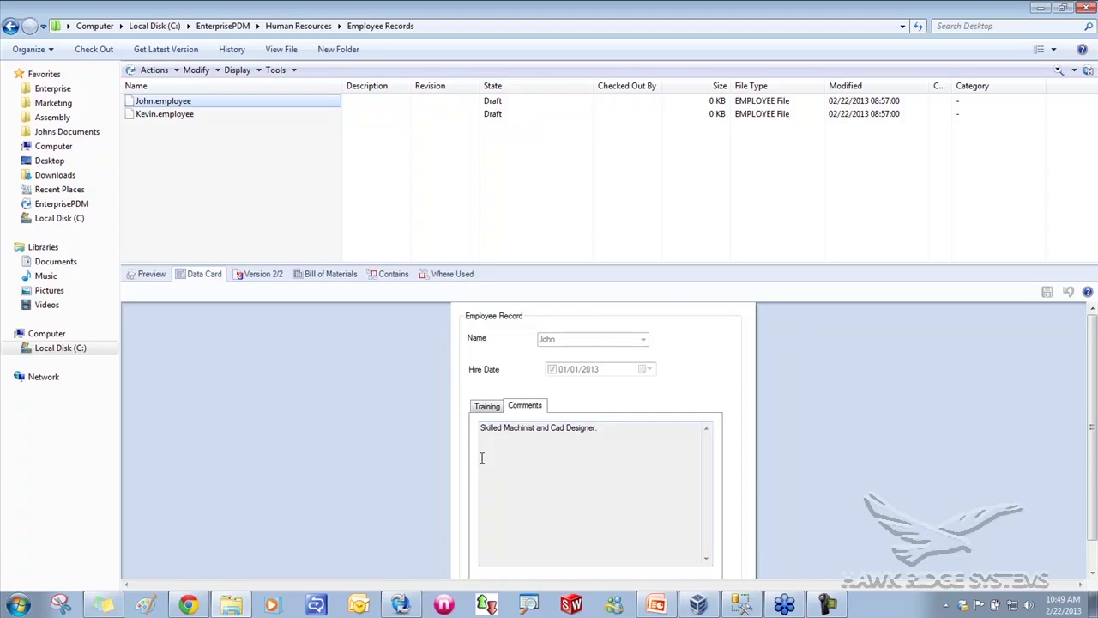
{"action": "left_click", "coordinate": [699, 605]}
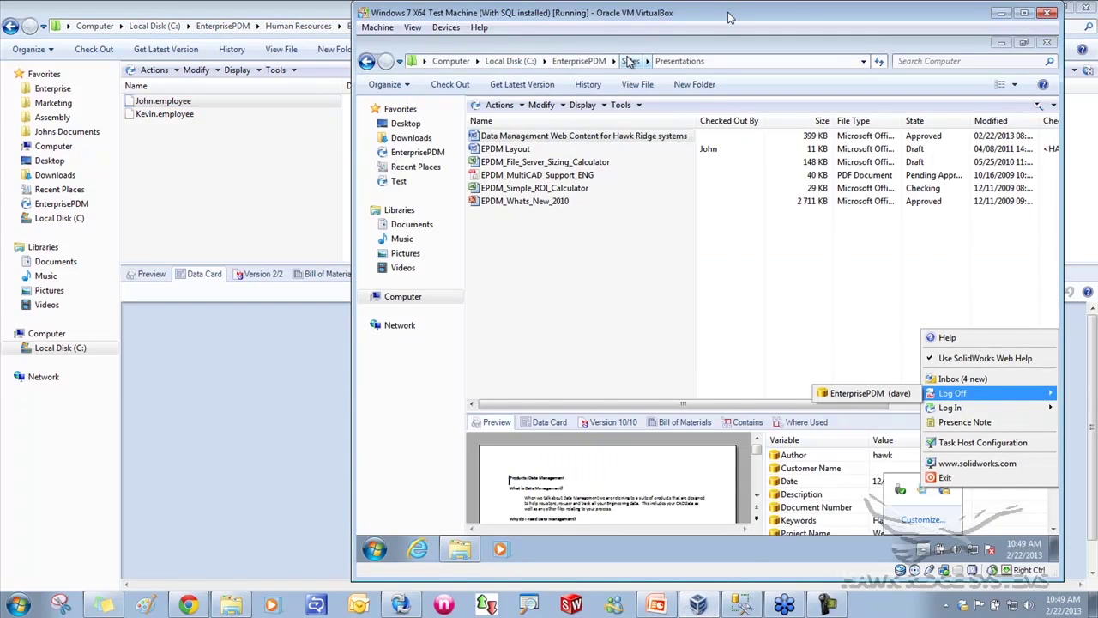
In the VirtualBox test machine, go to the EnterprisePDM vault root and open Human Resources.
{"action": "left_click_drag", "start_coordinate": [732, 16], "coordinate": [705, 21]}
{"action": "left_click", "coordinate": [573, 308]}
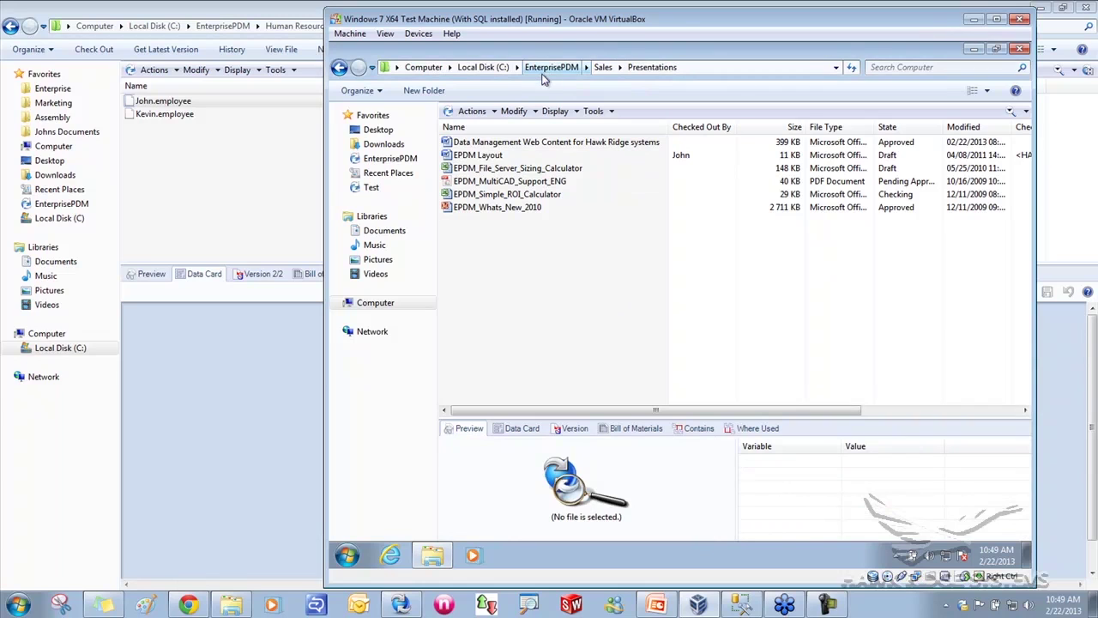
{"action": "left_click", "coordinate": [547, 68]}
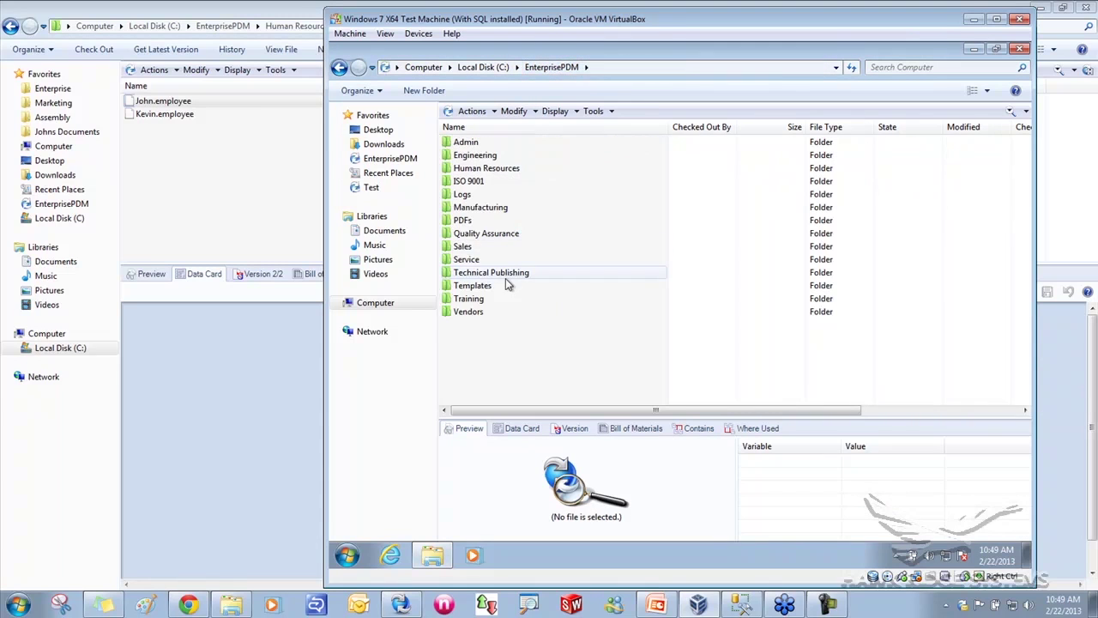
{"action": "double_click", "coordinate": [507, 170]}
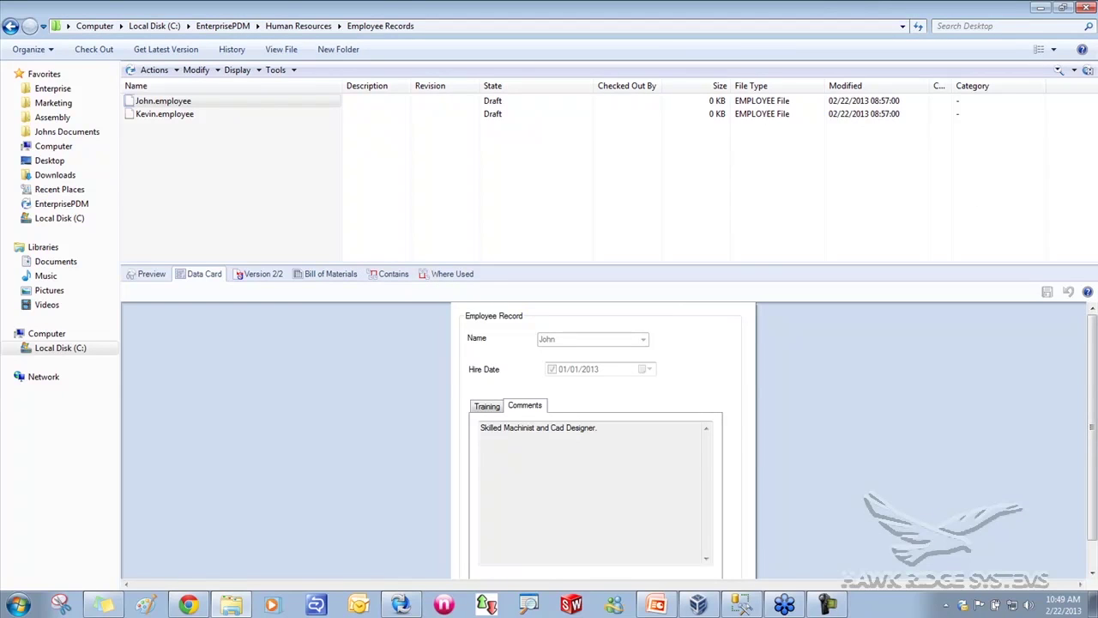
Advance the PowerPoint slideshow to the Section 7.2.2 slide, then return to the vault window.
{"action": "left_click", "coordinate": [657, 605]}
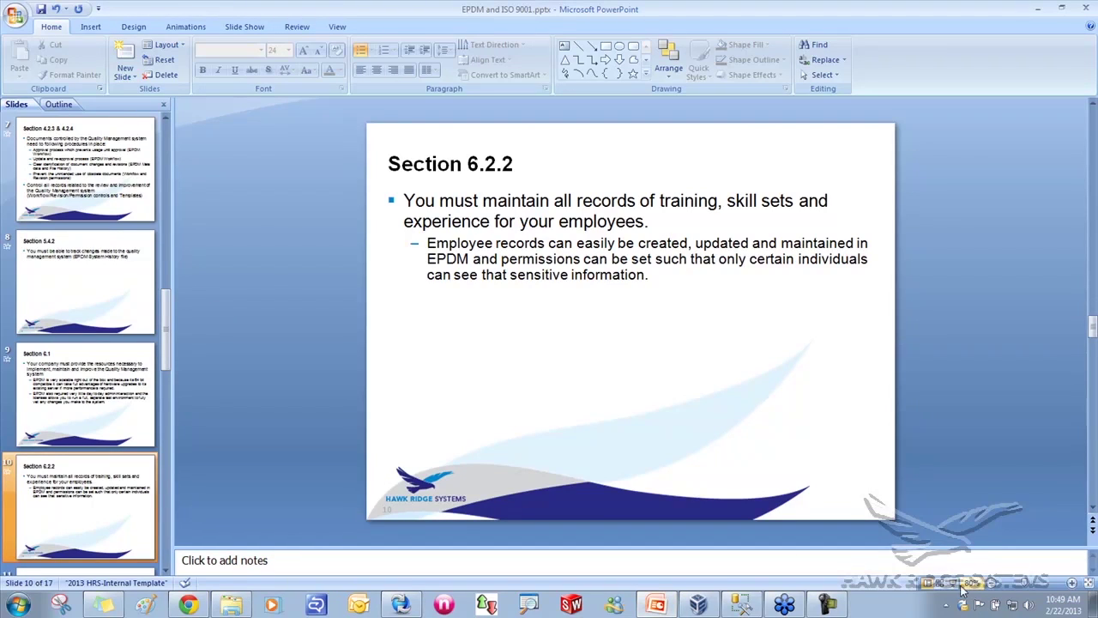
{"action": "left_click", "coordinate": [962, 586]}
{"action": "key", "text": "space"}
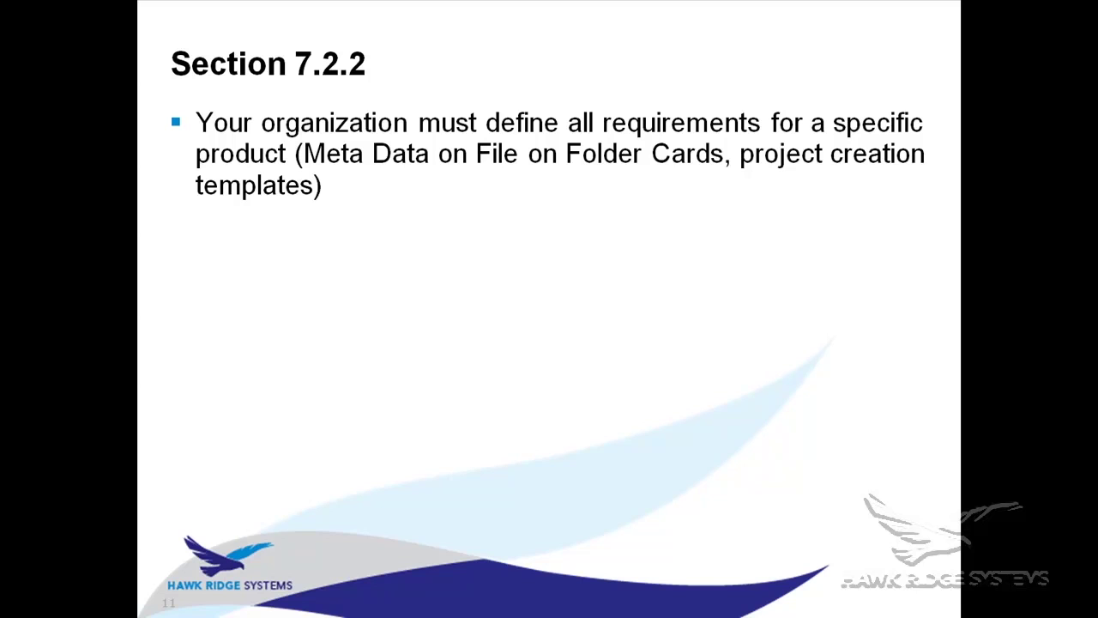
{"action": "key", "text": "Escape"}
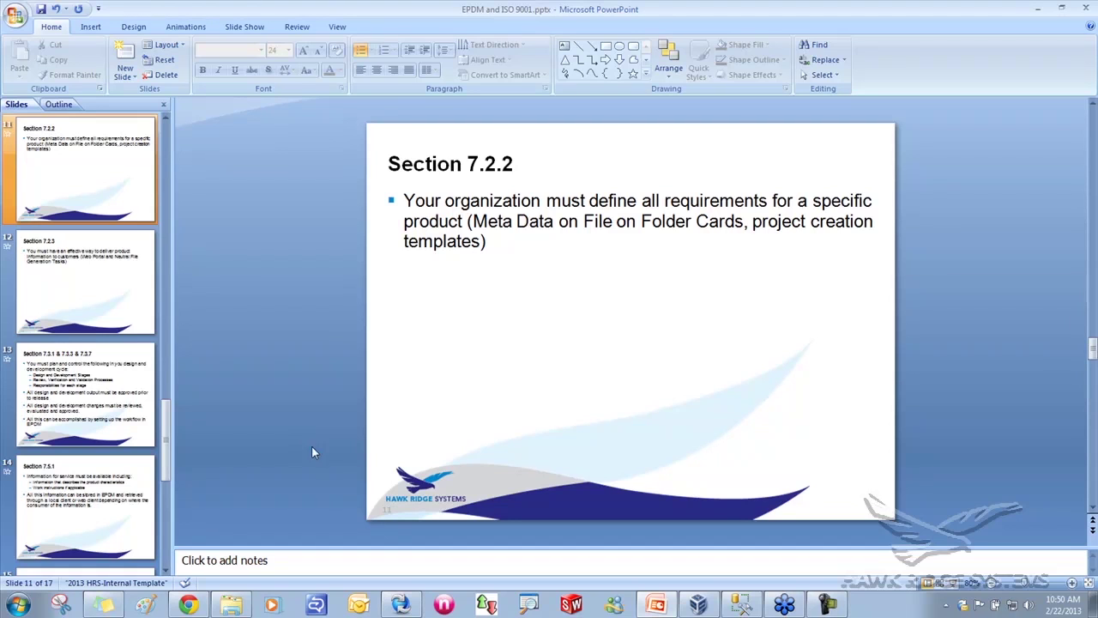
{"action": "left_click", "coordinate": [231, 606]}
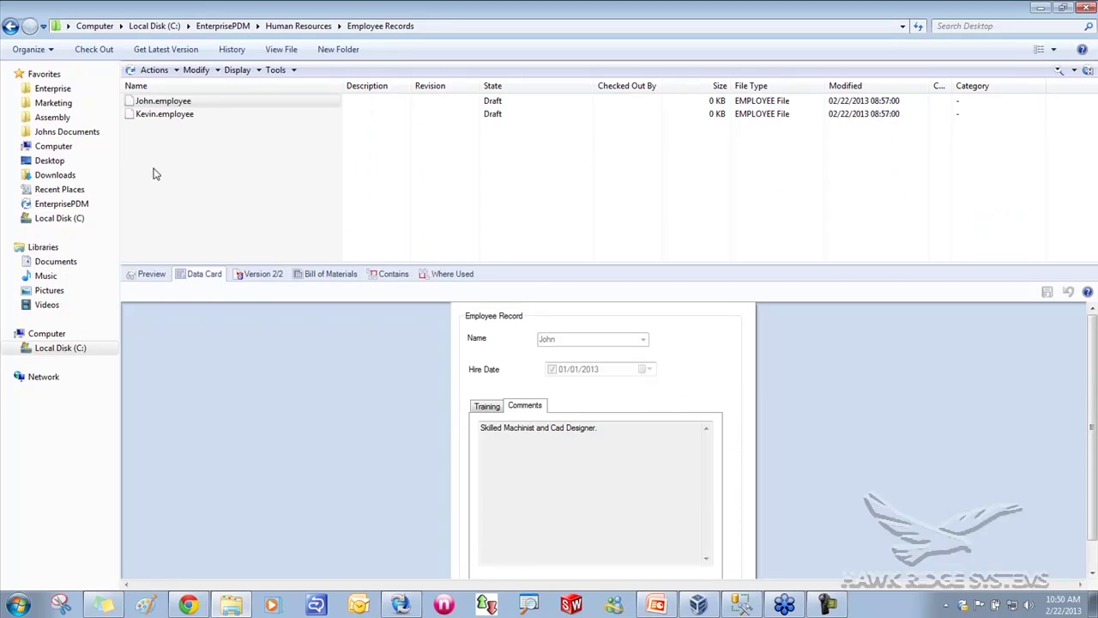
Open the ISO 9001 folder from the vault root and view bracket.sldprt's Obsolete data card.
{"action": "left_click", "coordinate": [223, 26]}
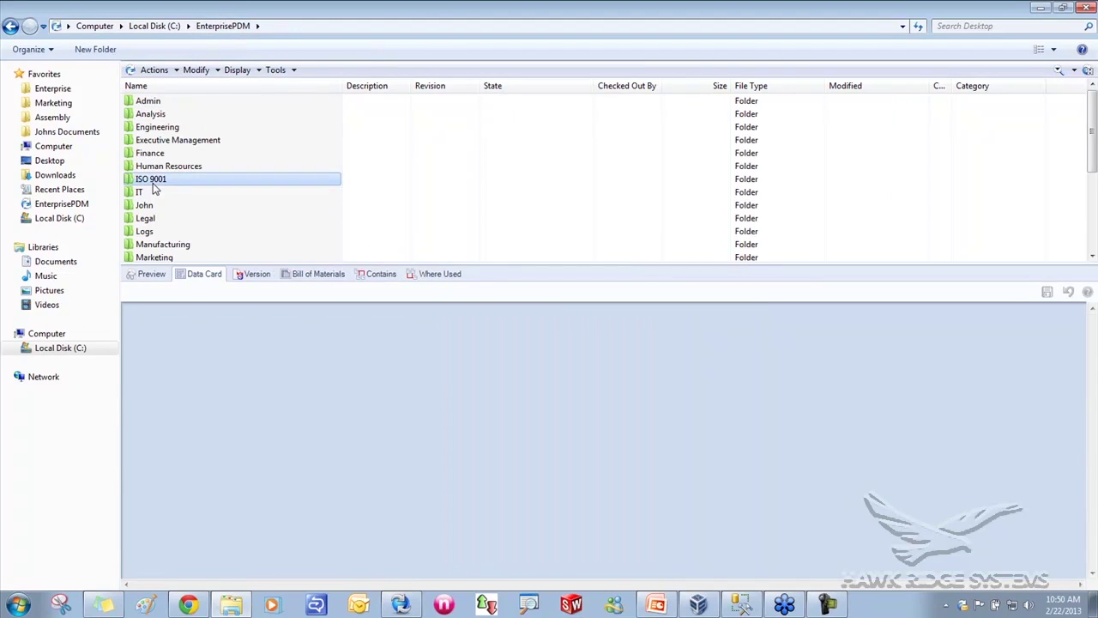
{"action": "double_click", "coordinate": [151, 180]}
{"action": "left_click", "coordinate": [168, 168]}
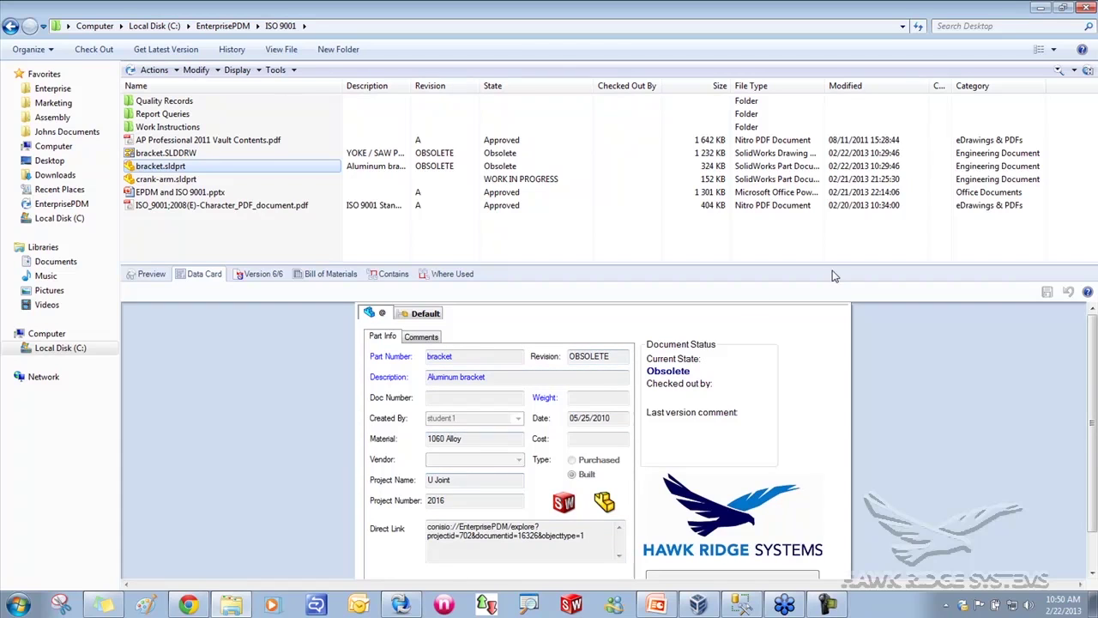
{"action": "scroll", "coordinate": [1091, 341], "scroll_direction": "down", "scroll_amount": 1}
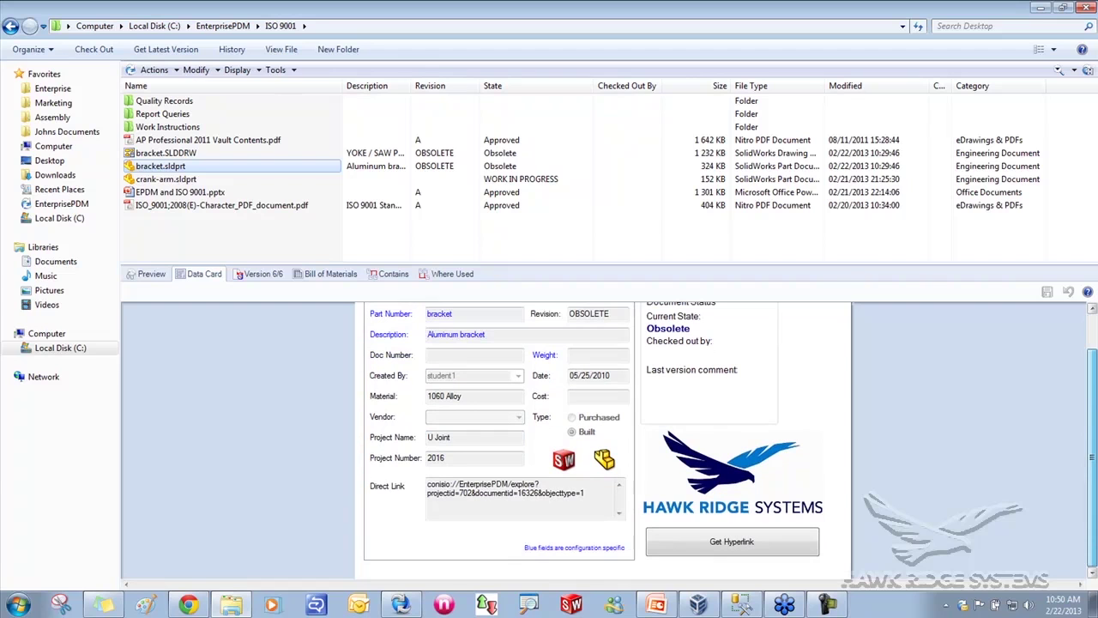
{"action": "scroll", "coordinate": [1091, 341], "scroll_direction": "up", "scroll_amount": 1}
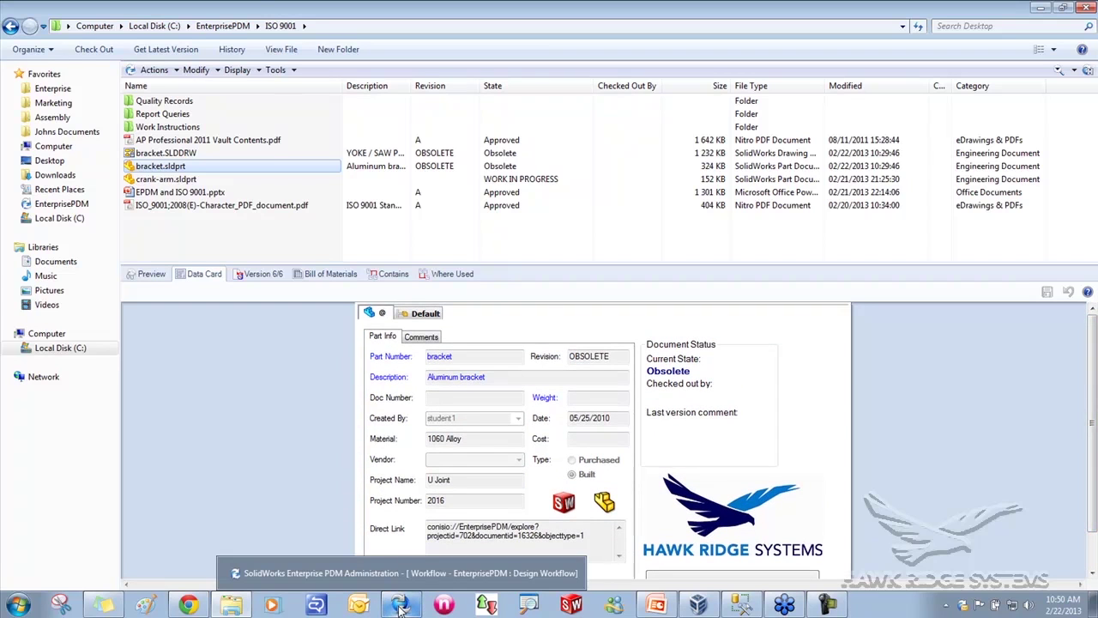
In Enterprise PDM Administration, open SolidWorks Part Card from Cards > File Cards in the Card Editor.
{"action": "left_click", "coordinate": [399, 606]}
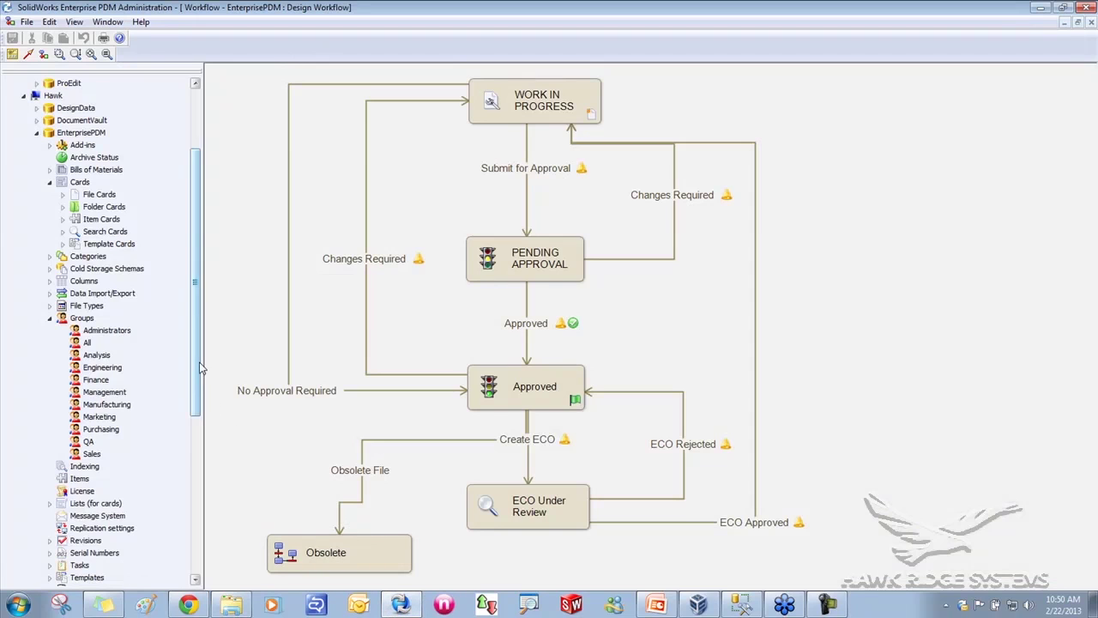
{"action": "left_click_drag", "start_coordinate": [200, 367], "coordinate": [199, 329]}
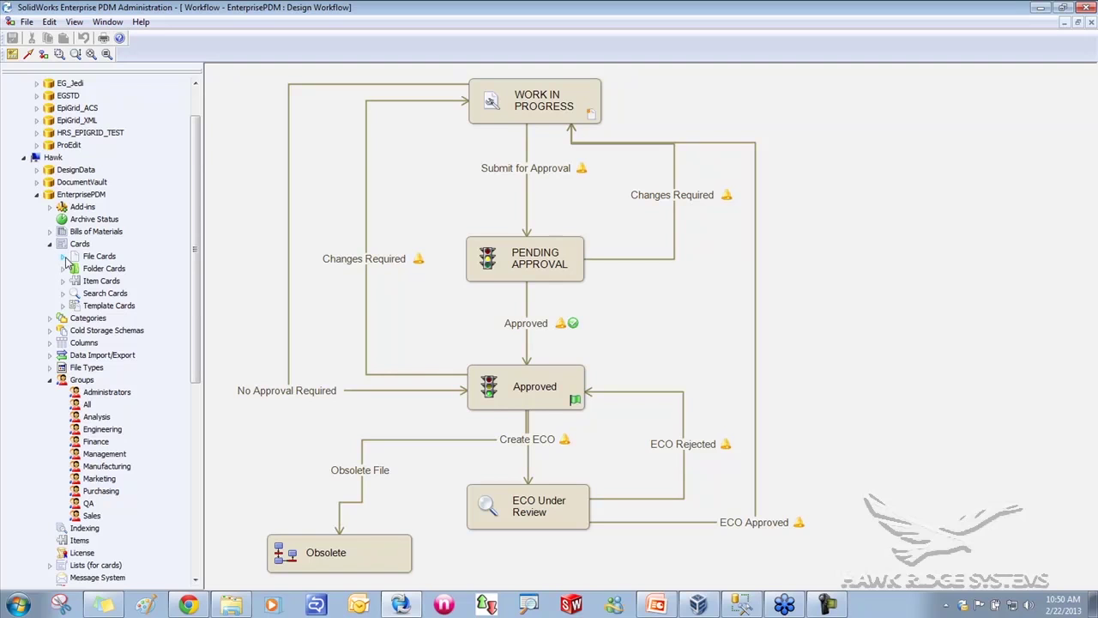
{"action": "left_click", "coordinate": [62, 263]}
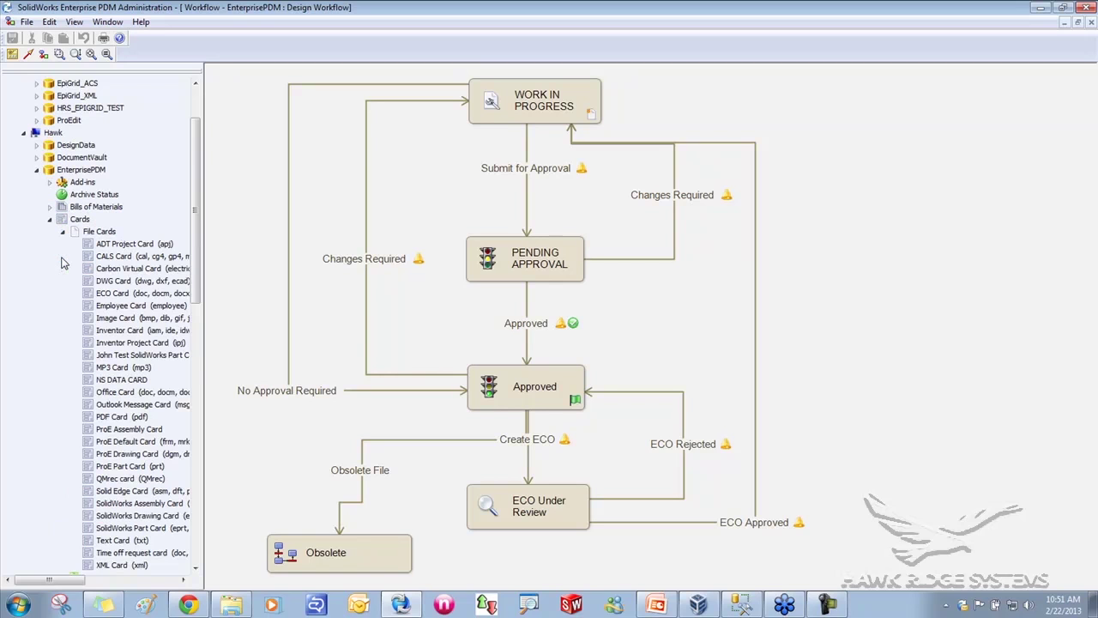
{"action": "left_click_drag", "start_coordinate": [196, 305], "coordinate": [210, 342]}
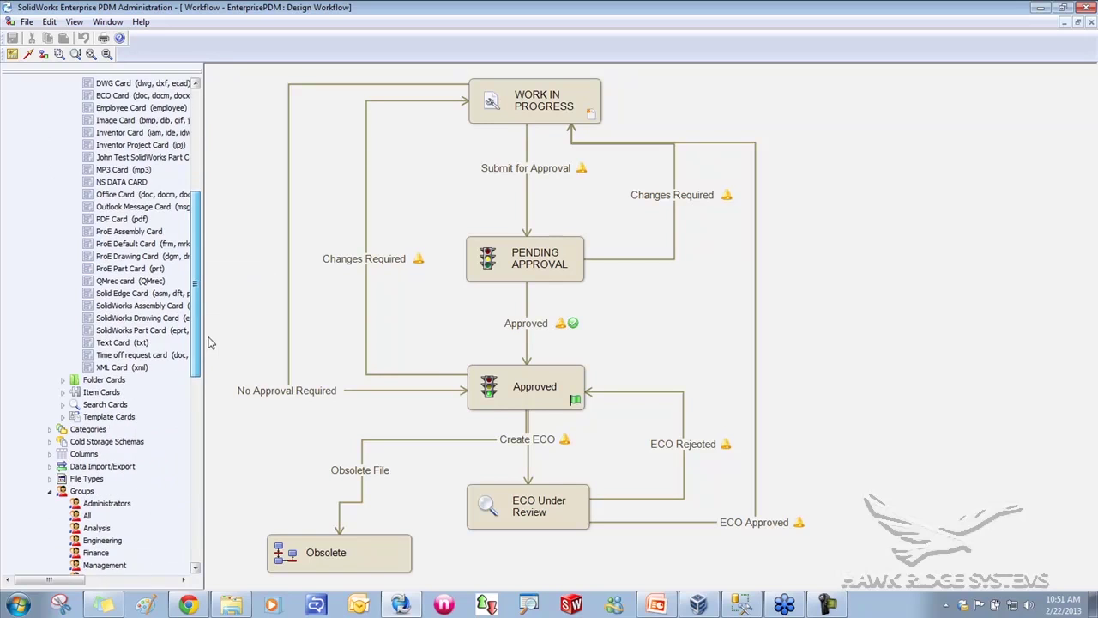
{"action": "double_click", "coordinate": [108, 331]}
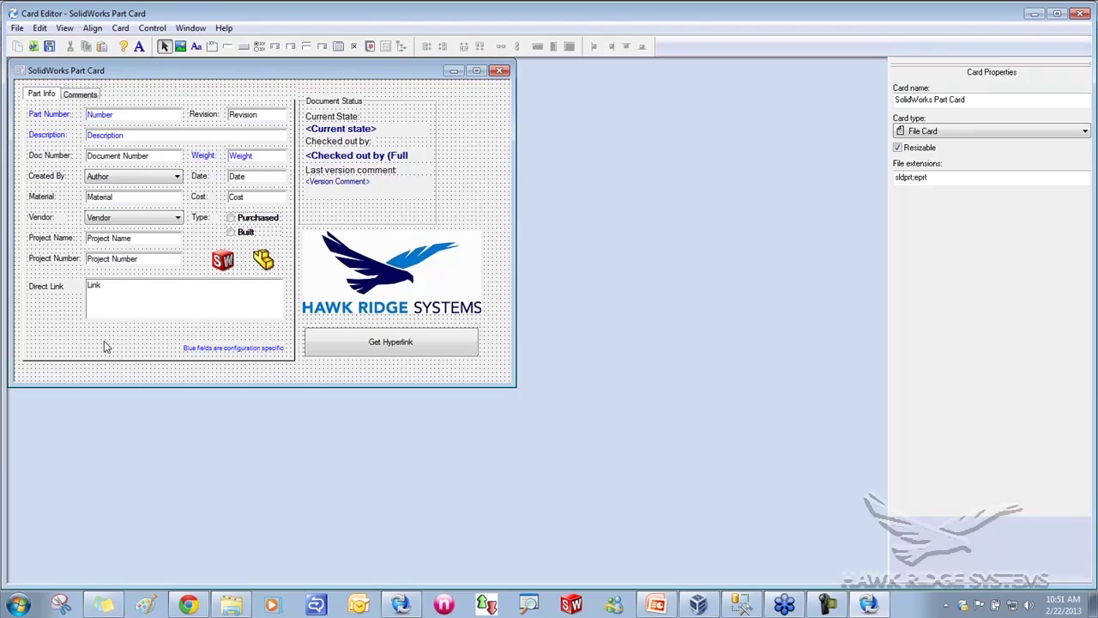
Add an ITAR checkbox linked to the ITAR Compliance variable to the part card, then save and close it.
{"action": "left_click", "coordinate": [354, 46]}
{"action": "left_click", "coordinate": [38, 342]}
{"action": "double_click", "coordinate": [915, 105]}
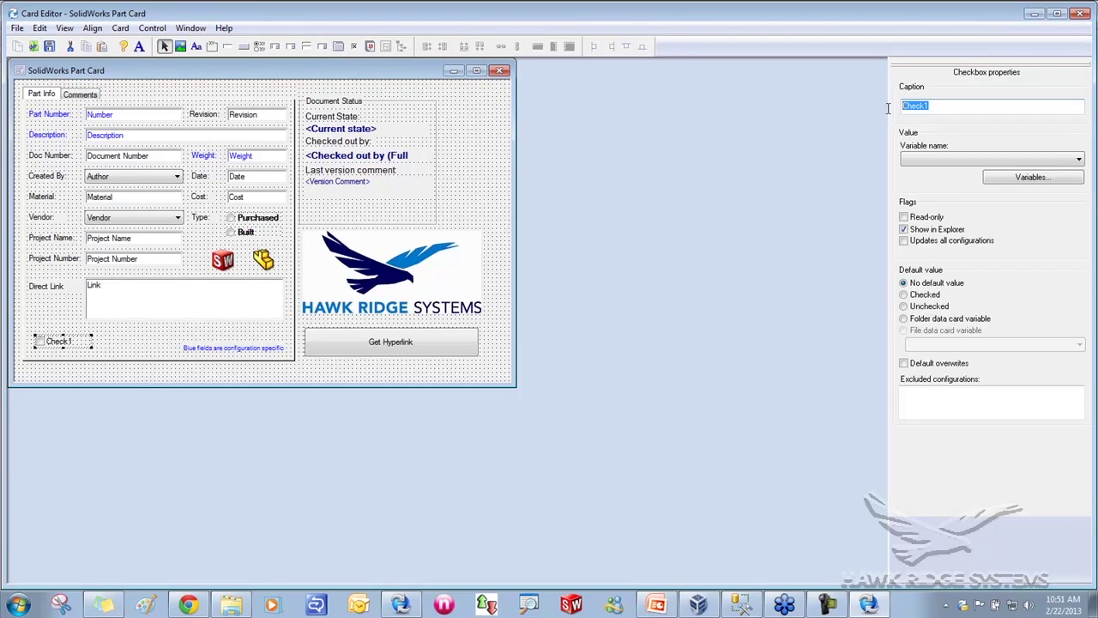
{"action": "type", "text": "ITAR"}
{"action": "left_click", "coordinate": [1078, 160]}
{"action": "key", "text": "i"}
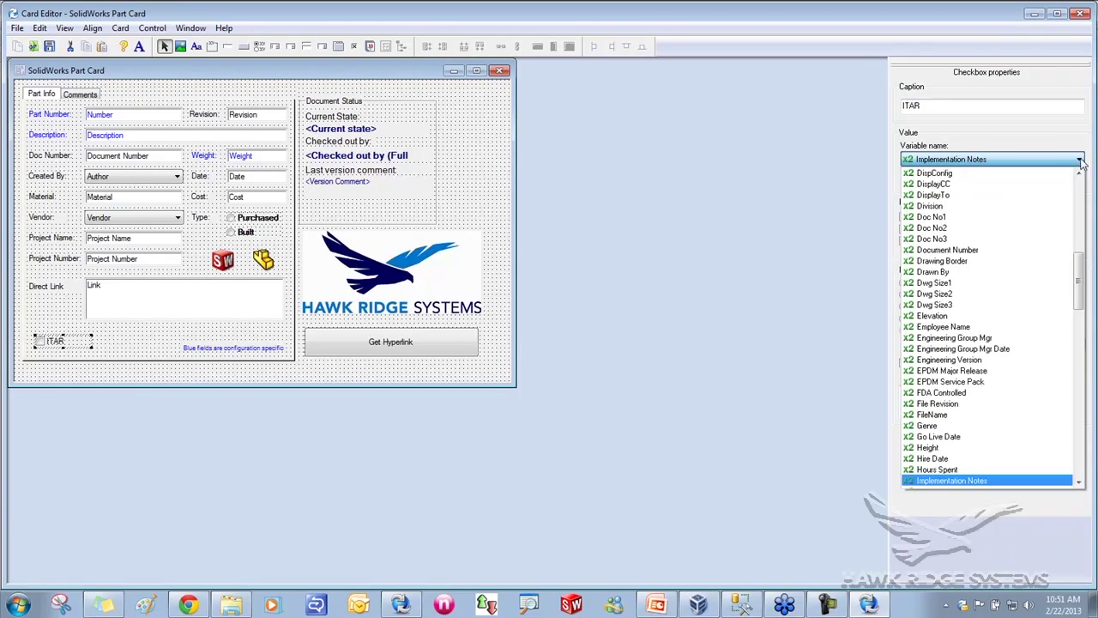
{"action": "left_click_drag", "start_coordinate": [1081, 272], "coordinate": [1080, 314]}
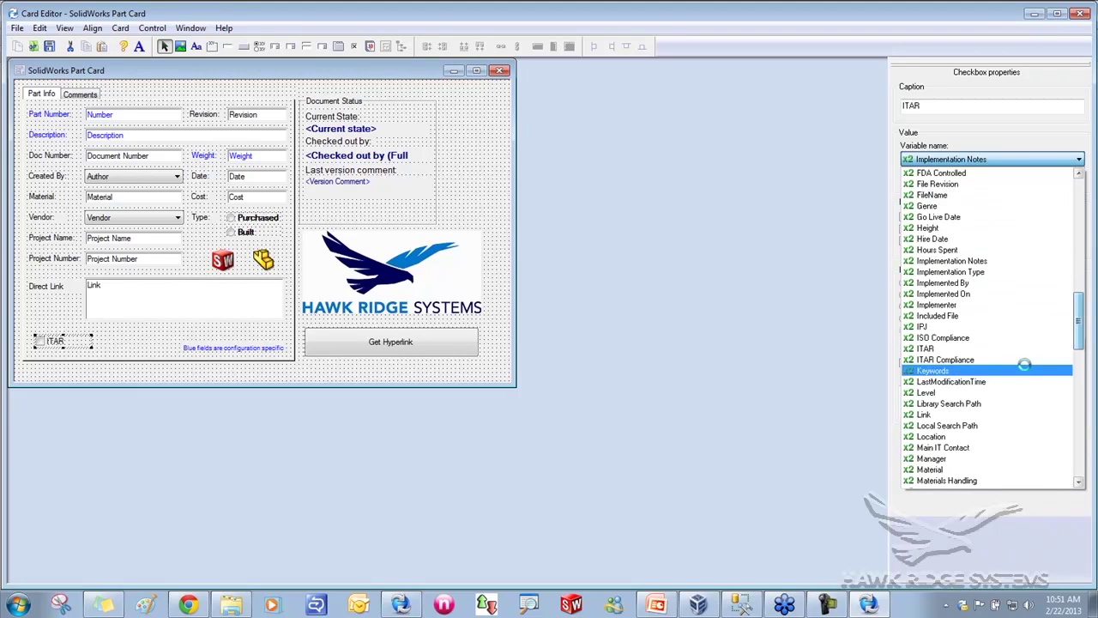
{"action": "left_click", "coordinate": [995, 359]}
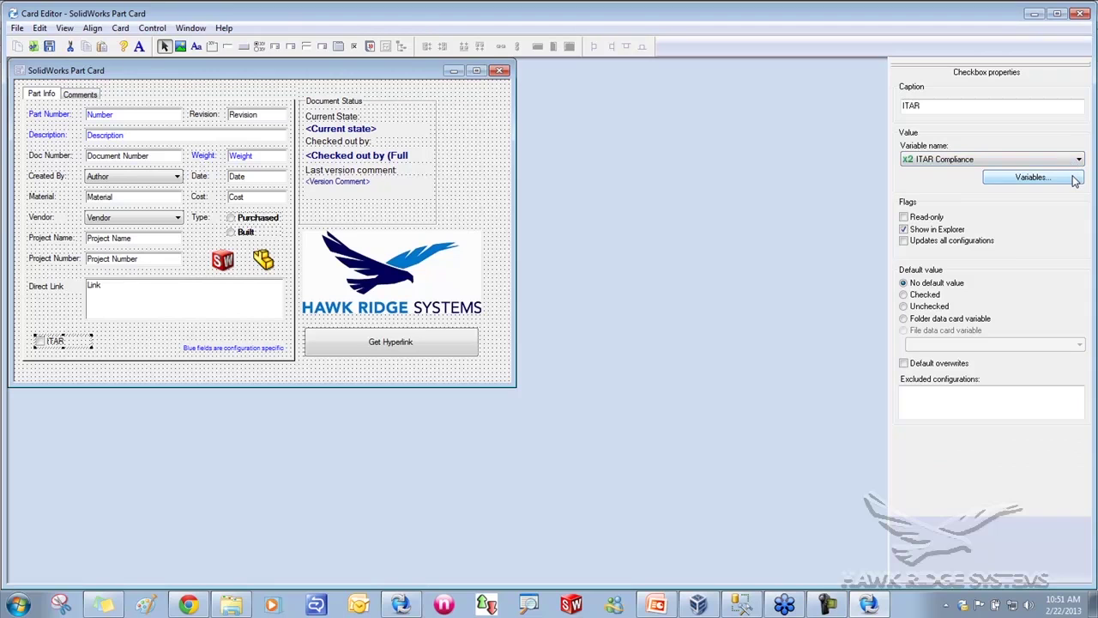
{"action": "left_click", "coordinate": [49, 46]}
{"action": "left_click", "coordinate": [1080, 15]}
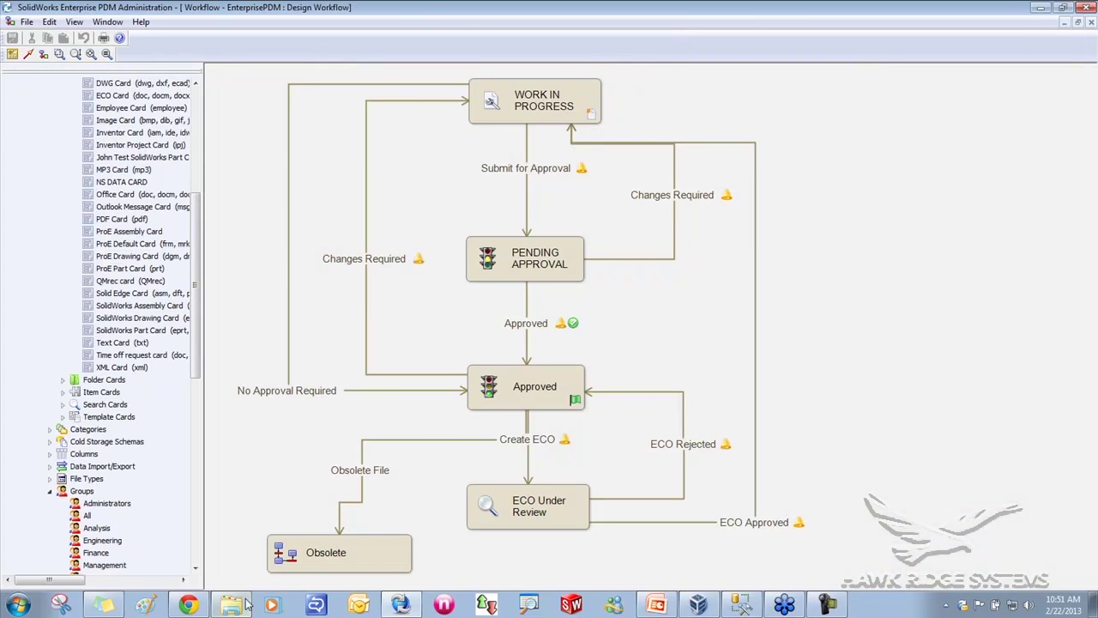
Confirm the new ITAR field on bracket.sldprt's data card in the ISO 9001 folder.
{"action": "left_click", "coordinate": [245, 605]}
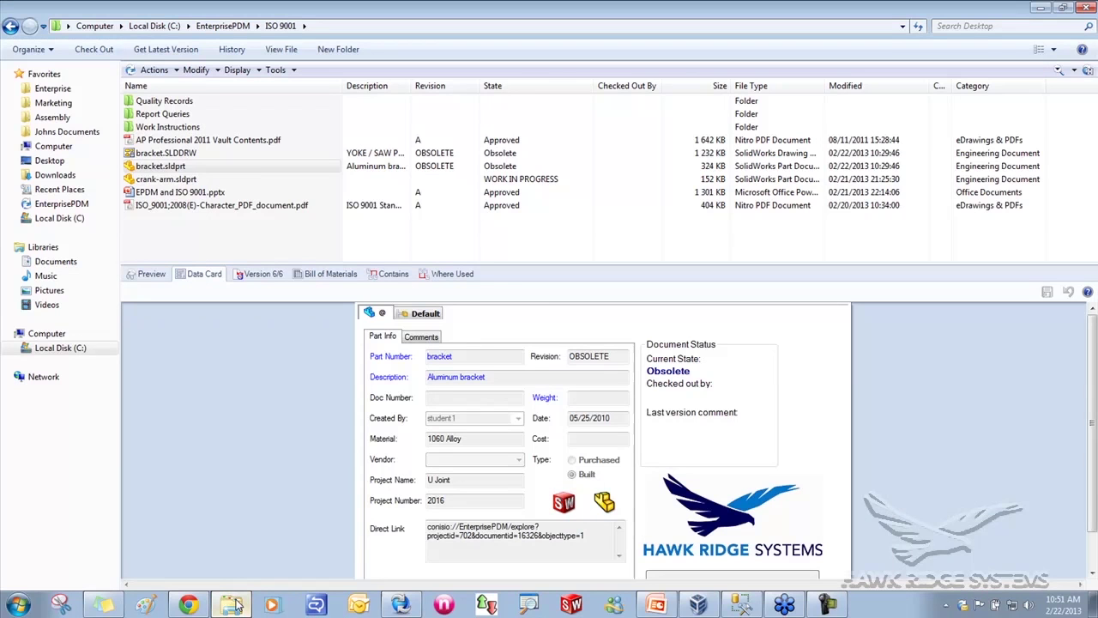
{"action": "left_click", "coordinate": [160, 154]}
{"action": "left_click", "coordinate": [160, 166]}
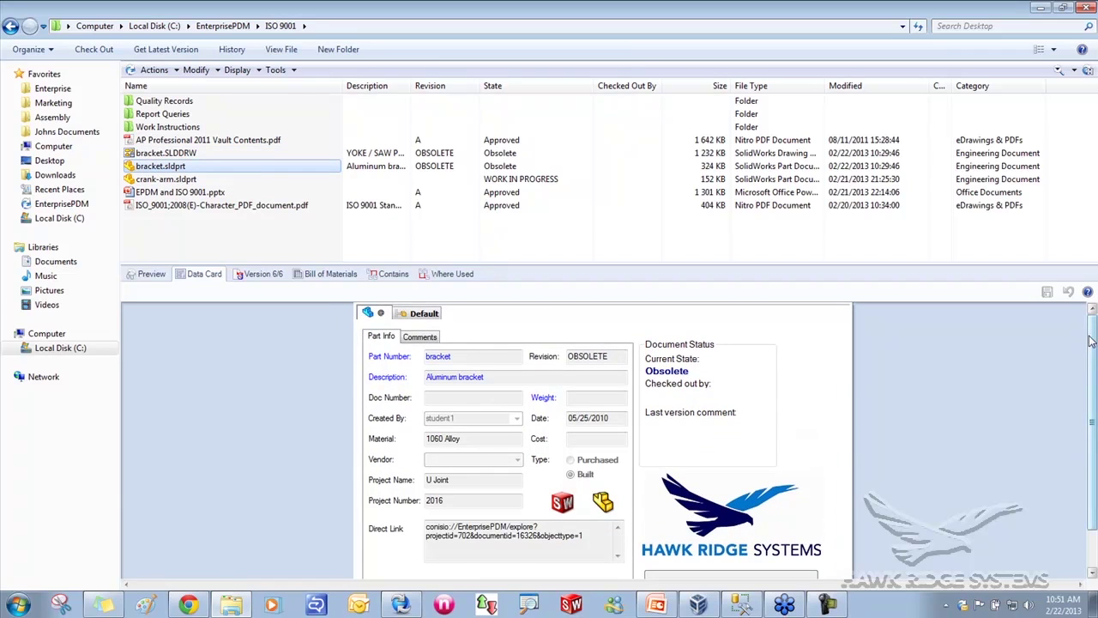
{"action": "scroll", "coordinate": [1091, 342], "scroll_direction": "down", "scroll_amount": 2}
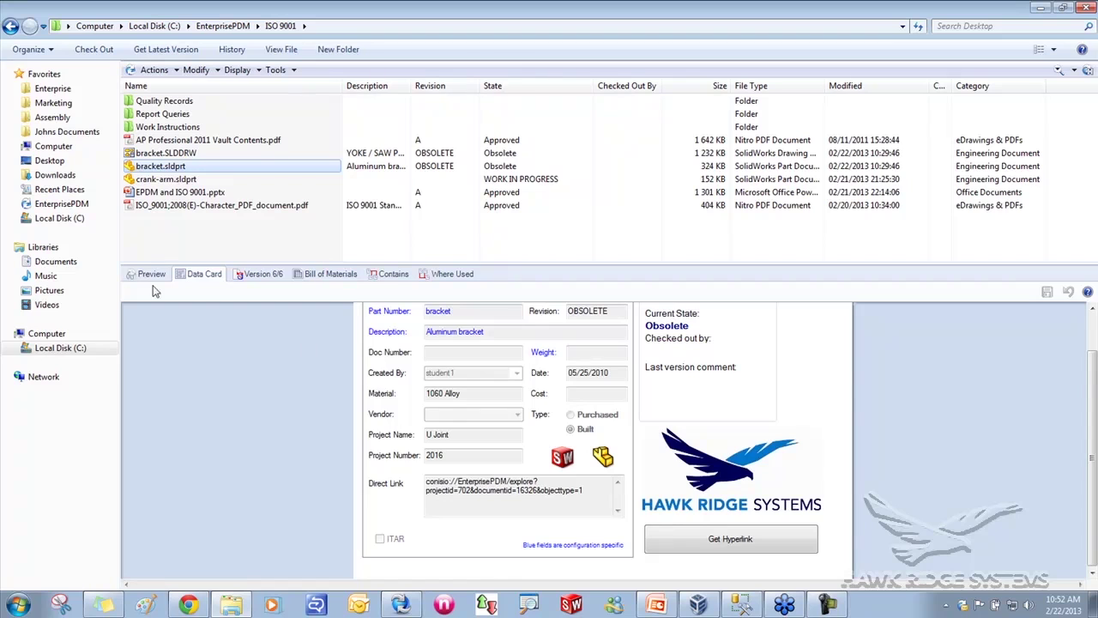
Clear the ISO 9001 folder's data card area and launch Internet Explorer from the Start menu.
{"action": "right_click", "coordinate": [240, 229]}
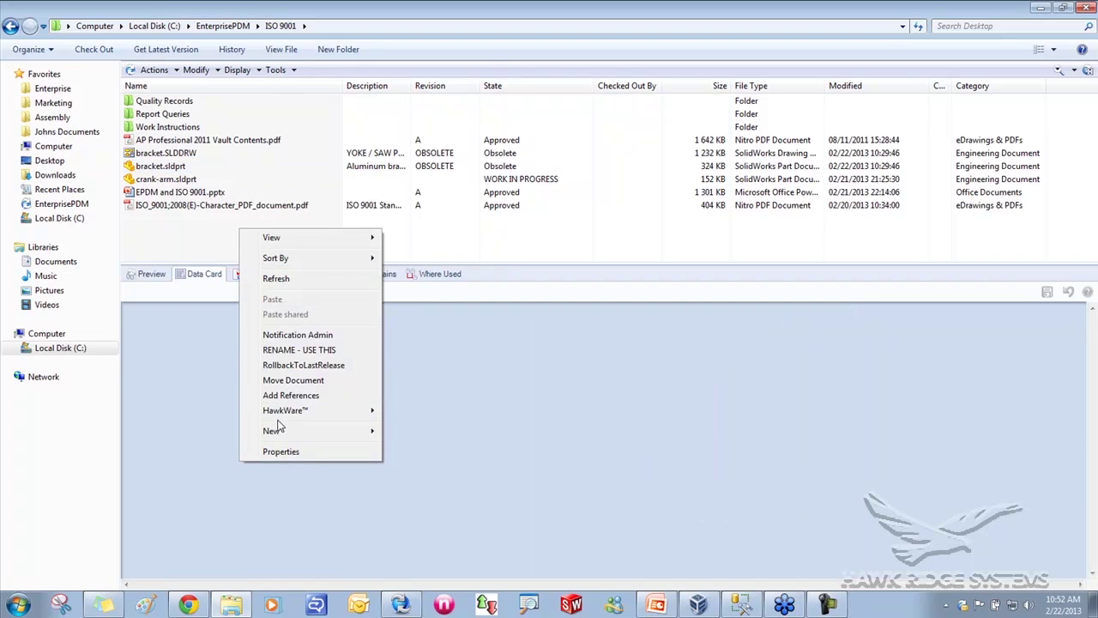
{"action": "left_click", "coordinate": [404, 6]}
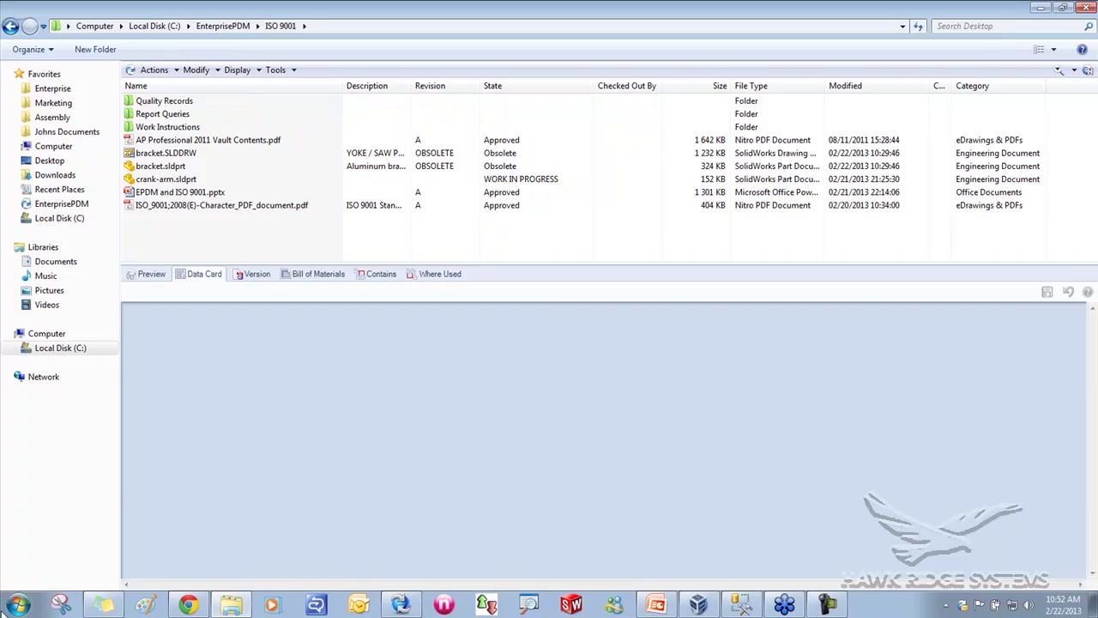
{"action": "left_click", "coordinate": [17, 605]}
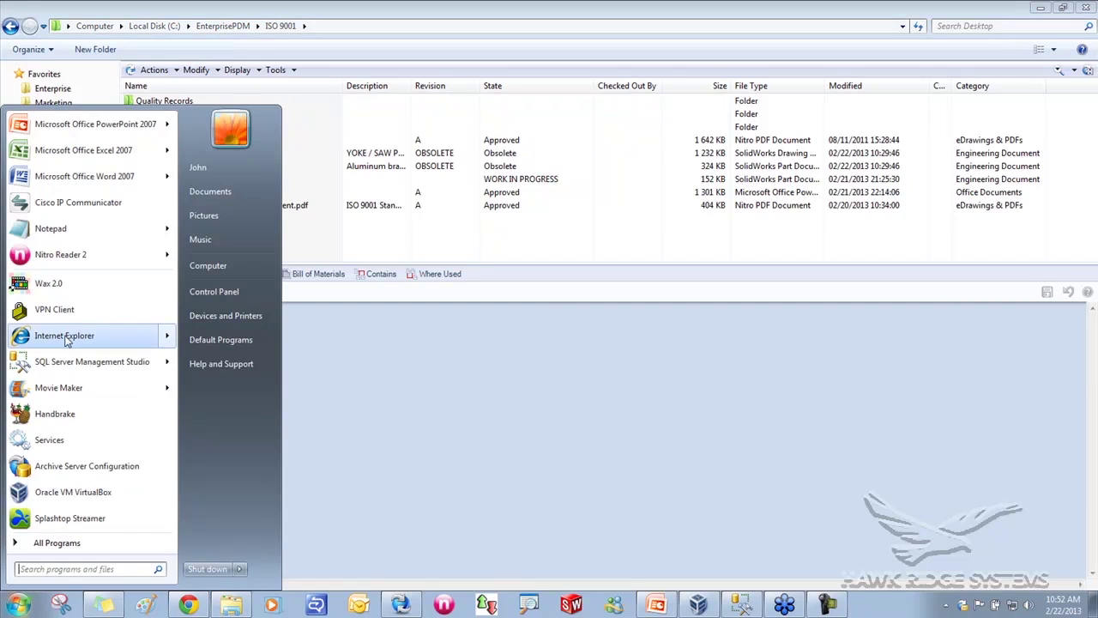
{"action": "left_click", "coordinate": [64, 335]}
Browse Hawk Ridge Systems' Events > Recorded Product Webinars to the EPDM list, then close Internet Explorer.
{"action": "left_click", "coordinate": [193, 28]}
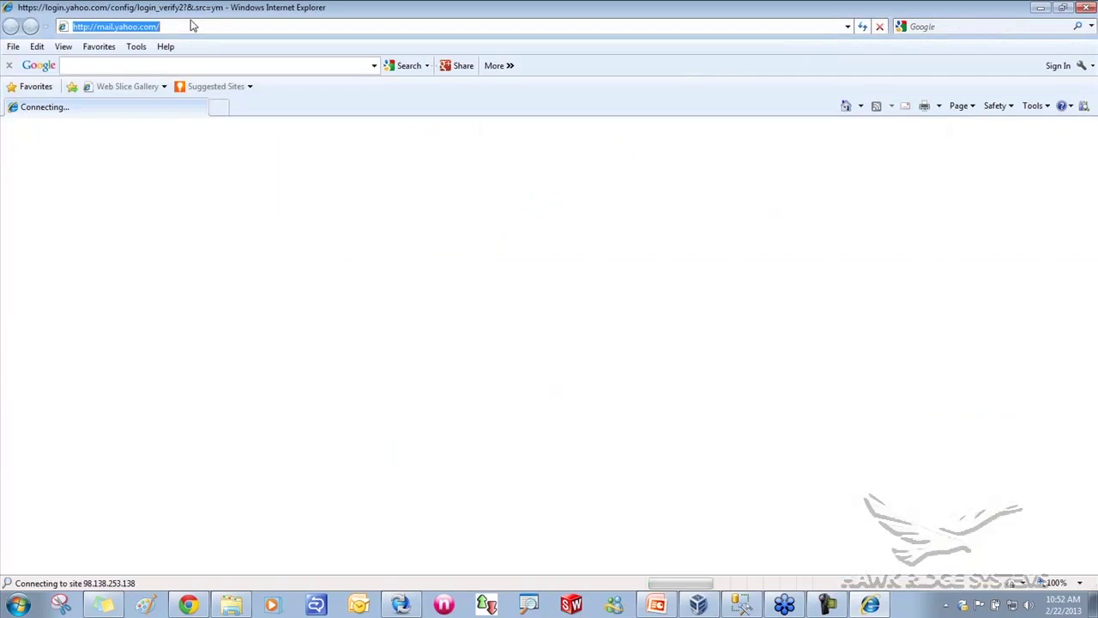
{"action": "type", "text": "www.hawk"}
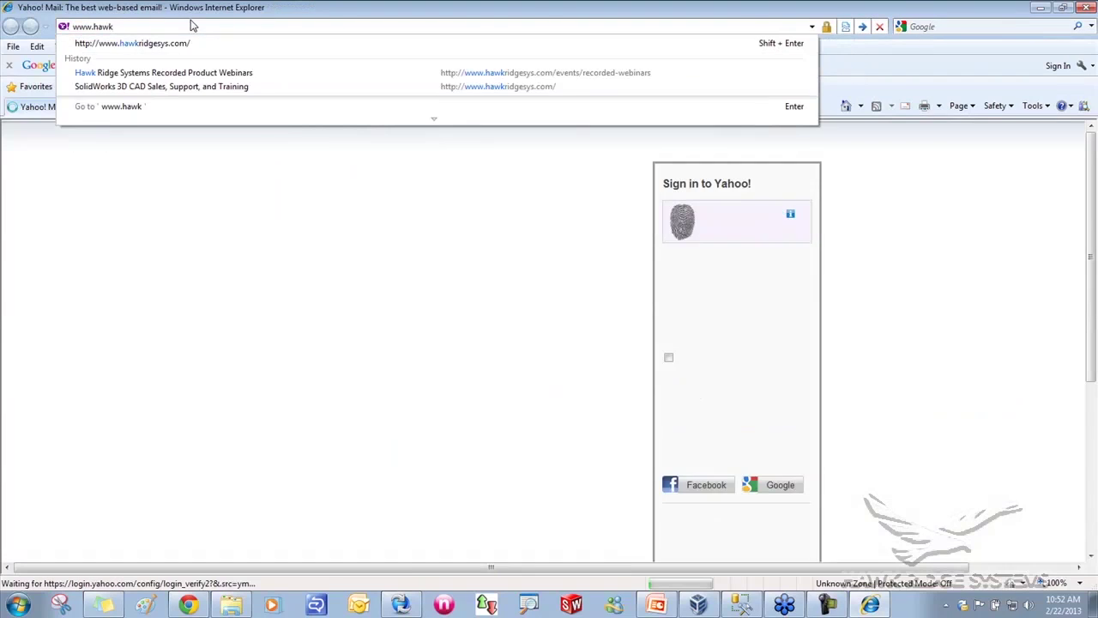
{"action": "key", "text": "shift+Return"}
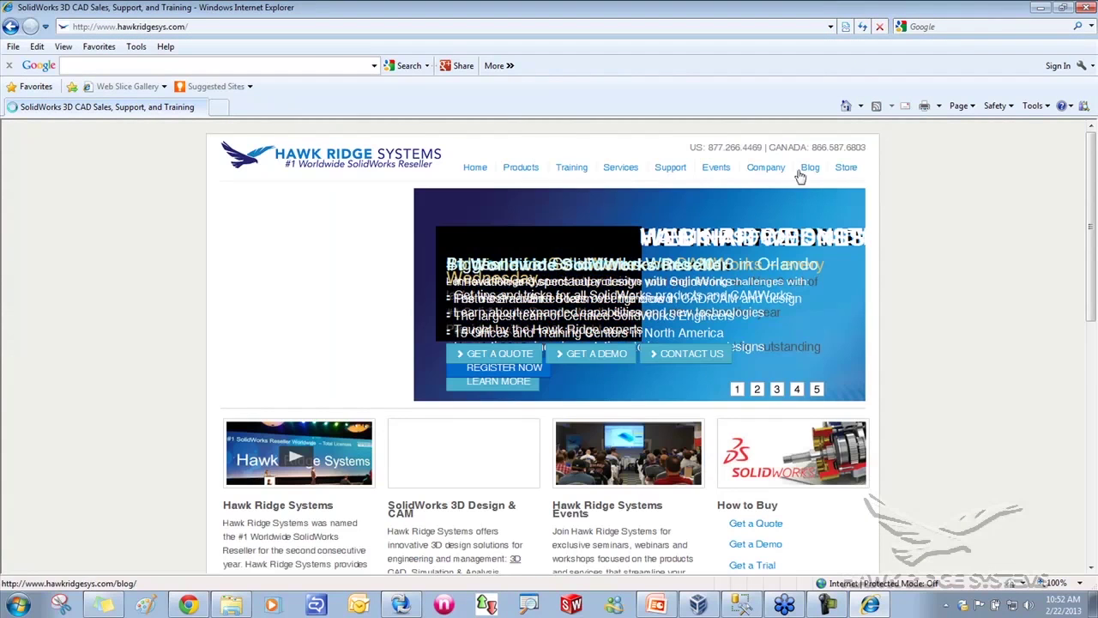
{"action": "left_click", "coordinate": [717, 174]}
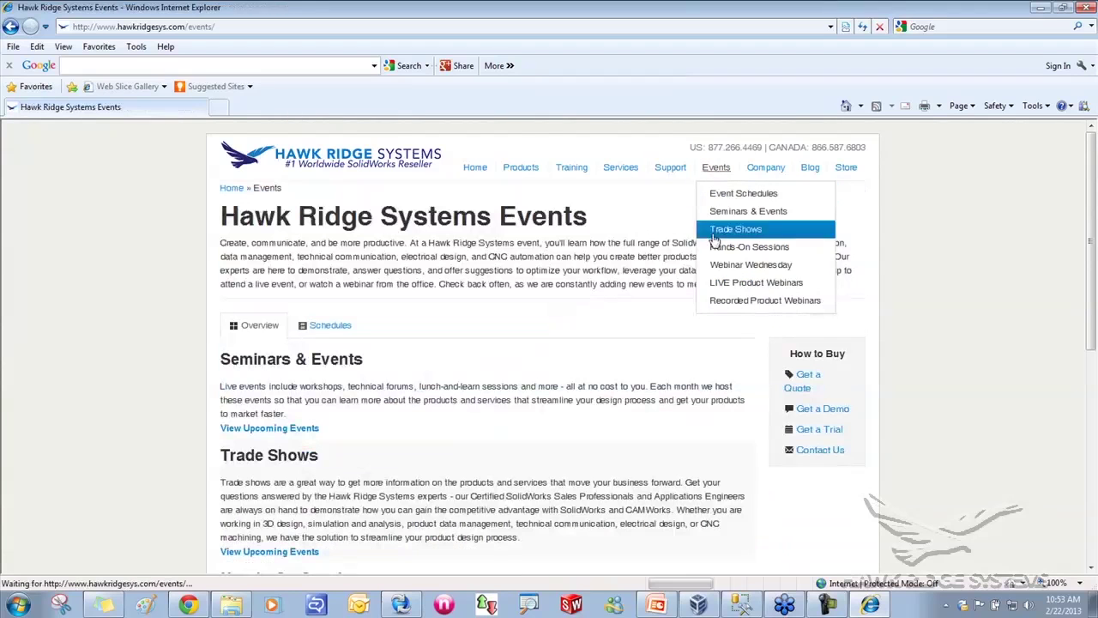
{"action": "left_click", "coordinate": [717, 300]}
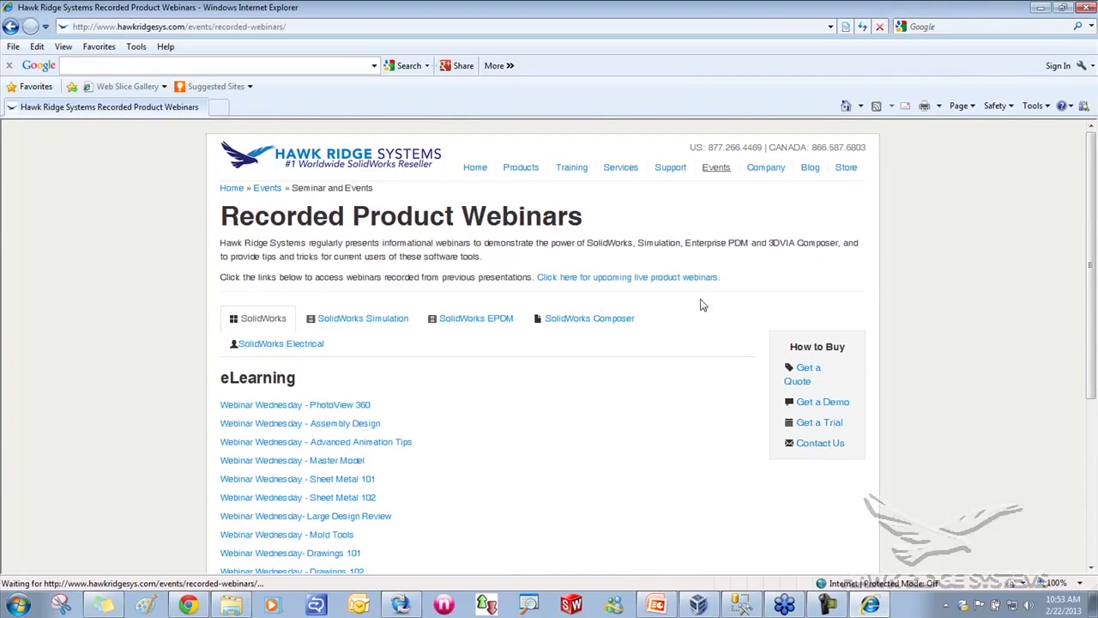
{"action": "left_click", "coordinate": [483, 321]}
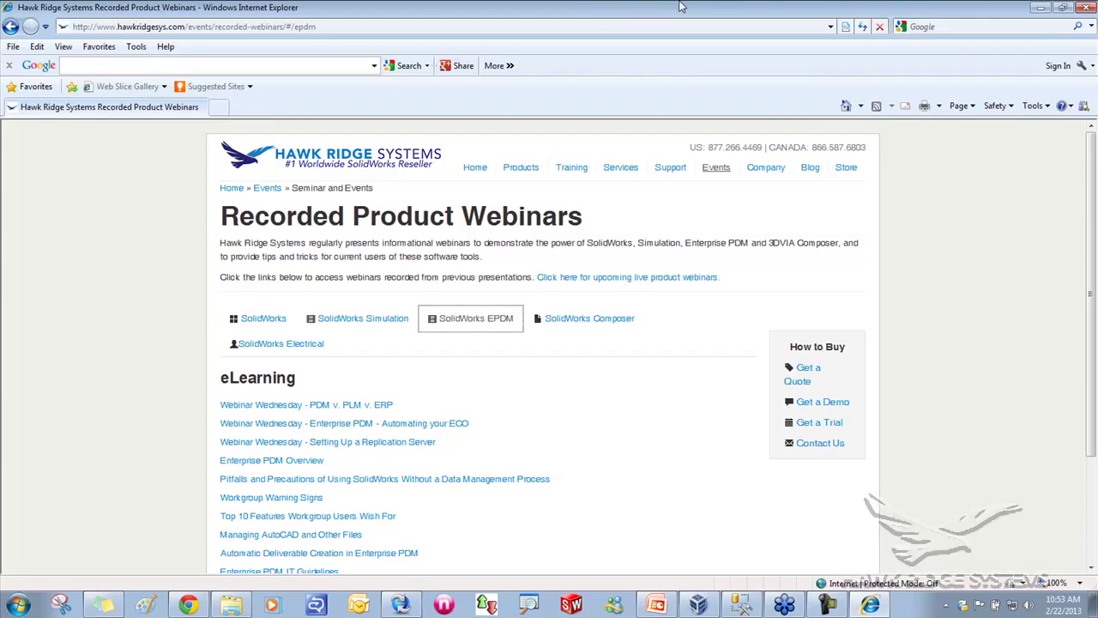
{"action": "left_click", "coordinate": [1086, 7]}
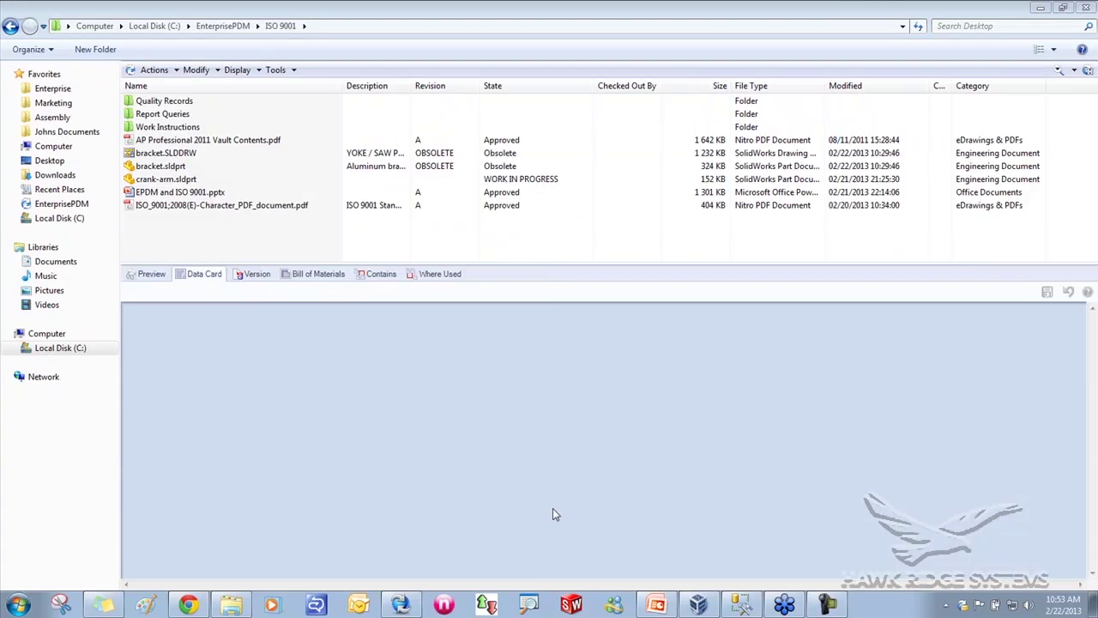
{"action": "left_click", "coordinate": [657, 605]}
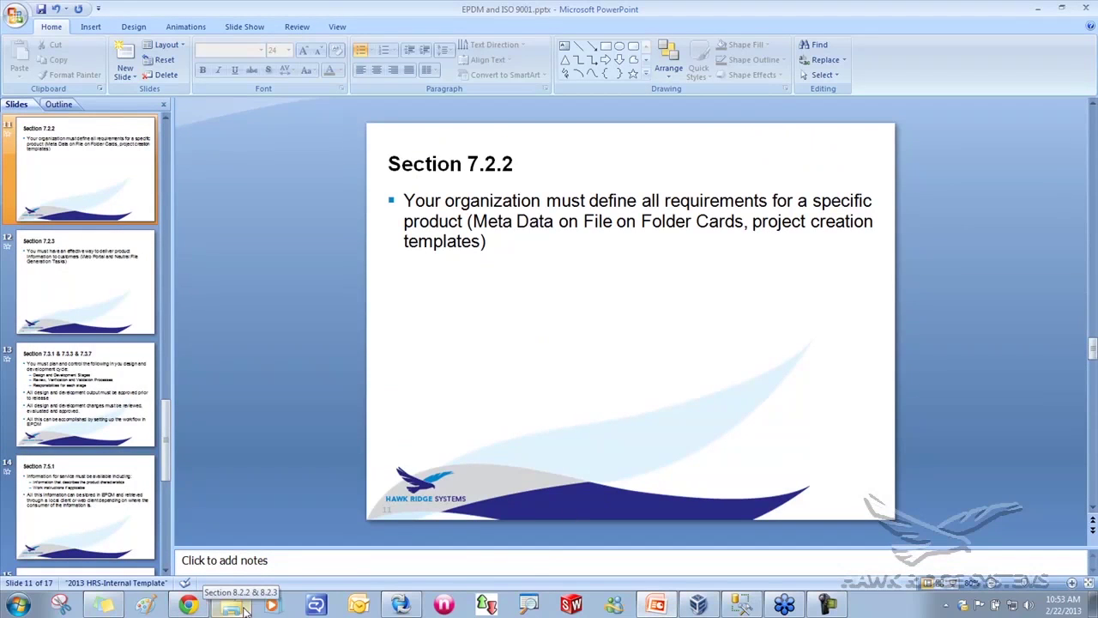
{"action": "mouse_move", "coordinate": [228, 603]}
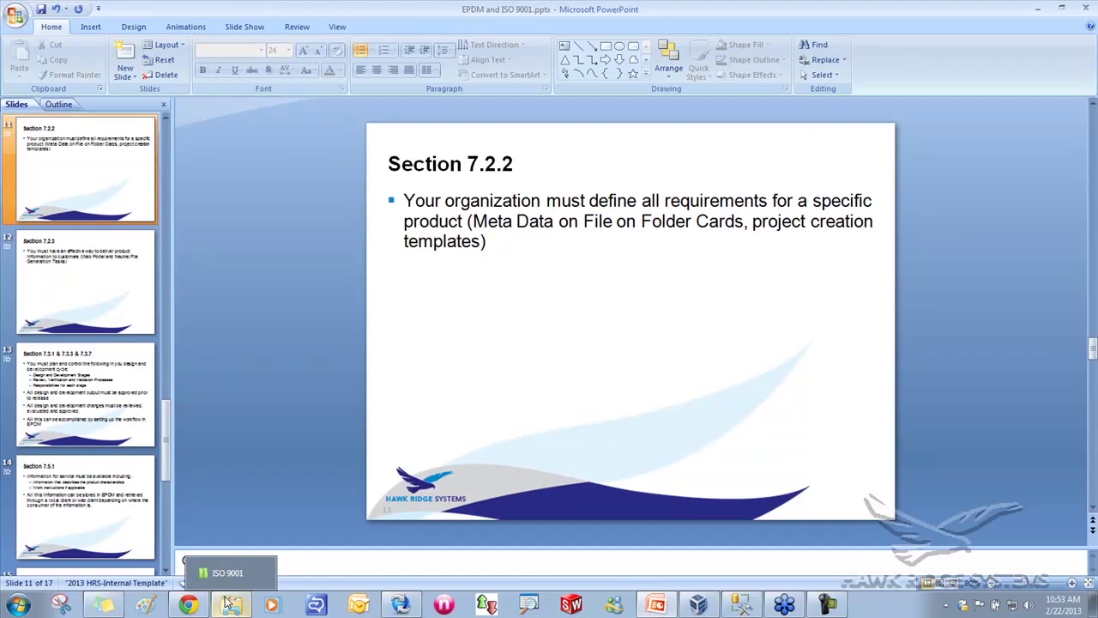
{"action": "left_click", "coordinate": [228, 603]}
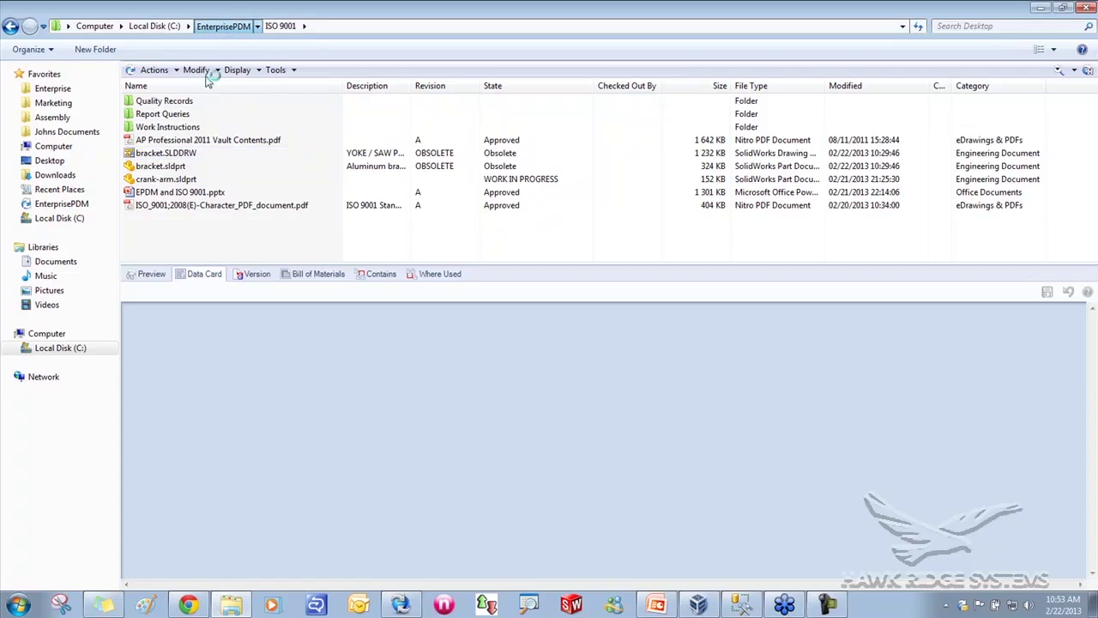
Inside the Engineering folder, start a new Project Structure from the New menu.
{"action": "double_click", "coordinate": [171, 128]}
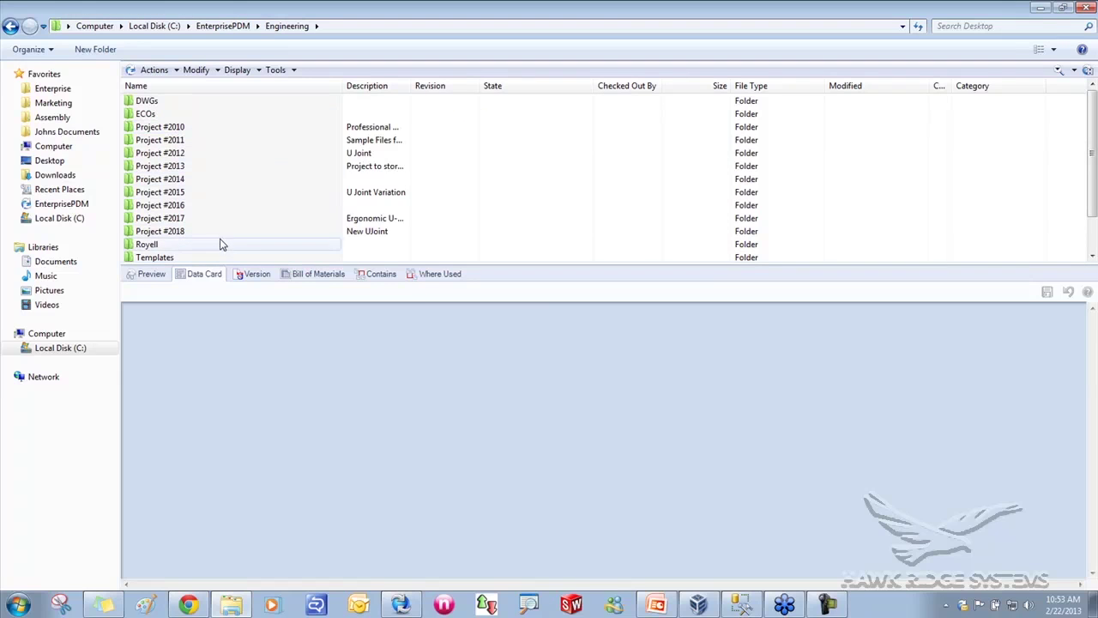
{"action": "right_click", "coordinate": [547, 204]}
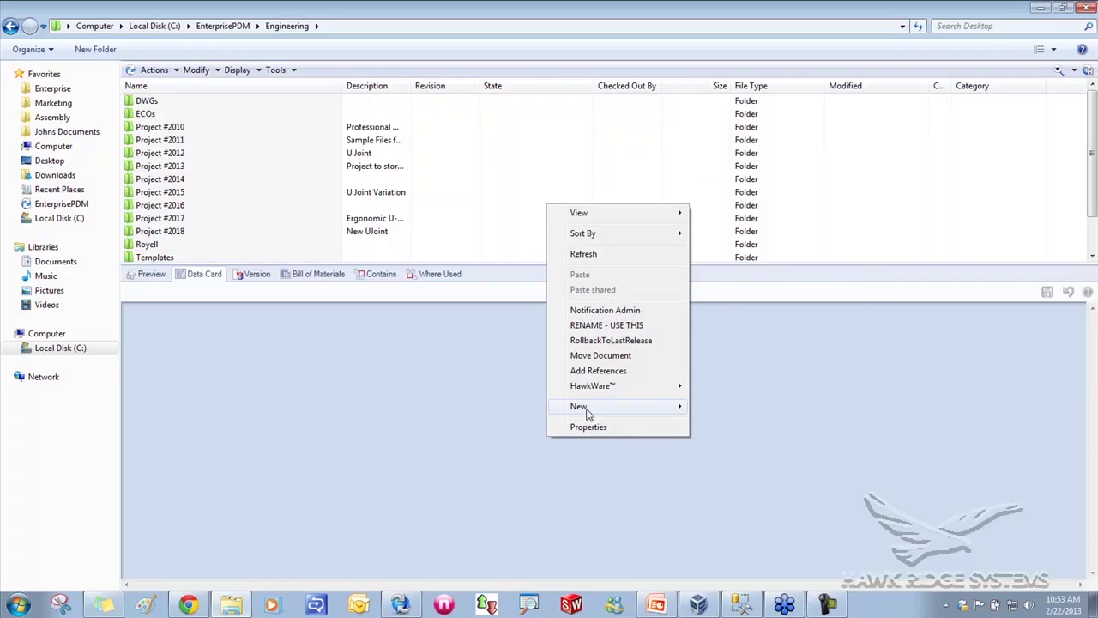
{"action": "mouse_move", "coordinate": [588, 414]}
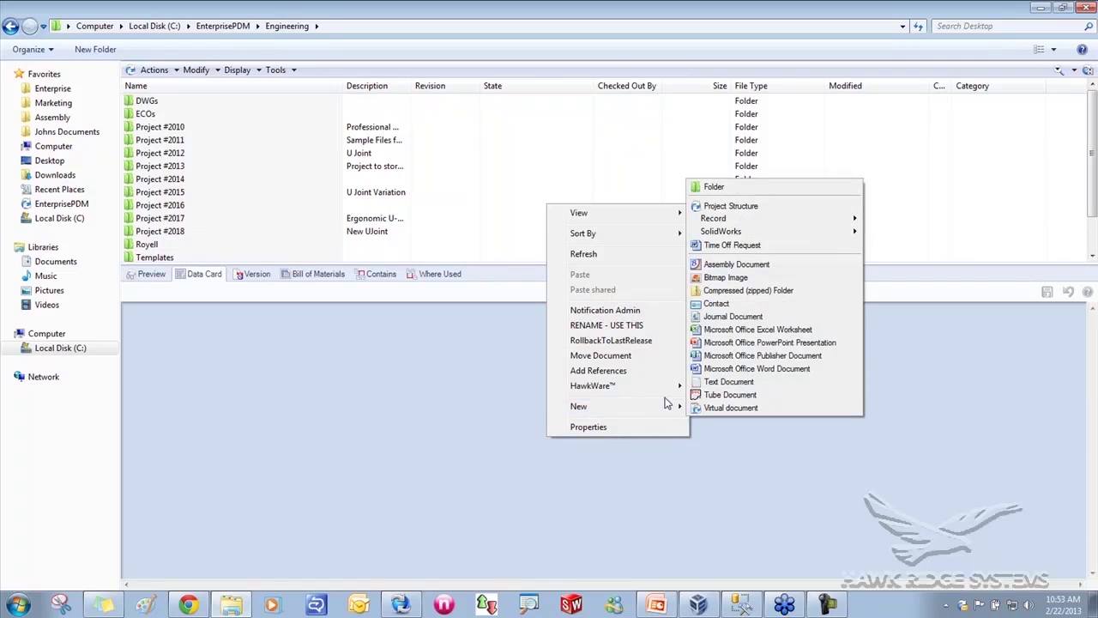
{"action": "left_click", "coordinate": [784, 209]}
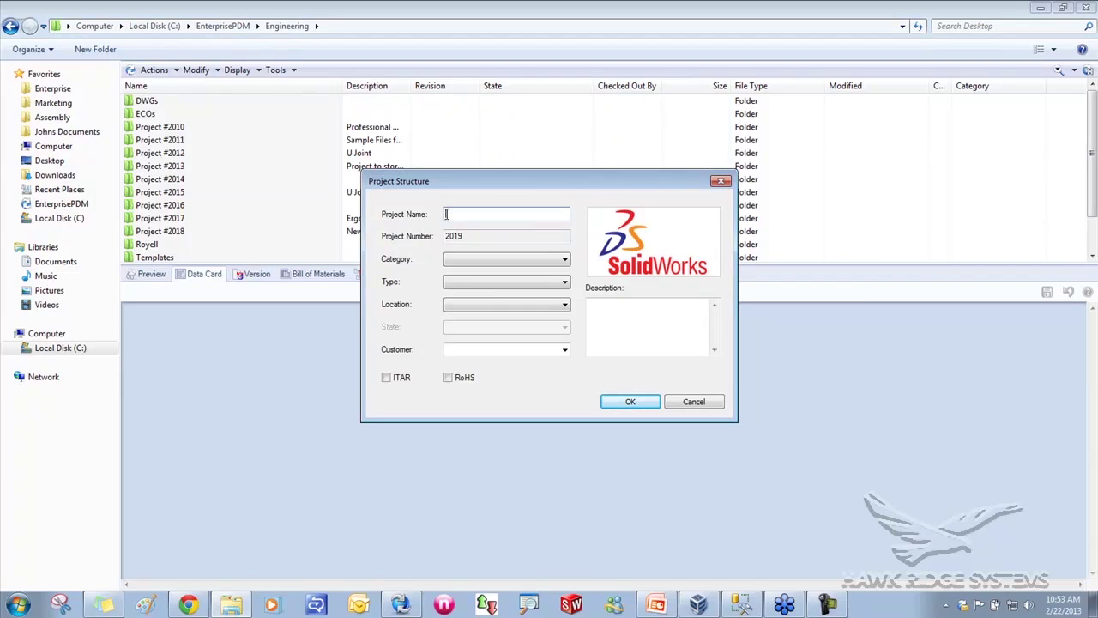
Name the project 'ISO Compliance' and reuse that name as its Description.
{"action": "type", "text": "ISO Compliance"}
{"action": "left_click_drag", "start_coordinate": [532, 218], "coordinate": [355, 170]}
{"action": "key", "text": "ctrl+c"}
{"action": "left_click", "coordinate": [657, 321]}
{"action": "key", "text": "ctrl+v"}
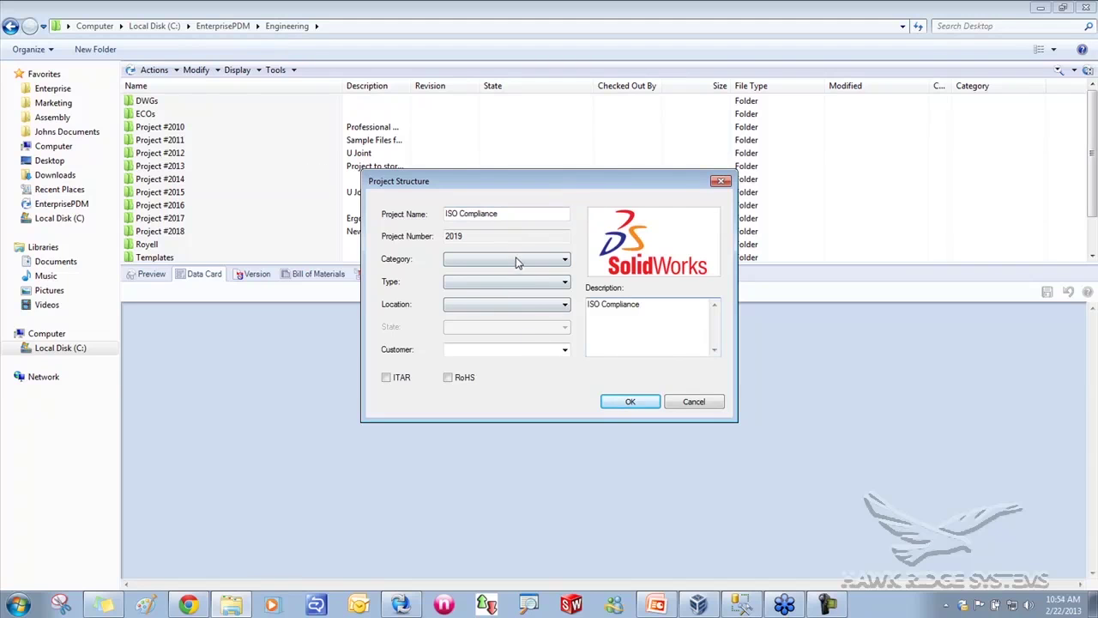
Set the project Category to Sanders & Planers and Type to Orbital Sander.
{"action": "left_click", "coordinate": [517, 262]}
{"action": "left_click", "coordinate": [513, 273]}
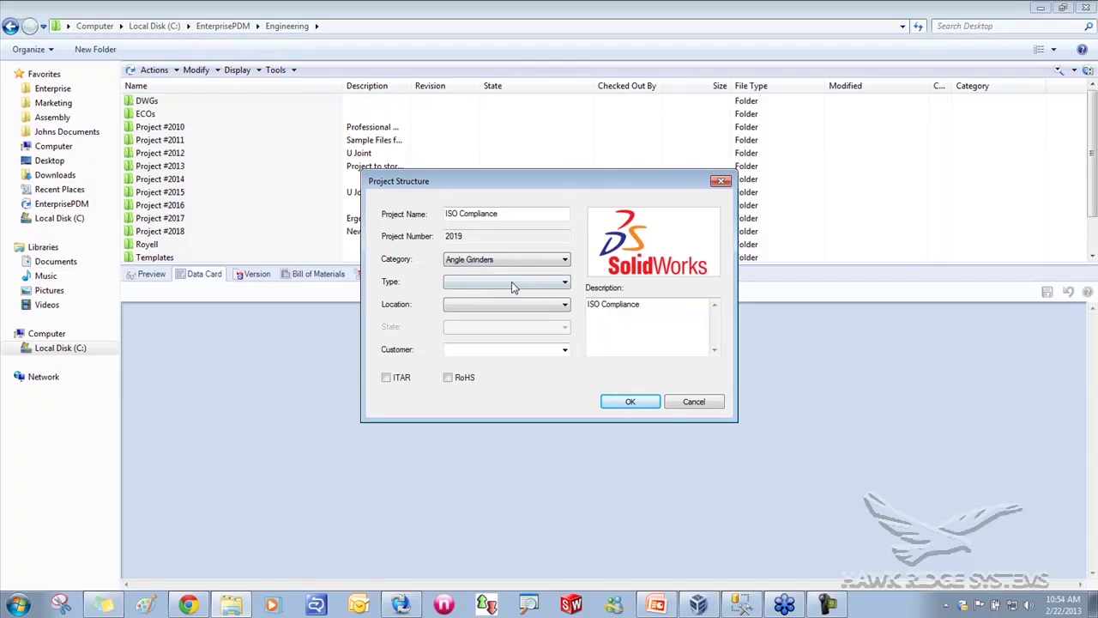
{"action": "left_click", "coordinate": [511, 283]}
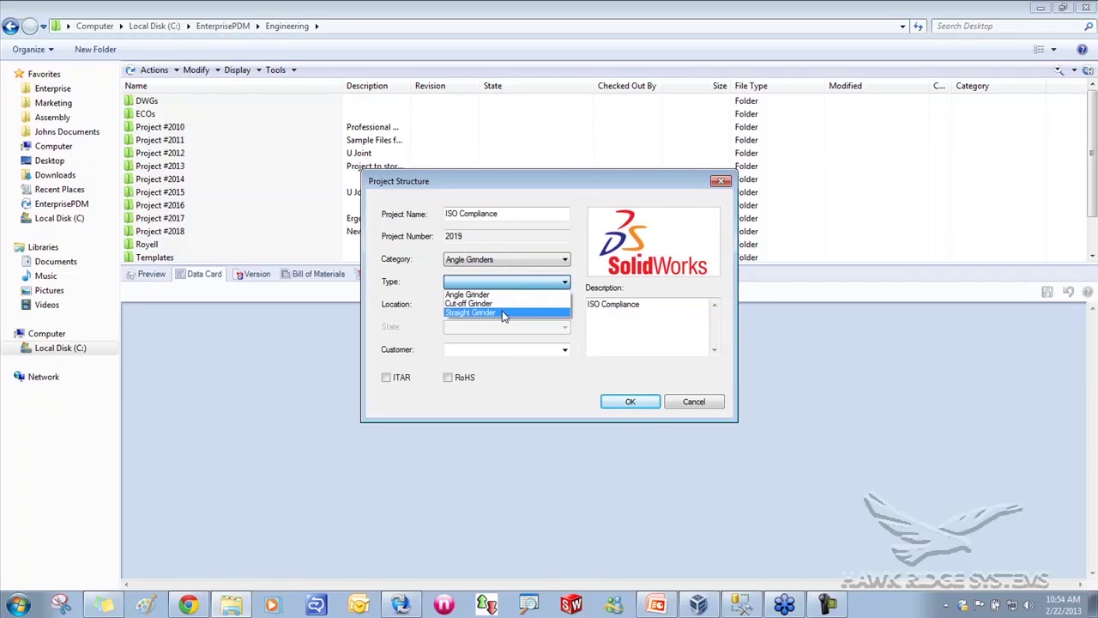
{"action": "left_click", "coordinate": [502, 311]}
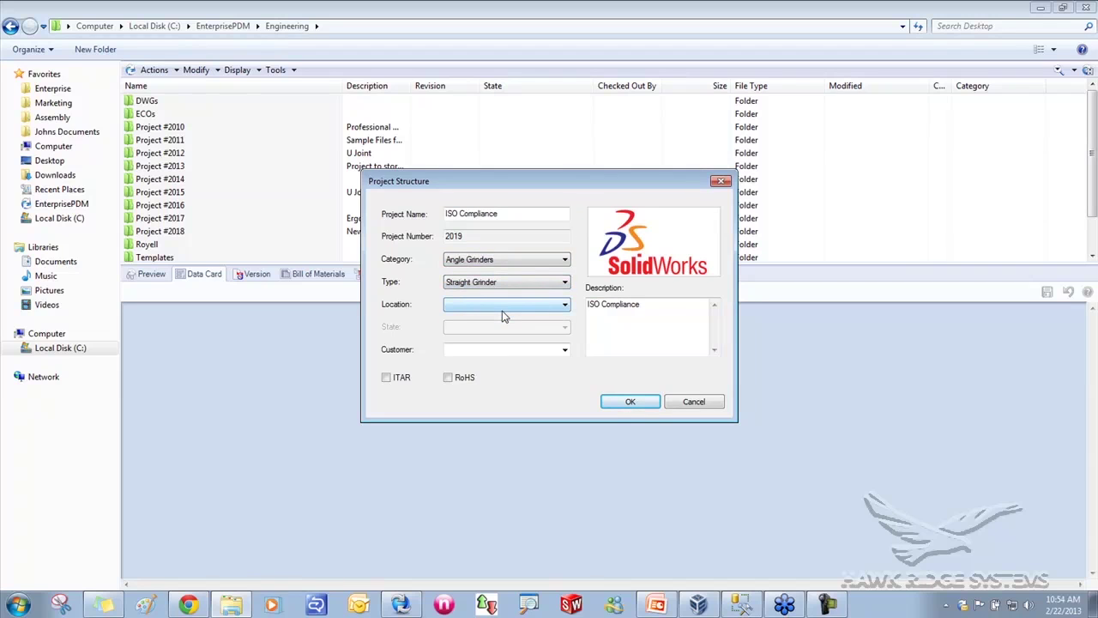
{"action": "left_click", "coordinate": [526, 262]}
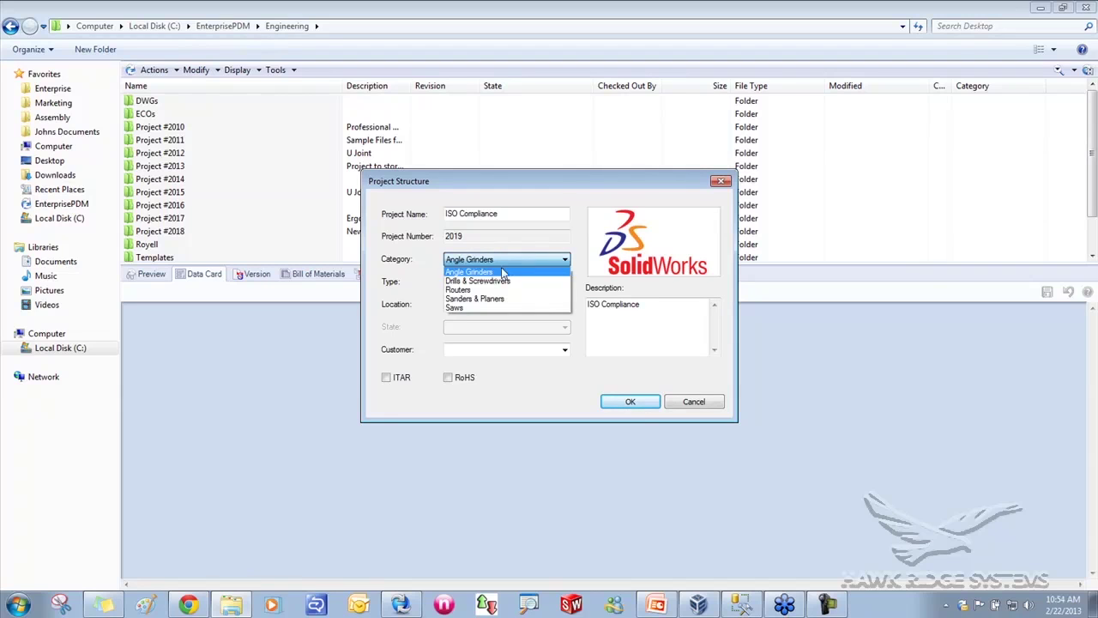
{"action": "left_click", "coordinate": [485, 299]}
{"action": "left_click", "coordinate": [505, 285]}
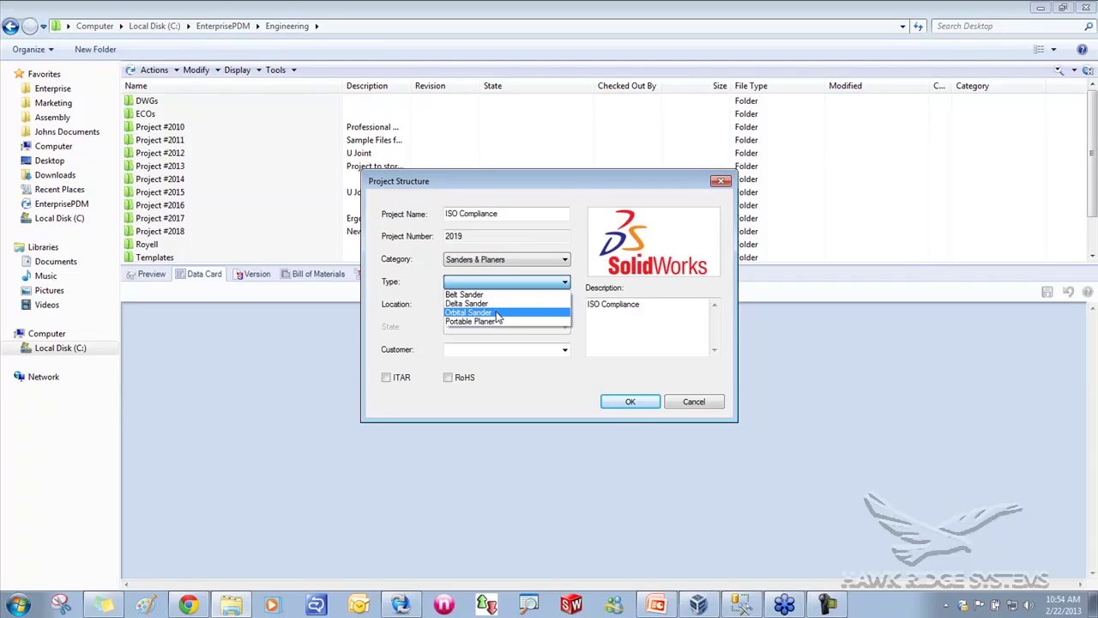
{"action": "left_click", "coordinate": [496, 314]}
Set location United States of America, state California, customer ISO.Org, tick RoHS, and create the project.
{"action": "left_click", "coordinate": [554, 310]}
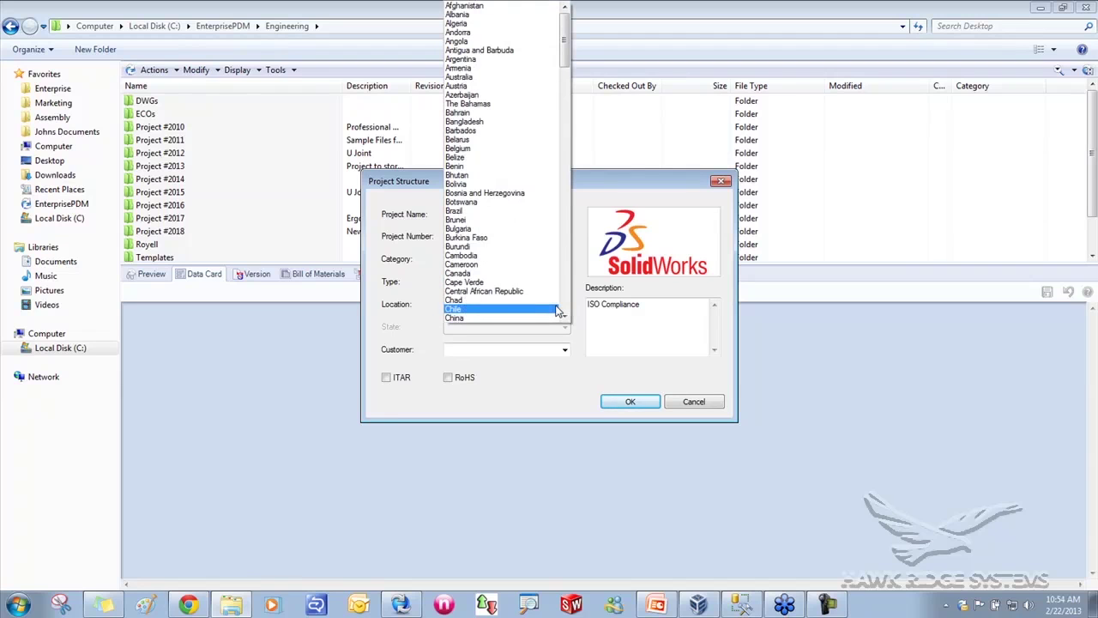
{"action": "key", "text": "n"}
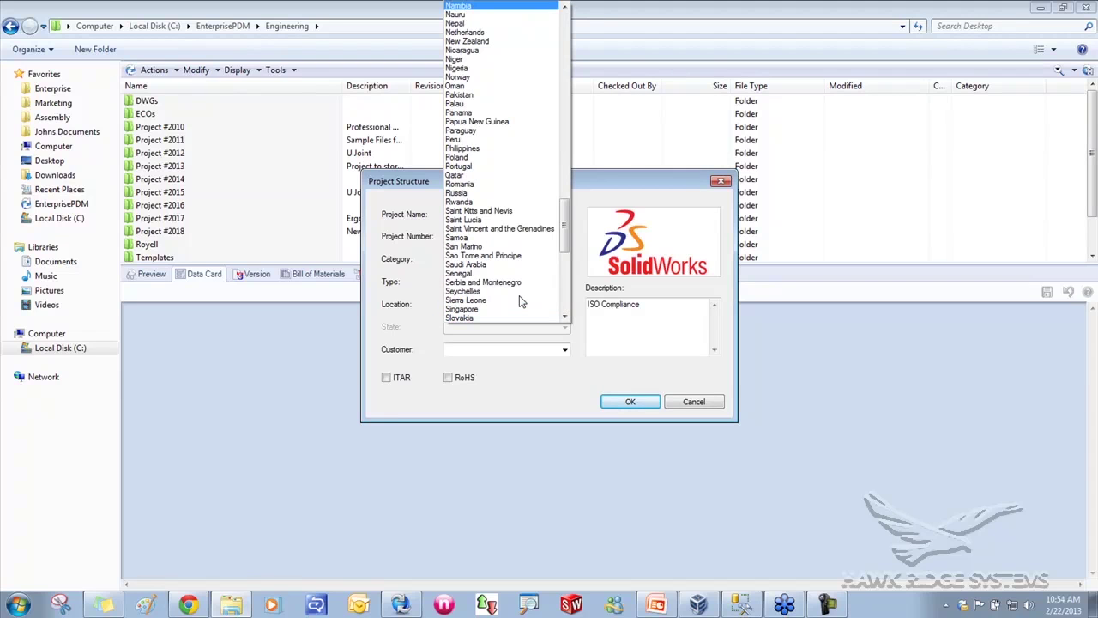
{"action": "scroll", "coordinate": [520, 295], "scroll_direction": "down", "scroll_amount": 9}
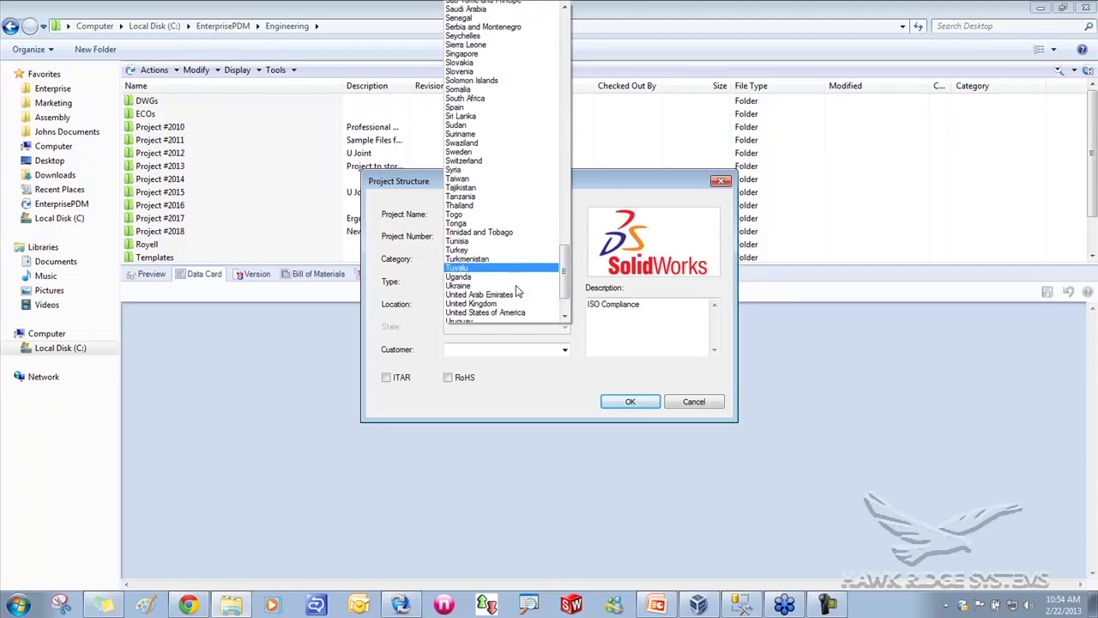
{"action": "left_click", "coordinate": [503, 311]}
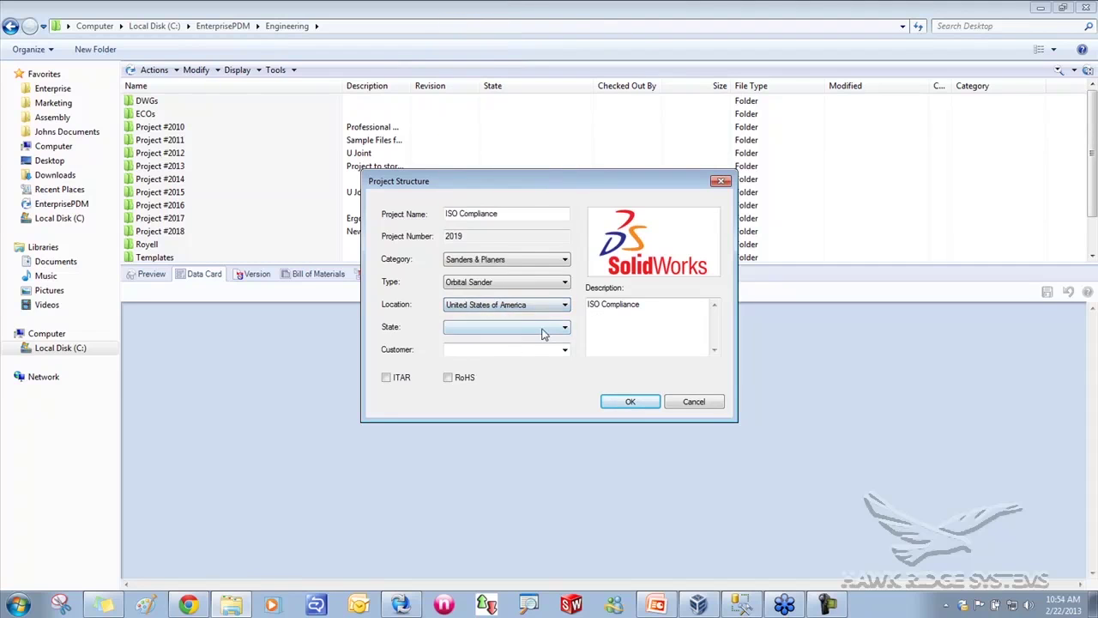
{"action": "left_click", "coordinate": [542, 331]}
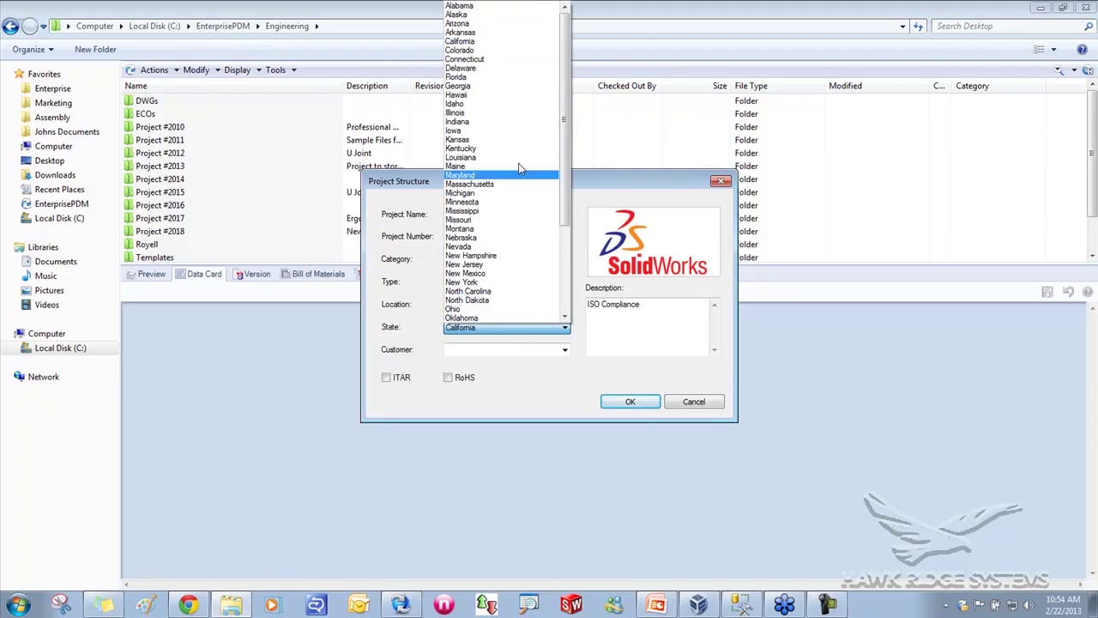
{"action": "left_click", "coordinate": [480, 41]}
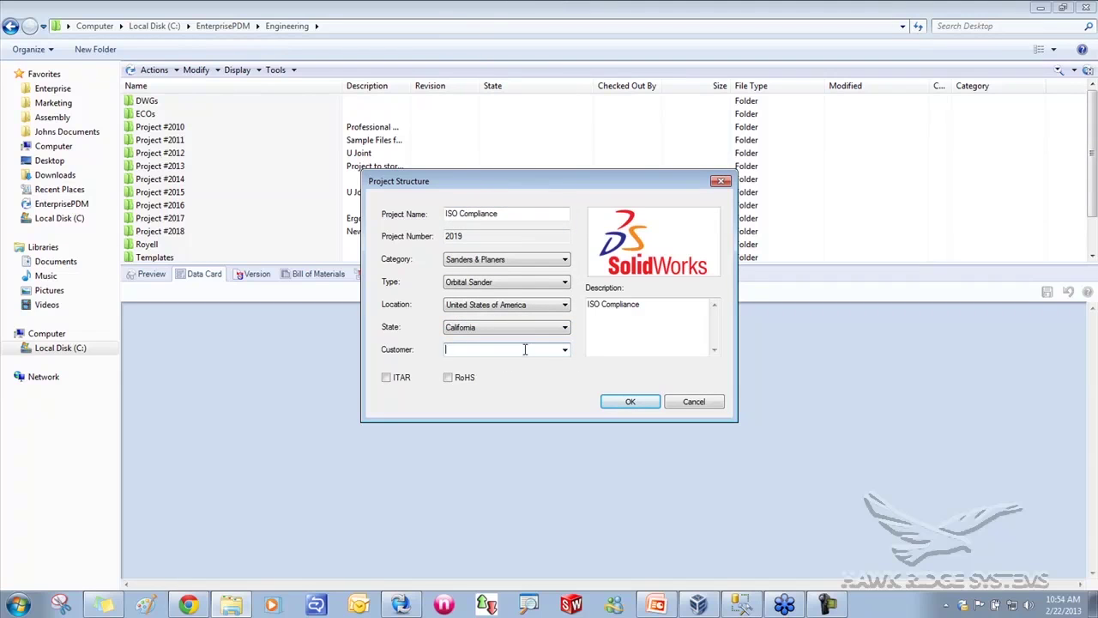
{"action": "type", "text": "ISO.Org"}
{"action": "left_click", "coordinate": [448, 378]}
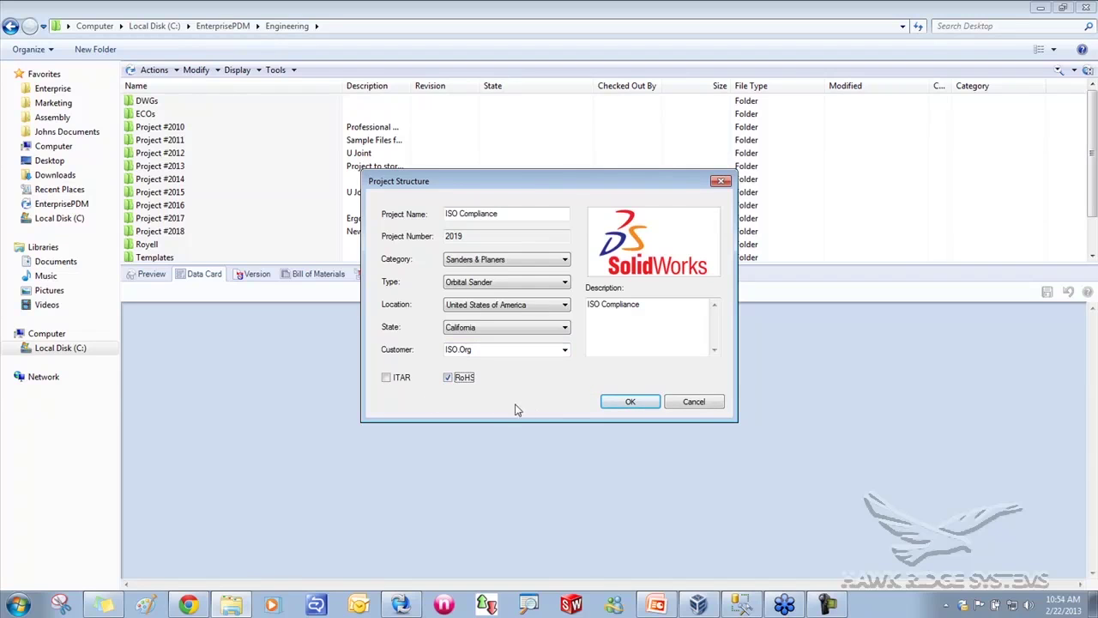
{"action": "left_click", "coordinate": [627, 403]}
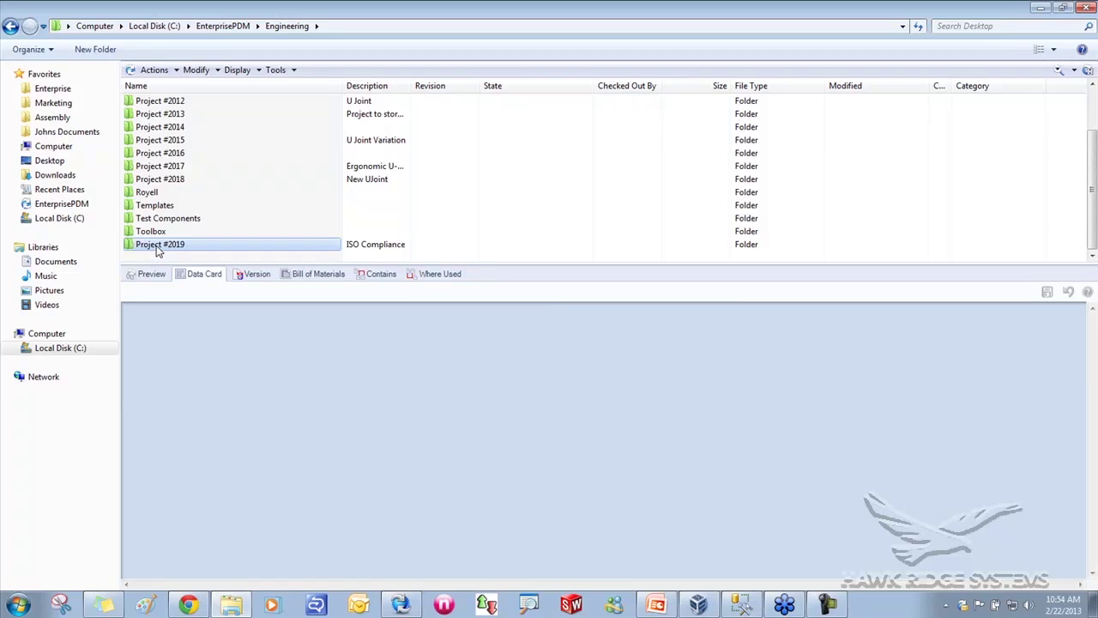
Check Project #2019's template subfolders, then resume the PowerPoint slideshow and advance one slide.
{"action": "double_click", "coordinate": [157, 246]}
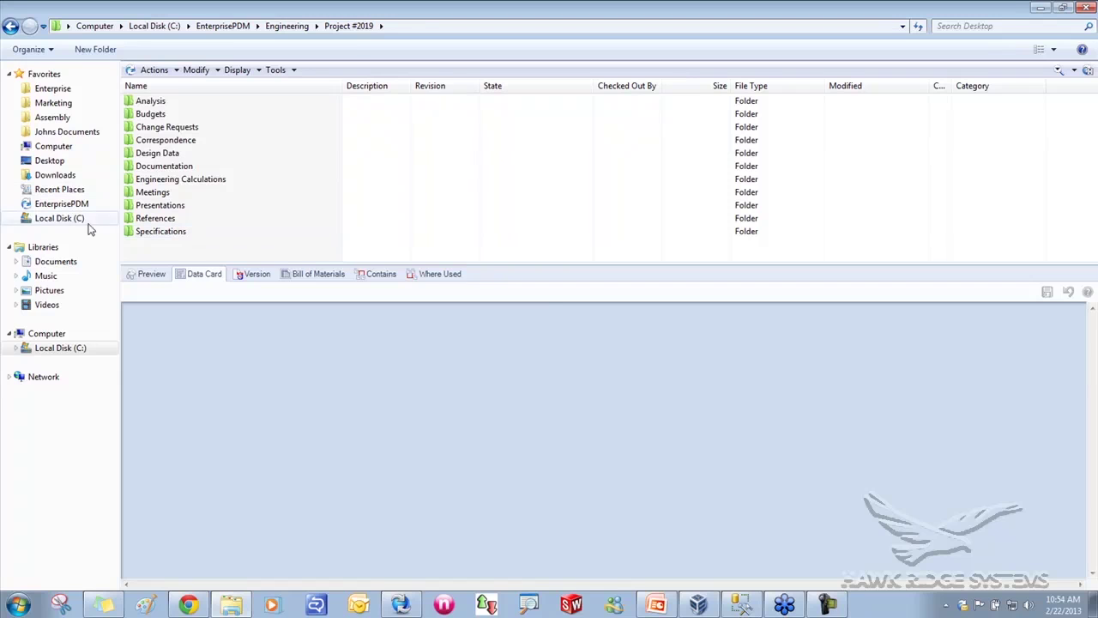
{"action": "left_click", "coordinate": [12, 27]}
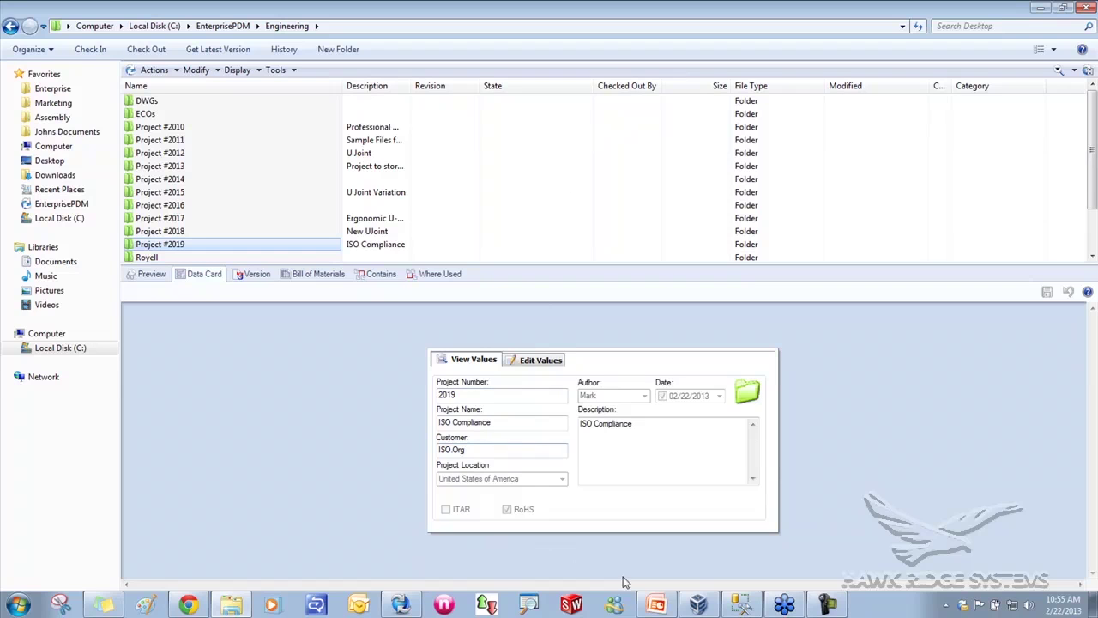
{"action": "left_click", "coordinate": [660, 603]}
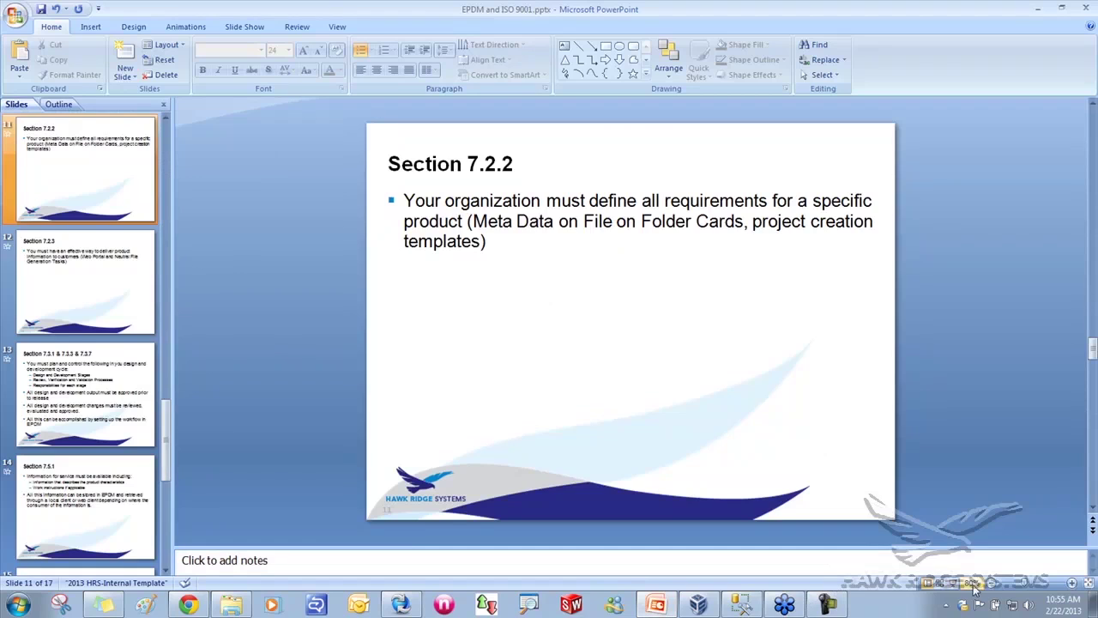
{"action": "key", "text": "shift+F5"}
{"action": "key", "text": "Right"}
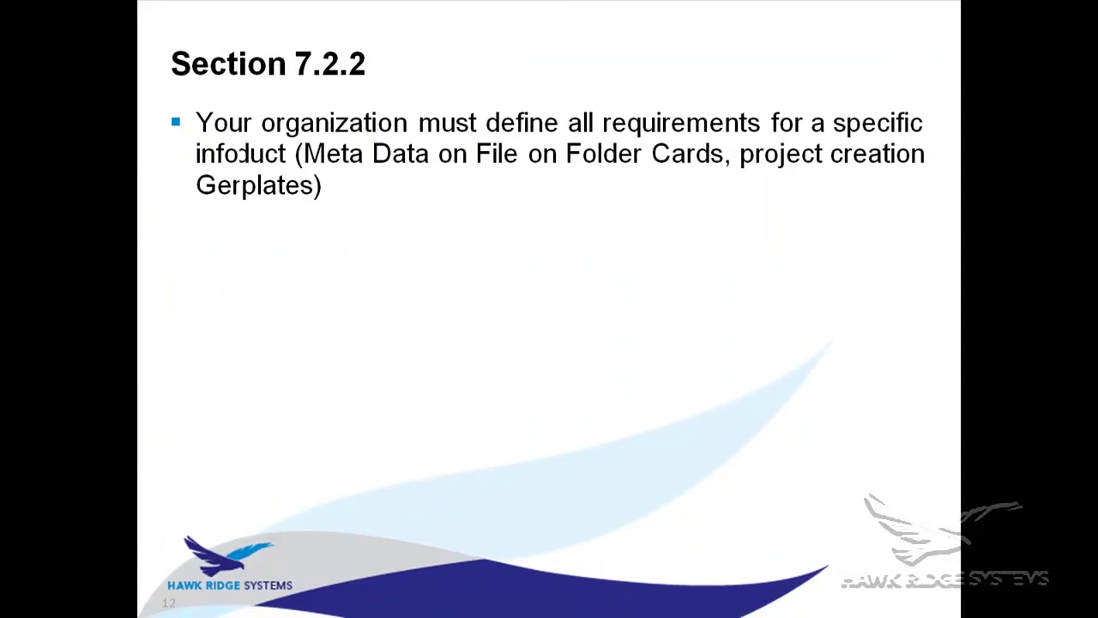
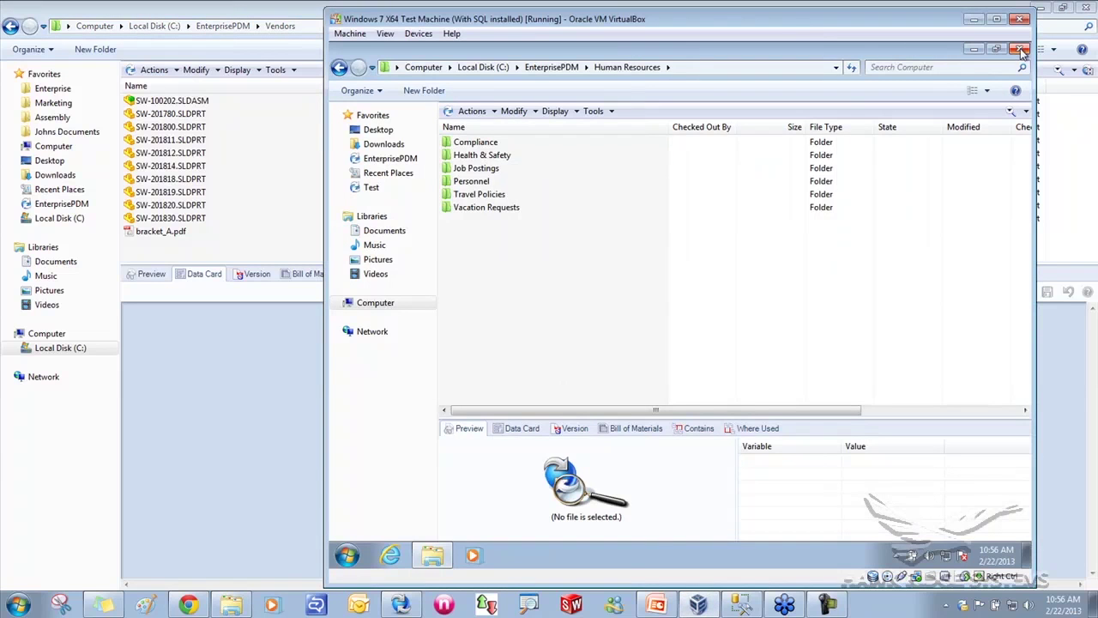
Close the Explorer window showing the EnterprisePDM Human Resources folder on the test machine.
{"action": "left_click", "coordinate": [1020, 49]}
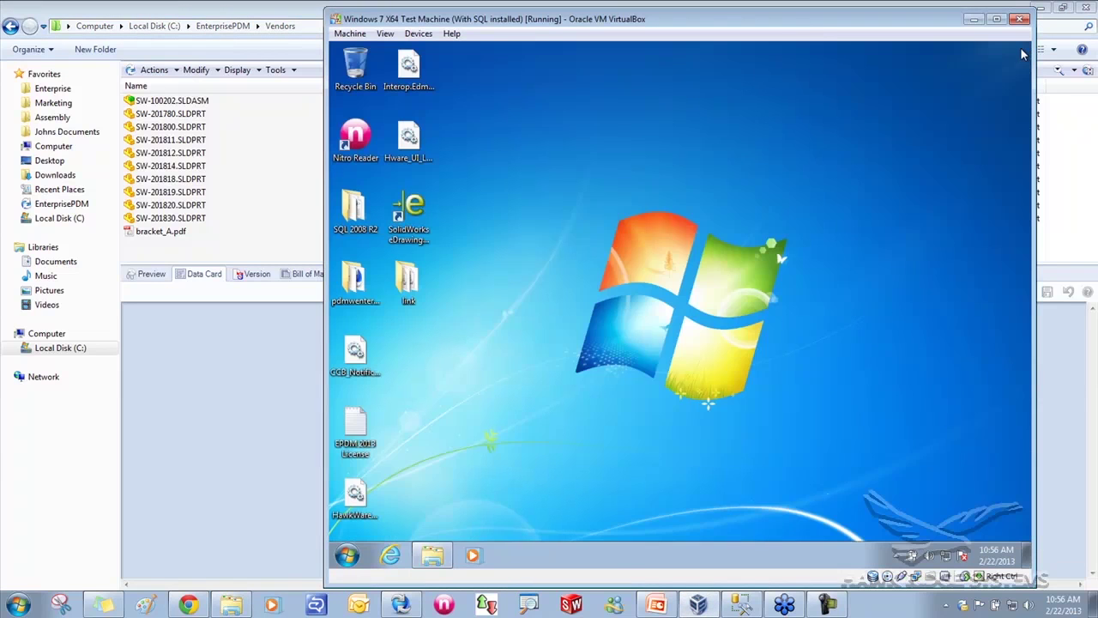
Launch Internet Explorer in the VM, browse to hawk/EPDMWeb, and accept the web client update message.
{"action": "left_click", "coordinate": [391, 556]}
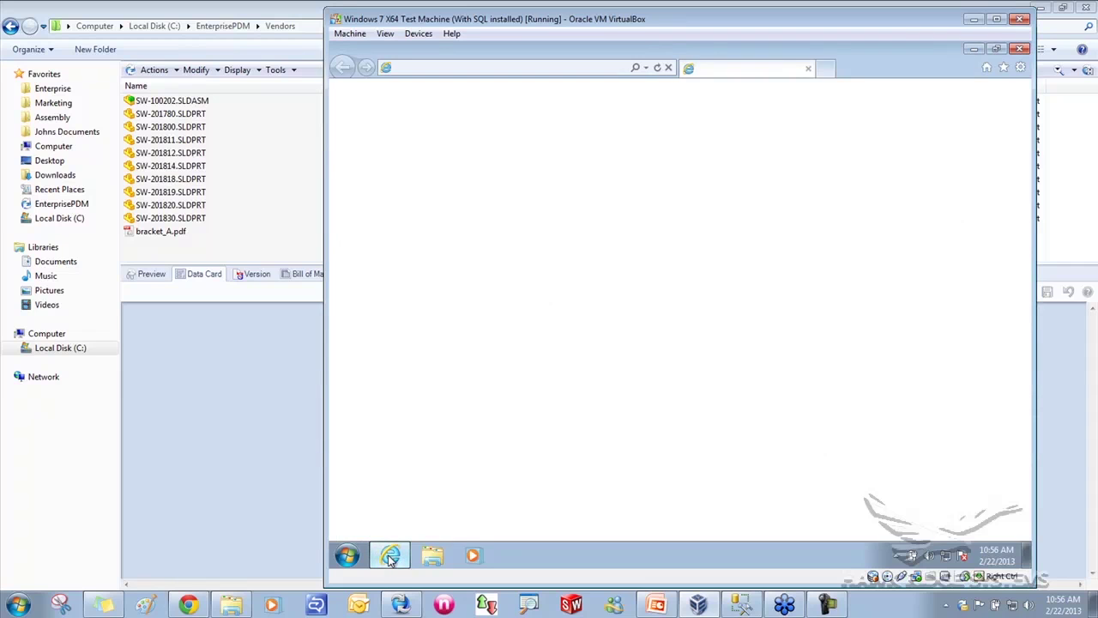
{"action": "mouse_move", "coordinate": [386, 549]}
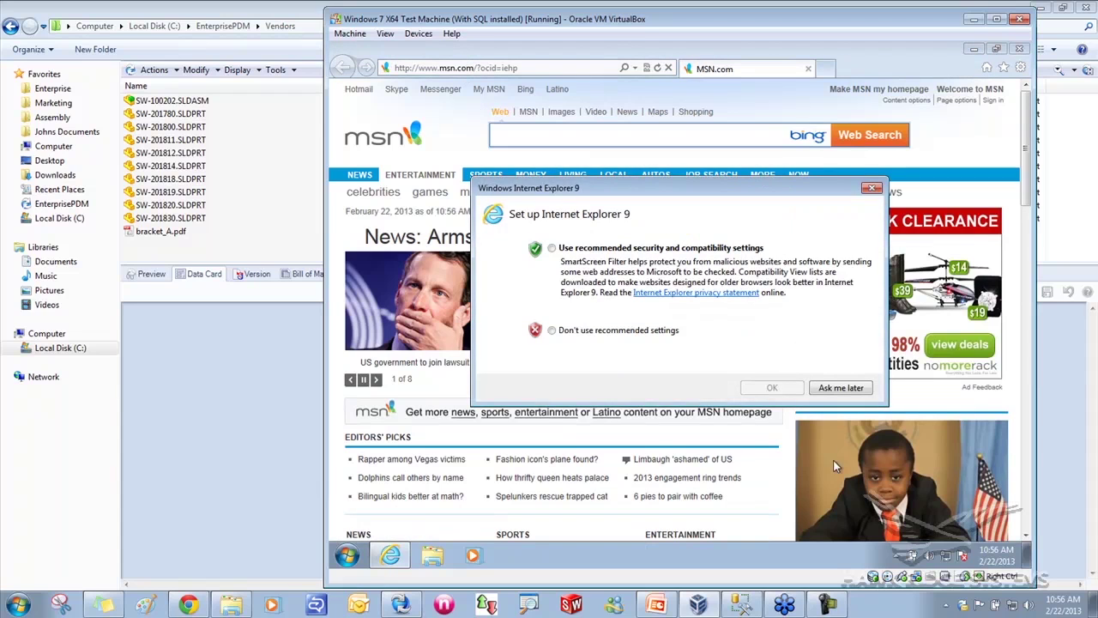
{"action": "left_click", "coordinate": [841, 389]}
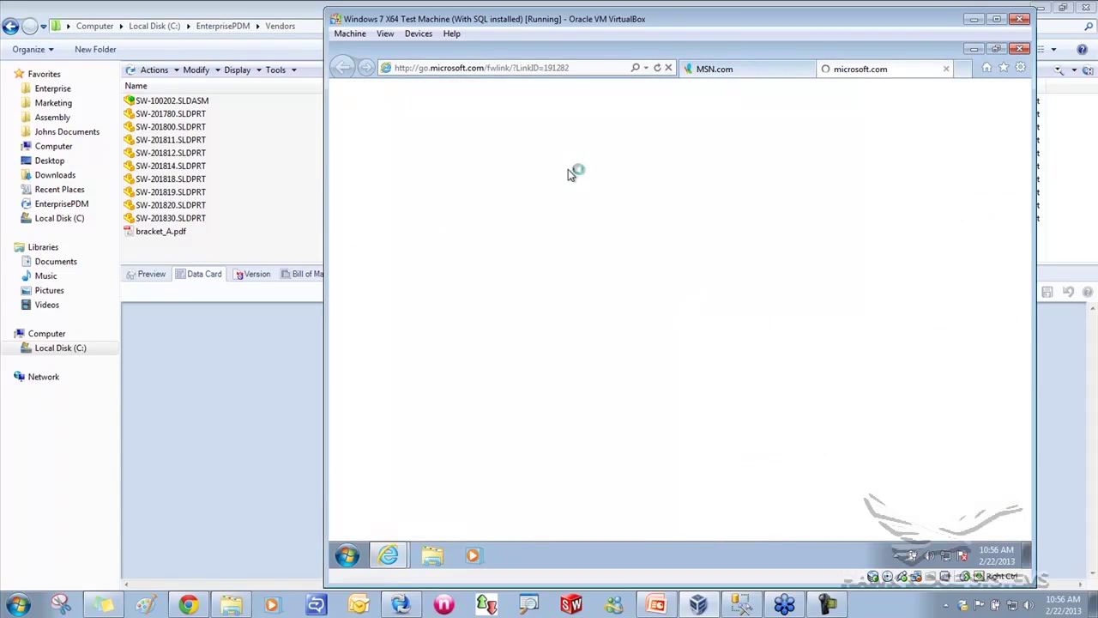
{"action": "left_click", "coordinate": [468, 69]}
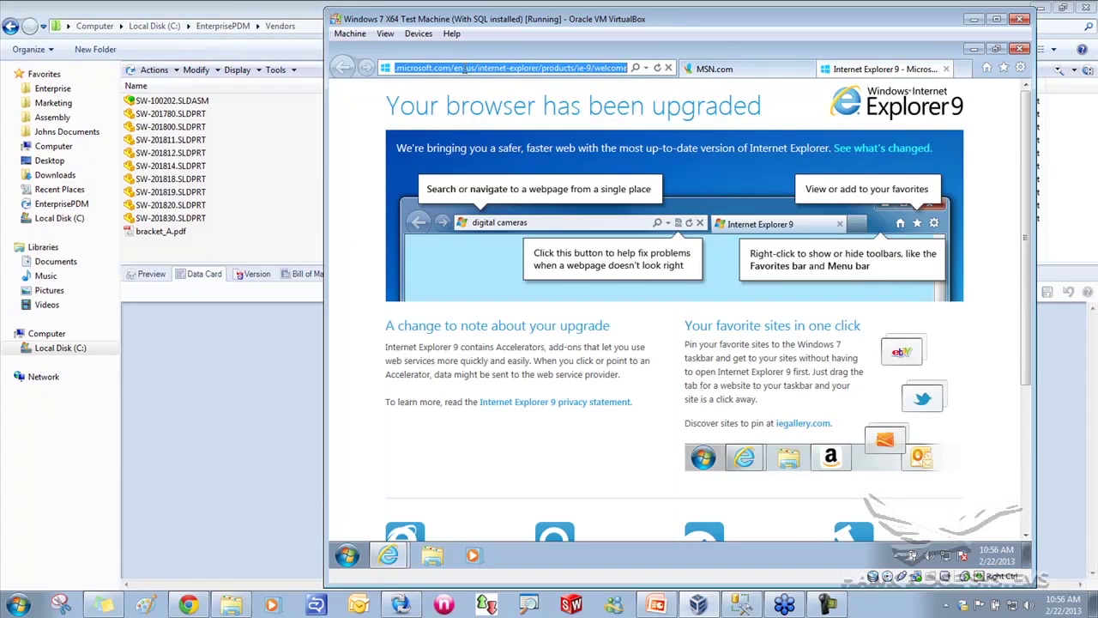
{"action": "type", "text": "hawk"}
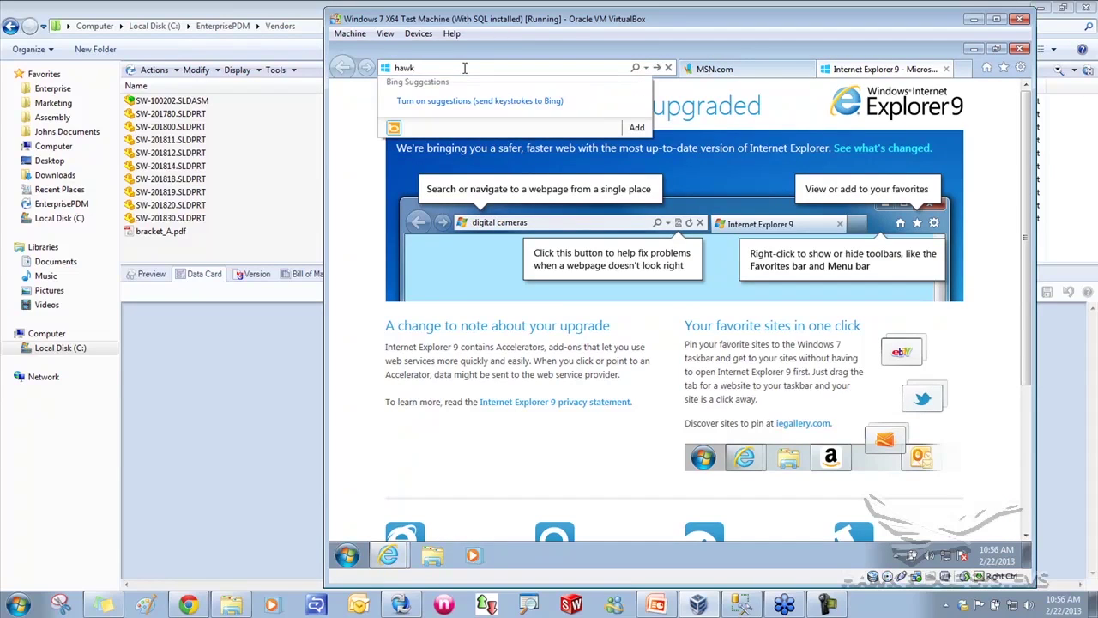
{"action": "type", "text": "/EPDMWeb"}
{"action": "key", "text": "Return"}
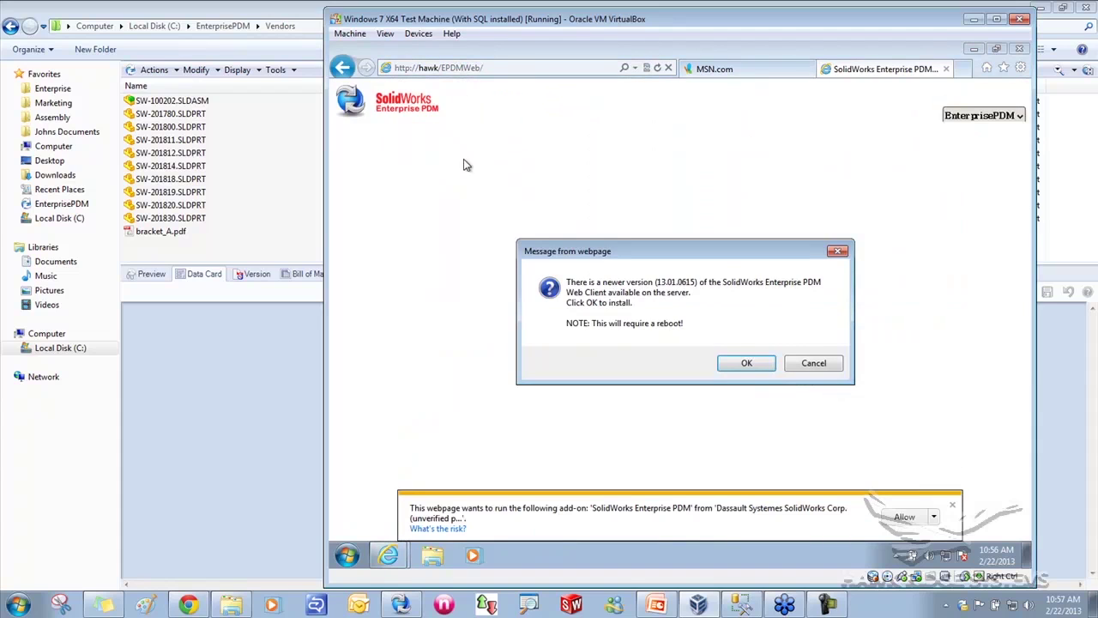
{"action": "left_click", "coordinate": [752, 363]}
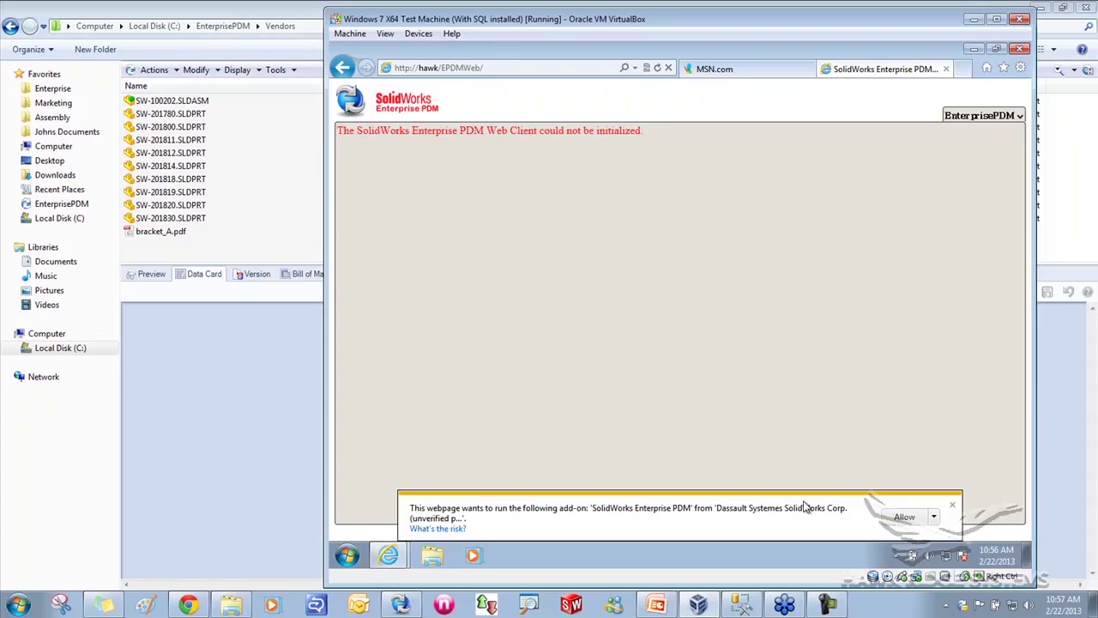
Minimize the VM, start Internet Explorer on the host, and go to hawk/EPDMWeb from the address suggestions.
{"action": "left_click", "coordinate": [974, 18]}
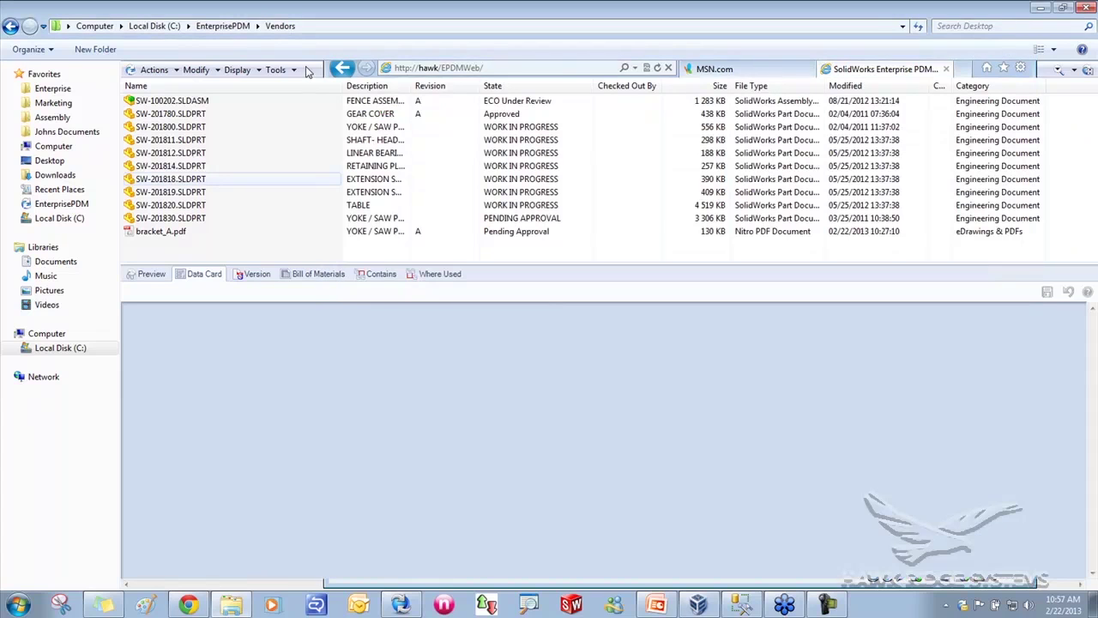
{"action": "left_click", "coordinate": [7, 607]}
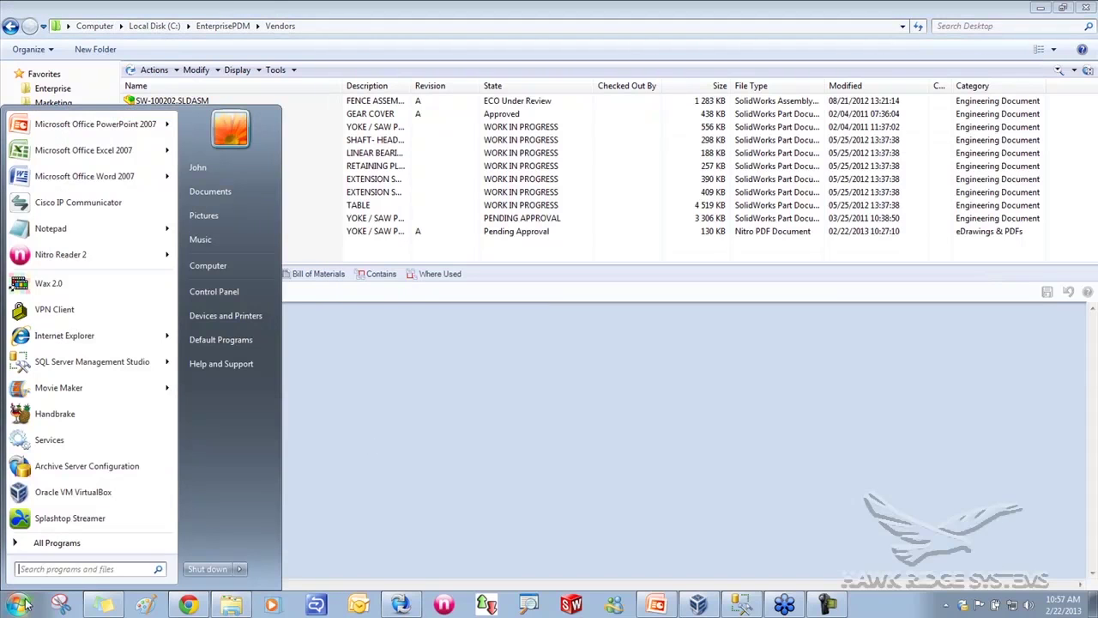
{"action": "left_click", "coordinate": [79, 334]}
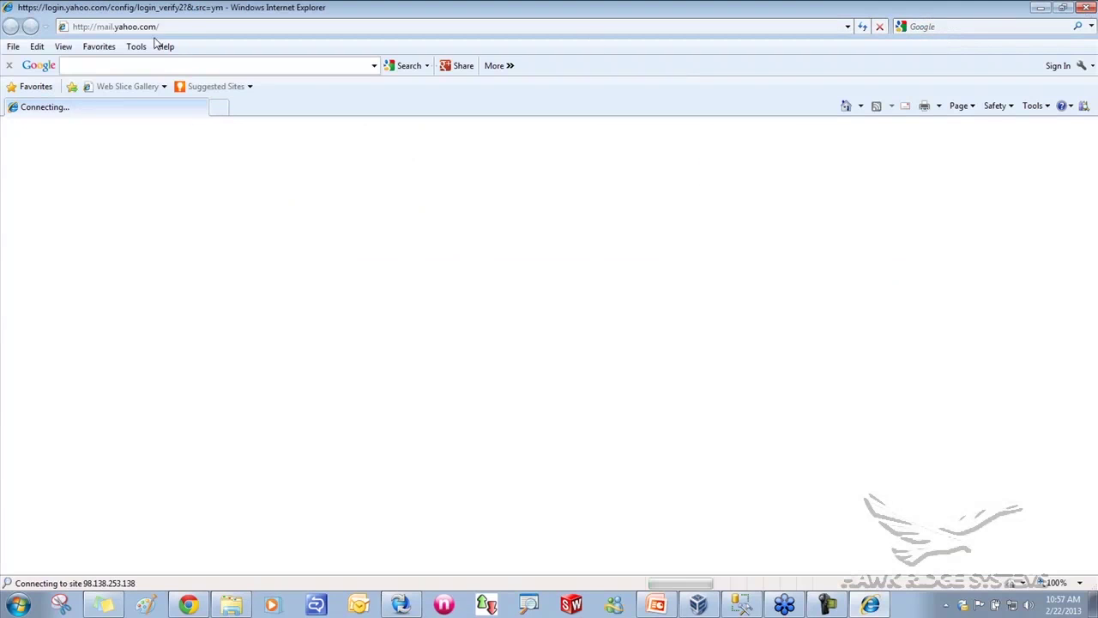
{"action": "left_click", "coordinate": [166, 25]}
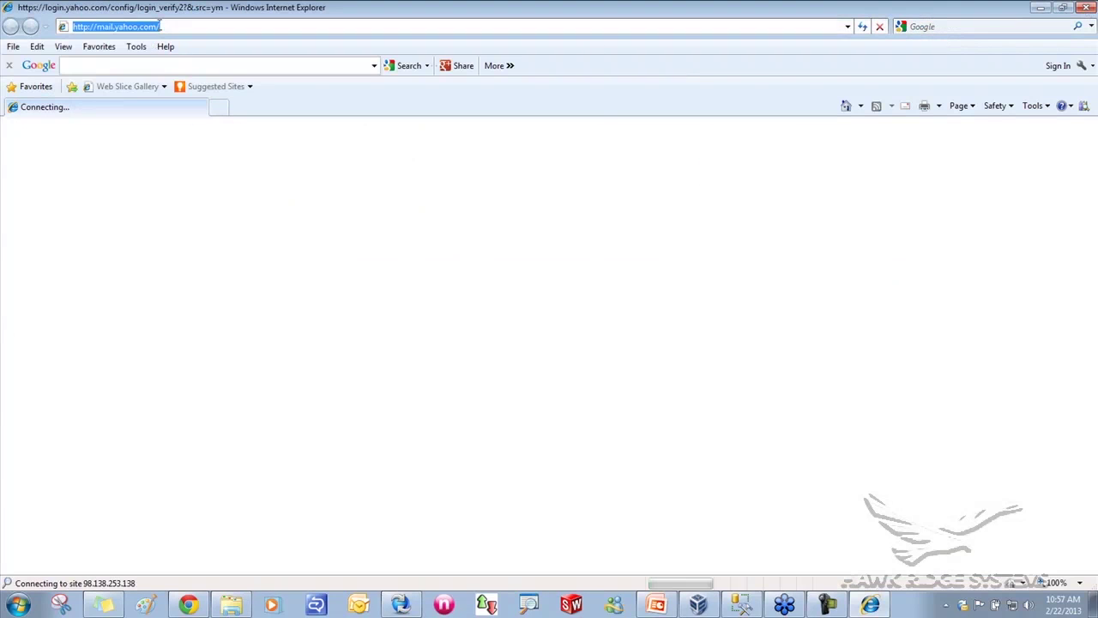
{"action": "type", "text": "hawk"}
{"action": "key", "text": "Down"}
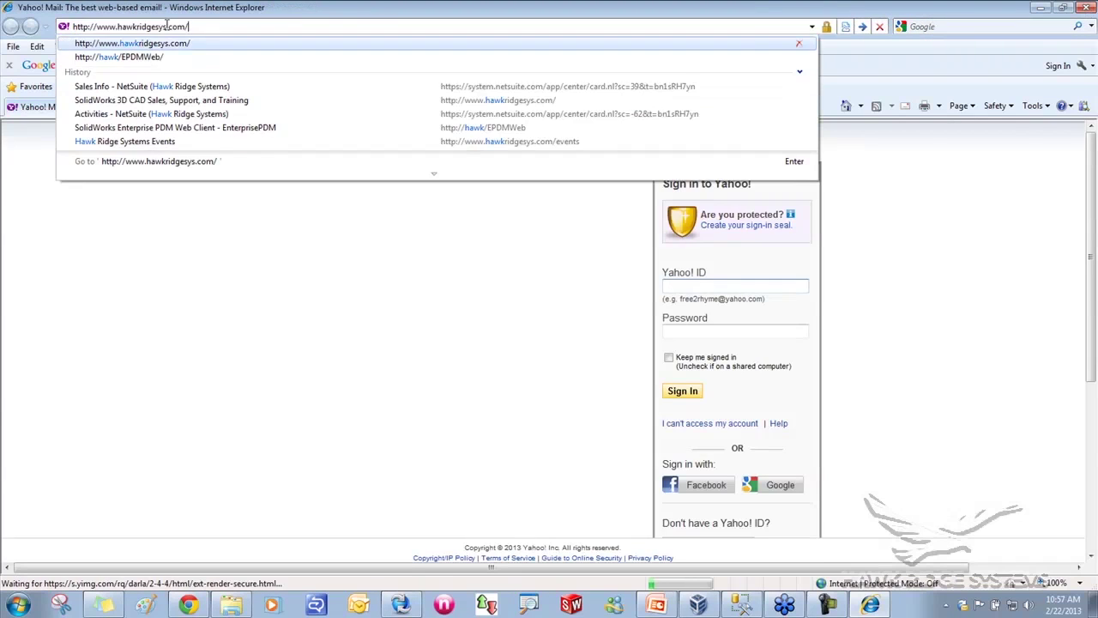
{"action": "key", "text": "Down"}
{"action": "key", "text": "Return"}
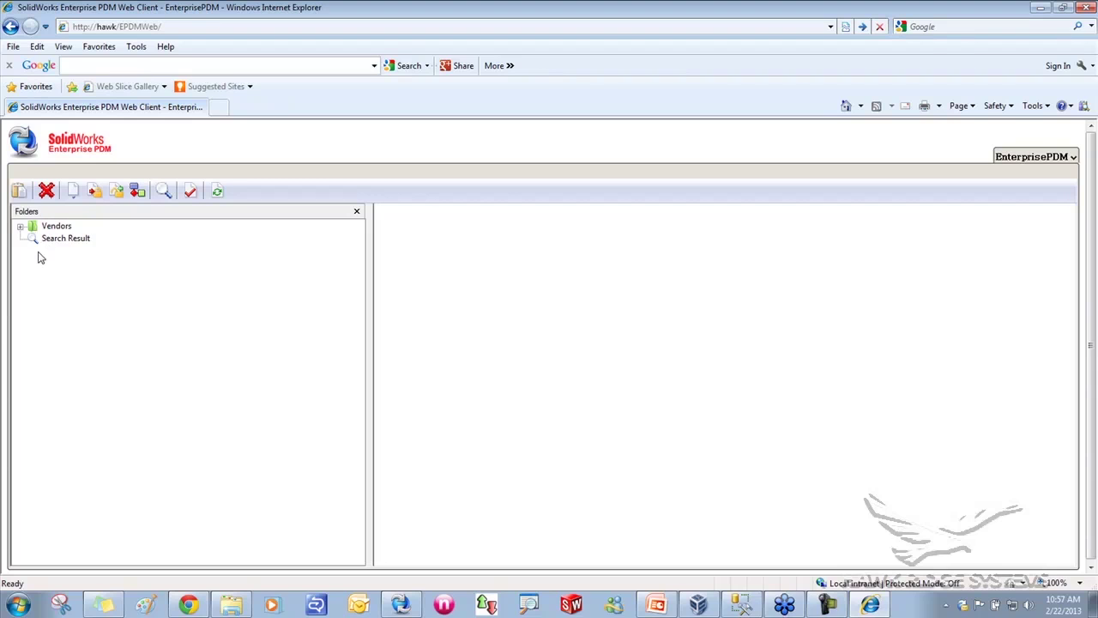
Expand the Vendors folder and log in to the vault, agreeing to end the other session.
{"action": "left_click", "coordinate": [21, 227]}
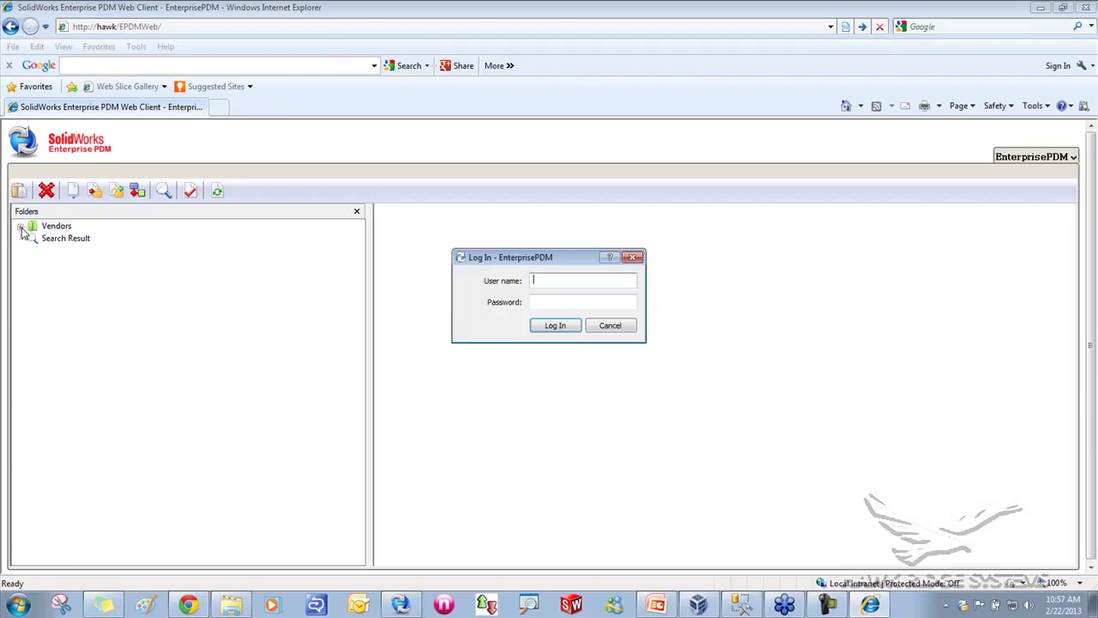
{"action": "type", "text": "vendor"}
{"action": "key", "text": "Return"}
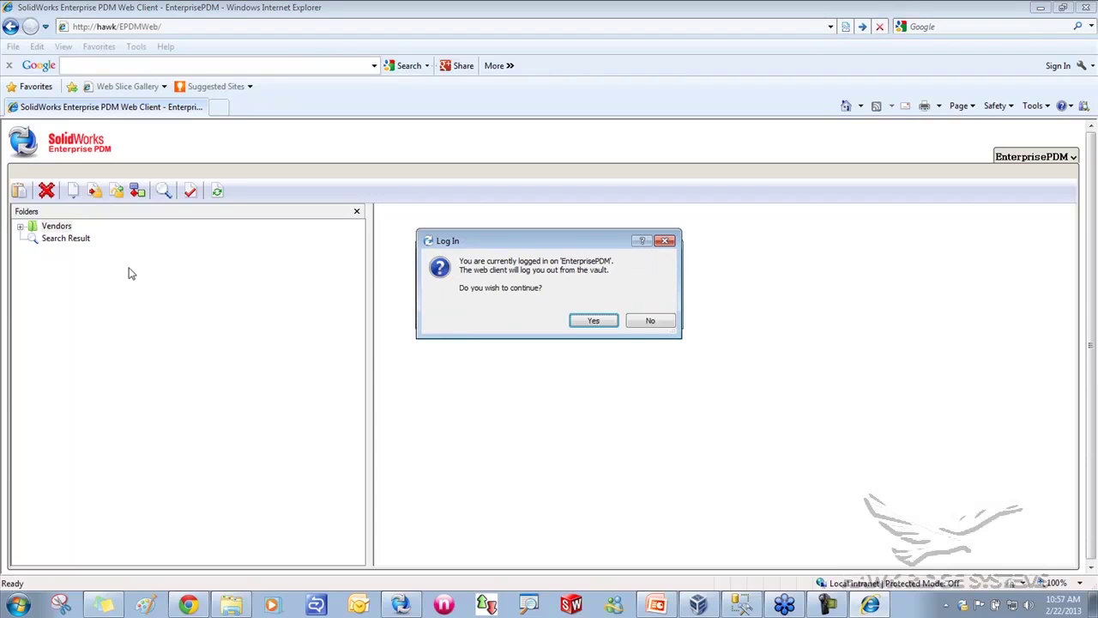
{"action": "left_click", "coordinate": [592, 326]}
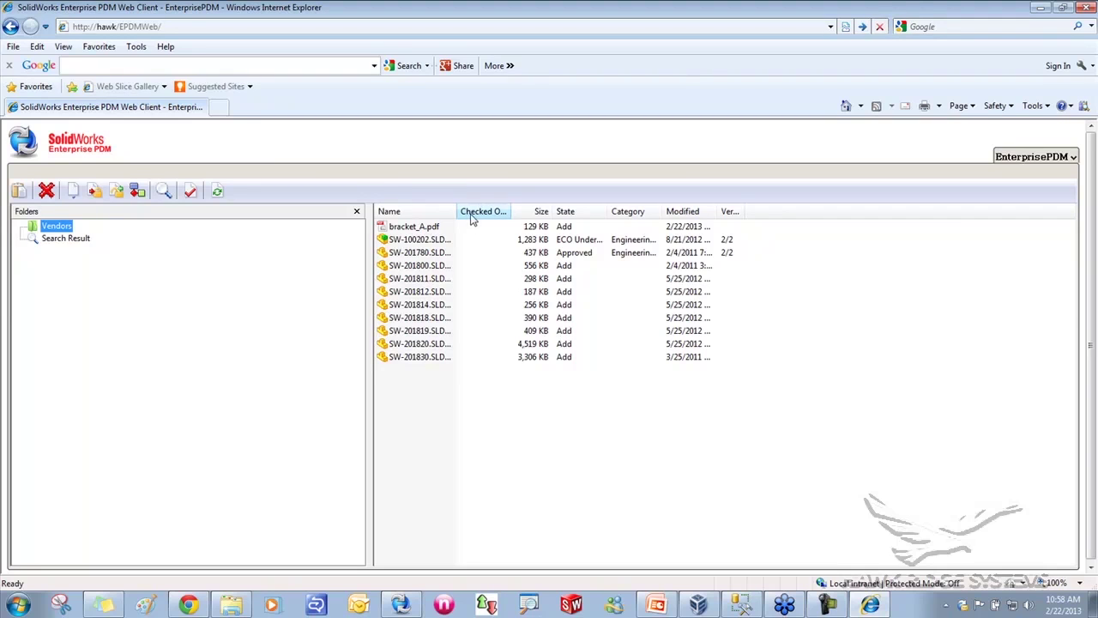
Widen the Name column and view, then close, the properties of SW-201830.SLDPRT.
{"action": "left_click_drag", "start_coordinate": [455, 210], "coordinate": [515, 211]}
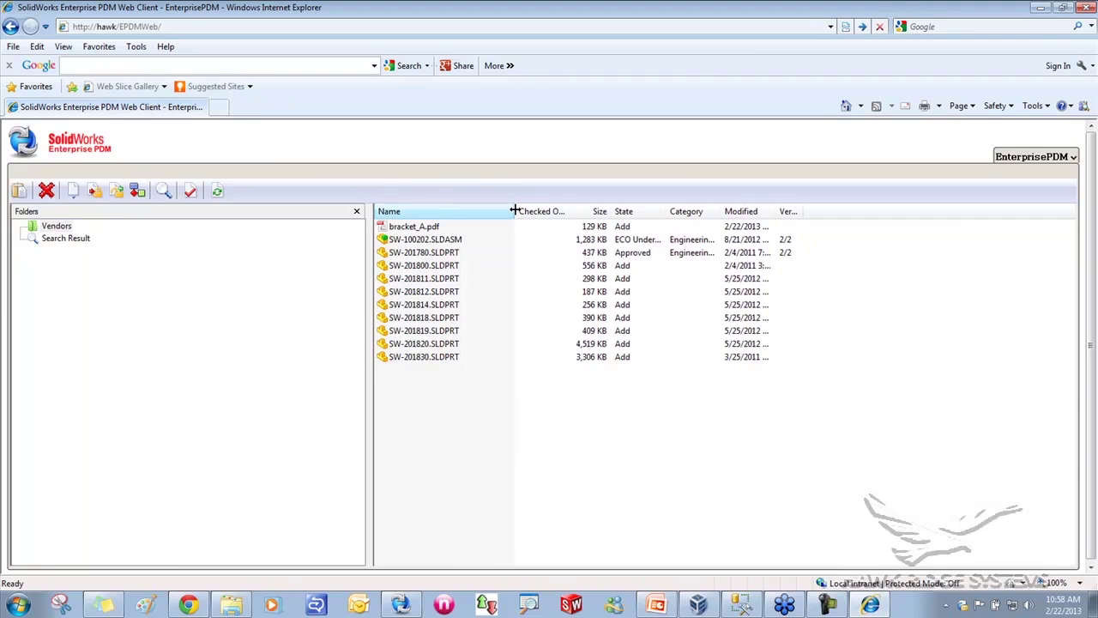
{"action": "right_click", "coordinate": [420, 357]}
{"action": "left_click", "coordinate": [453, 429]}
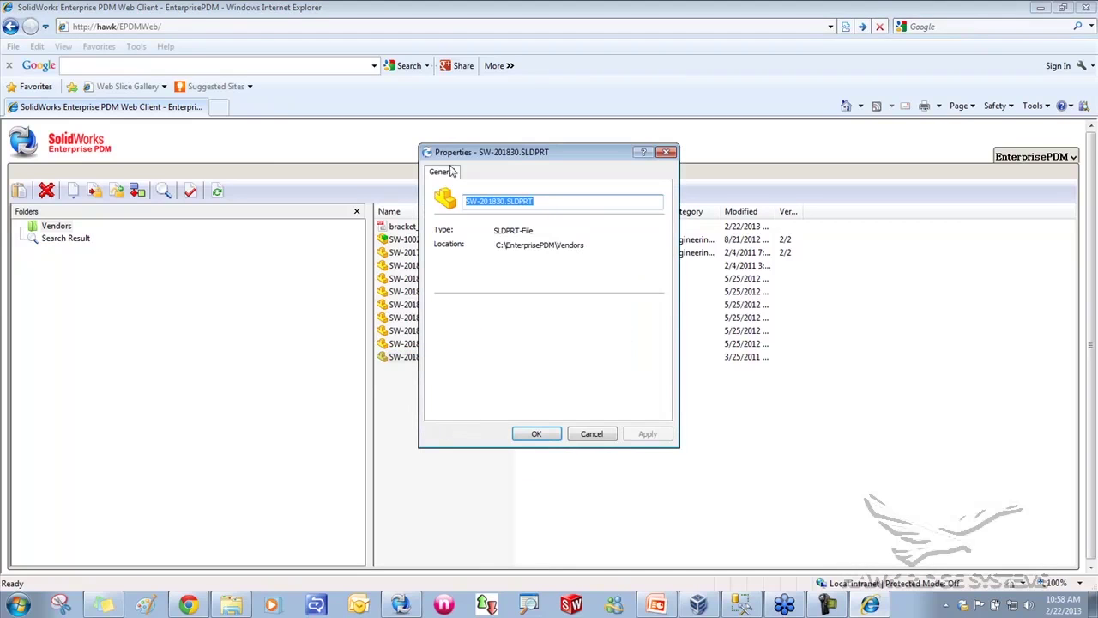
{"action": "left_click", "coordinate": [594, 434]}
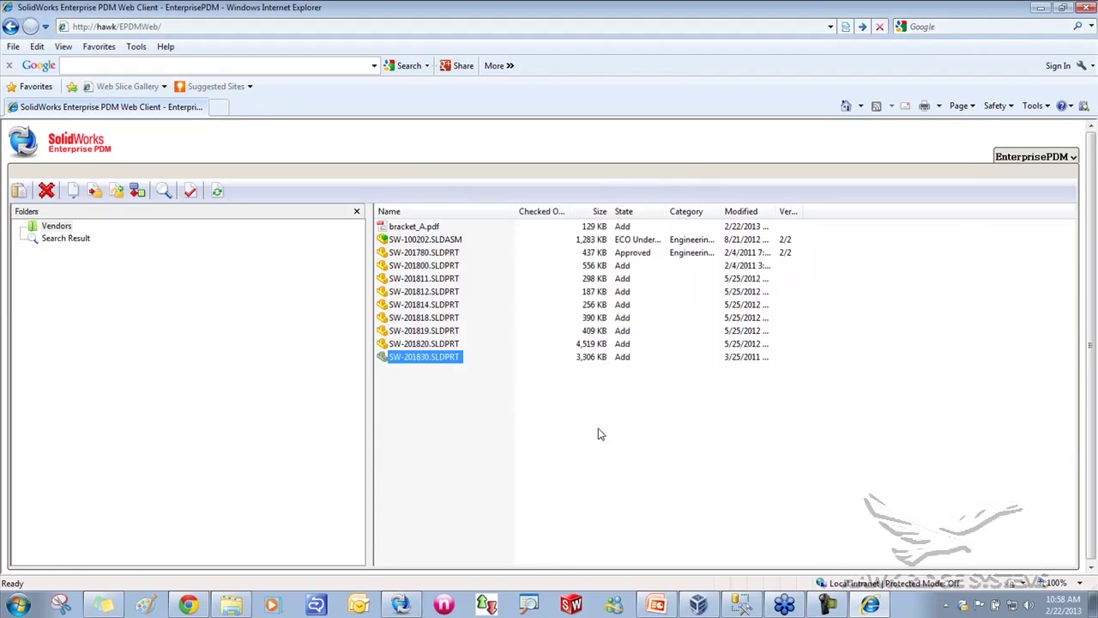
Check the Card tab data of SW-201780.SLDPRT in its properties, then close them.
{"action": "right_click", "coordinate": [434, 254]}
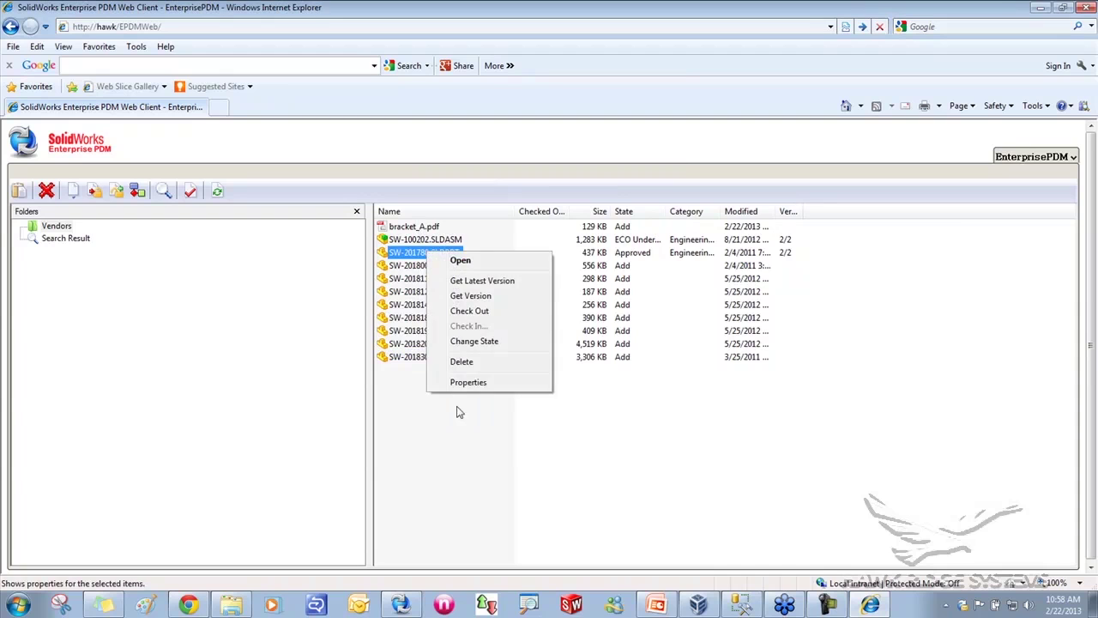
{"action": "left_click", "coordinate": [464, 385]}
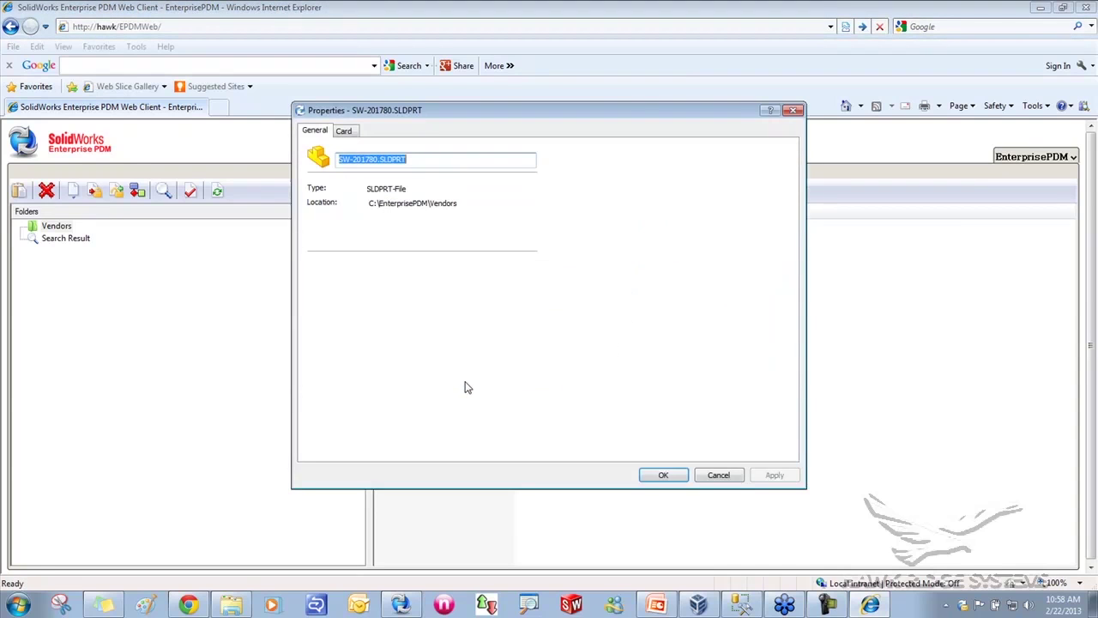
{"action": "left_click", "coordinate": [347, 130]}
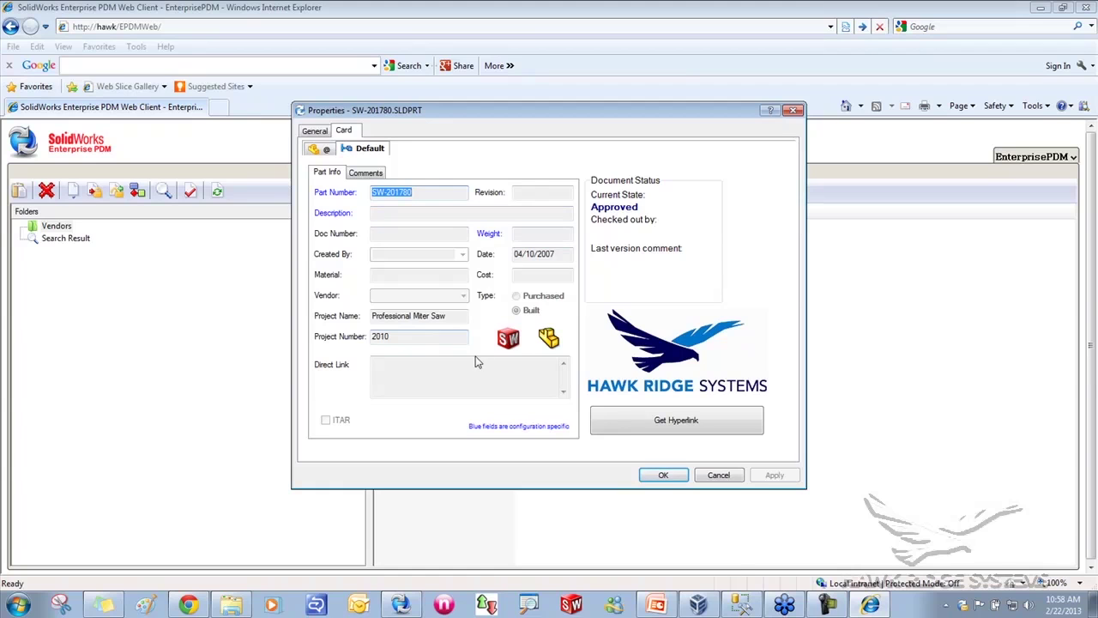
{"action": "left_click", "coordinate": [719, 475]}
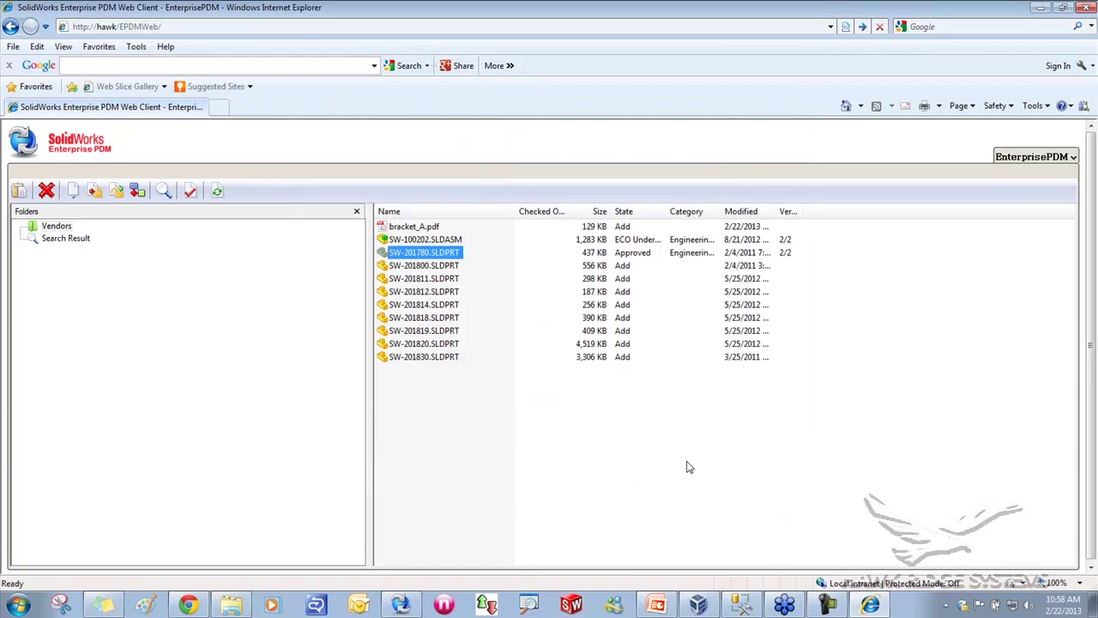
Attempt to open bracket_A.pdf, exit the error report, then close Internet Explorer and log off.
{"action": "right_click", "coordinate": [421, 228]}
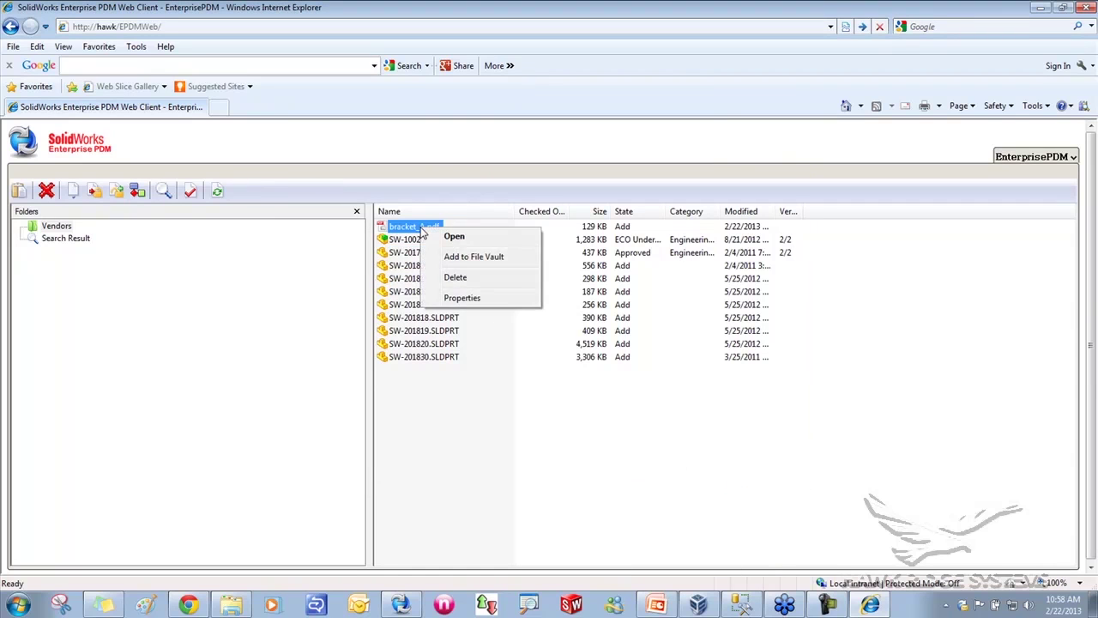
{"action": "left_click", "coordinate": [457, 237]}
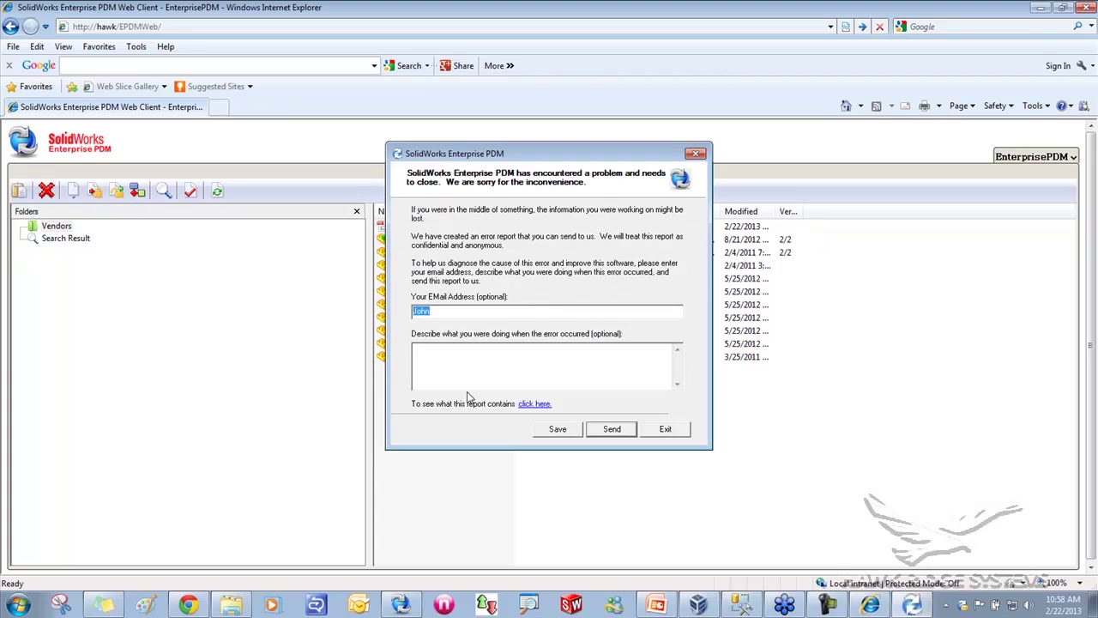
{"action": "left_click", "coordinate": [665, 429]}
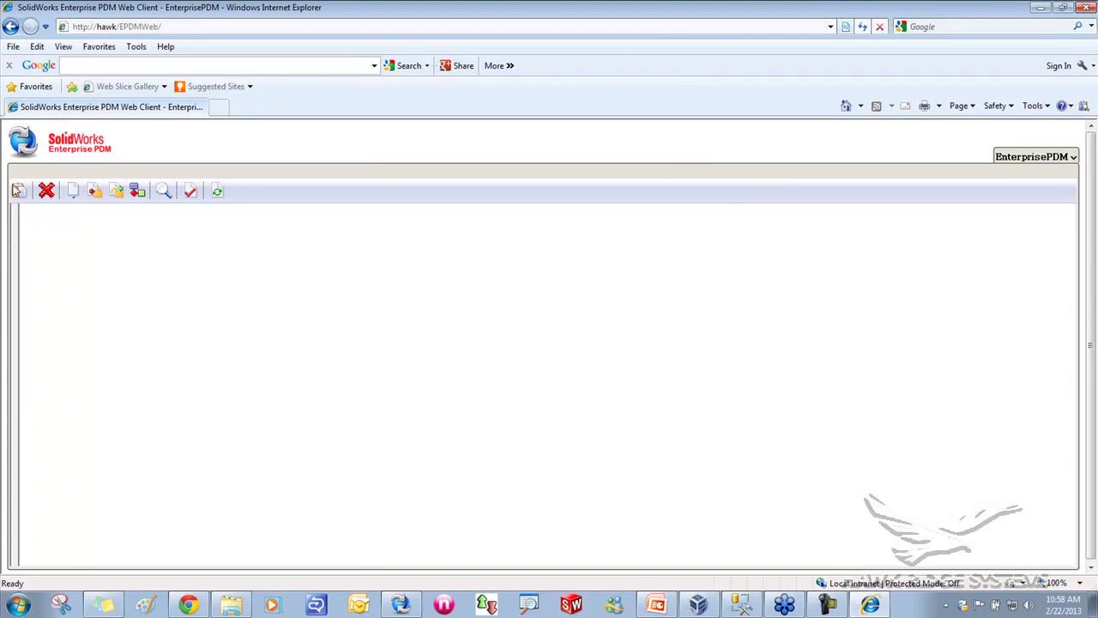
{"action": "left_click", "coordinate": [1085, 8]}
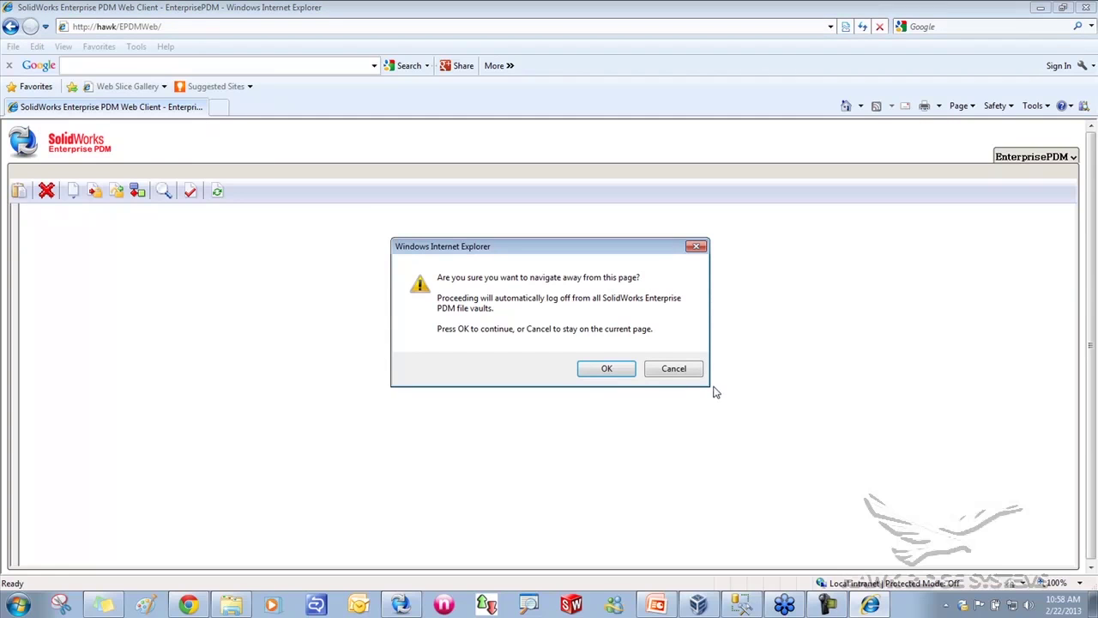
{"action": "left_click", "coordinate": [608, 371]}
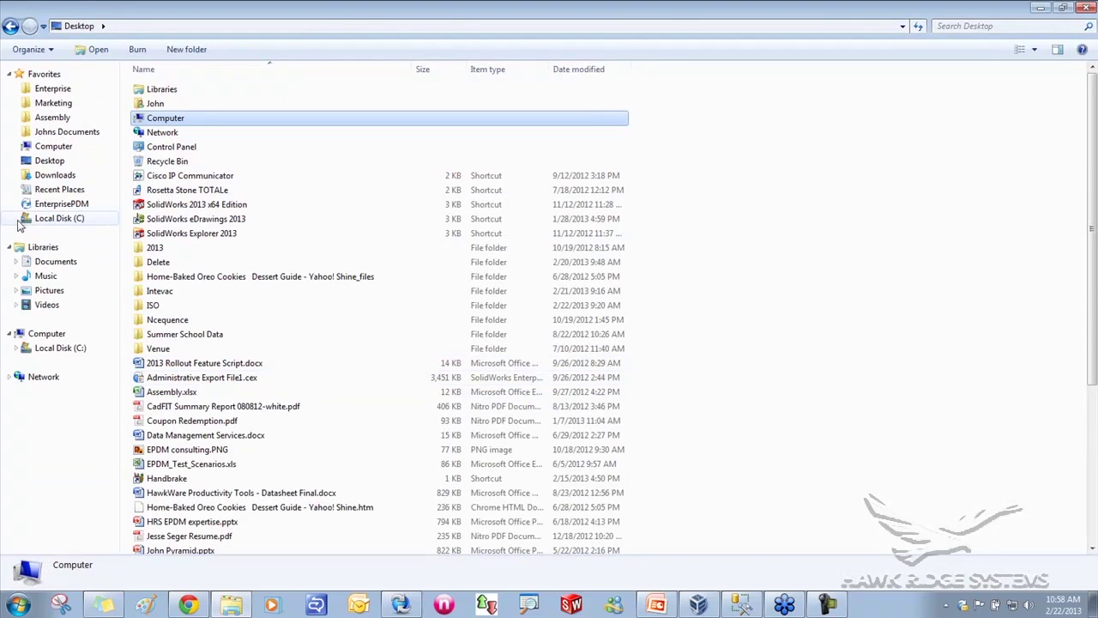
Take the EnterprisePDM vault online via Tools > Work On-line, logging in, then reopen its listing.
{"action": "left_click", "coordinate": [61, 205]}
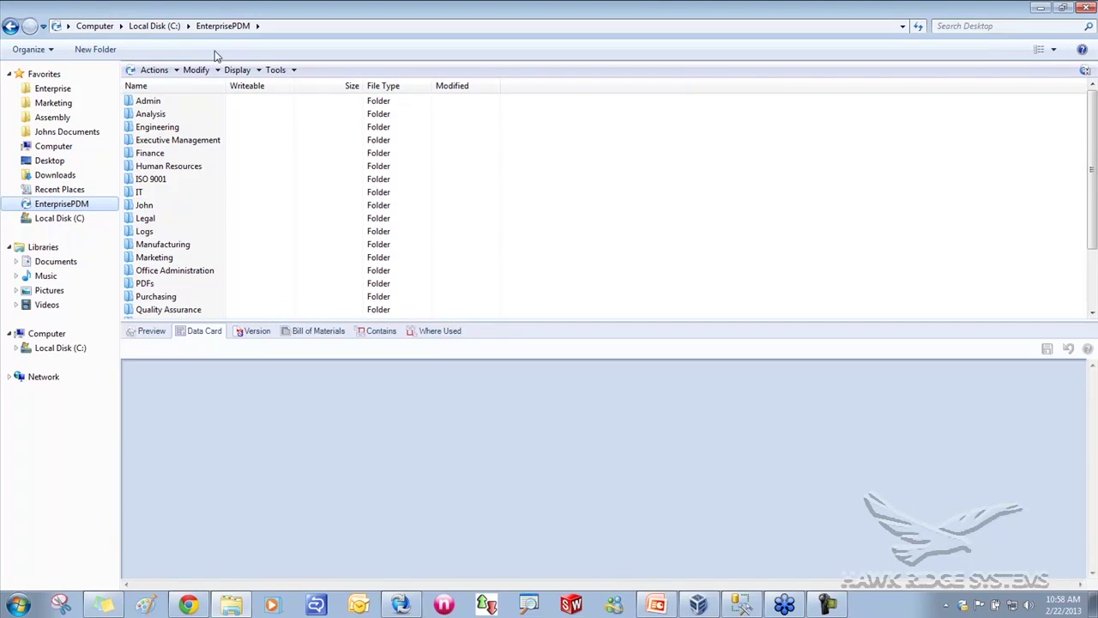
{"action": "left_click", "coordinate": [289, 71]}
{"action": "left_click", "coordinate": [300, 108]}
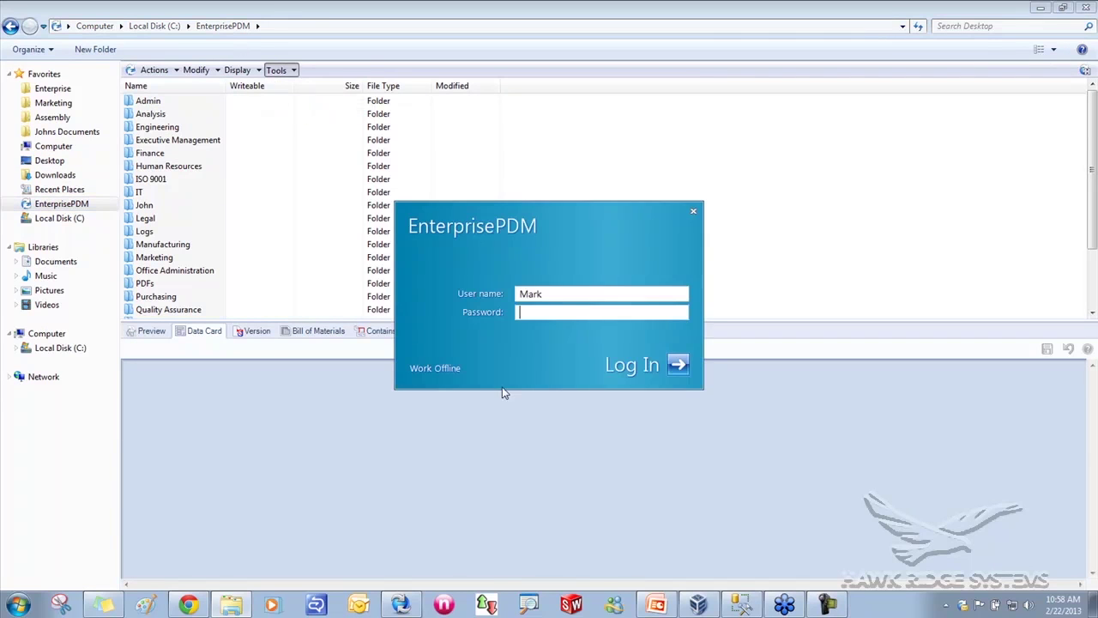
{"action": "key", "text": "Return"}
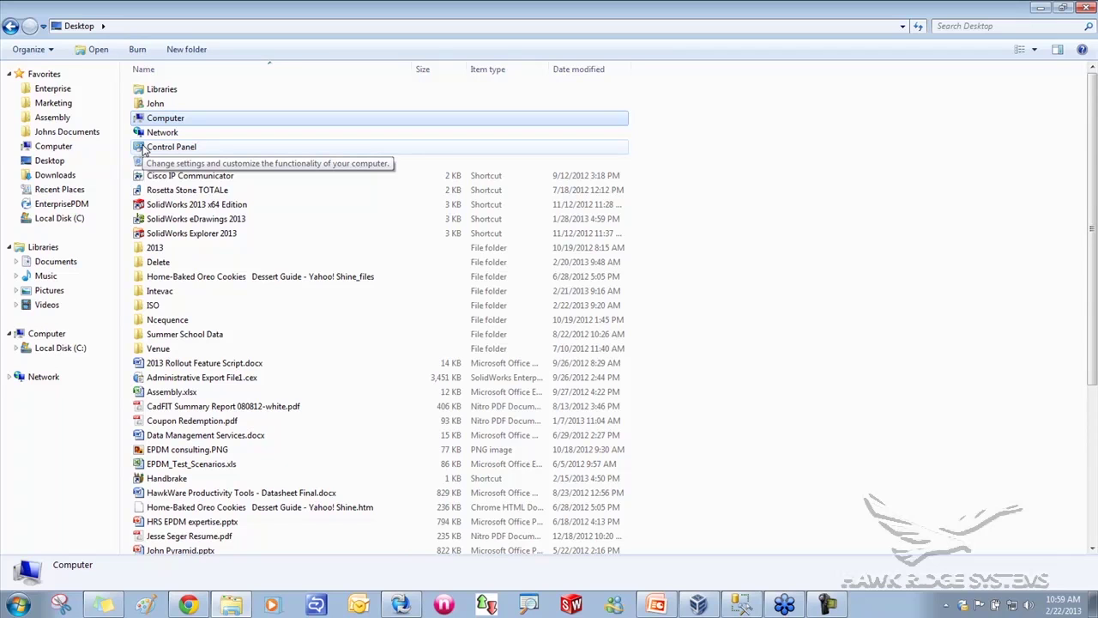
{"action": "left_click", "coordinate": [62, 206]}
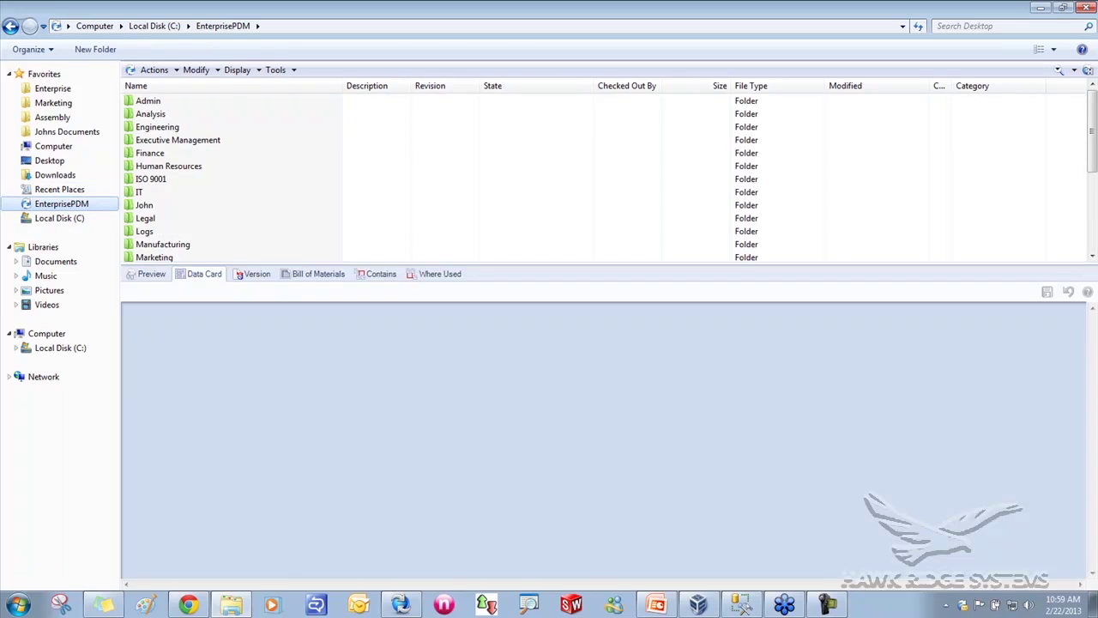
Scroll the vault folders down to Vendors and open a new Computer window with Win+E.
{"action": "left_click_drag", "start_coordinate": [1089, 114], "coordinate": [1090, 192]}
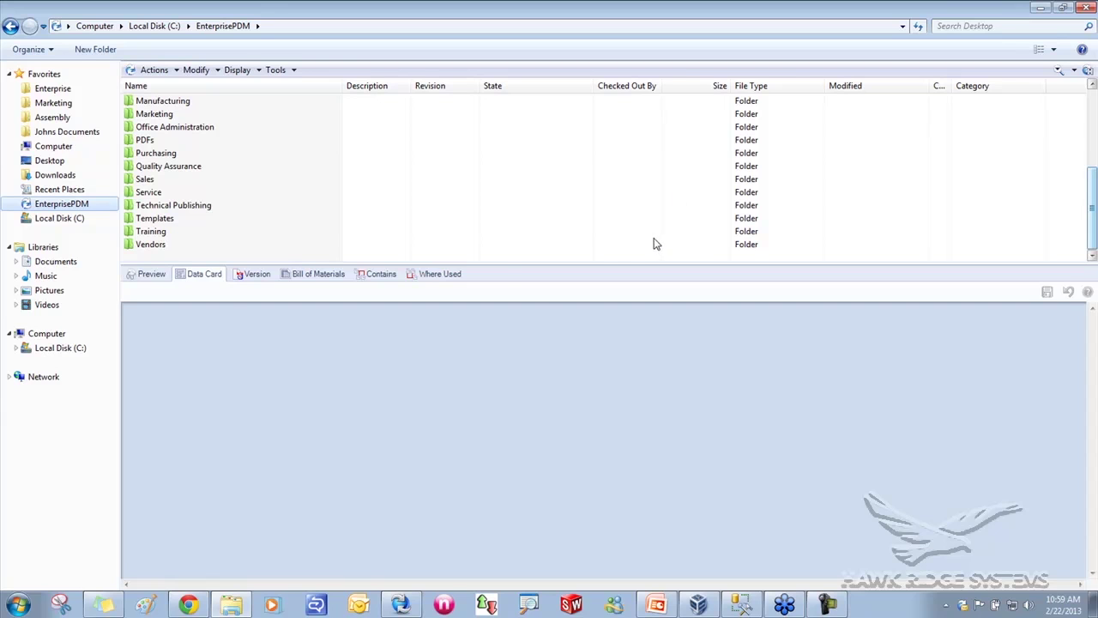
{"action": "key", "text": "super+e"}
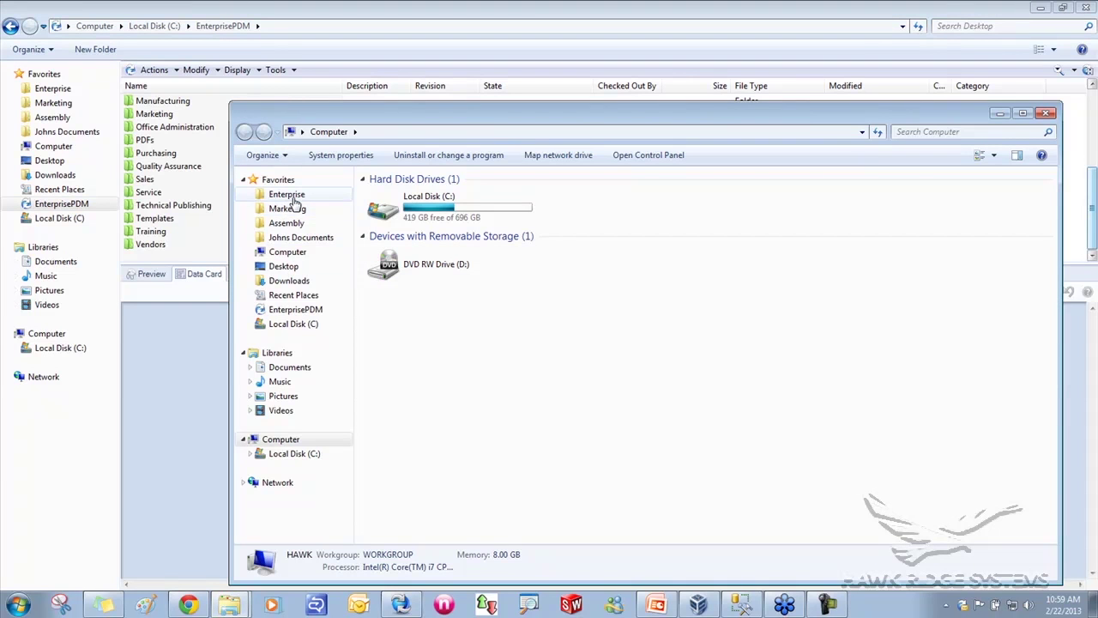
Browse from Local Disk (C:) via the Enterprise favorite into the Pre-Sales Information folder.
{"action": "left_click", "coordinate": [299, 327]}
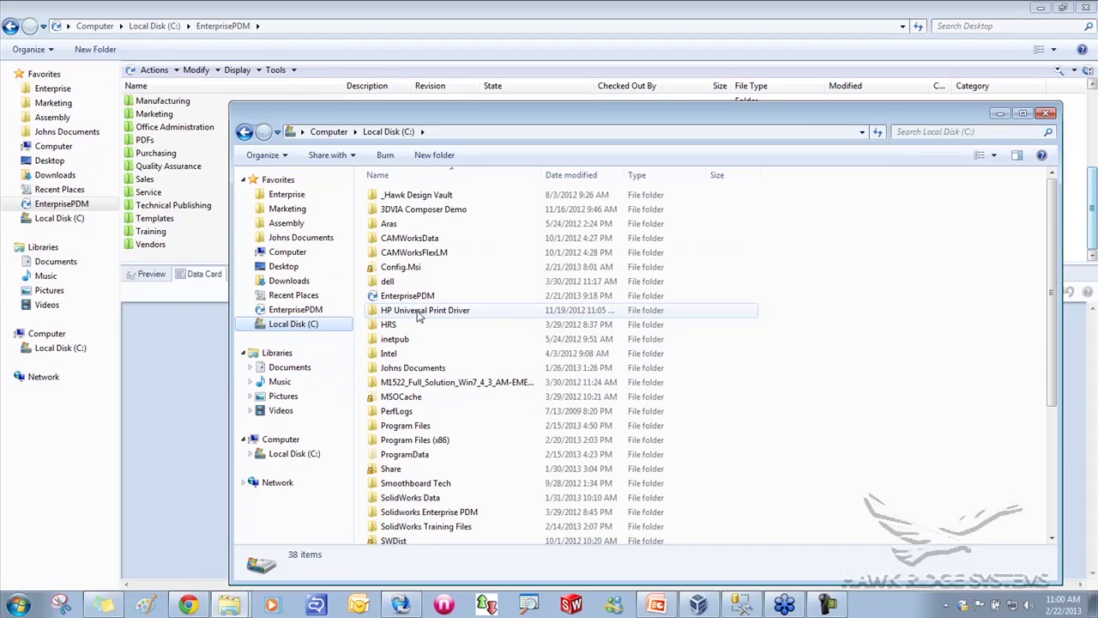
{"action": "left_click", "coordinate": [289, 196]}
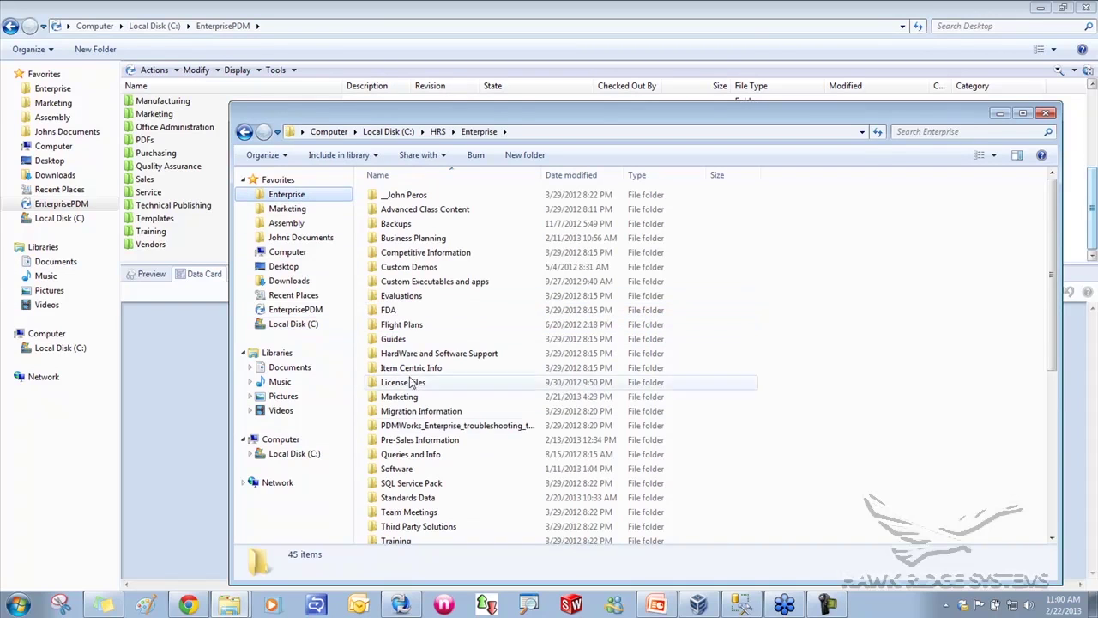
{"action": "double_click", "coordinate": [410, 441]}
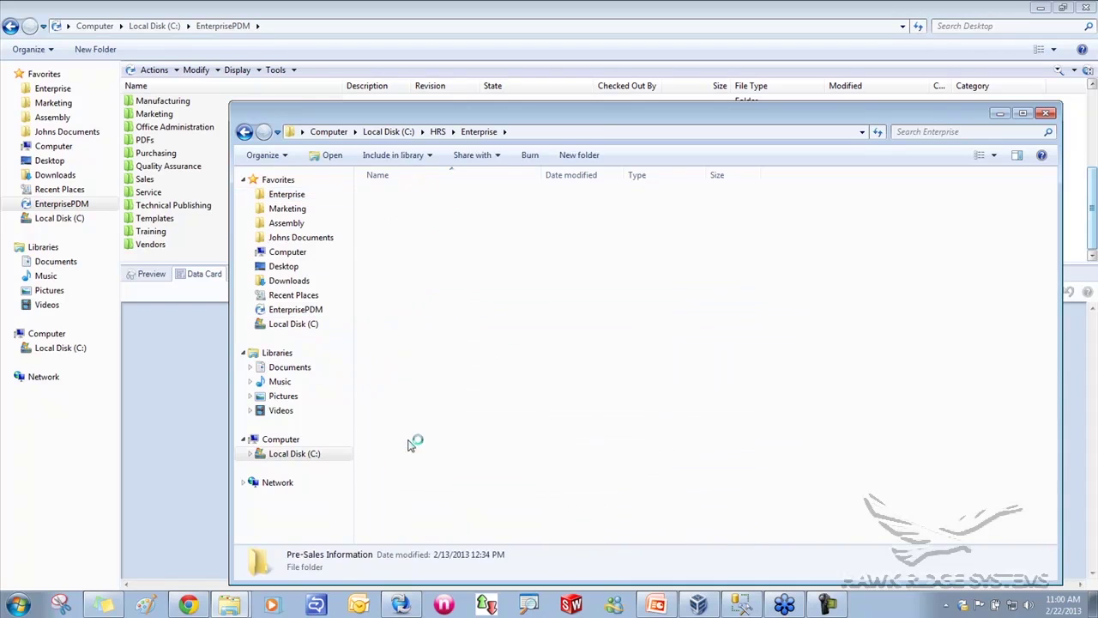
Open Replication.pptx and start the slide show on its Replication slide.
{"action": "scroll", "coordinate": [431, 350], "scroll_direction": "down", "scroll_amount": 4}
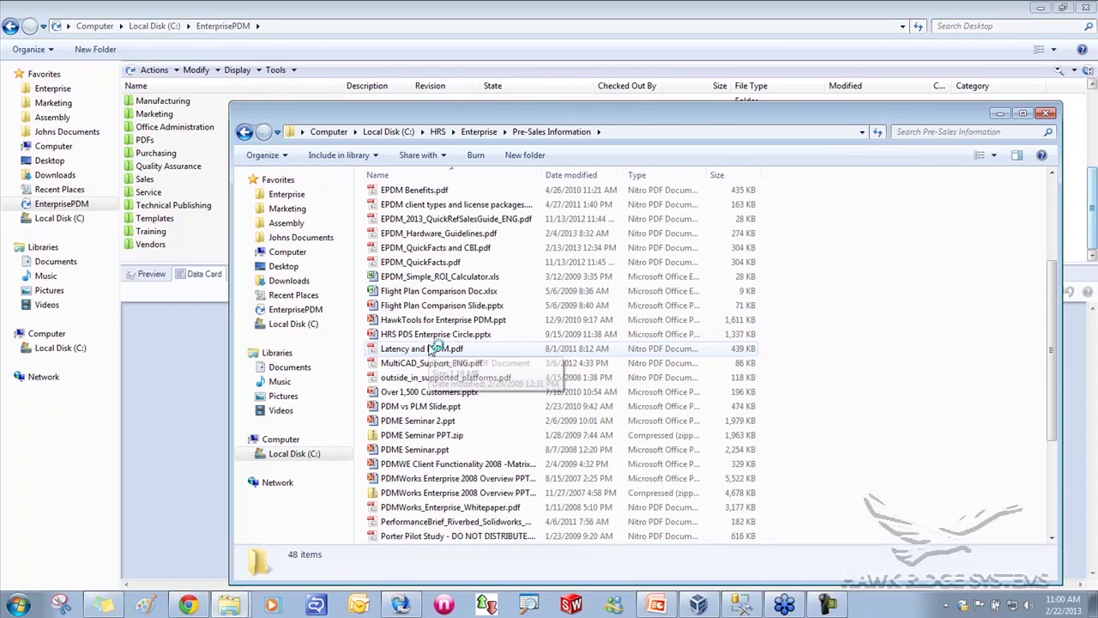
{"action": "scroll", "coordinate": [433, 350], "scroll_direction": "down", "scroll_amount": 2}
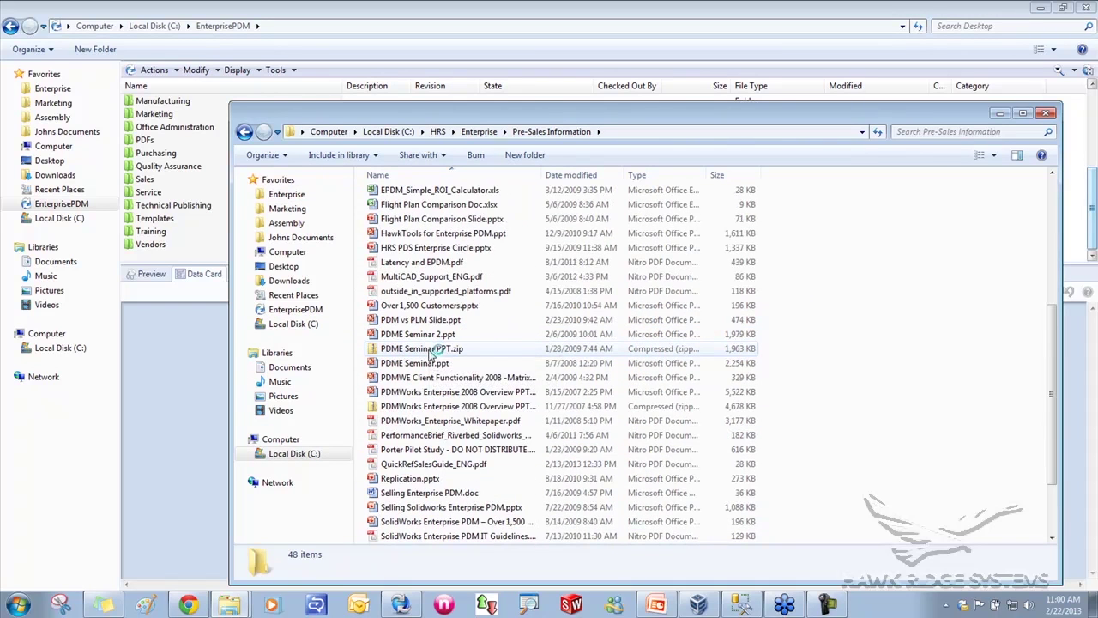
{"action": "scroll", "coordinate": [433, 351], "scroll_direction": "down", "scroll_amount": 1}
{"action": "left_click", "coordinate": [418, 435]}
{"action": "double_click", "coordinate": [410, 436]}
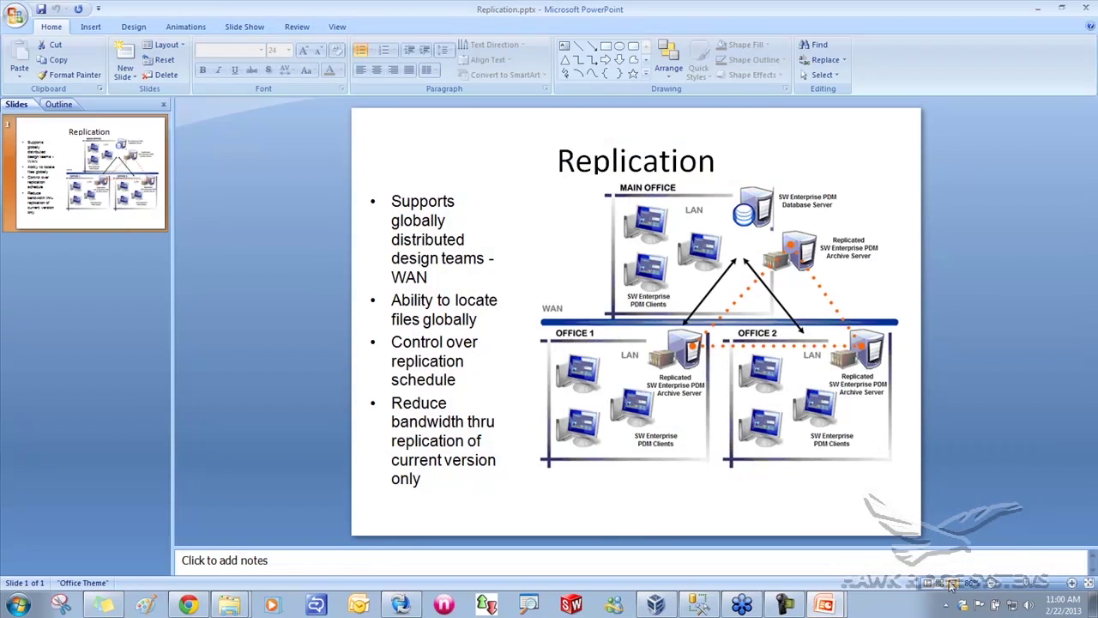
{"action": "key", "text": "F5"}
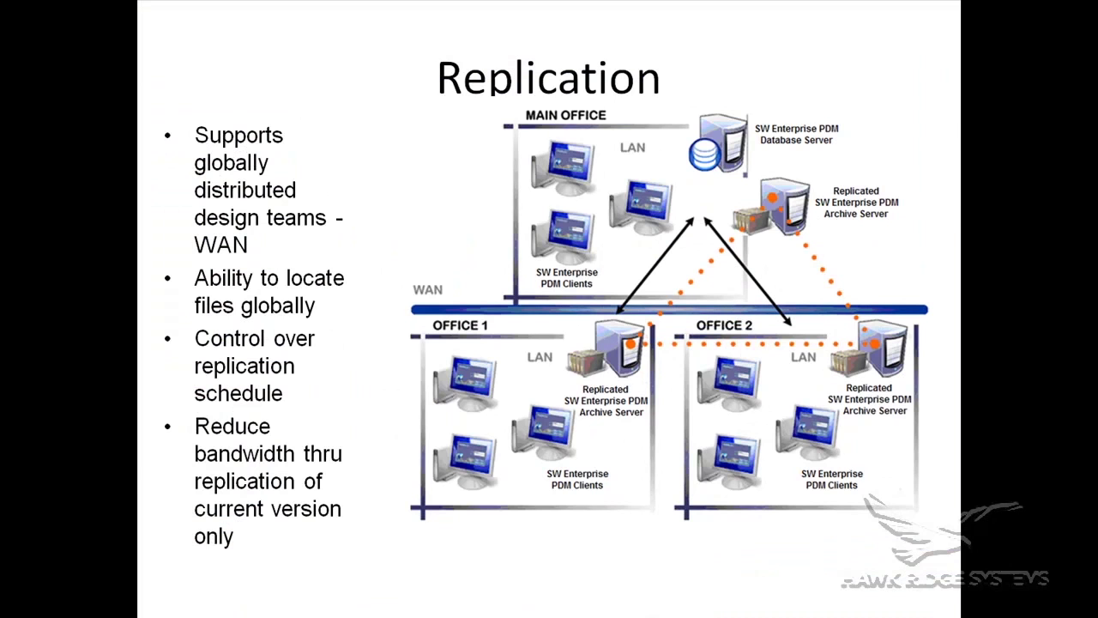
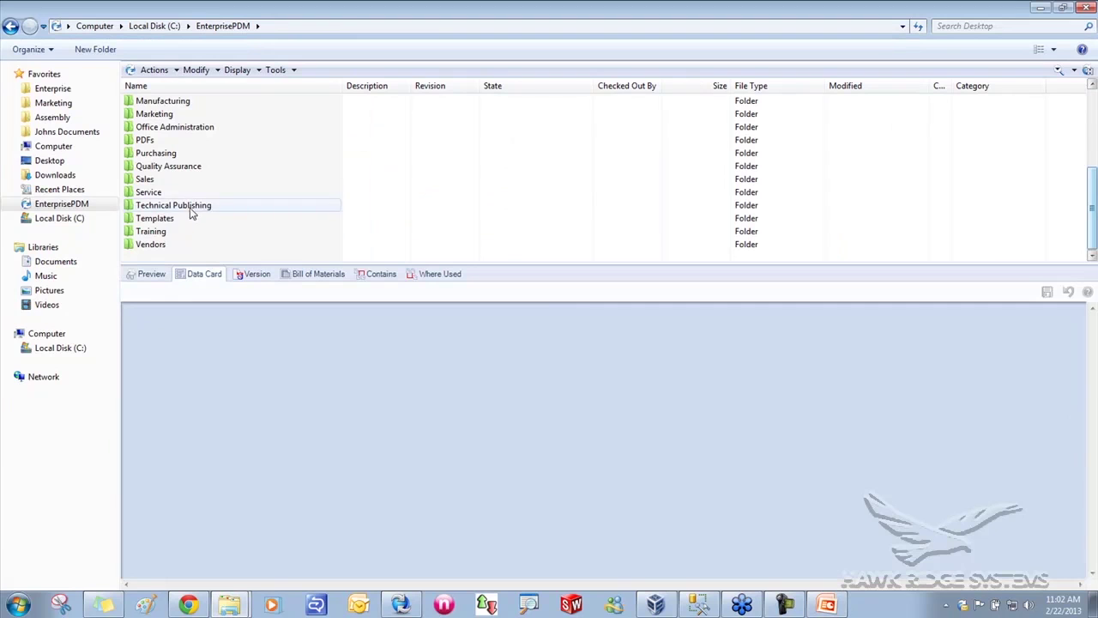
Preview T-Rex_Assembly_Instruction.pdf from Technical Publishing in a wider, taller preview pane.
{"action": "double_click", "coordinate": [191, 206]}
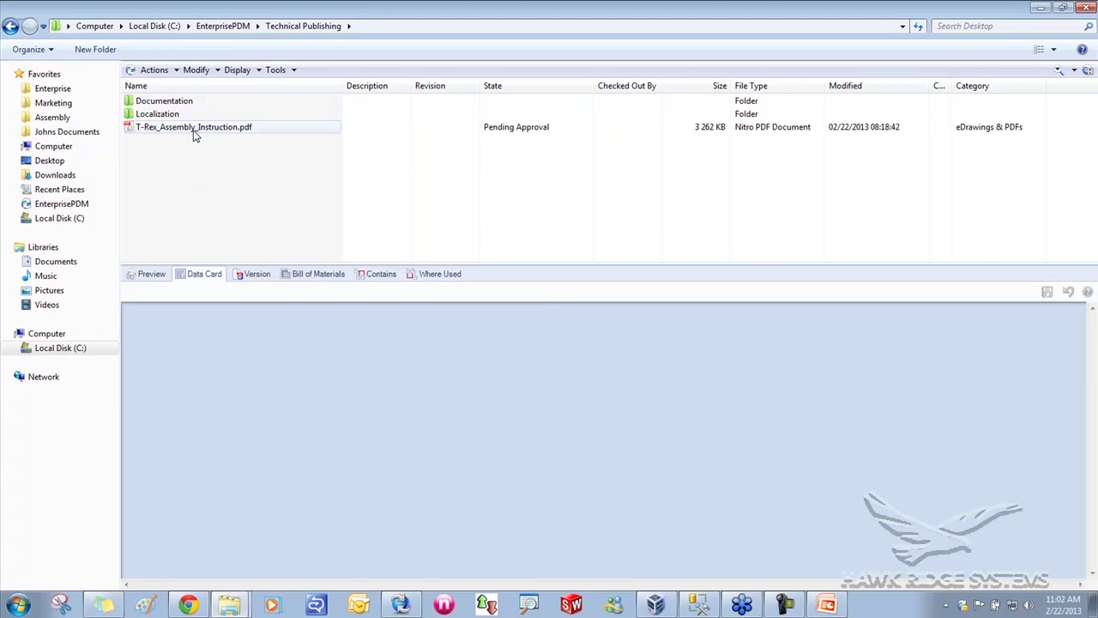
{"action": "left_click", "coordinate": [194, 129]}
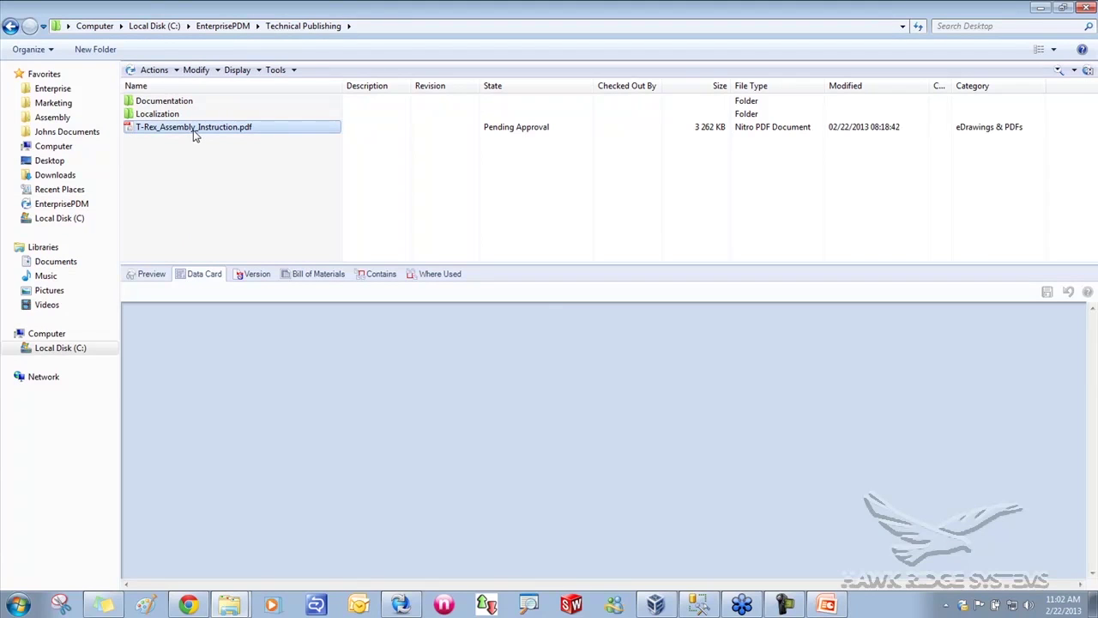
{"action": "left_click", "coordinate": [151, 274]}
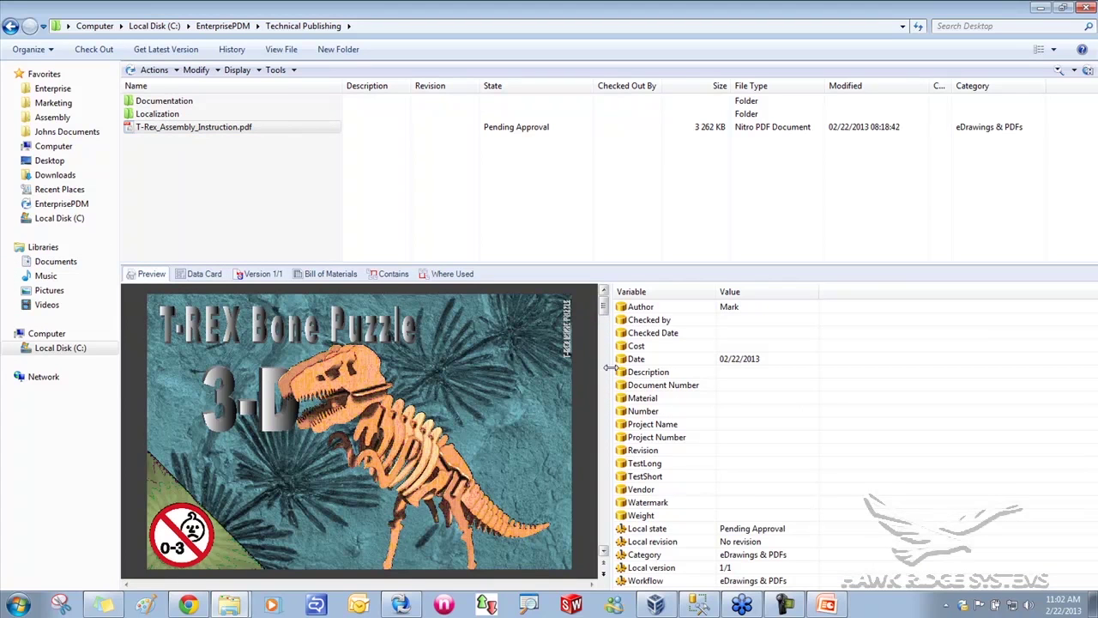
{"action": "left_click_drag", "start_coordinate": [610, 368], "coordinate": [912, 367]}
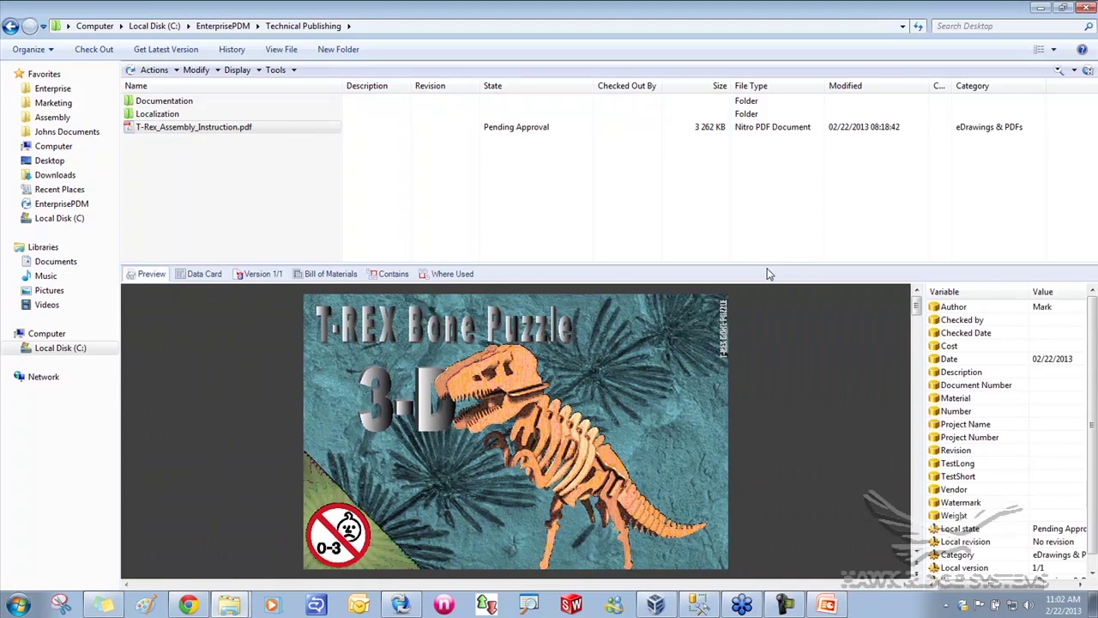
{"action": "left_click_drag", "start_coordinate": [768, 266], "coordinate": [769, 171]}
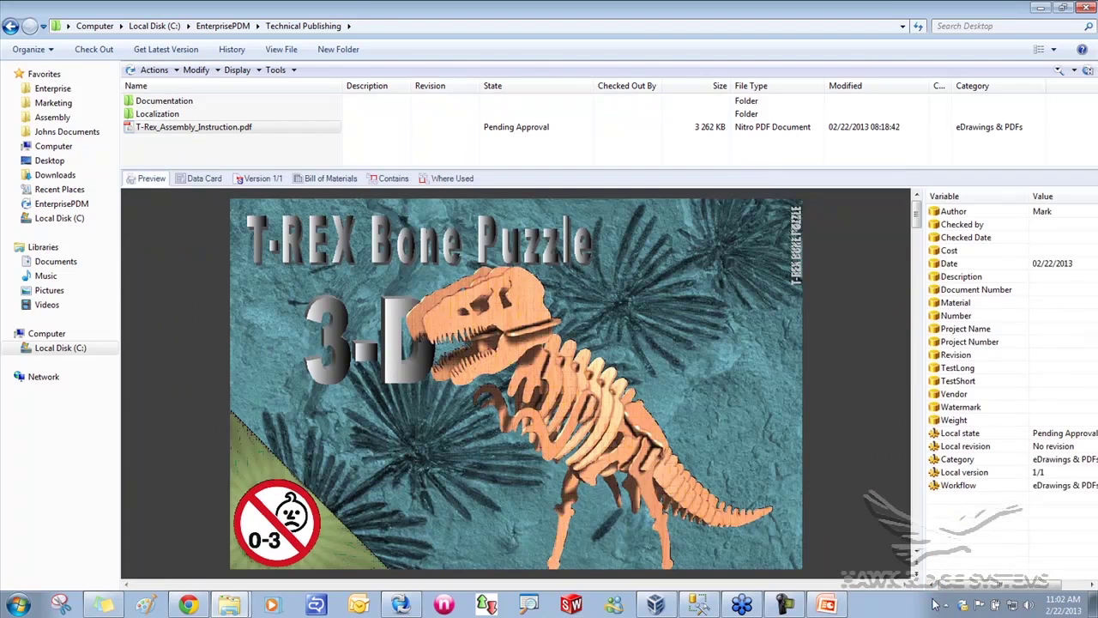
Page the preview past the Disclaimer and Parts List to the Warning page, then return to PowerPoint.
{"action": "left_click", "coordinate": [916, 556]}
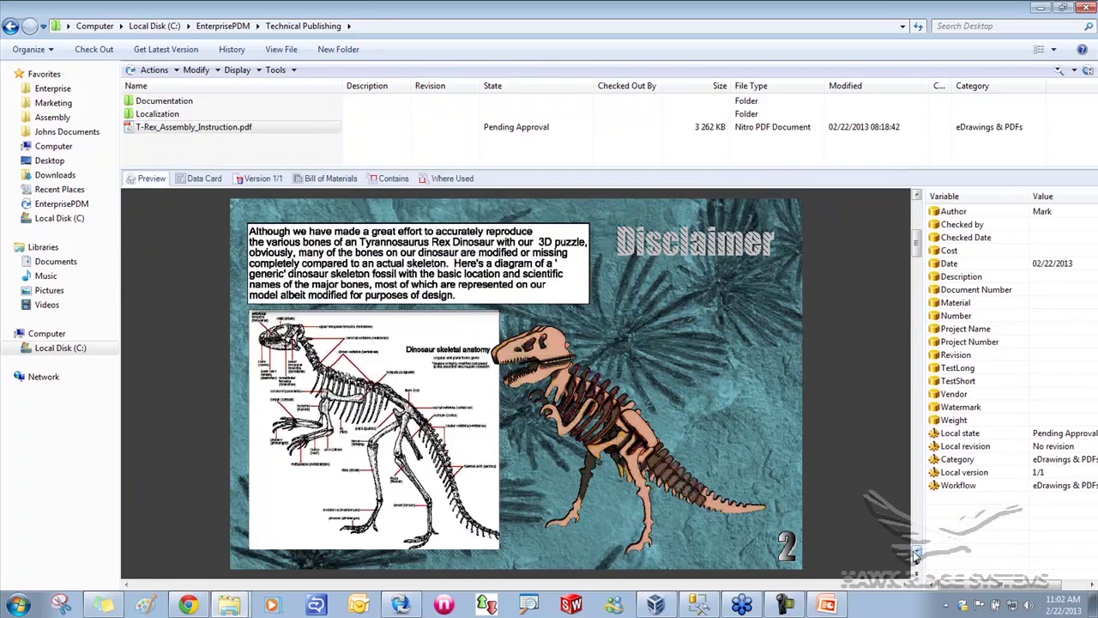
{"action": "left_click", "coordinate": [915, 556]}
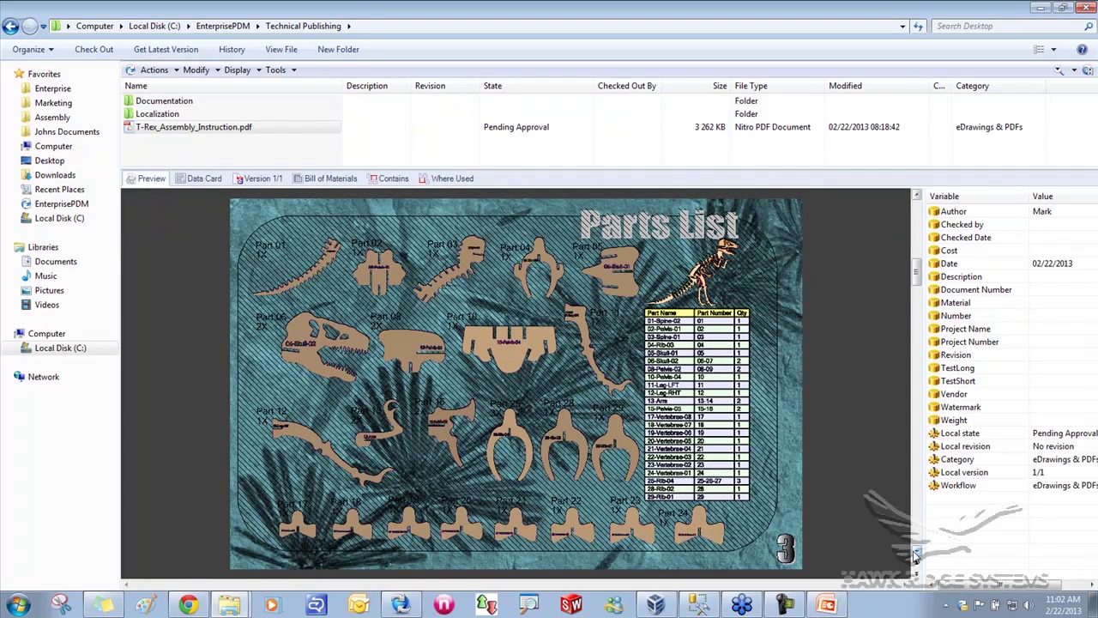
{"action": "left_click", "coordinate": [915, 556]}
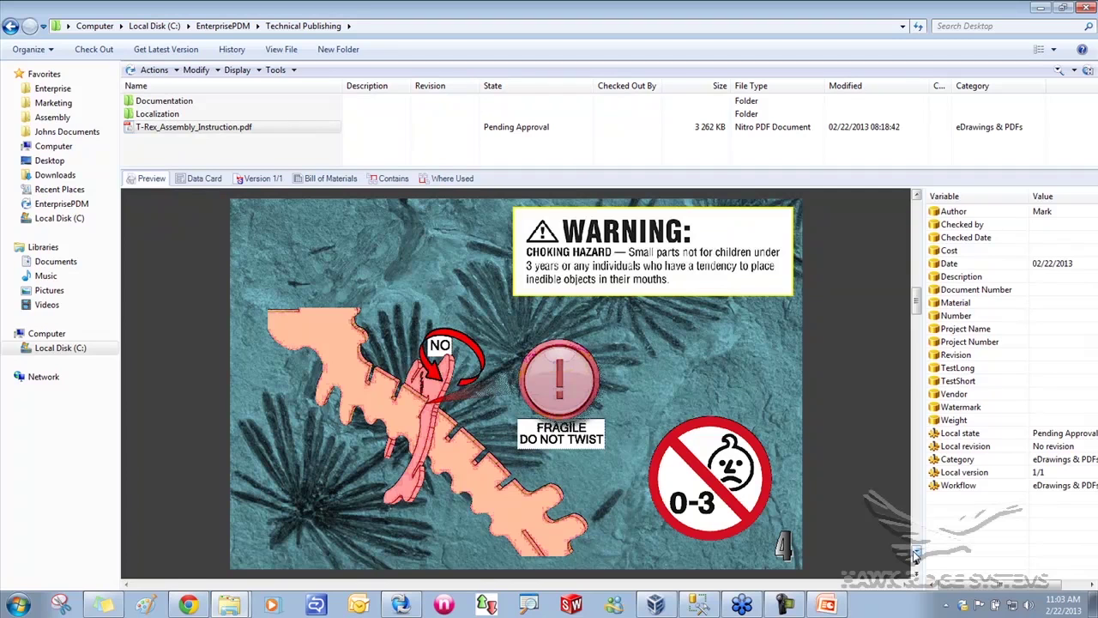
{"action": "left_click", "coordinate": [829, 608]}
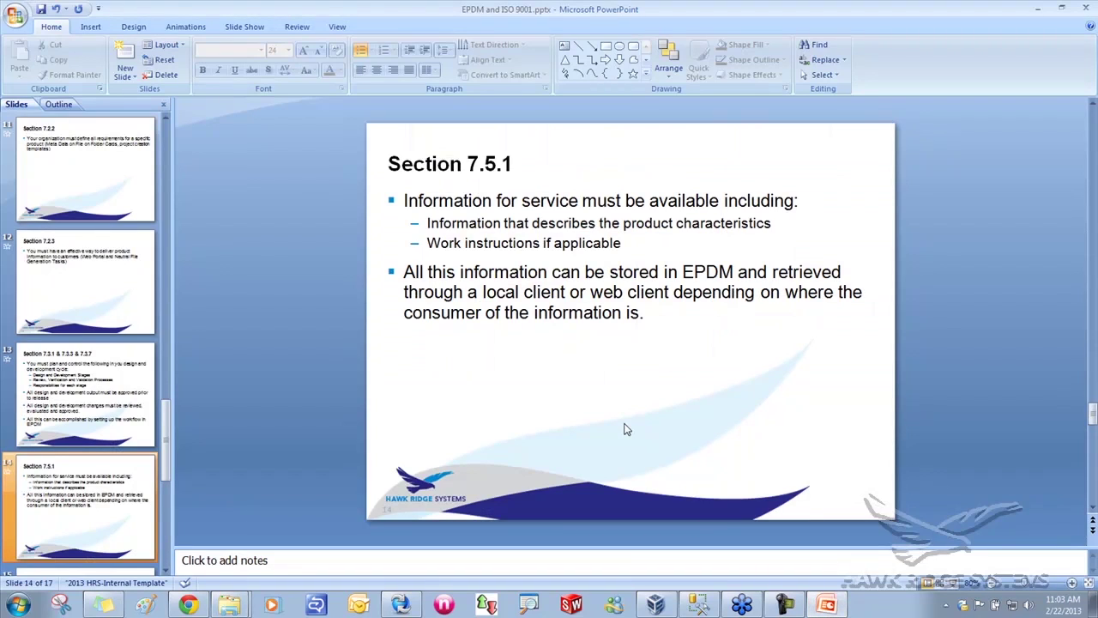
Run the slide show from slide 14 to slide 15, Section 8.2.2 & 8.2.3, then exit to Normal view.
{"action": "left_click", "coordinate": [952, 583]}
{"action": "key", "text": "Right"}
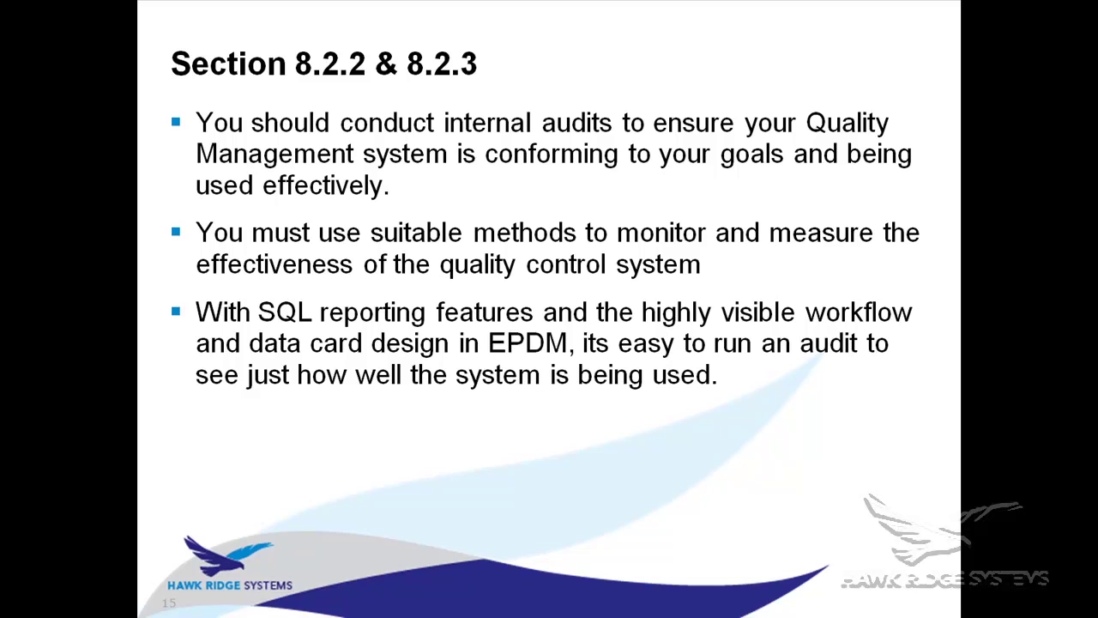
{"action": "key", "text": "Escape"}
{"action": "mouse_move", "coordinate": [234, 606]}
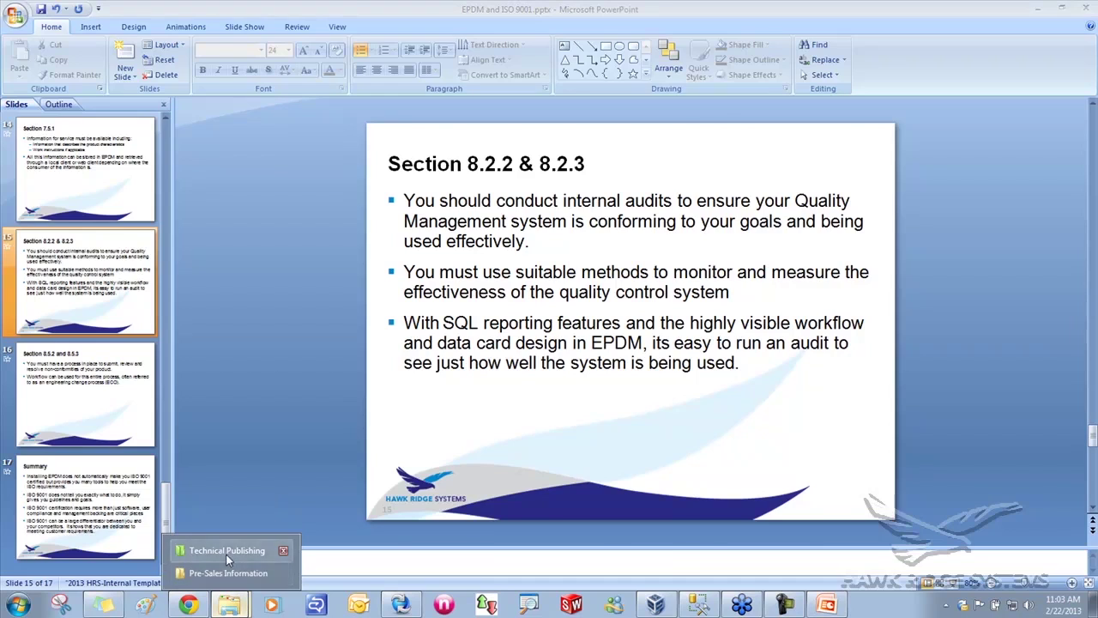
From the EnterprisePDM vault root, go through ISO 9001 and Report Queries to open DaysInCurrentState.sql.
{"action": "left_click", "coordinate": [229, 554]}
{"action": "left_click", "coordinate": [215, 26]}
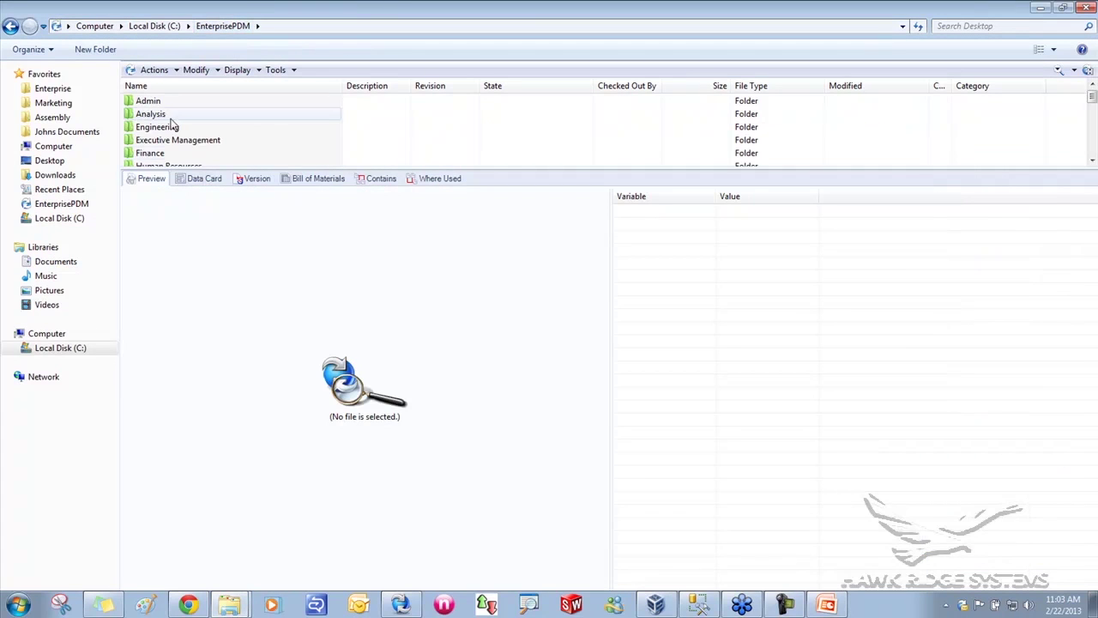
{"action": "left_click_drag", "start_coordinate": [313, 172], "coordinate": [283, 329]}
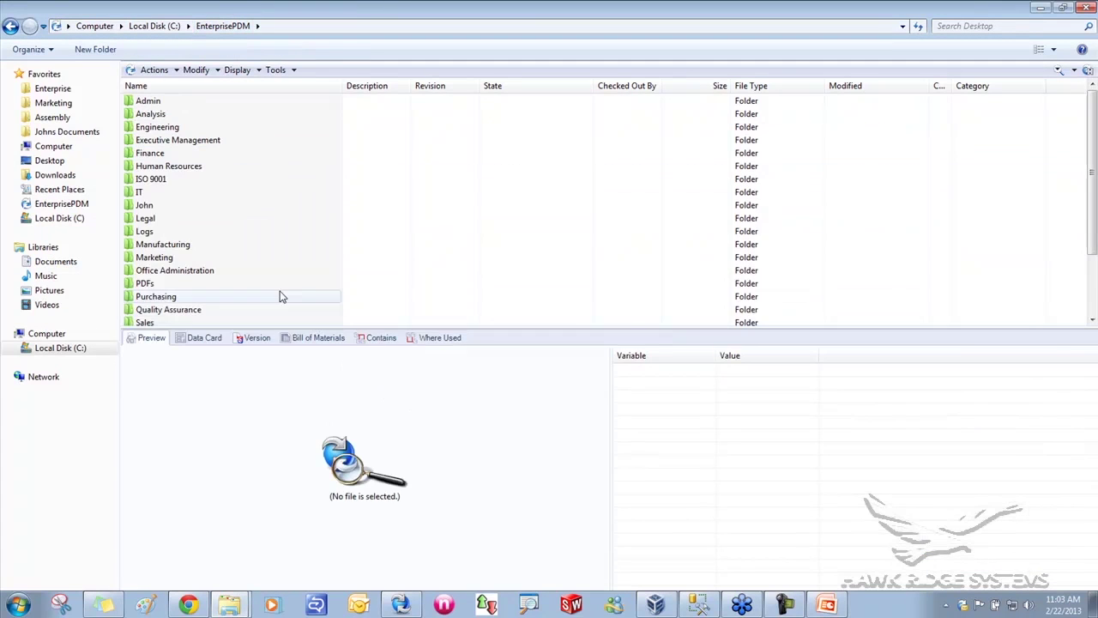
{"action": "double_click", "coordinate": [151, 178]}
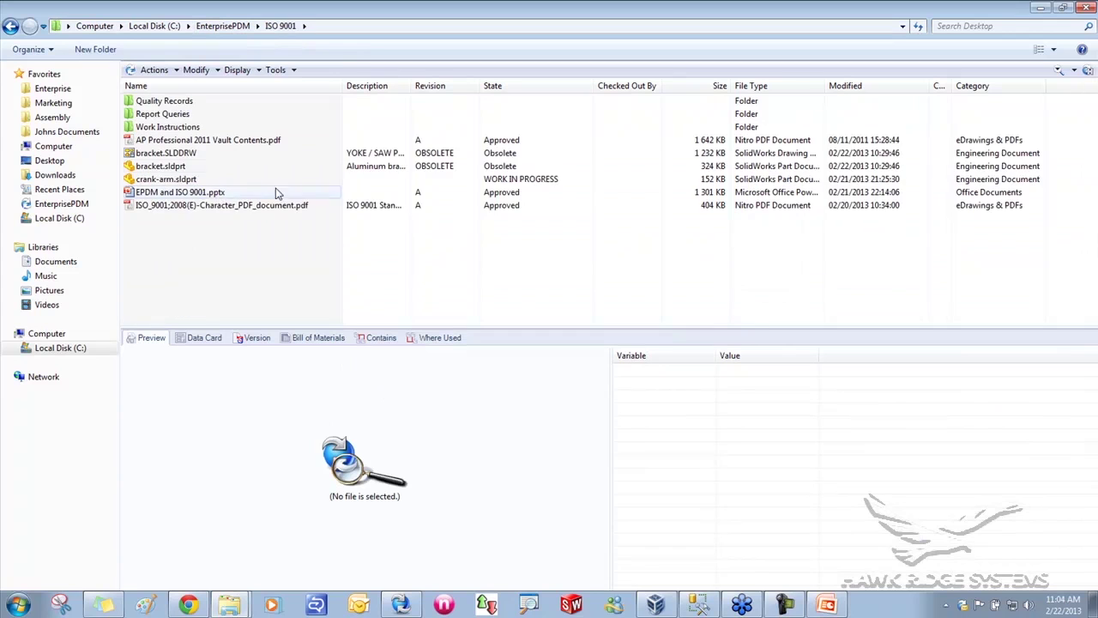
{"action": "double_click", "coordinate": [195, 113]}
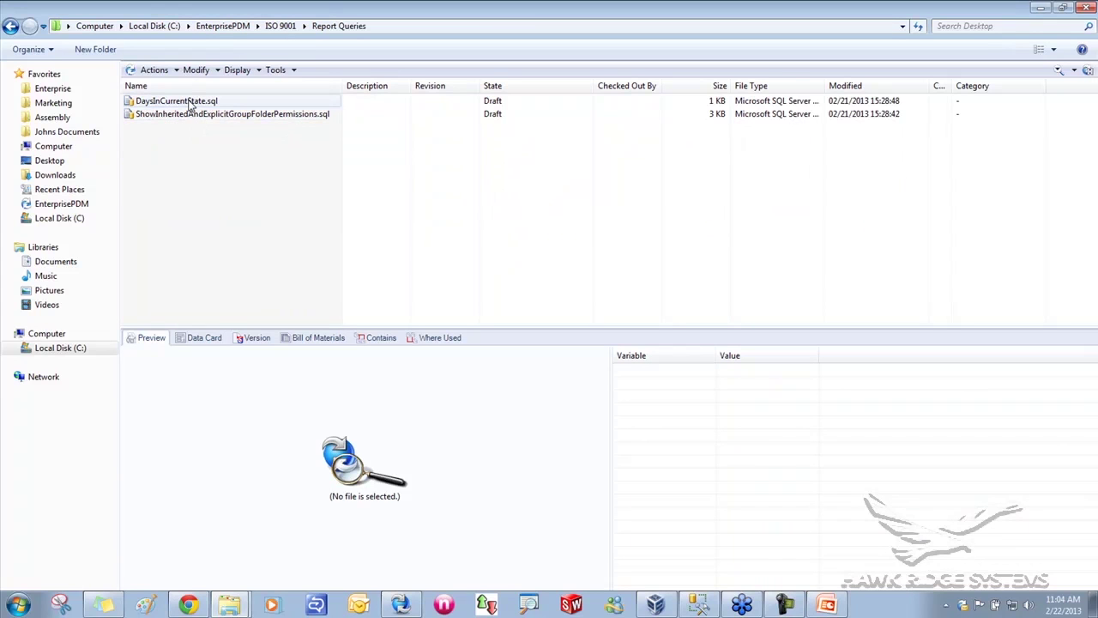
{"action": "double_click", "coordinate": [191, 105]}
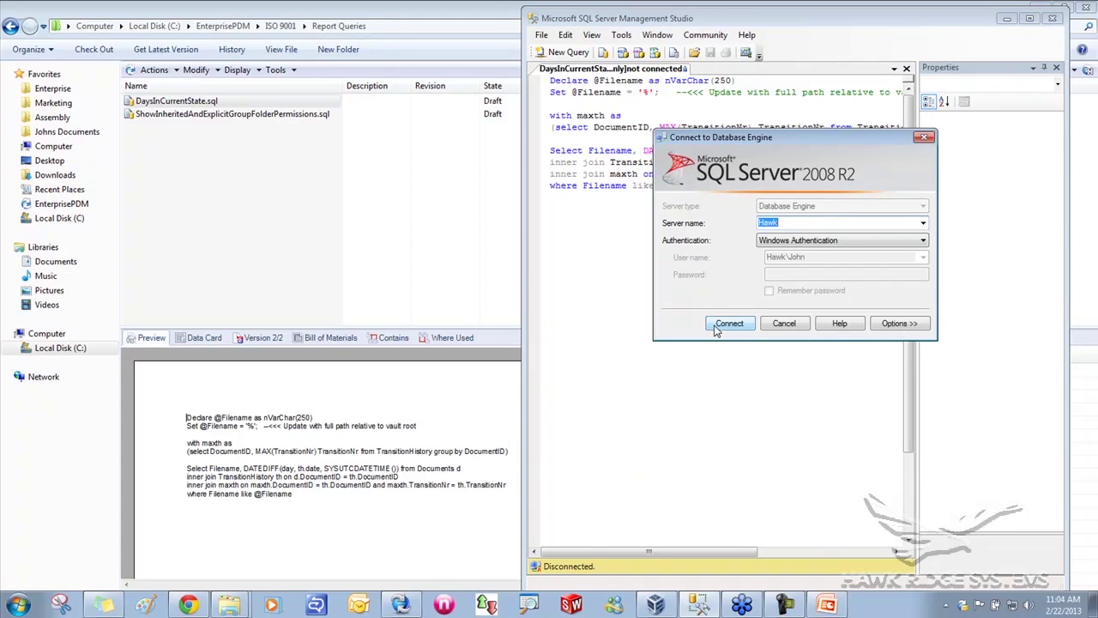
{"action": "left_click", "coordinate": [729, 323]}
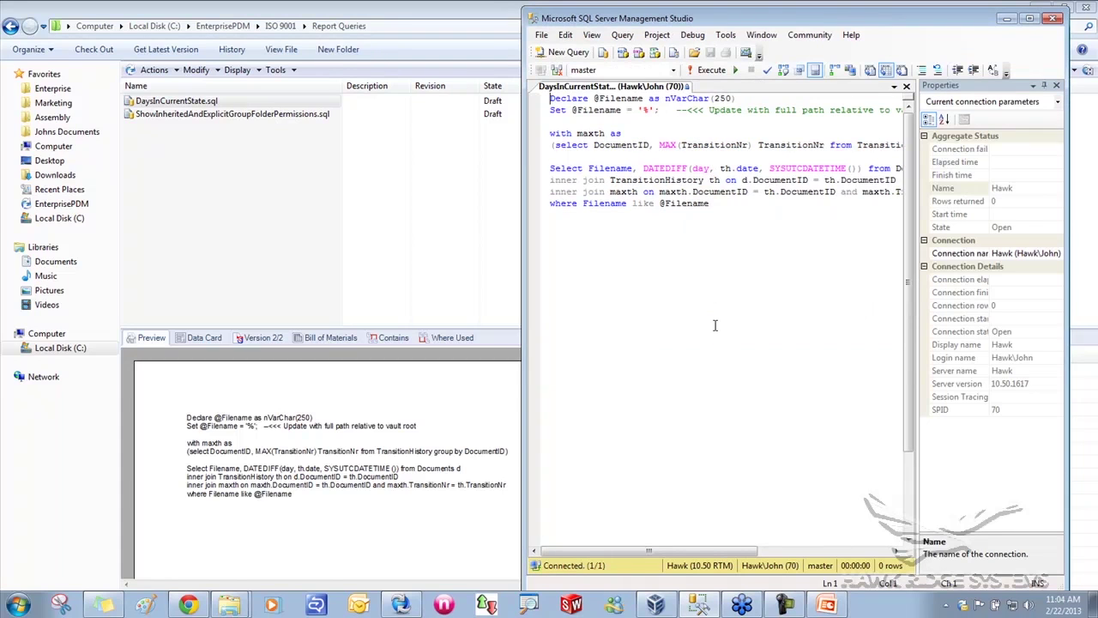
{"action": "left_click", "coordinate": [642, 169]}
{"action": "type", "text": "SW"}
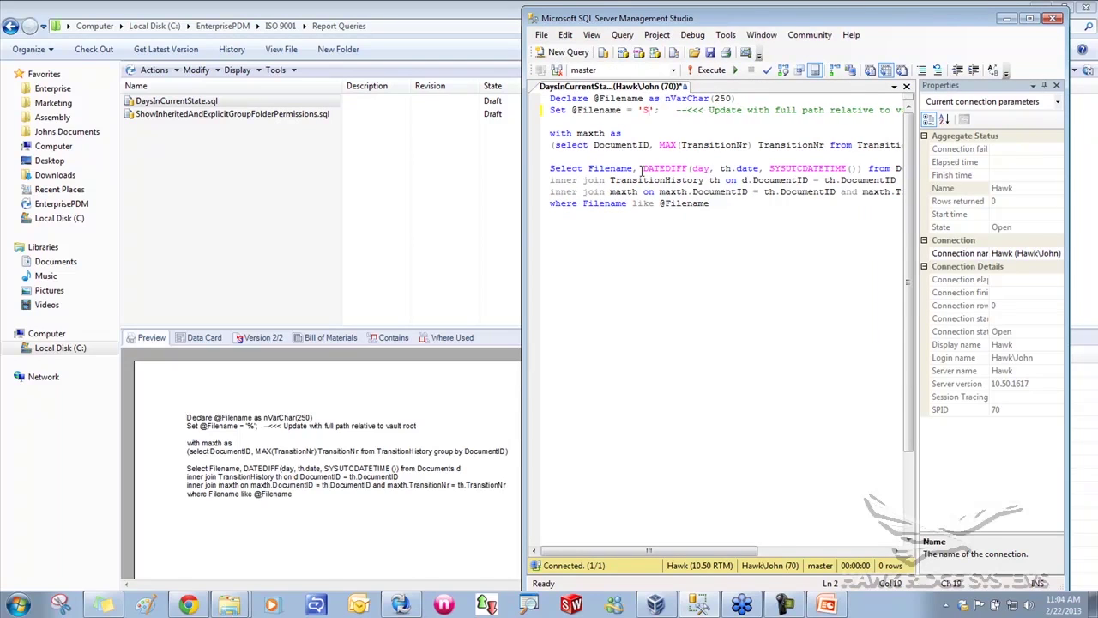
{"action": "type", "text": "-1001"}
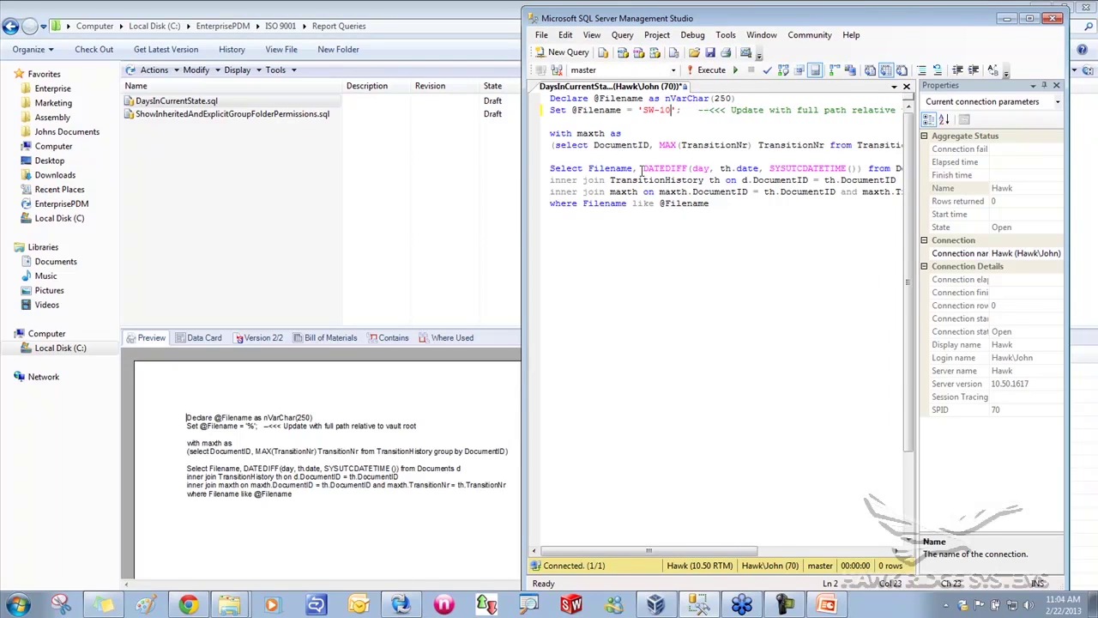
{"action": "key", "text": "BackSpace"}
{"action": "type", "text": "200"}
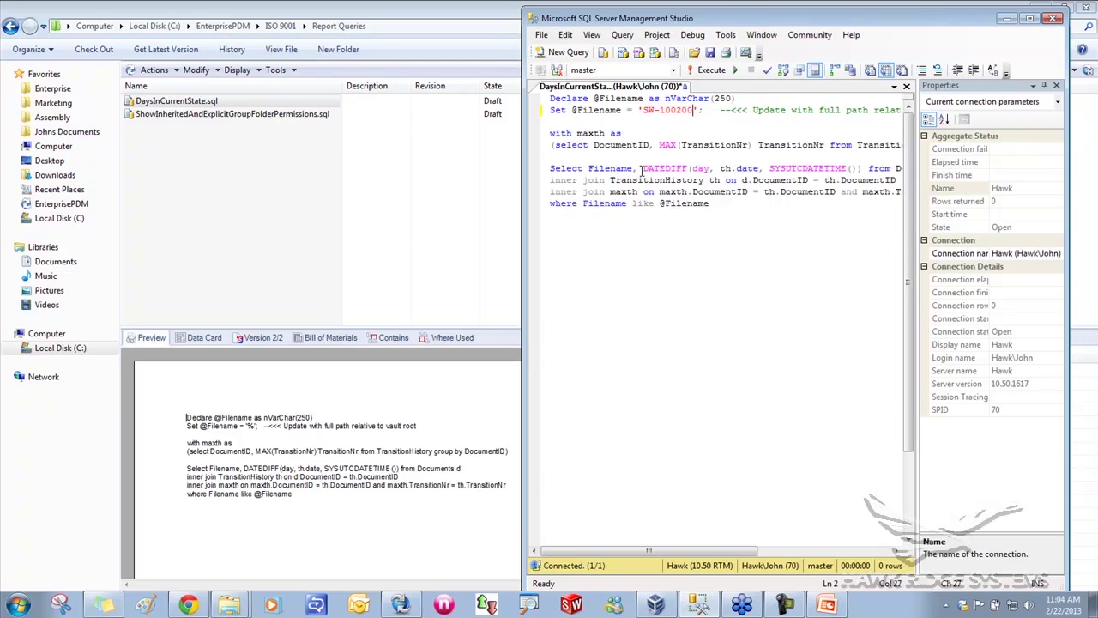
{"action": "type", "text": ".sld"}
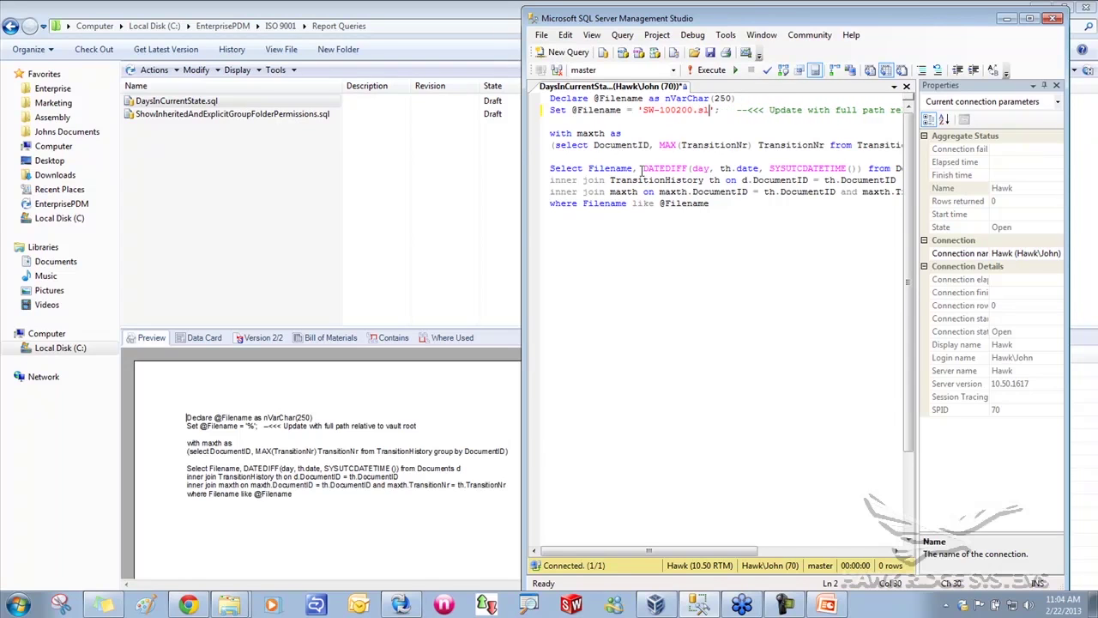
{"action": "type", "text": "asm"}
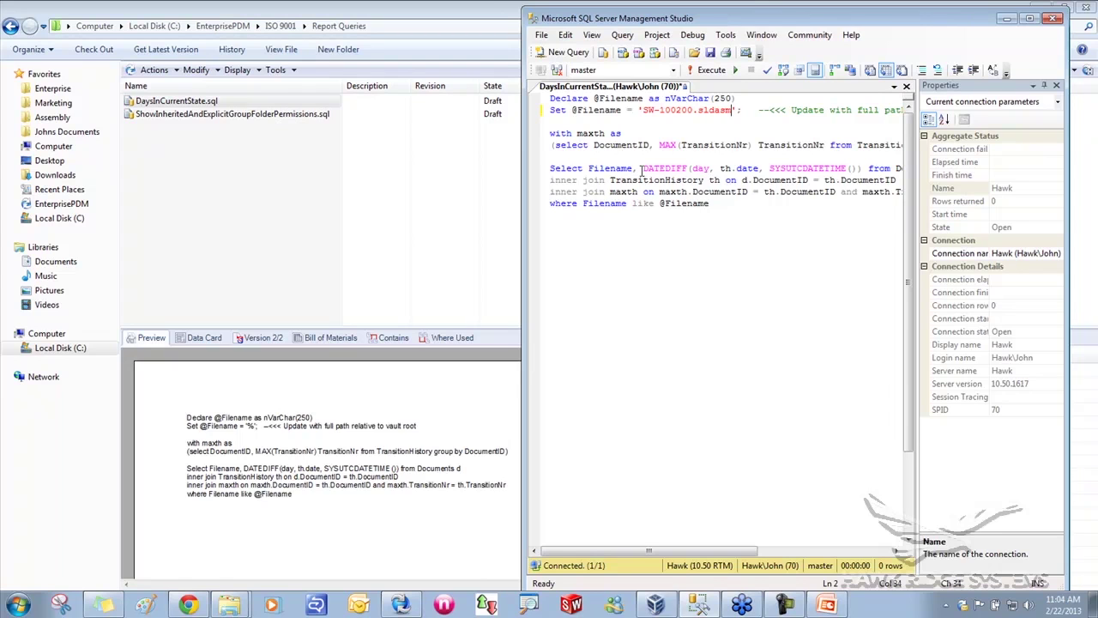
Execute the query against the EnterprisePDM database, showing a 21-day result.
{"action": "left_click", "coordinate": [711, 72]}
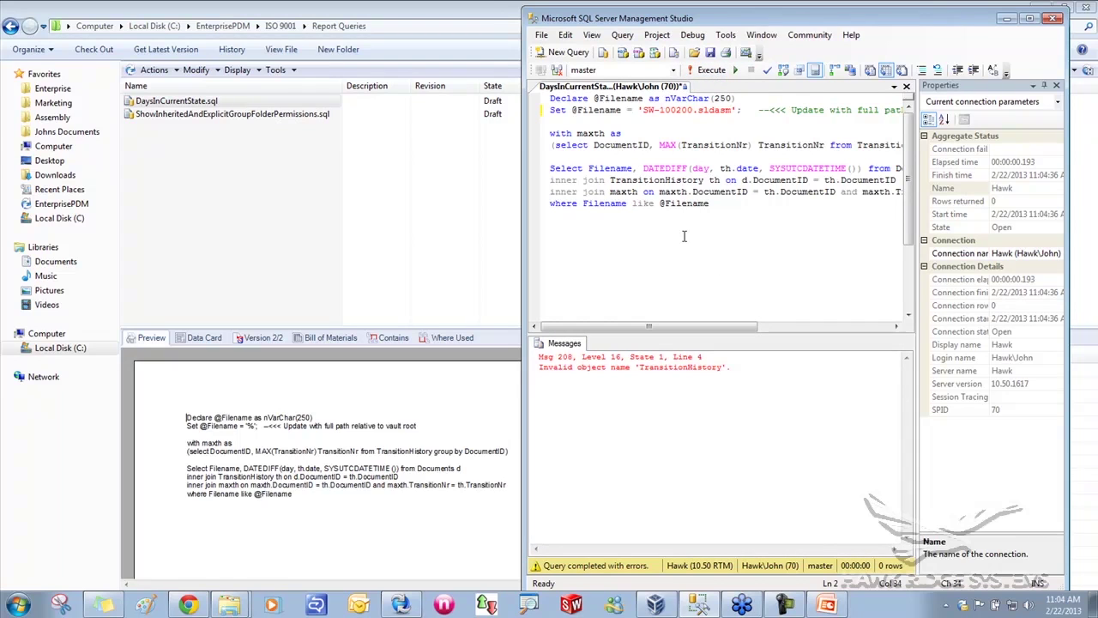
{"action": "left_click", "coordinate": [674, 70]}
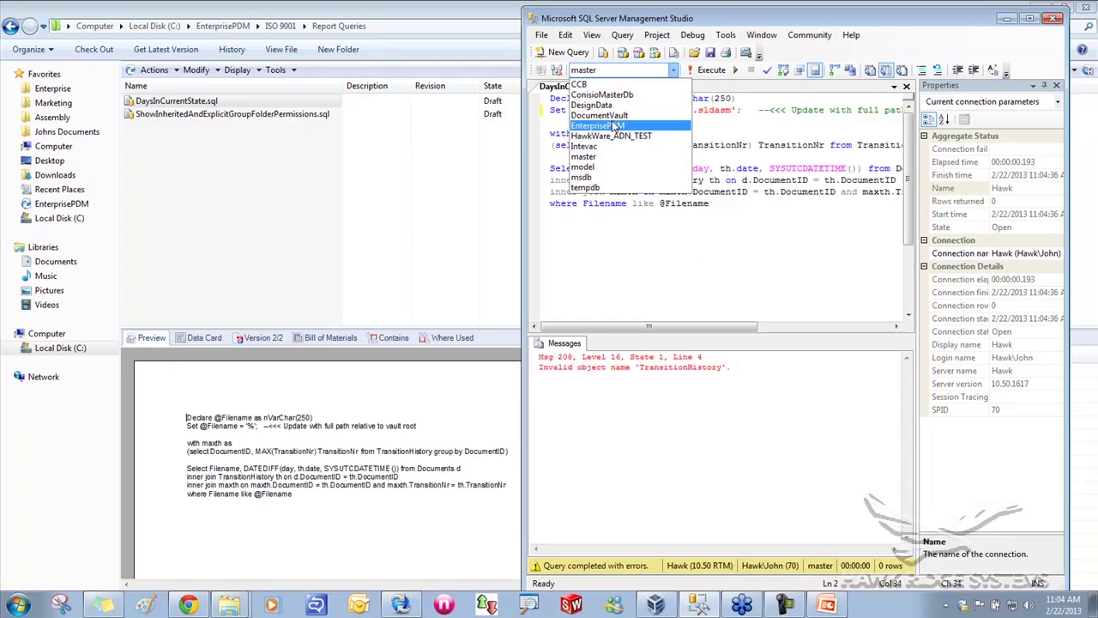
{"action": "left_click", "coordinate": [615, 126]}
{"action": "left_click", "coordinate": [710, 70]}
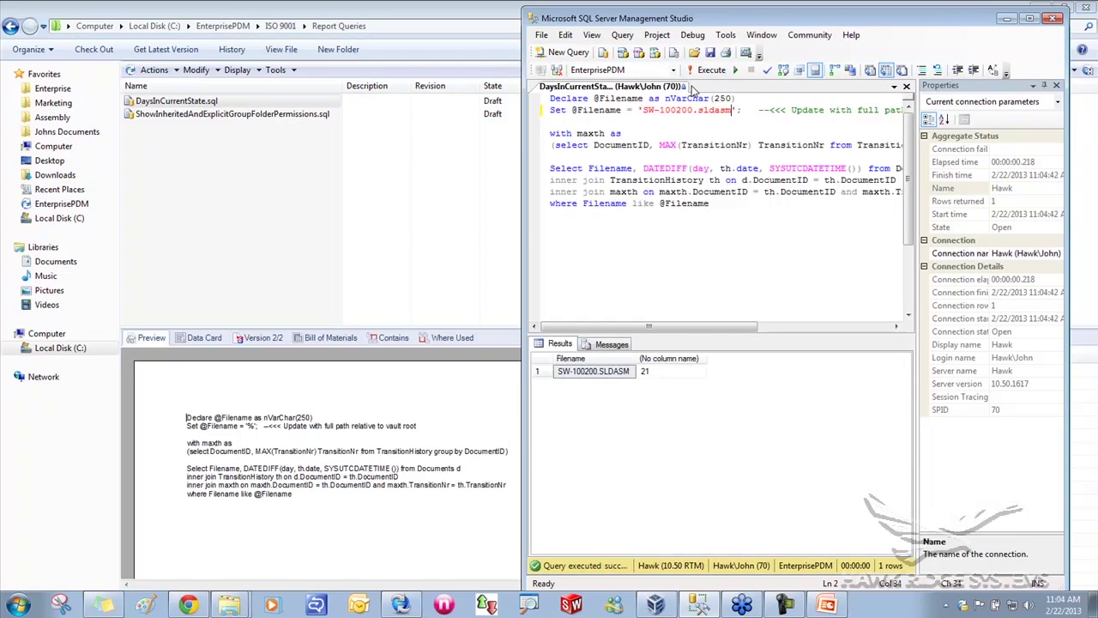
{"action": "left_click", "coordinate": [649, 372]}
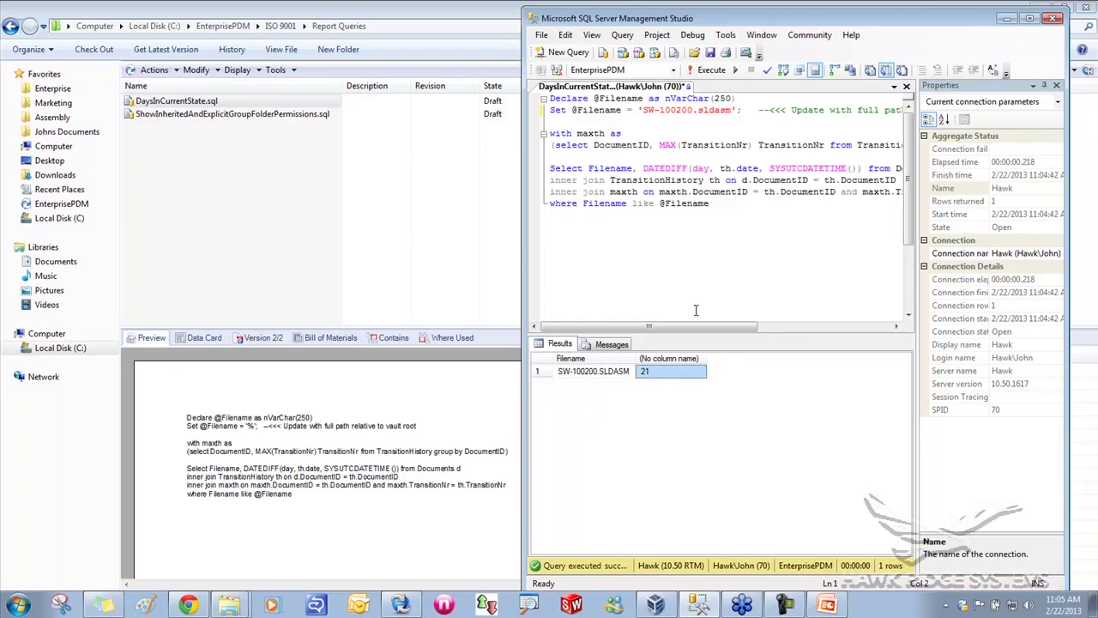
Close DaysInCurrentState.sql without saving and open ShowInheritedAndExplicitGroupFolderPermissions.sql.
{"action": "left_click", "coordinate": [906, 88]}
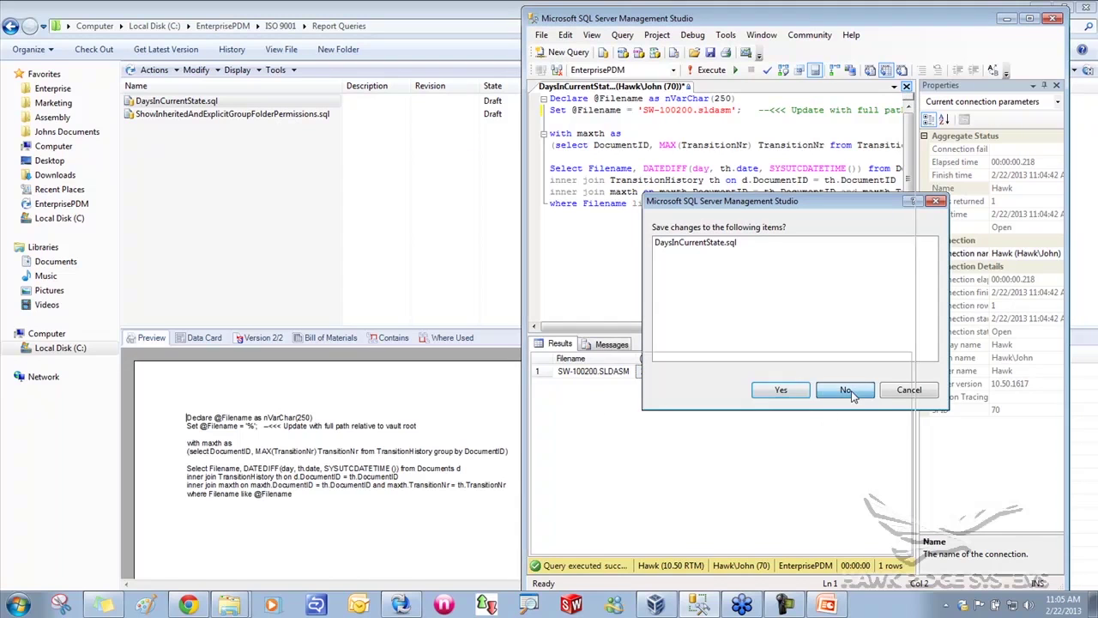
{"action": "left_click", "coordinate": [850, 390]}
{"action": "left_click", "coordinate": [217, 115]}
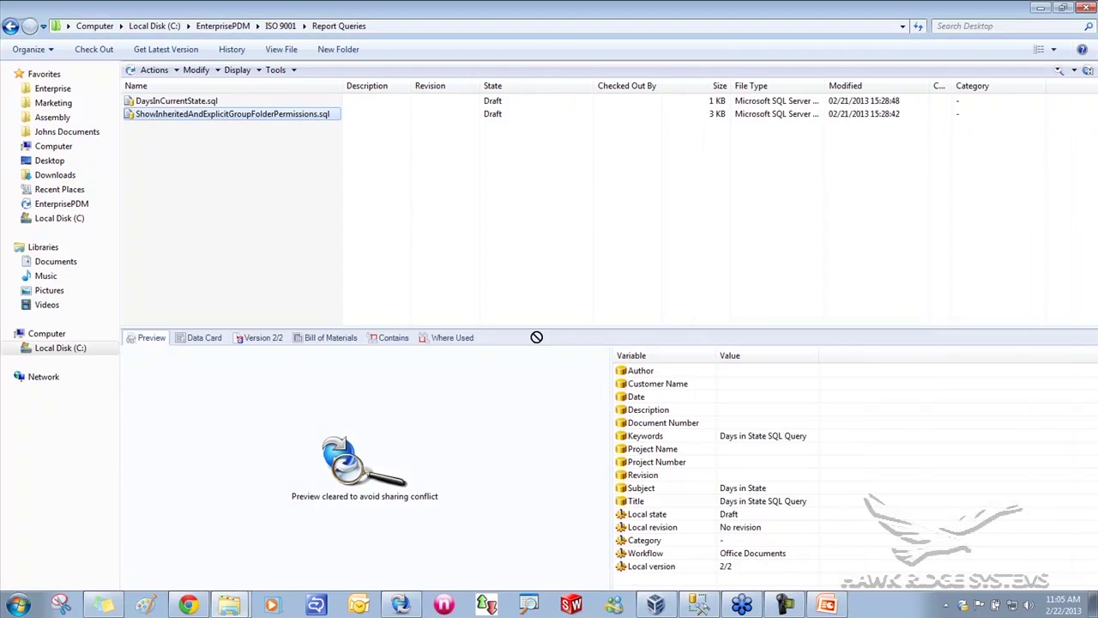
{"action": "left_click_drag", "start_coordinate": [695, 582], "coordinate": [686, 349]}
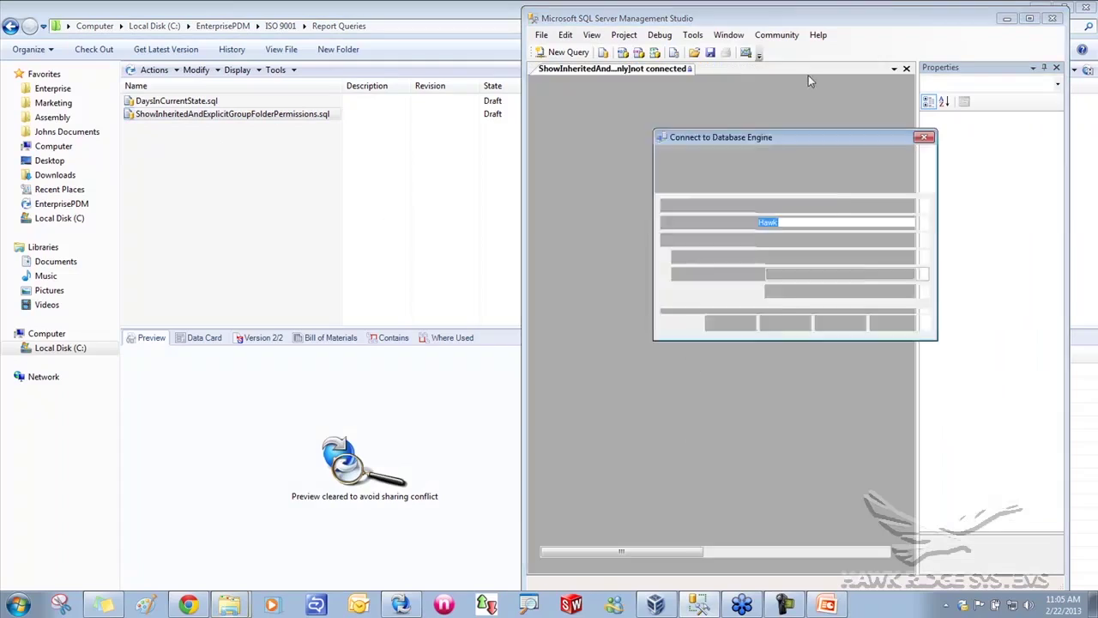
{"action": "left_click", "coordinate": [736, 324]}
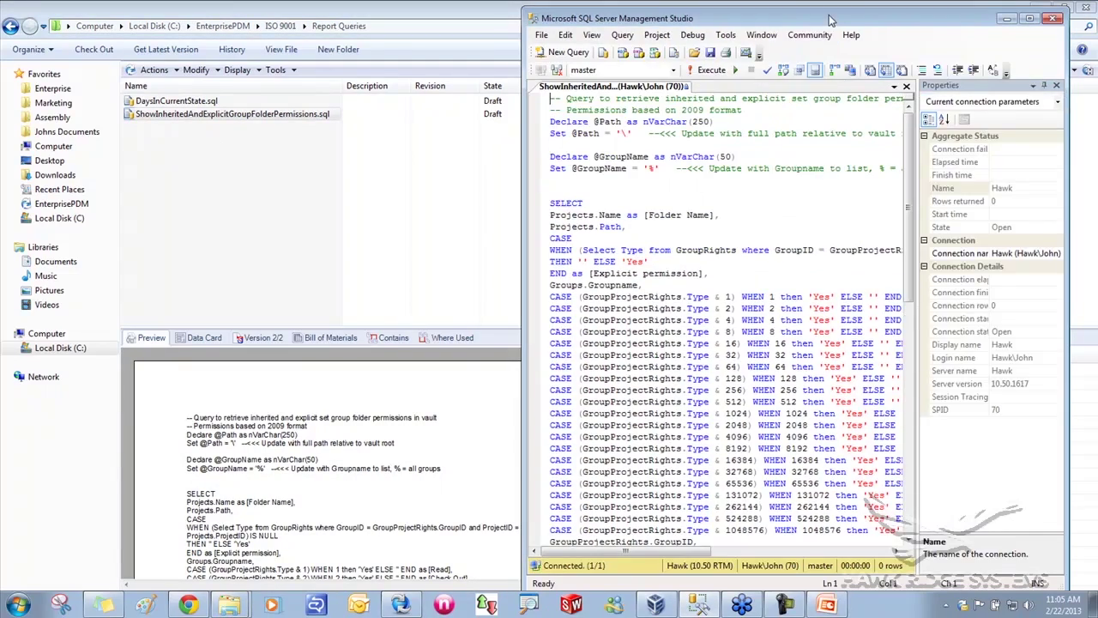
{"action": "left_click_drag", "start_coordinate": [831, 19], "coordinate": [549, 3]}
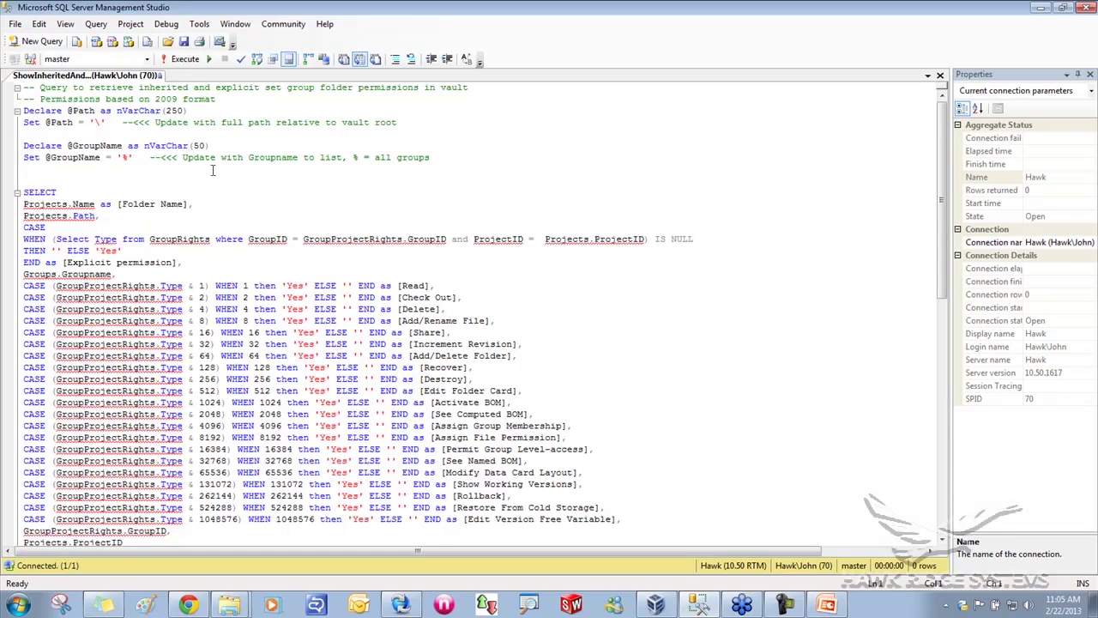
{"action": "left_click", "coordinate": [122, 157]}
{"action": "type", "text": "Engineering"}
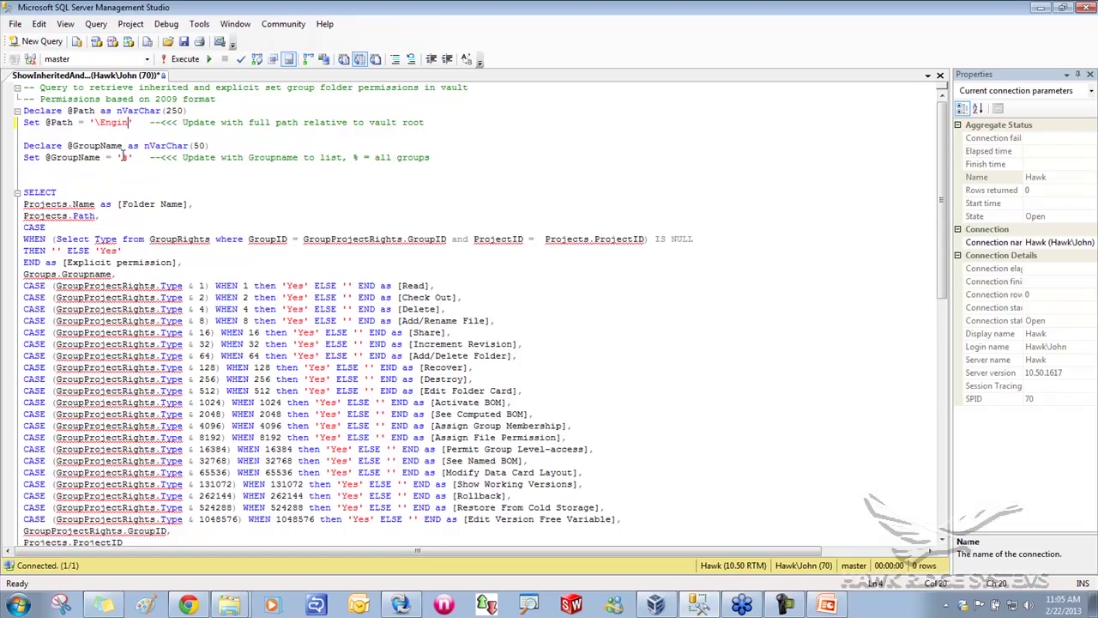
{"action": "type", "text": "\\"}
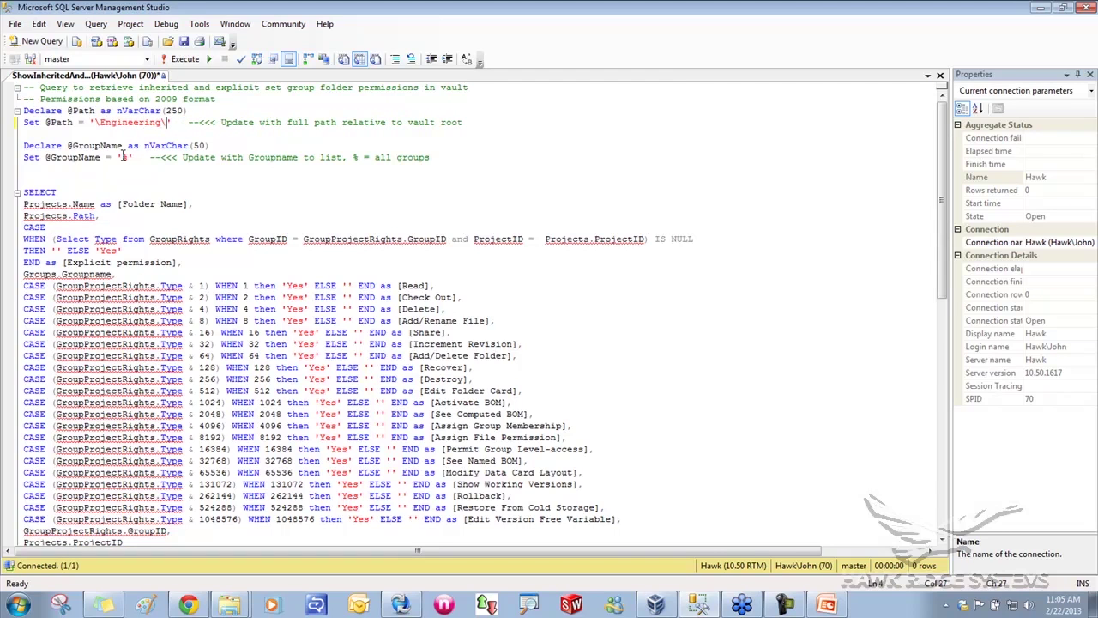
{"action": "type", "text": "%"}
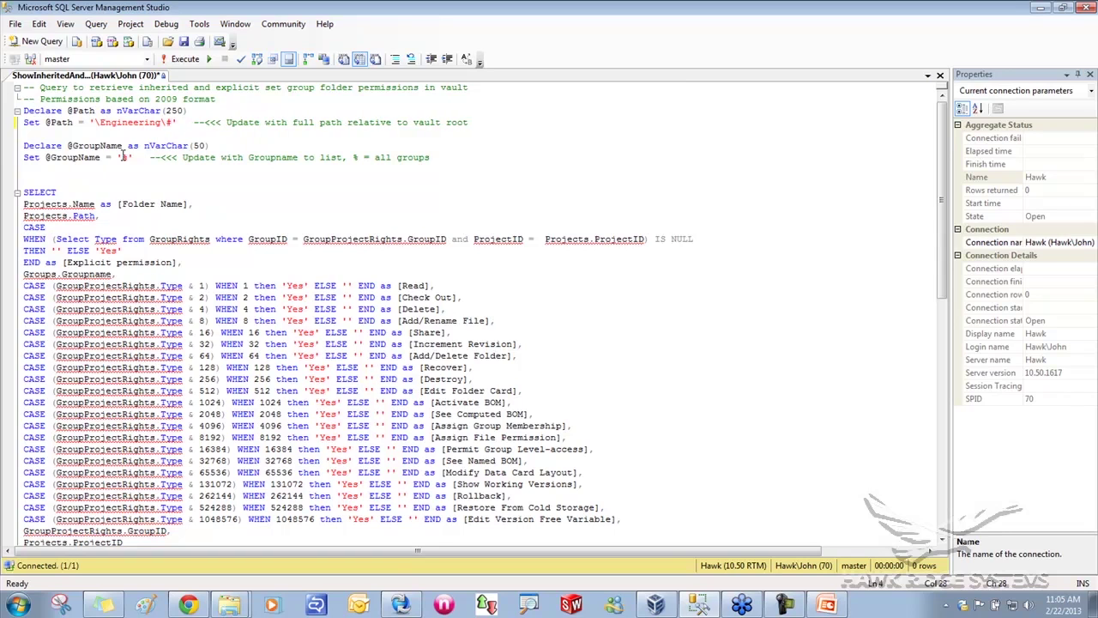
{"action": "type", "text": "2019"}
{"action": "type", "text": "\\Desg"}
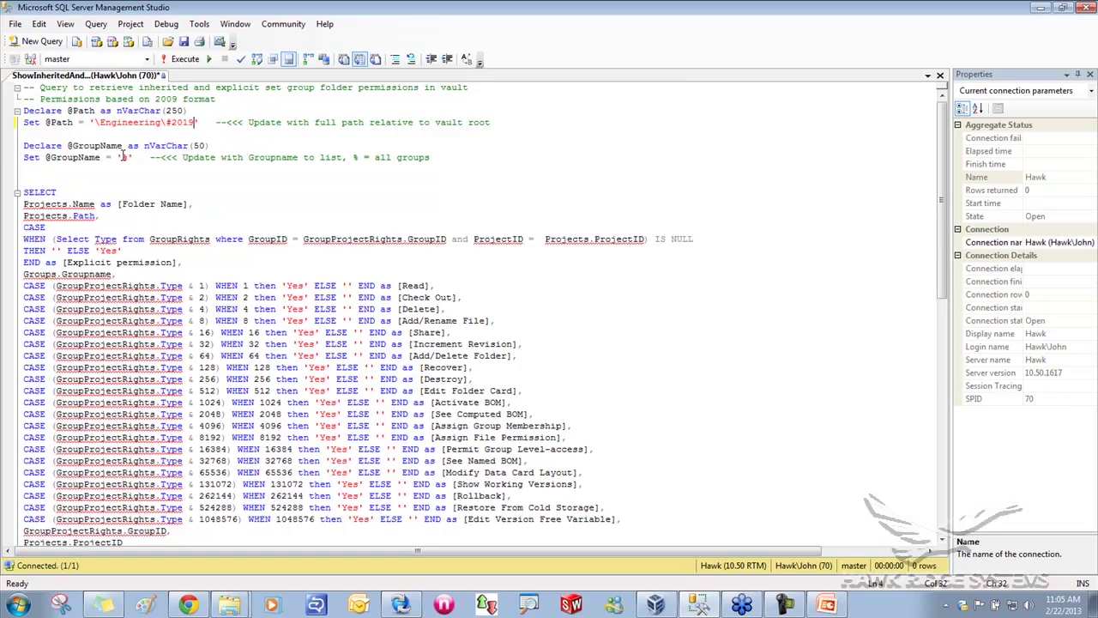
{"action": "key", "text": "BackSpace"}
{"action": "type", "text": "ign Da"}
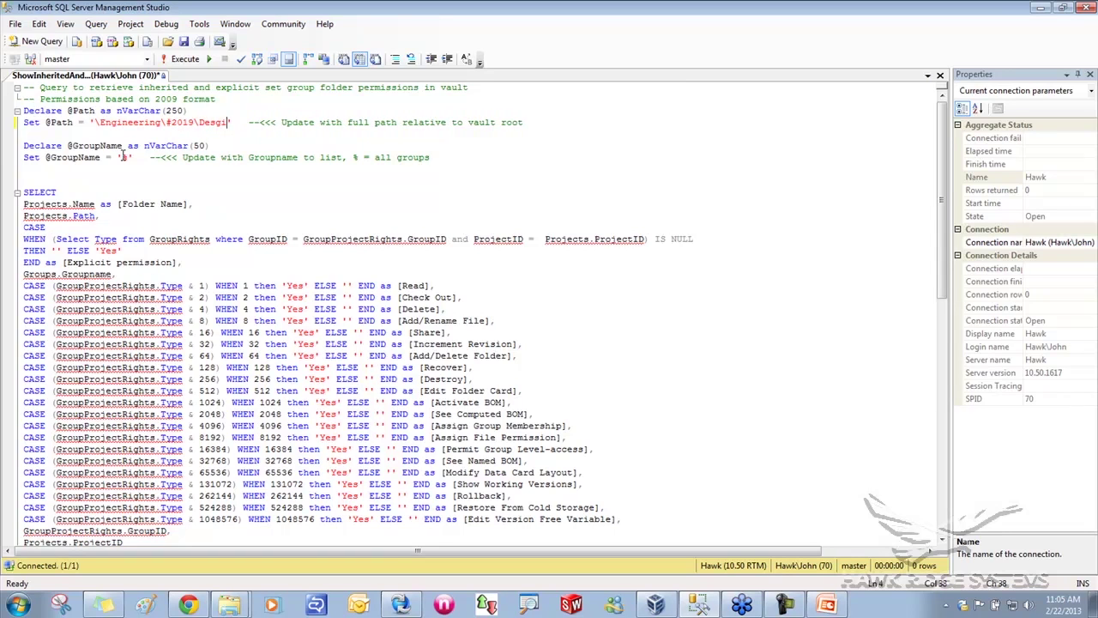
{"action": "type", "text": "ta"}
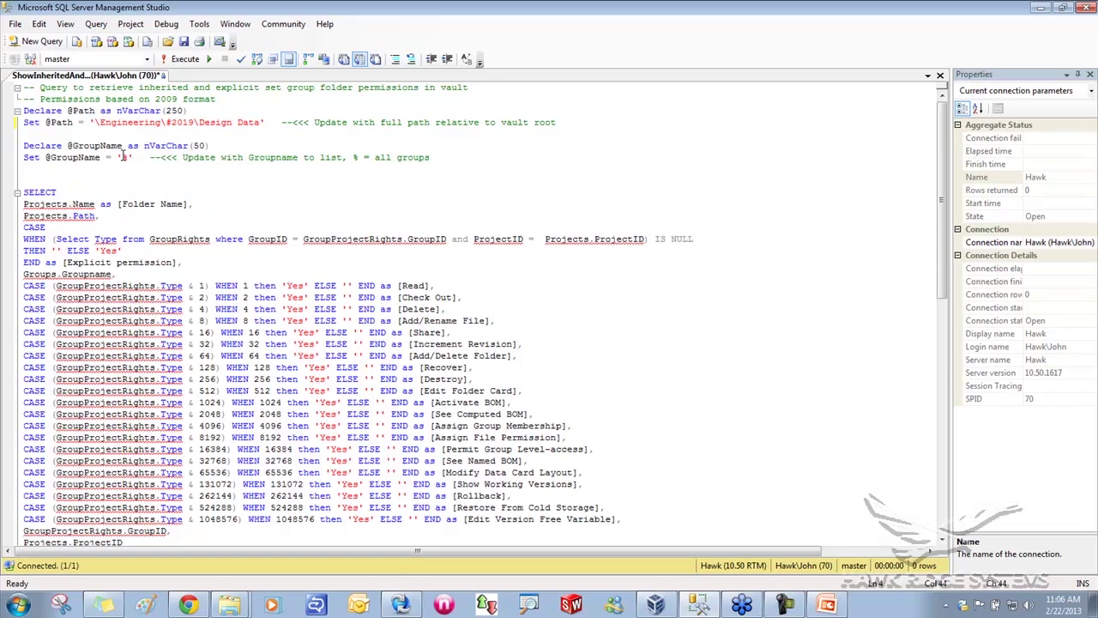
Run the group folder permissions query against the EnterprisePDM database.
{"action": "left_click", "coordinate": [146, 58]}
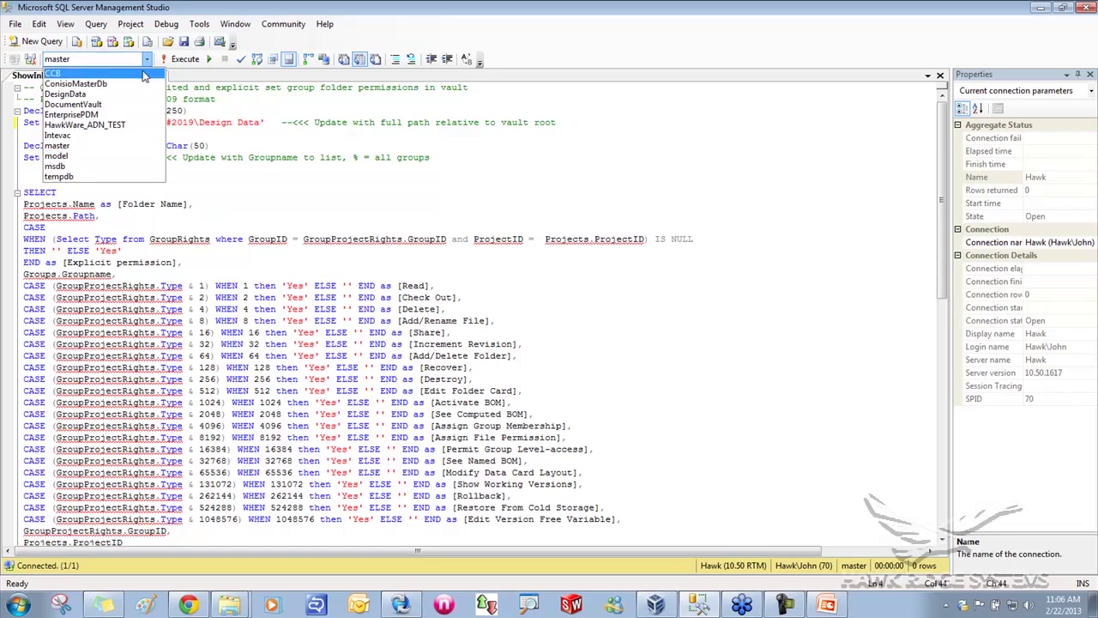
{"action": "left_click", "coordinate": [114, 115]}
{"action": "left_click", "coordinate": [183, 58]}
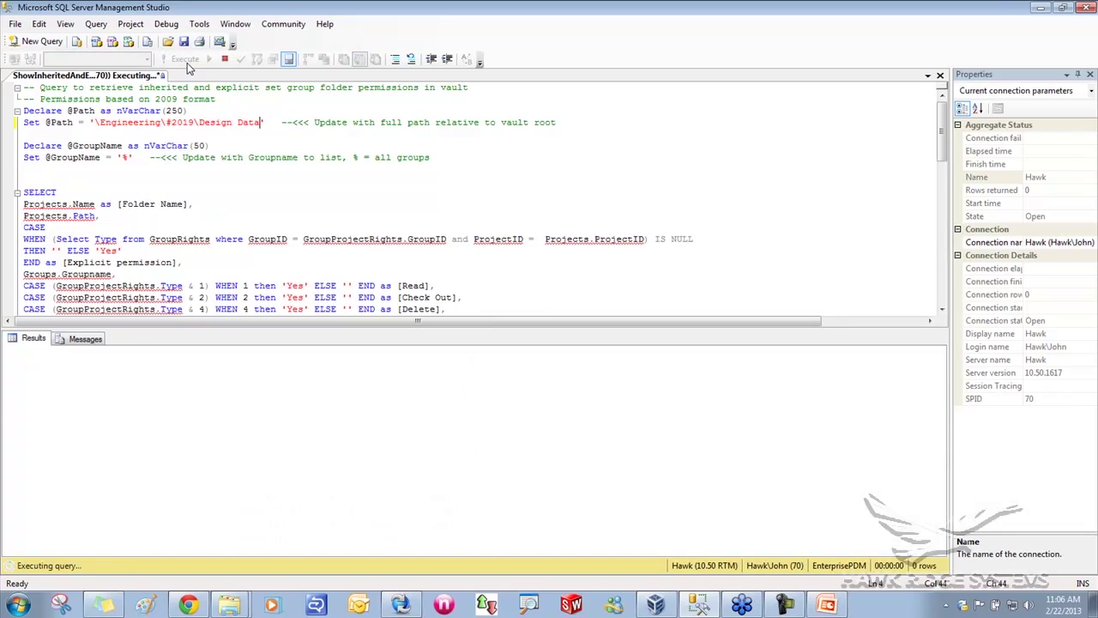
{"action": "mouse_move", "coordinate": [246, 548]}
{"action": "left_mouse_down"}
{"action": "mouse_move", "coordinate": [372, 549]}
{"action": "mouse_move", "coordinate": [246, 547]}
{"action": "left_mouse_up"}
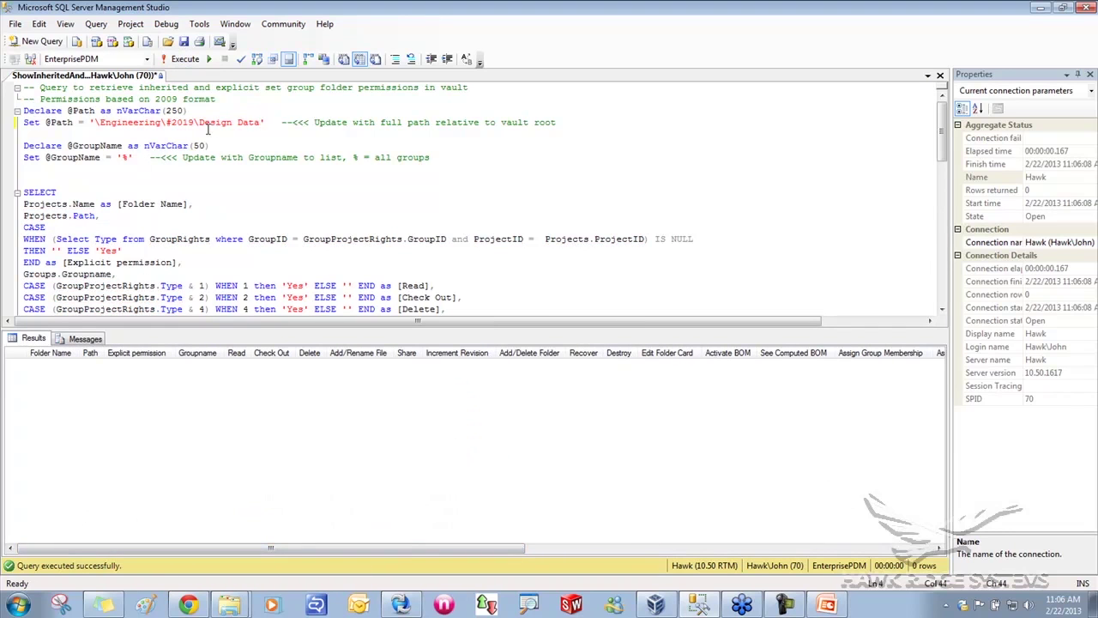
Rerun with path '\Engineering\Project #2019\Design Data', then quit Management Studio without saving.
{"action": "left_click", "coordinate": [167, 122]}
{"action": "type", "text": "Project"}
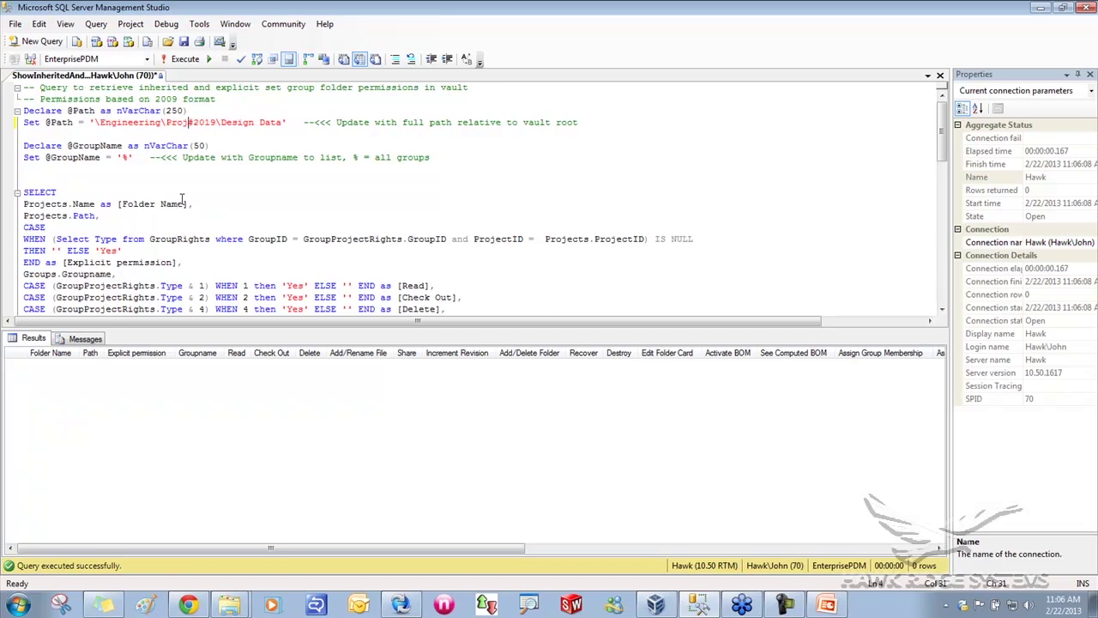
{"action": "left_click", "coordinate": [184, 58]}
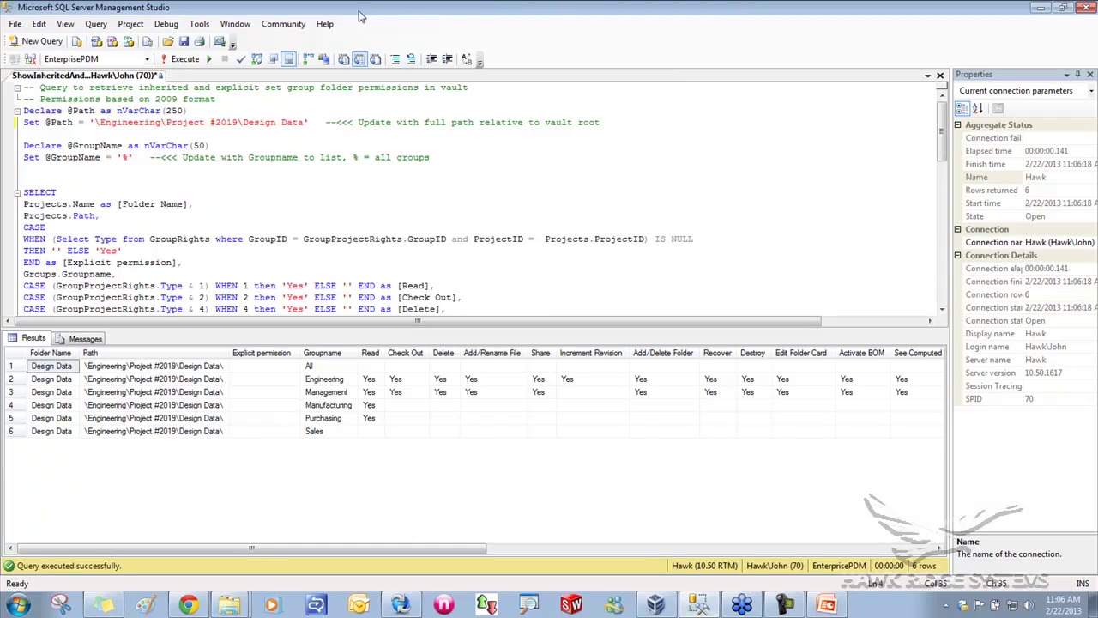
{"action": "left_click", "coordinate": [1085, 8]}
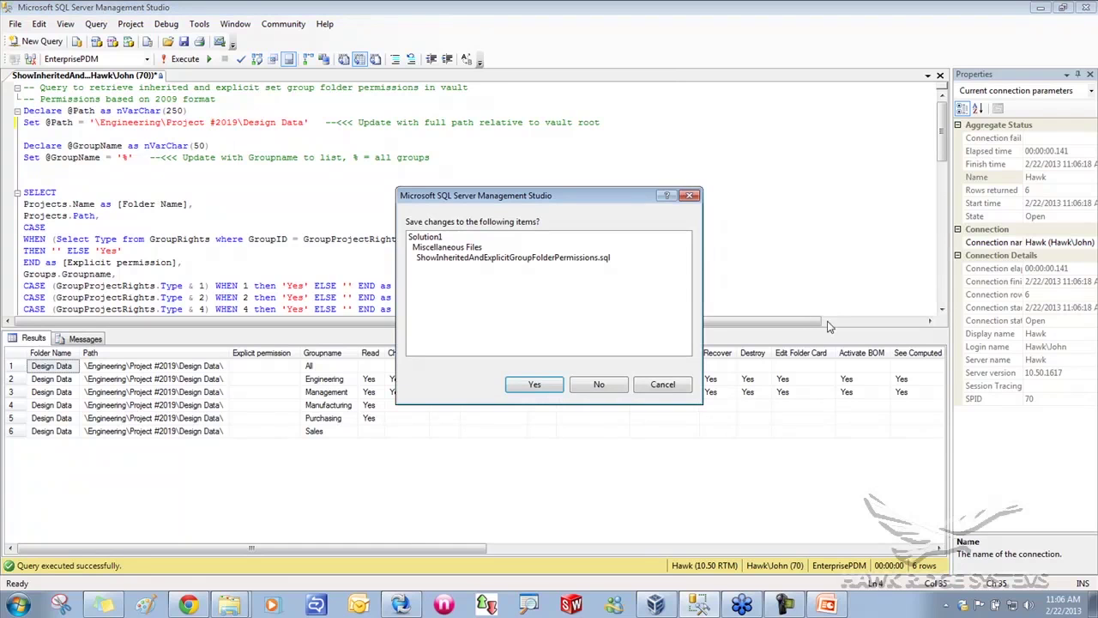
{"action": "left_click", "coordinate": [601, 385]}
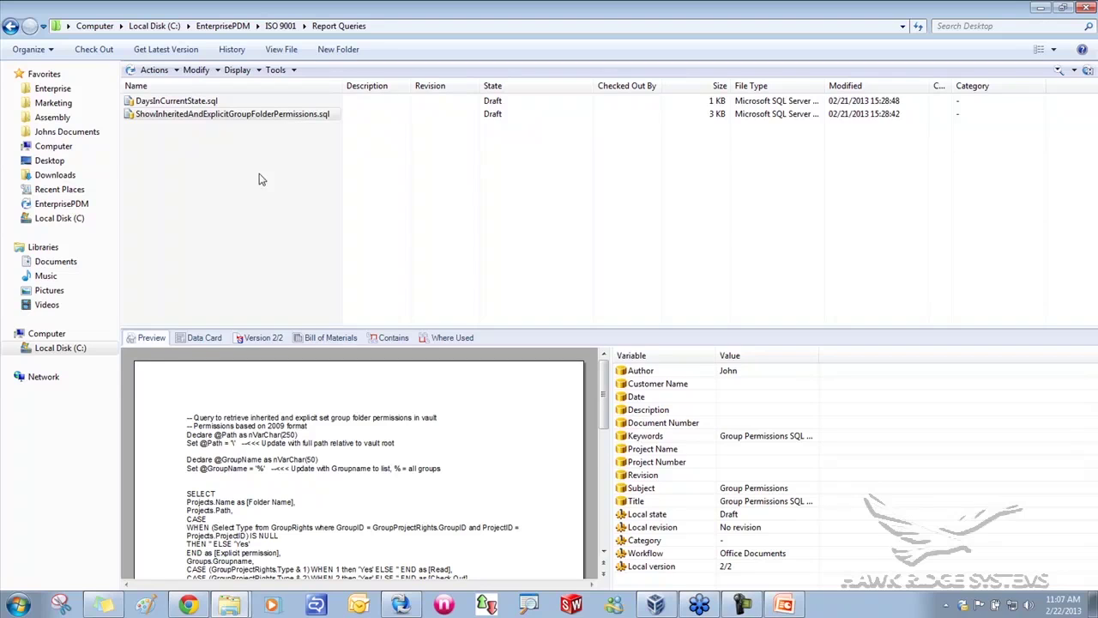
In the ISO 9001 folder, change crank-arm.sldprt's state with Submit for Approval.
{"action": "left_click", "coordinate": [283, 27]}
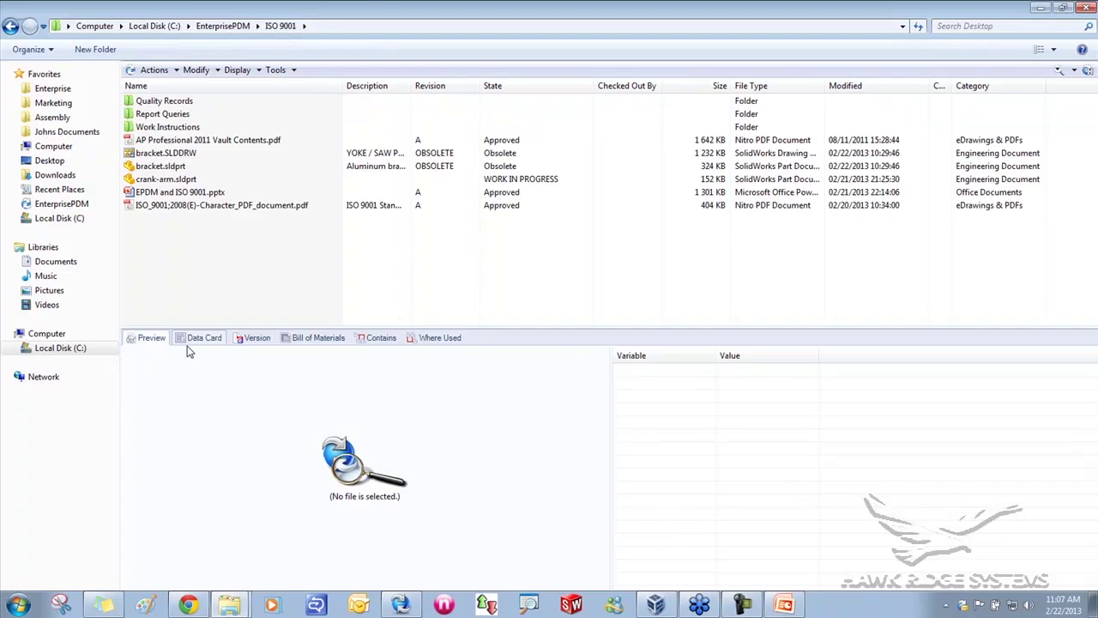
{"action": "right_click", "coordinate": [171, 179]}
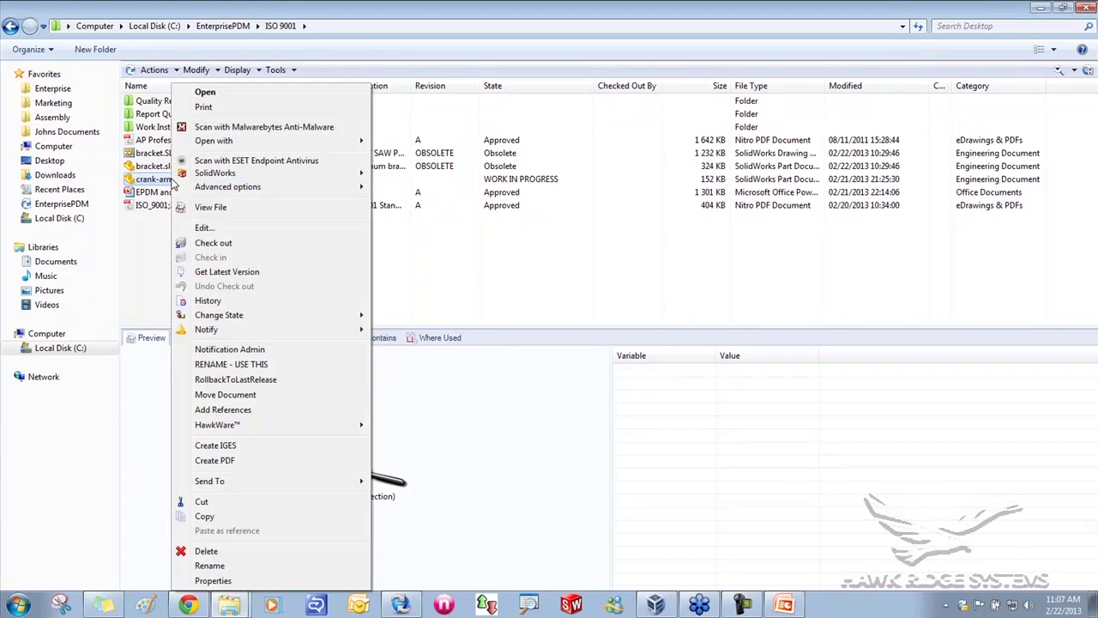
{"action": "mouse_move", "coordinate": [290, 316]}
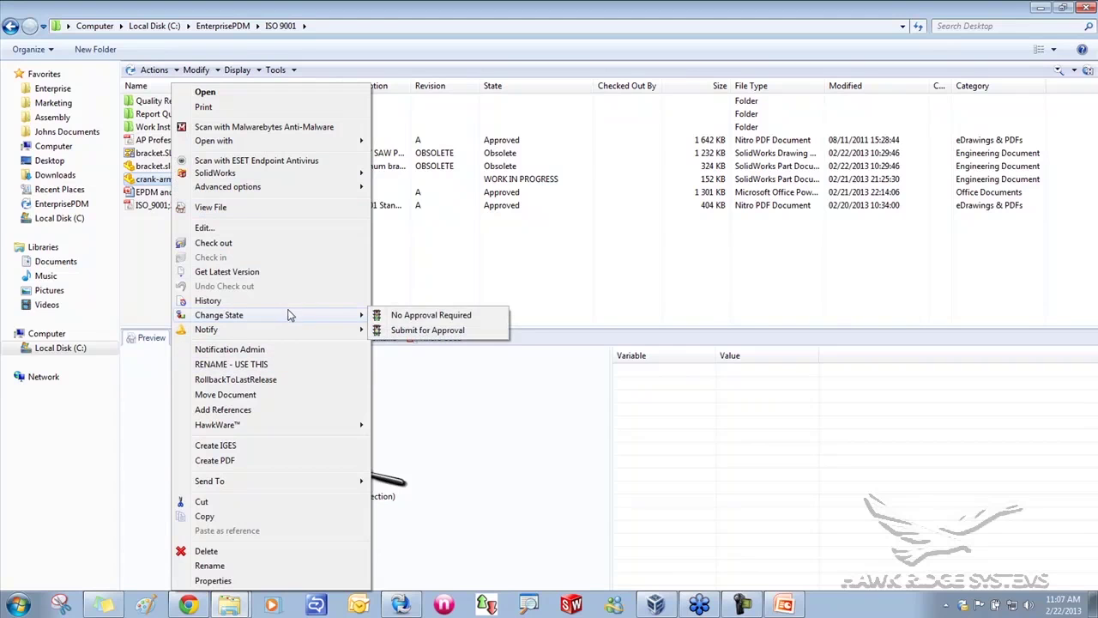
{"action": "left_click", "coordinate": [418, 330]}
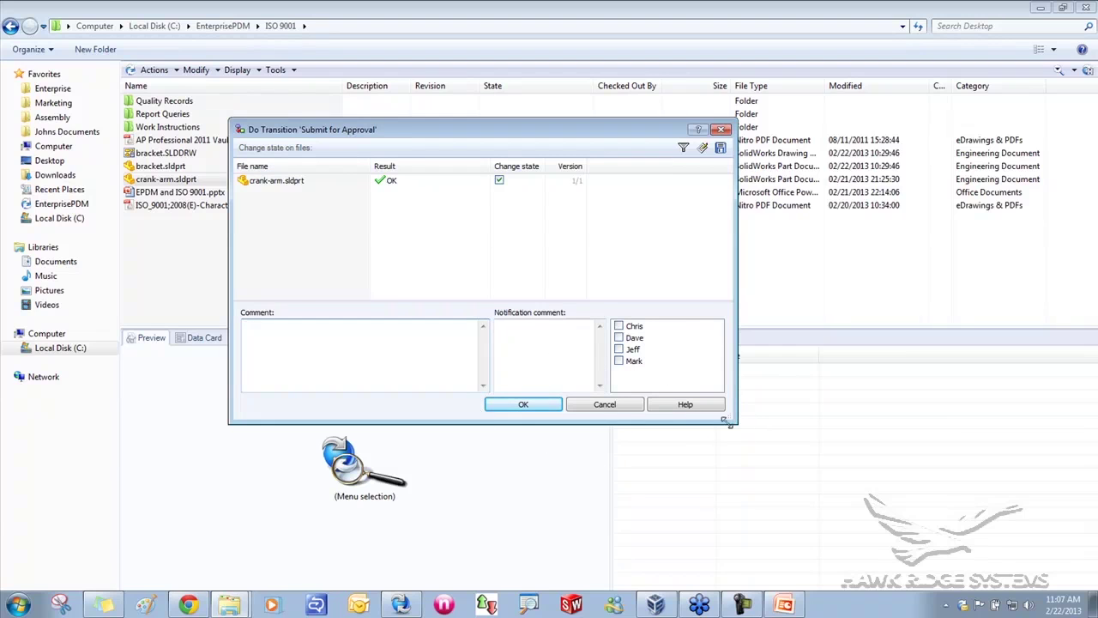
{"action": "left_click", "coordinate": [520, 407]}
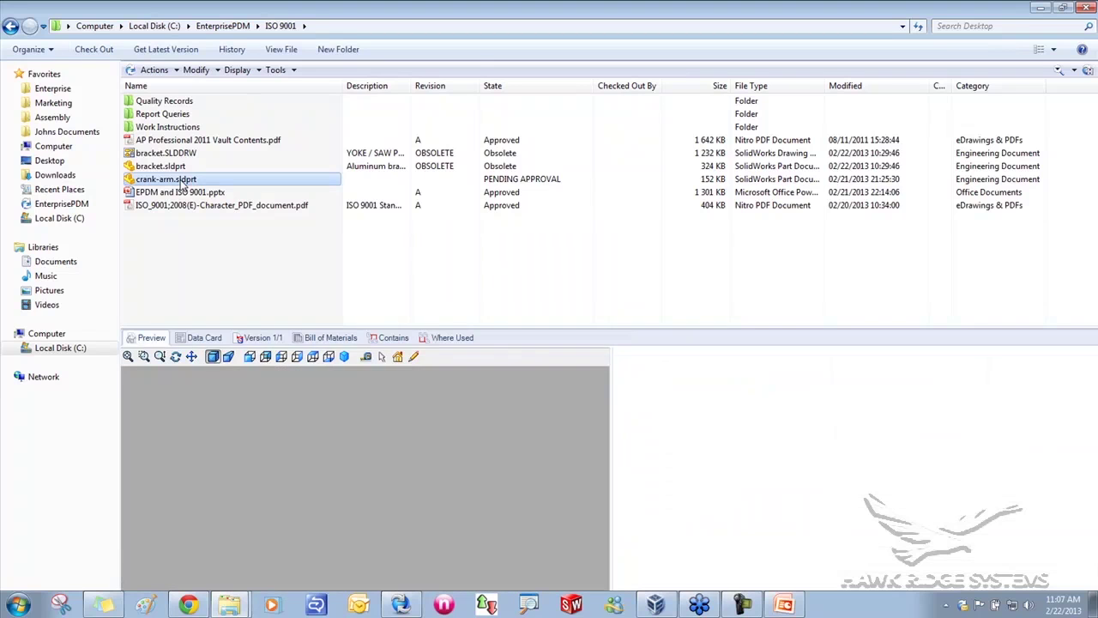
Start the Approved state change on crank-arm.sldprt.
{"action": "right_click", "coordinate": [182, 180]}
{"action": "mouse_move", "coordinate": [306, 314]}
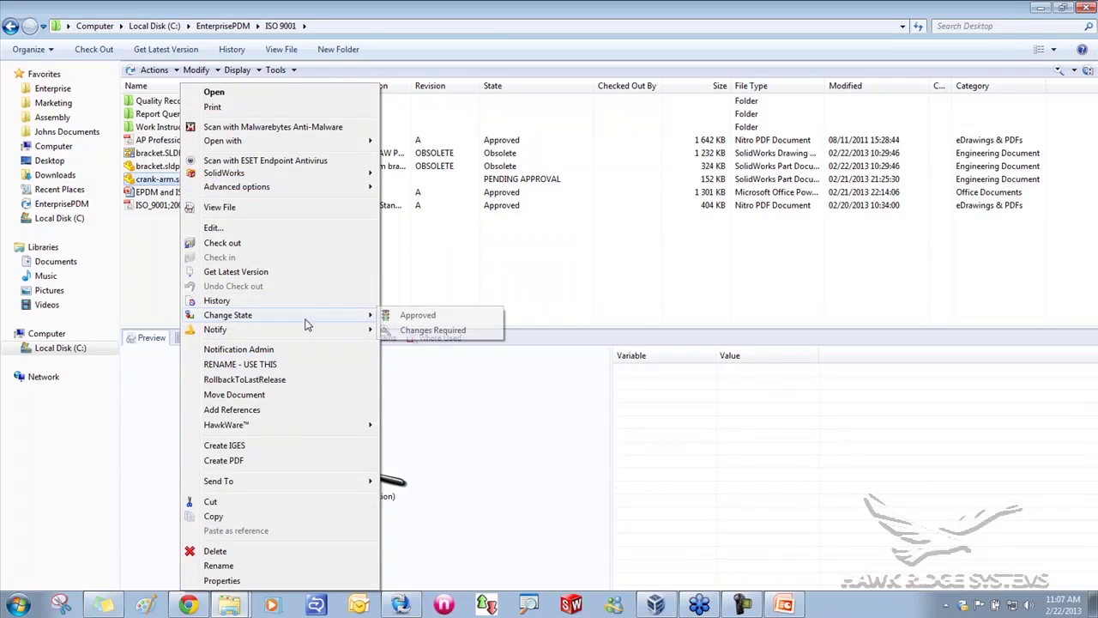
{"action": "left_click", "coordinate": [416, 316]}
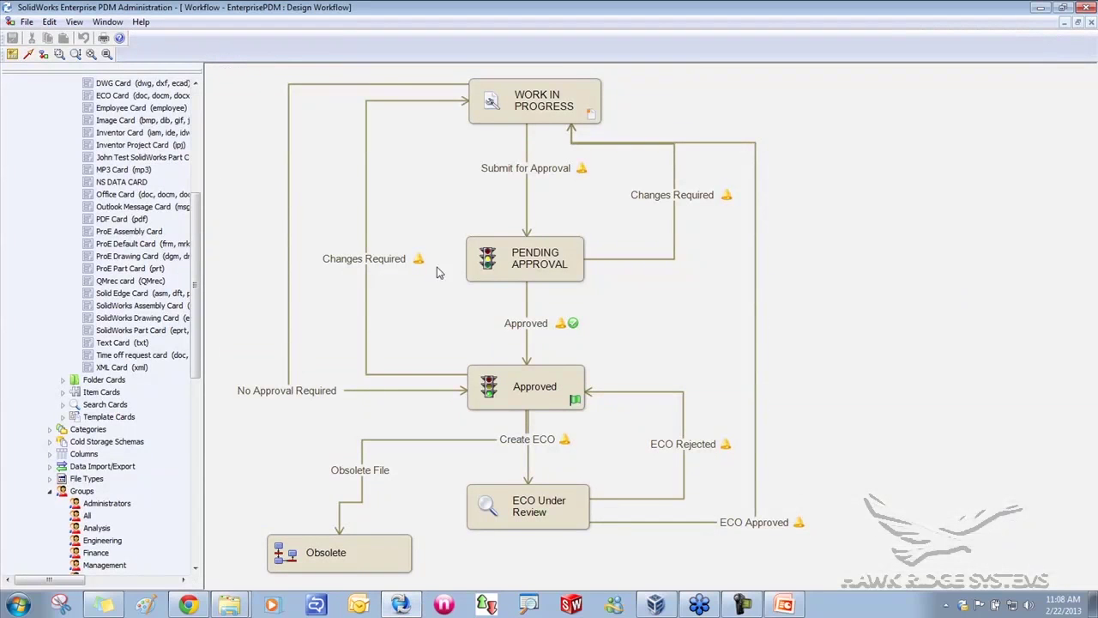
Review the Approved transition's permitted groups in the Design Workflow and cancel unchanged.
{"action": "left_click", "coordinate": [539, 171]}
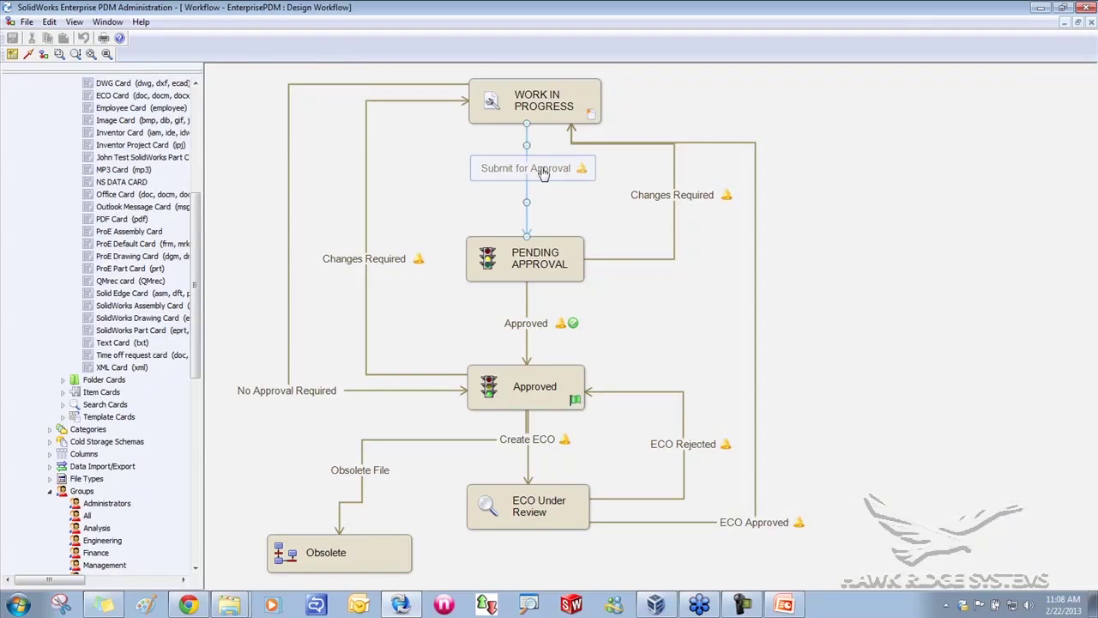
{"action": "left_click", "coordinate": [536, 326]}
{"action": "double_click", "coordinate": [526, 331]}
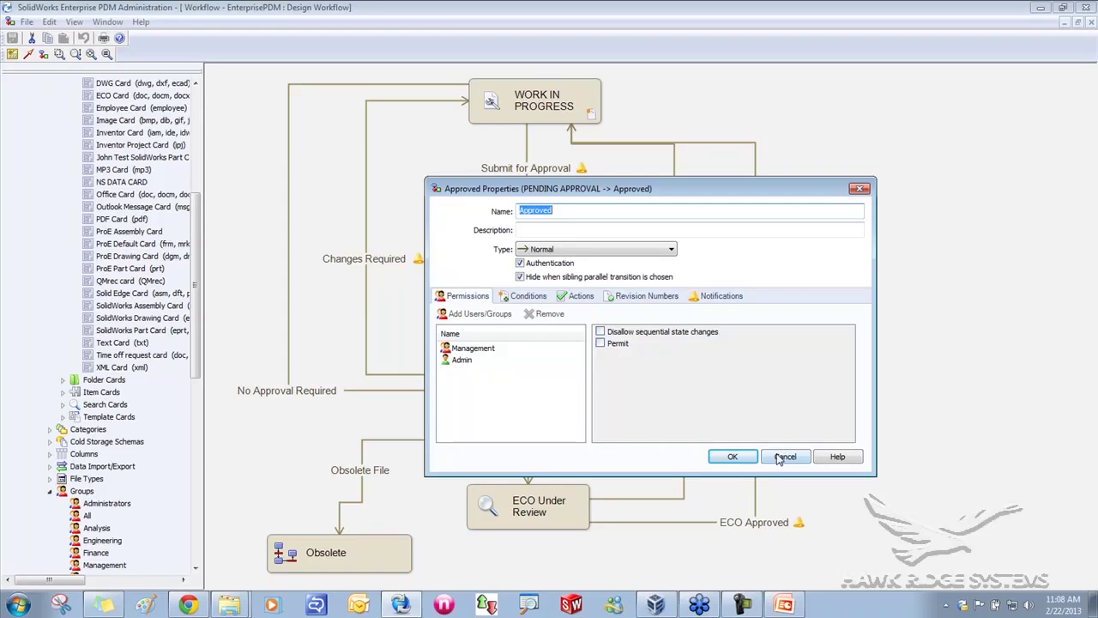
{"action": "left_click", "coordinate": [783, 456]}
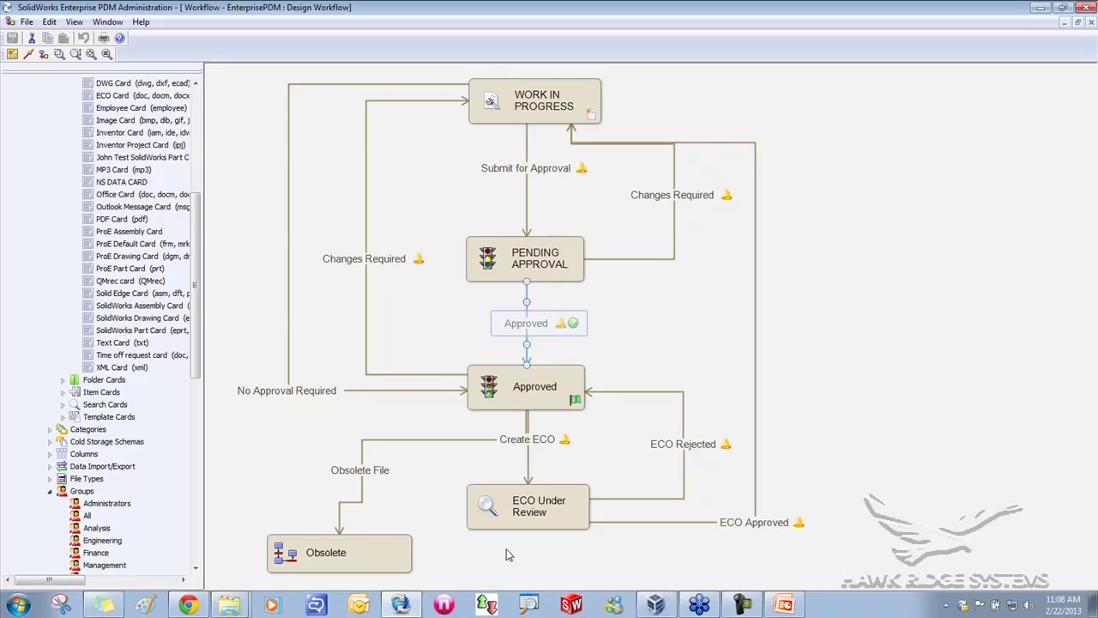
Present the PowerPoint slide show, advancing to slide 16, Section 8.5.2 and 8.5.3.
{"action": "left_click", "coordinate": [783, 605]}
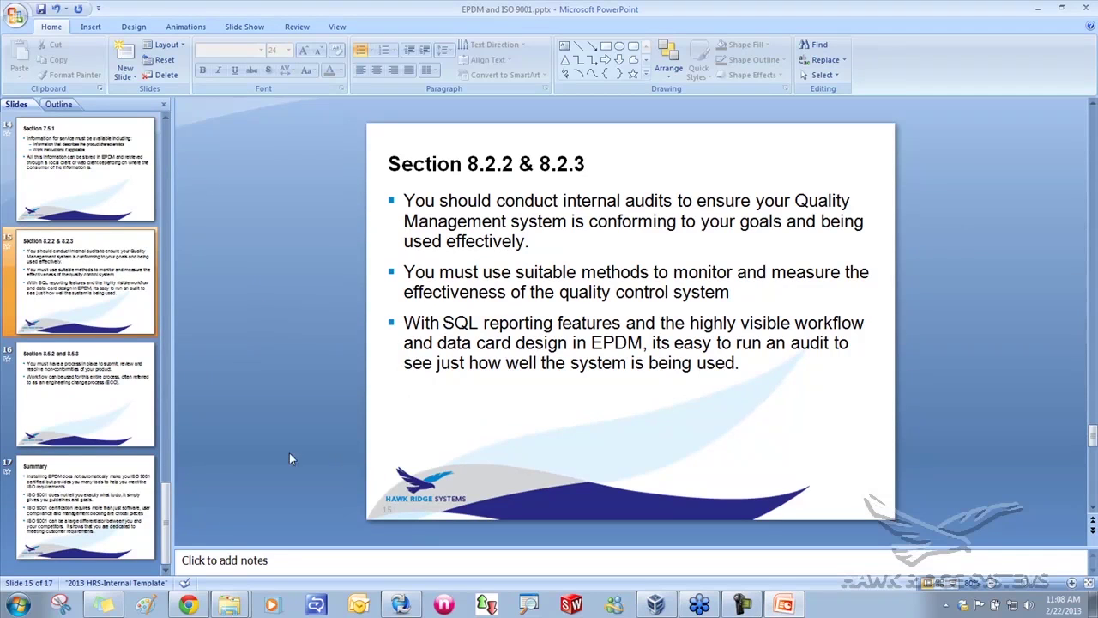
{"action": "left_click", "coordinate": [956, 584]}
{"action": "left_click", "coordinate": [657, 426]}
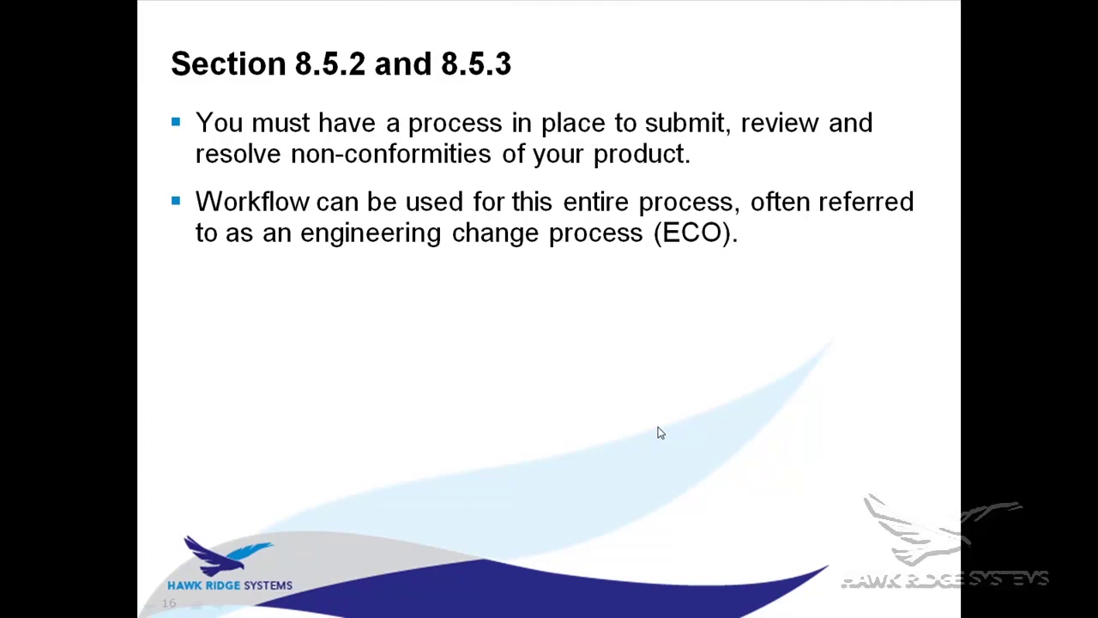
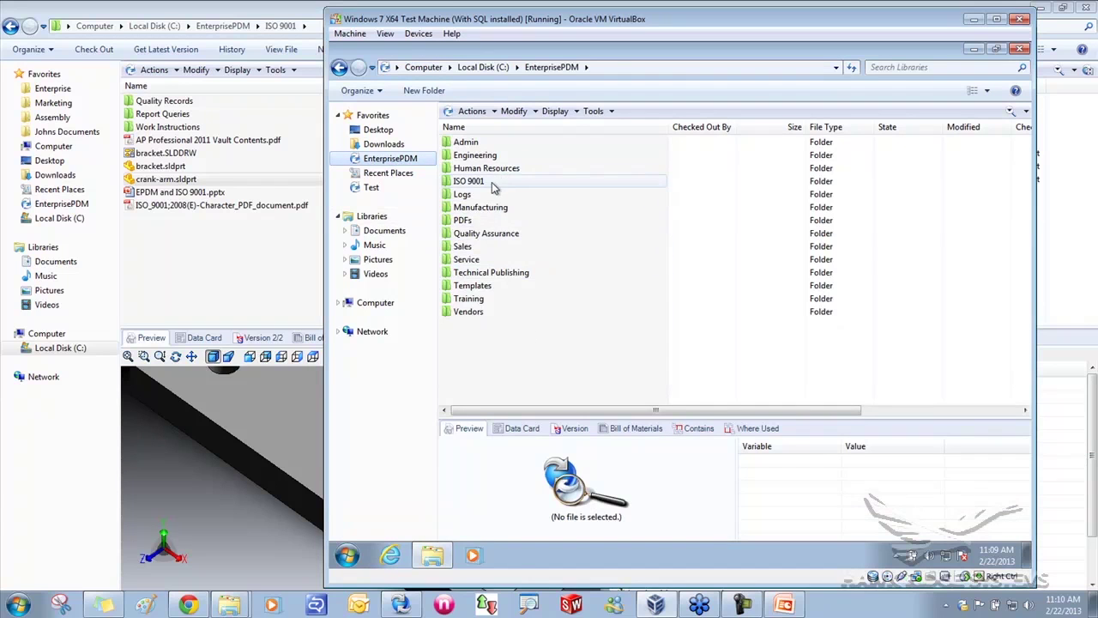
{"action": "double_click", "coordinate": [493, 183]}
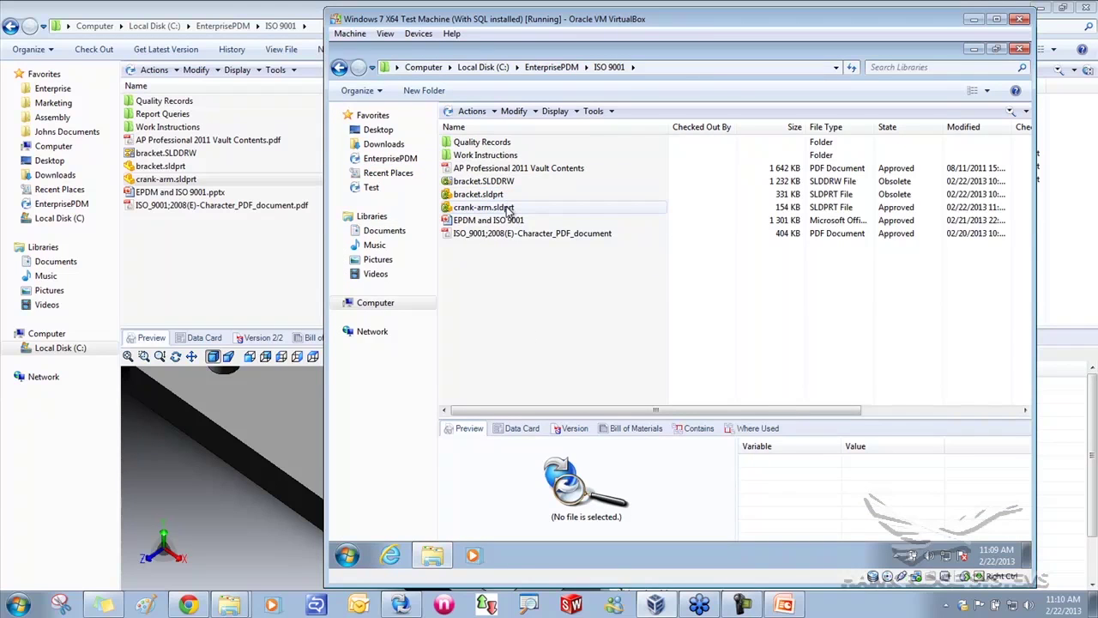
{"action": "left_click", "coordinate": [509, 210]}
{"action": "right_click", "coordinate": [509, 209]}
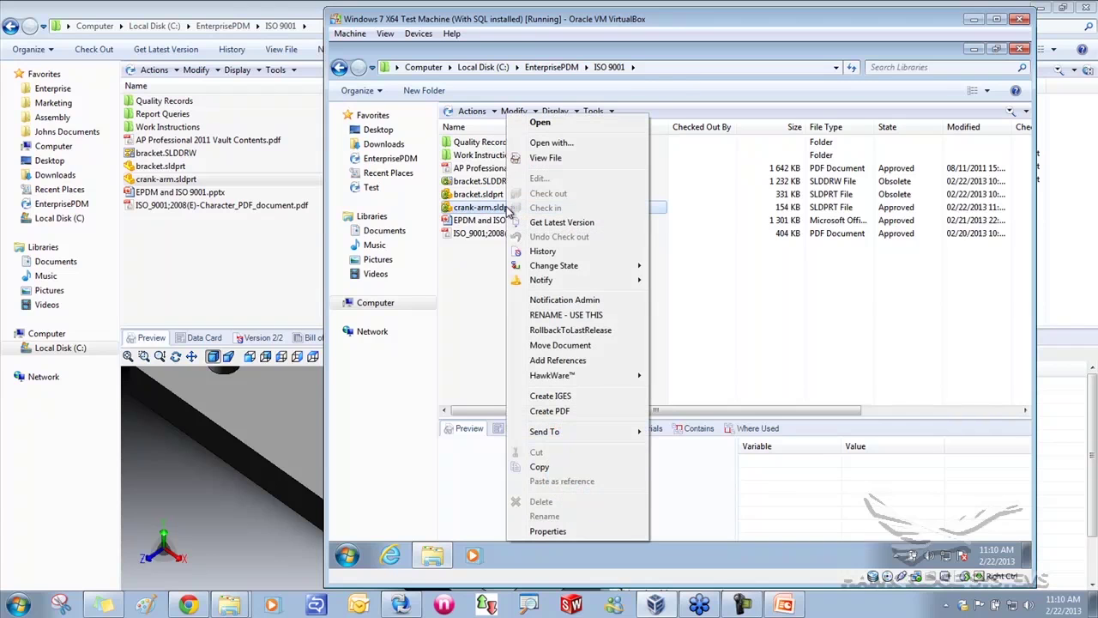
{"action": "mouse_move", "coordinate": [579, 269]}
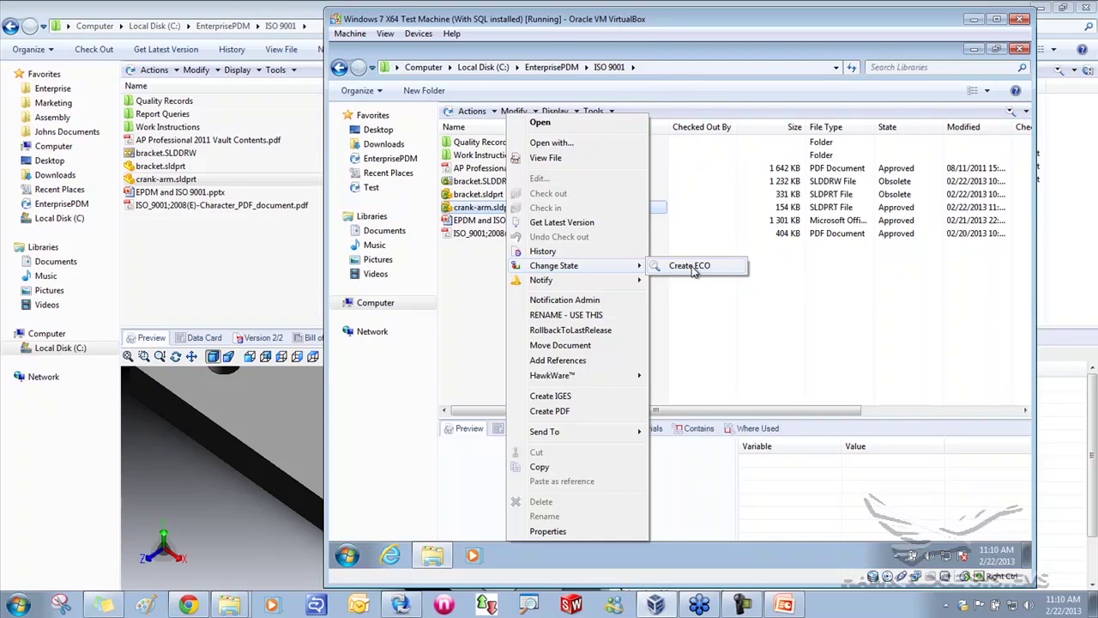
{"action": "left_click", "coordinate": [768, 342]}
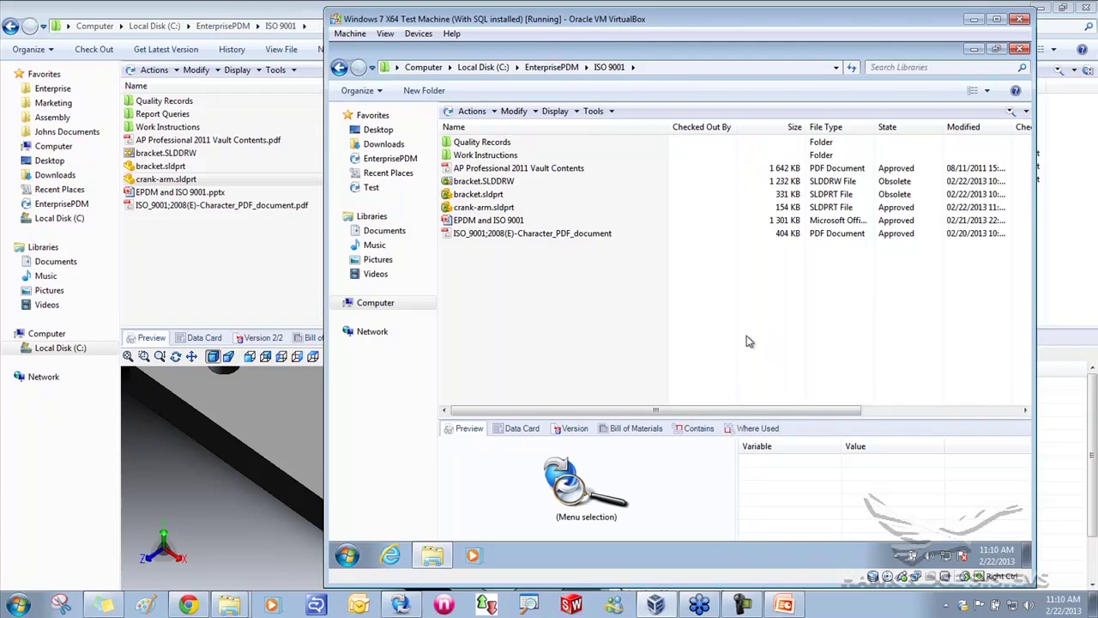
{"action": "left_click", "coordinate": [340, 67]}
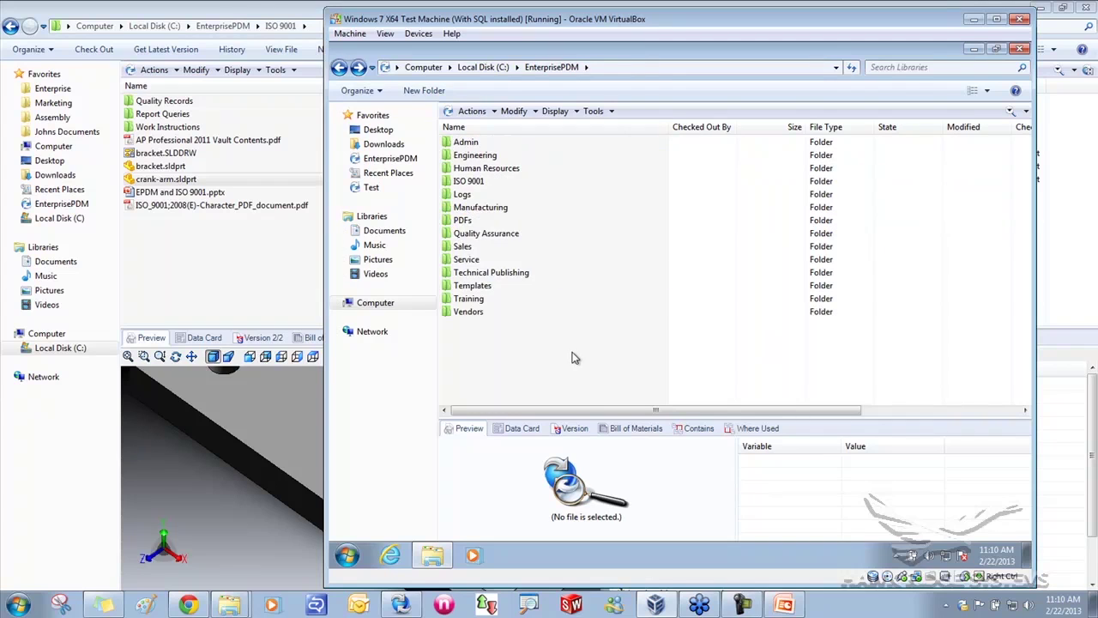
{"action": "left_click_drag", "start_coordinate": [575, 359], "coordinate": [438, 129]}
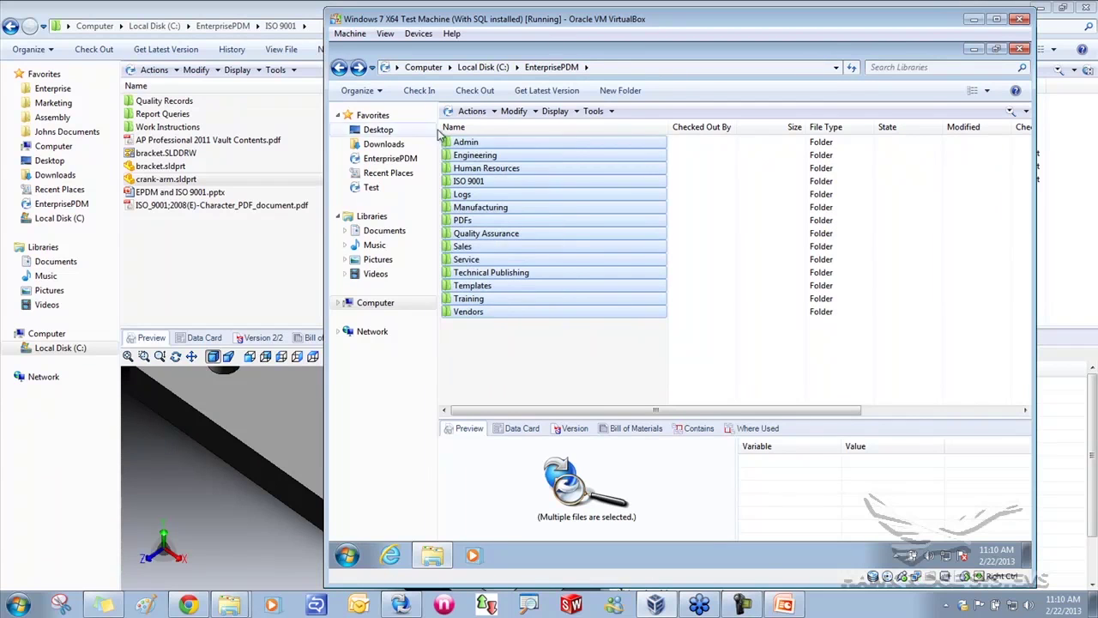
Run Get Latest Version on all the selected top-level vault folders and start the download.
{"action": "right_click", "coordinate": [506, 148]}
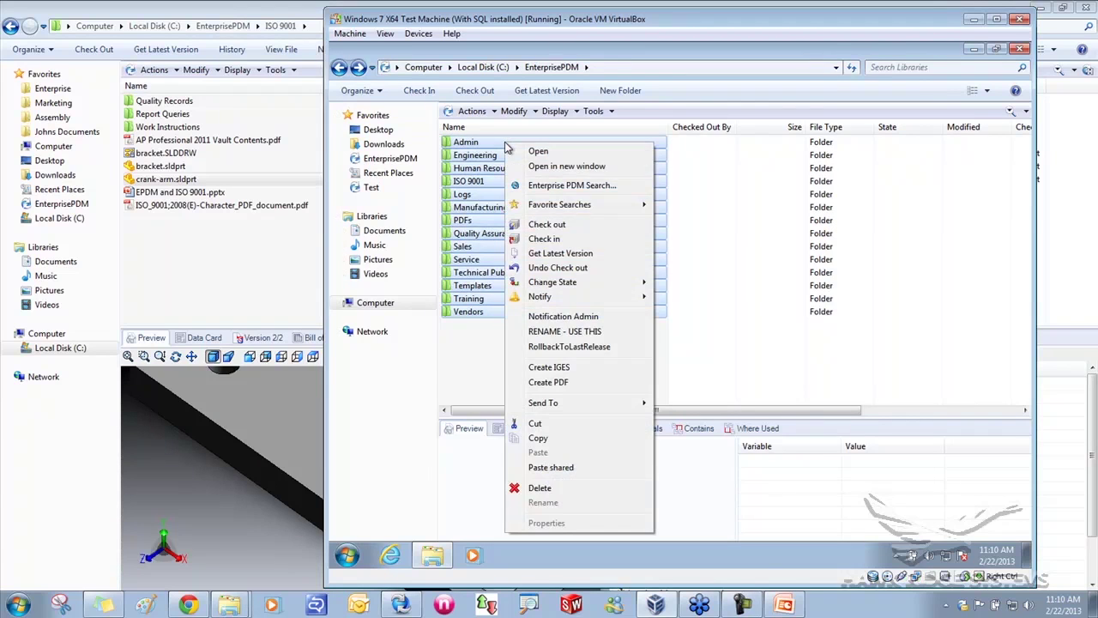
{"action": "left_click", "coordinate": [580, 255]}
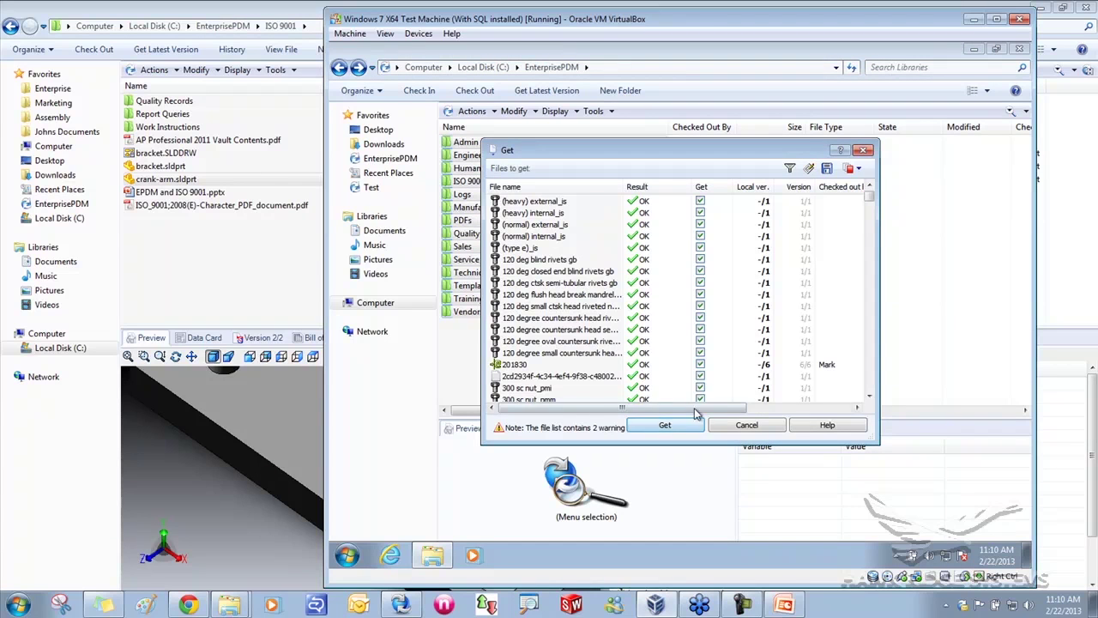
{"action": "left_click", "coordinate": [672, 426]}
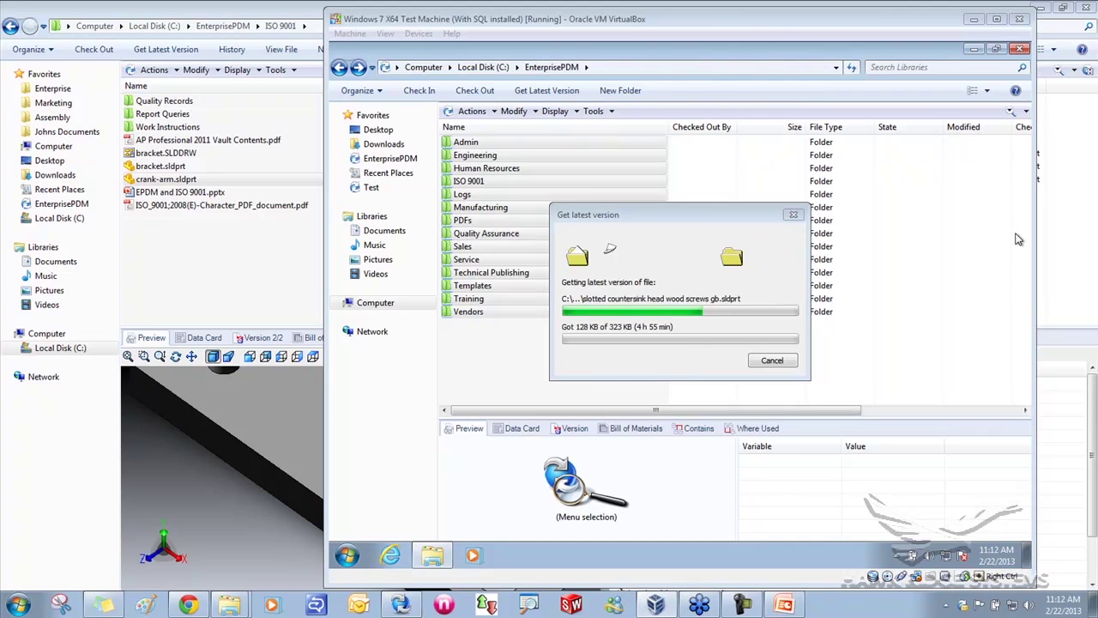
Read through the PDM inbox notifications on the bracket's state changes, then return to the vault window.
{"action": "right_click", "coordinate": [966, 606]}
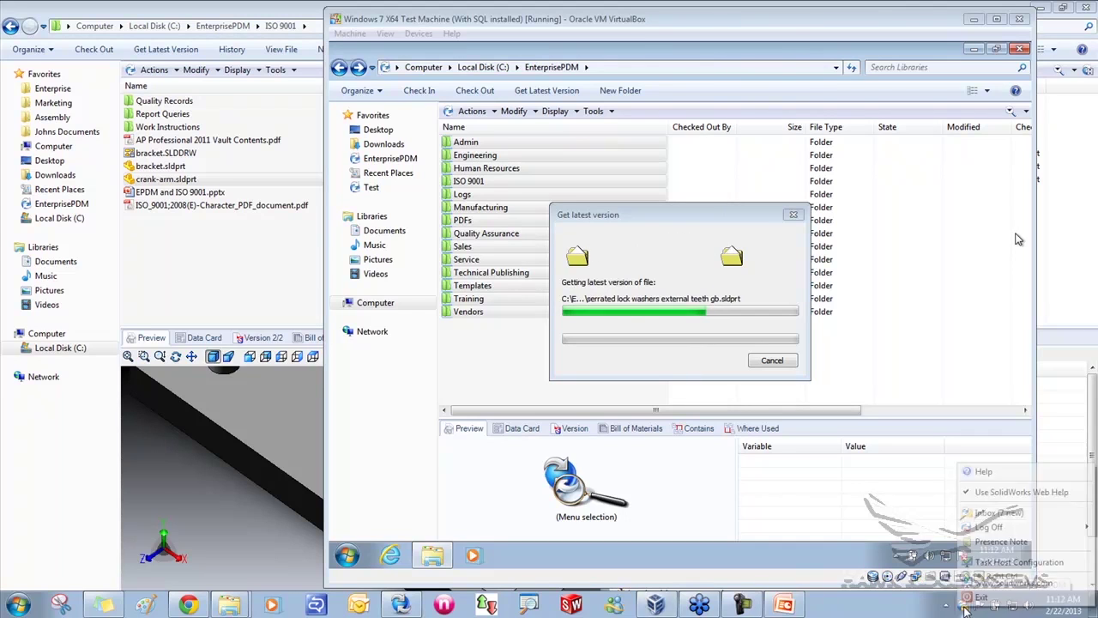
{"action": "left_click", "coordinate": [1004, 513]}
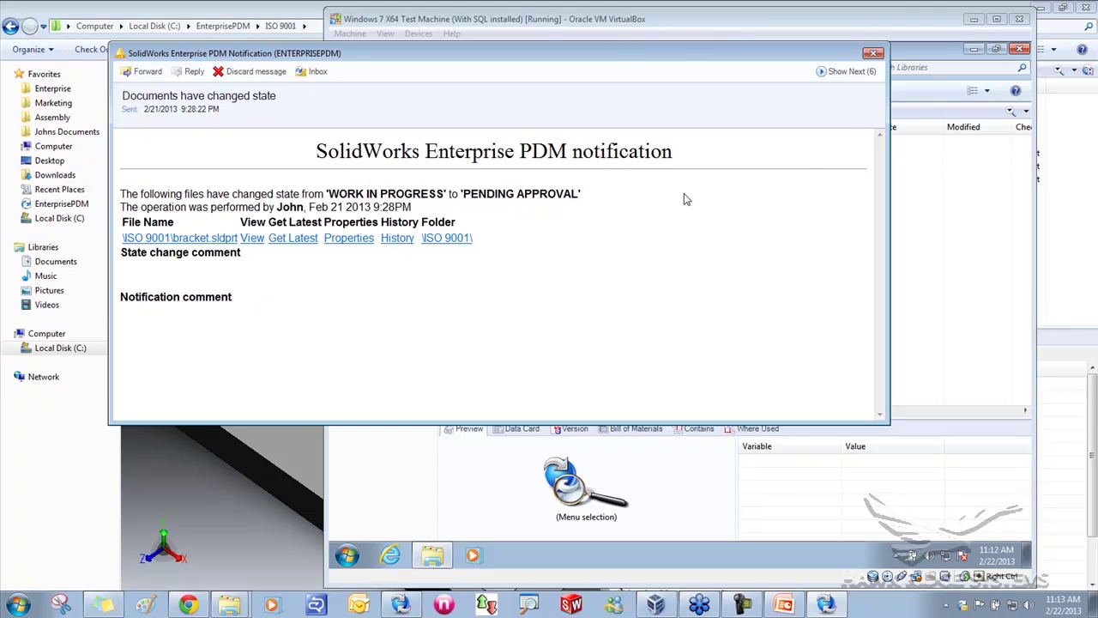
{"action": "left_click", "coordinate": [853, 74]}
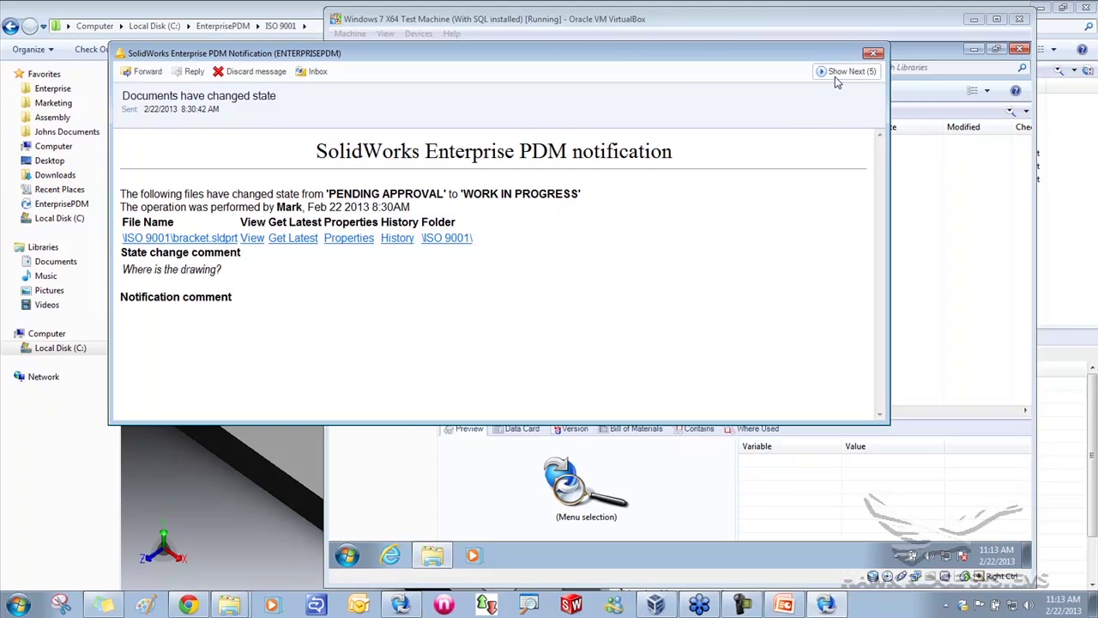
{"action": "left_click", "coordinate": [845, 72]}
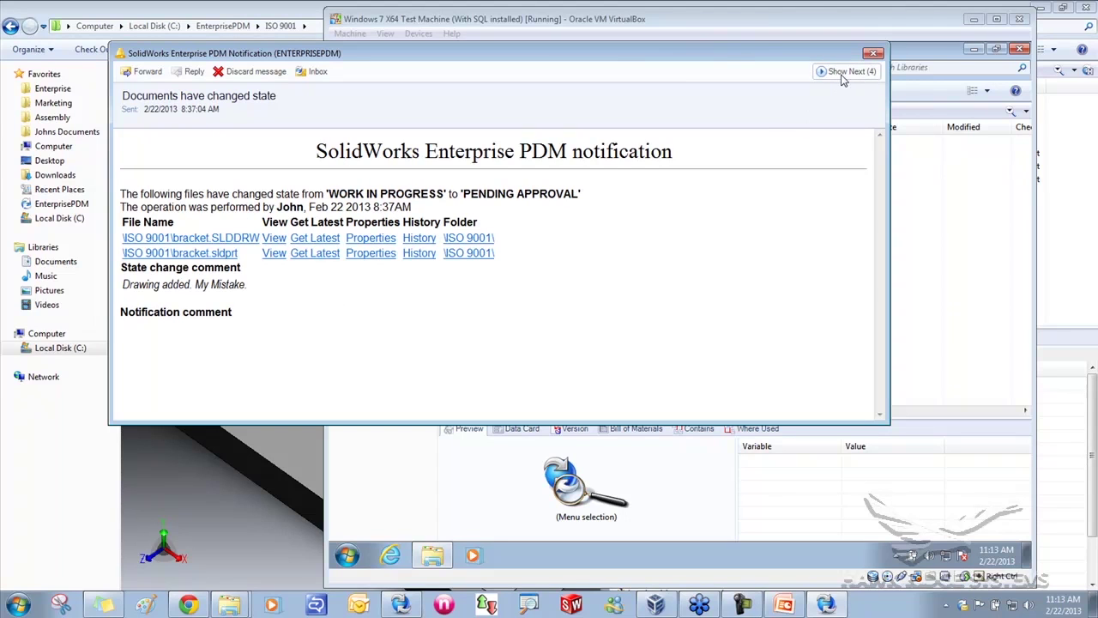
{"action": "left_click", "coordinate": [842, 77]}
{"action": "left_click", "coordinate": [302, 238]}
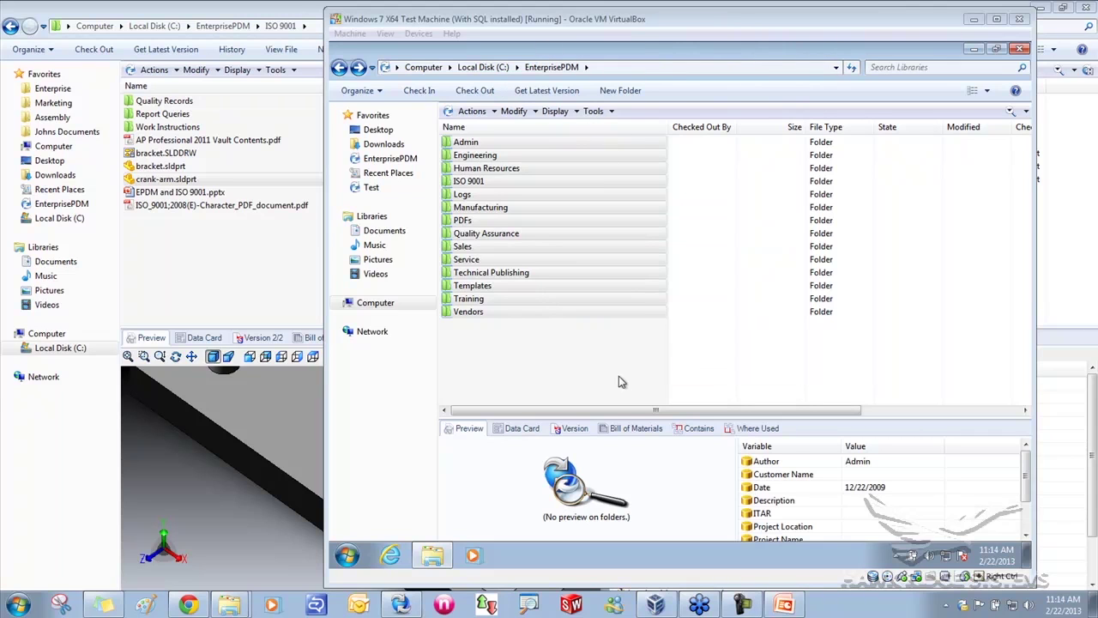
Open the ISO 9001 folder in the test machine's vault window.
{"action": "left_click", "coordinate": [527, 333]}
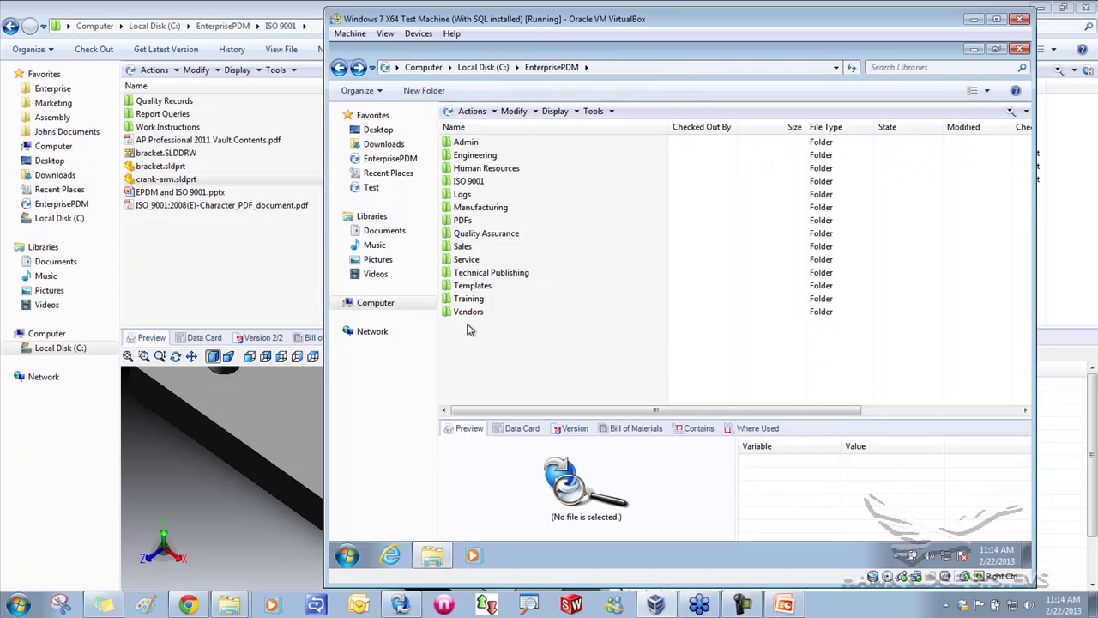
{"action": "double_click", "coordinate": [480, 181]}
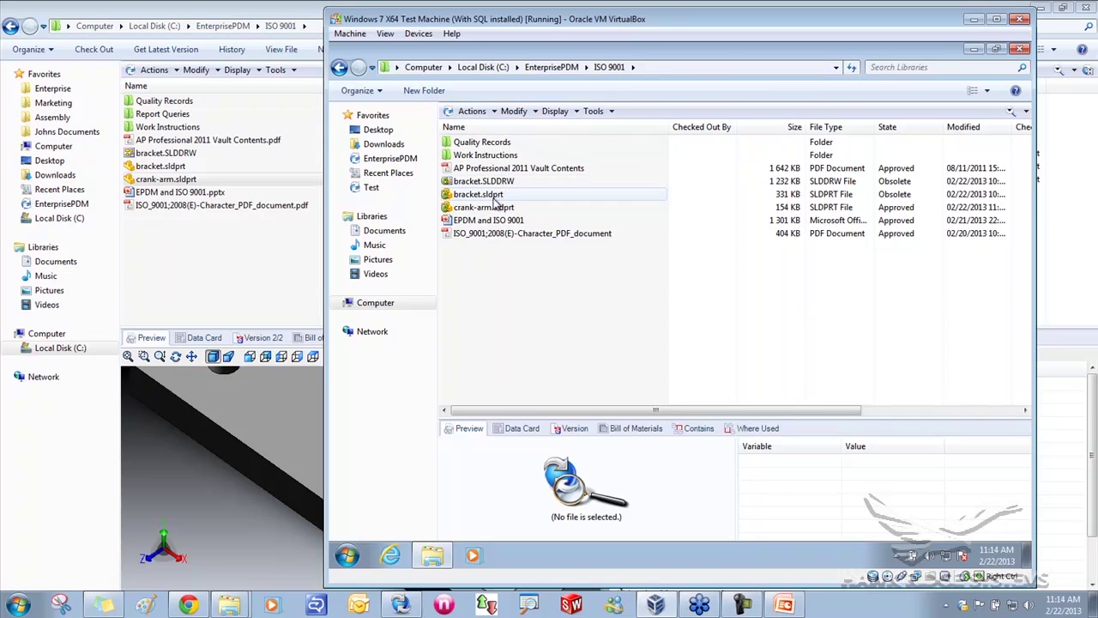
{"action": "right_click", "coordinate": [508, 184]}
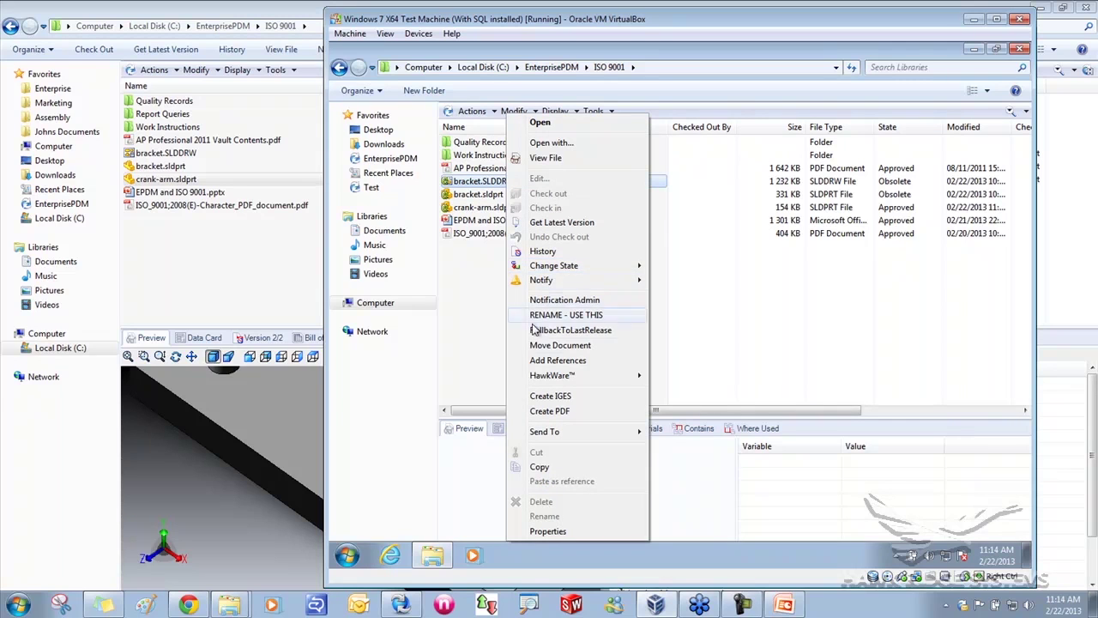
{"action": "left_click", "coordinate": [793, 350]}
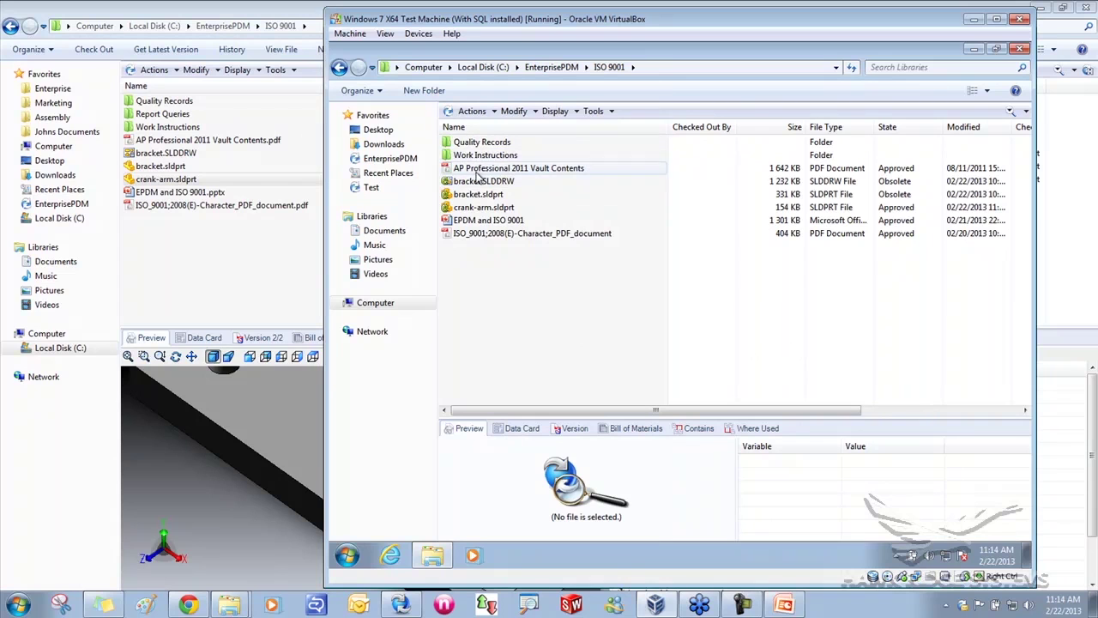
Send crank-arm.sldprt through Create ECO with the comment 'Need to add edge breaks to design'.
{"action": "right_click", "coordinate": [482, 209]}
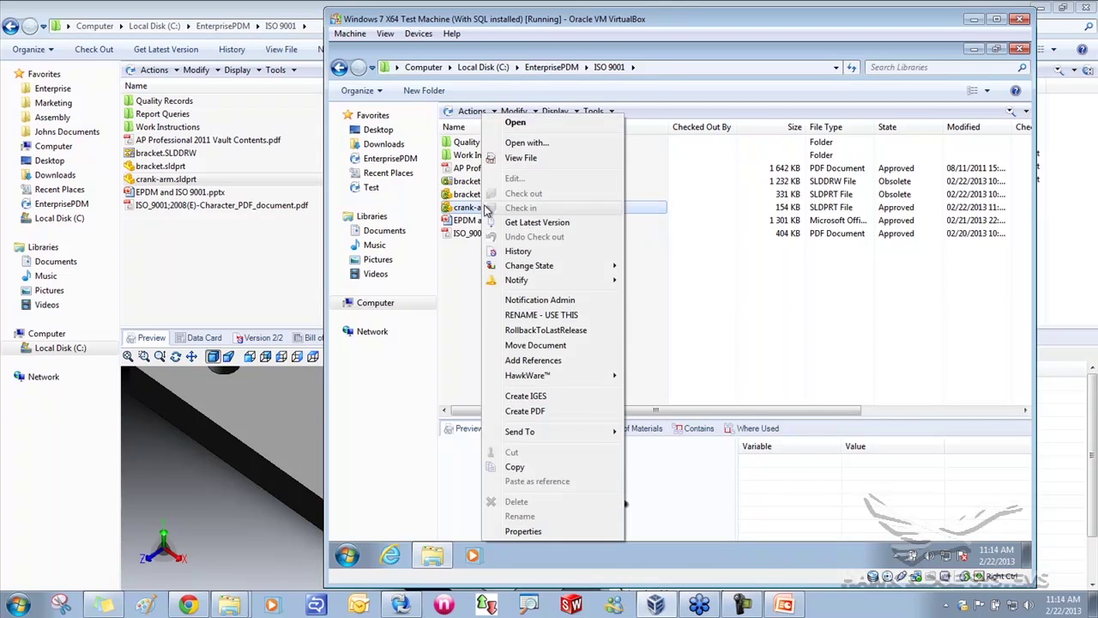
{"action": "mouse_move", "coordinate": [584, 269]}
{"action": "left_click", "coordinate": [684, 266]}
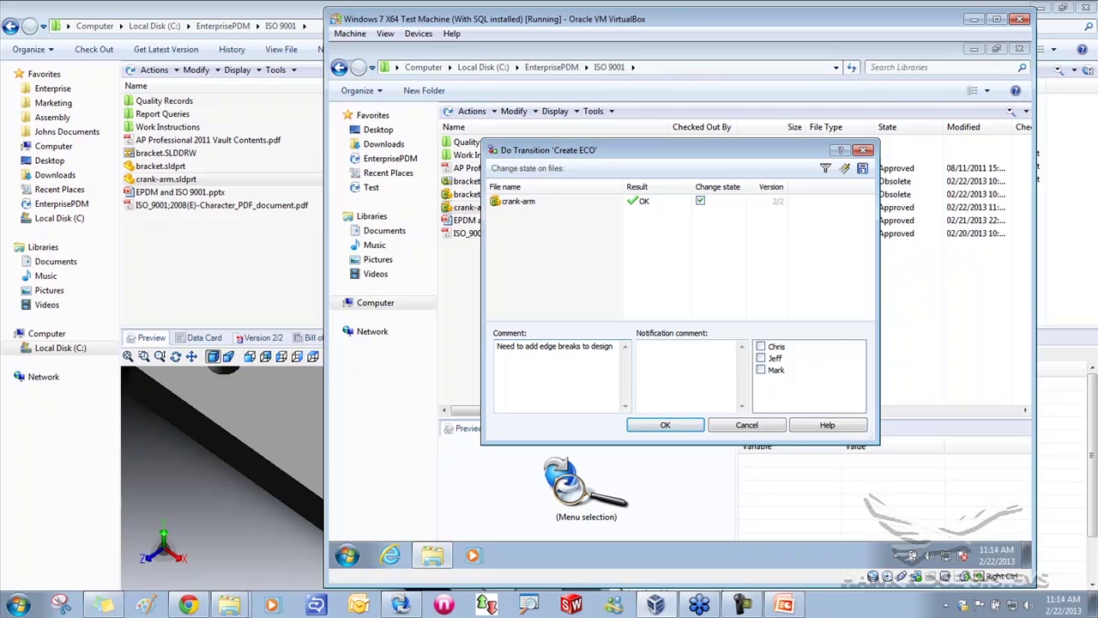
{"action": "left_click", "coordinate": [680, 427]}
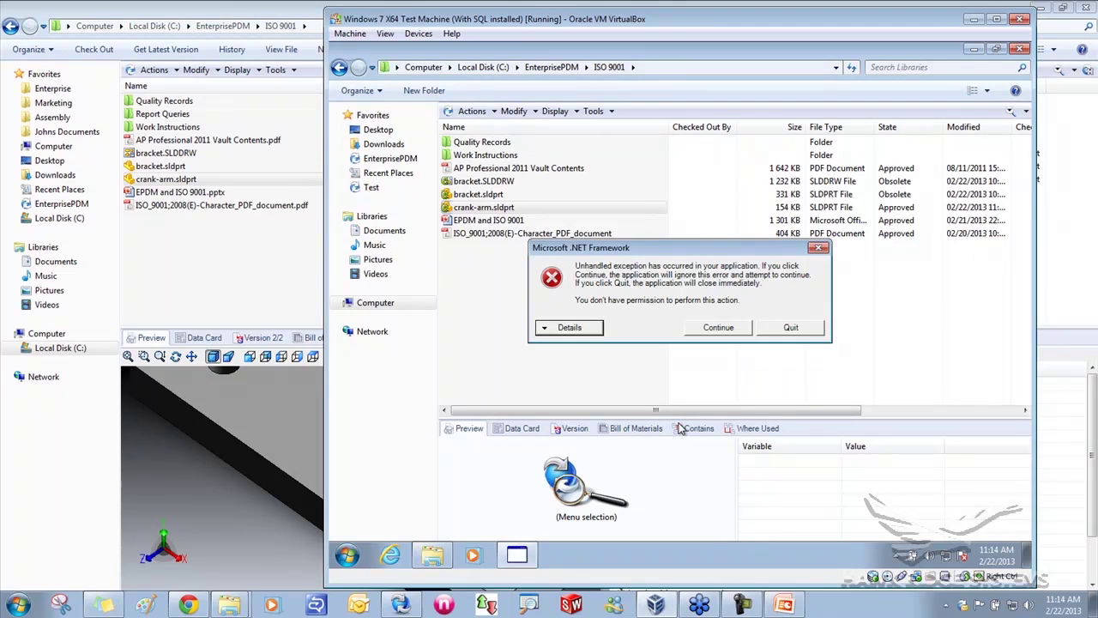
Quit the .NET permission error and read the notification confirming crank-arm.sldprt is ECO Under Review.
{"action": "left_click", "coordinate": [790, 329]}
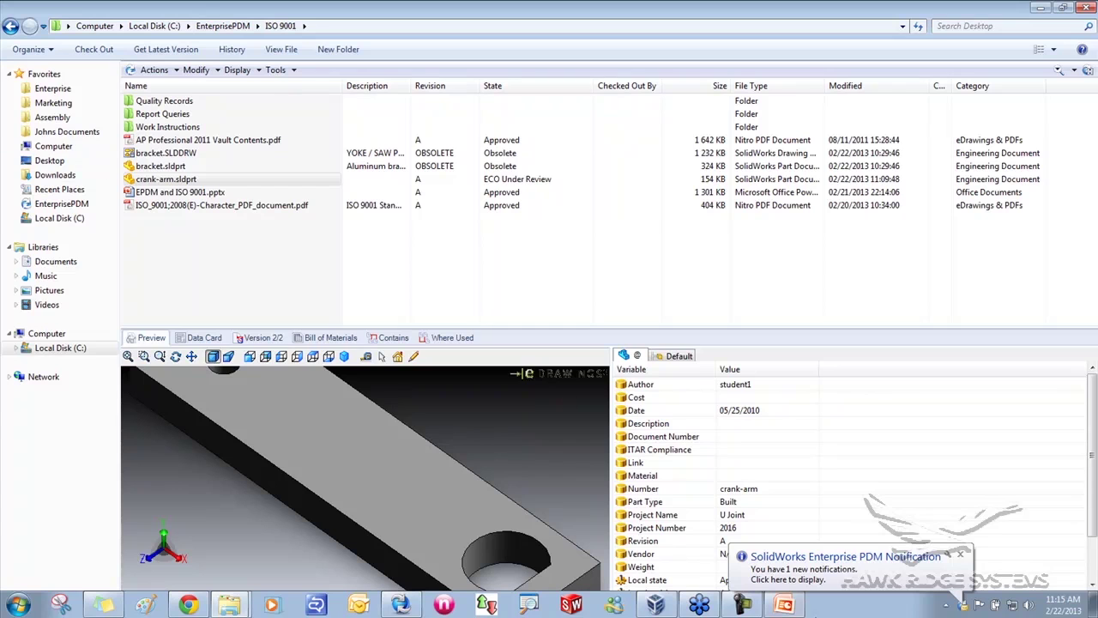
{"action": "left_click", "coordinate": [860, 568]}
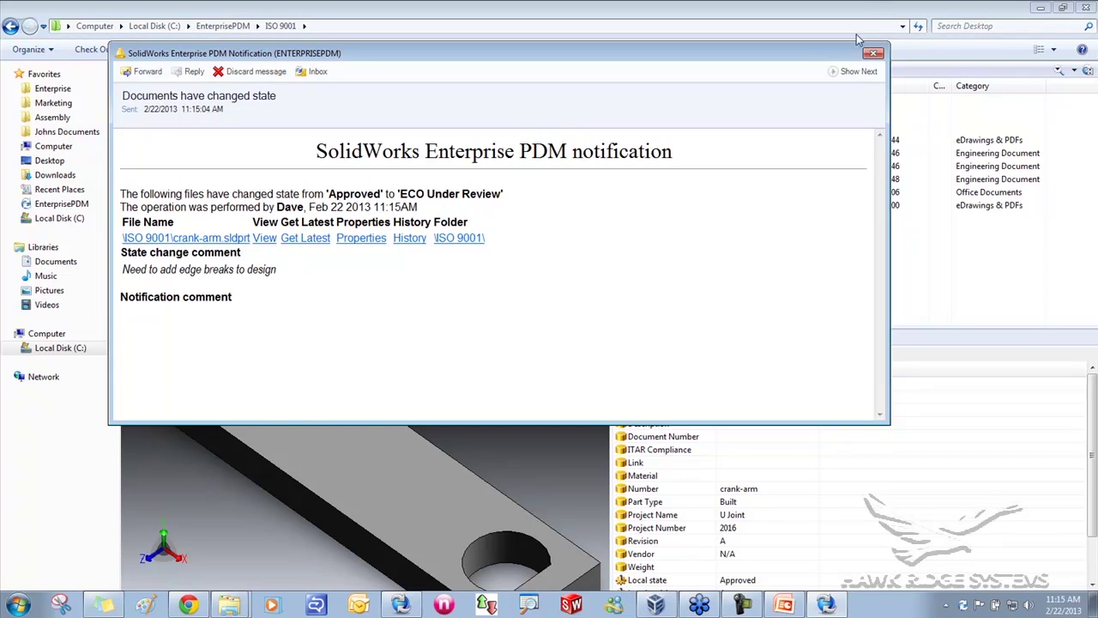
{"action": "left_click", "coordinate": [873, 53]}
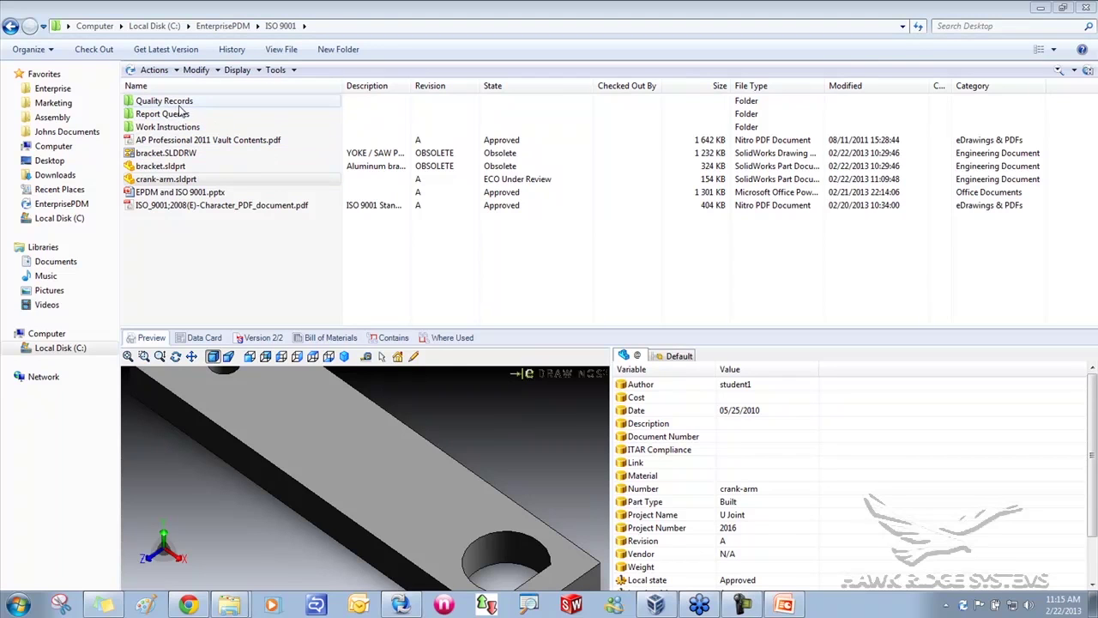
Navigate to Engineering › Project #2010 › Design Data and bring up the bracket part's actions.
{"action": "left_click", "coordinate": [214, 29]}
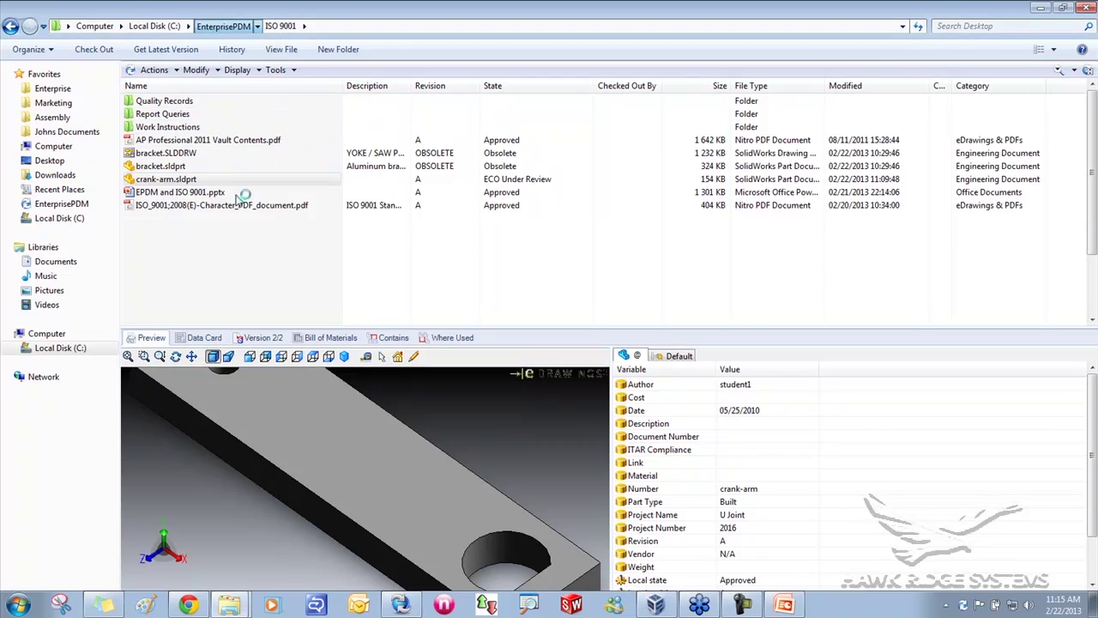
{"action": "double_click", "coordinate": [162, 129]}
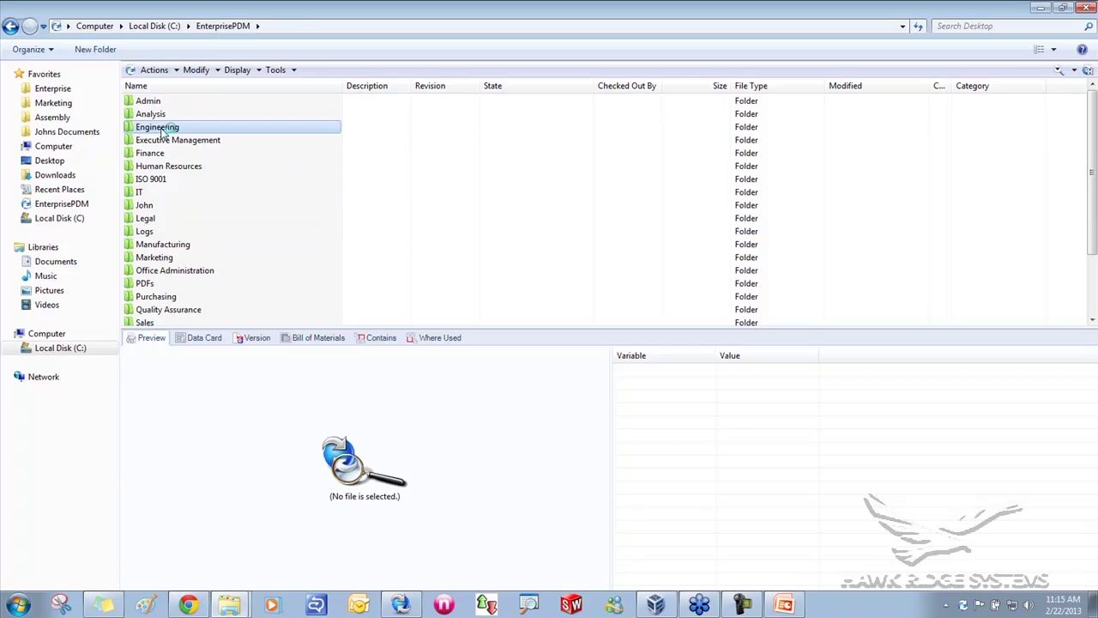
{"action": "double_click", "coordinate": [162, 129]}
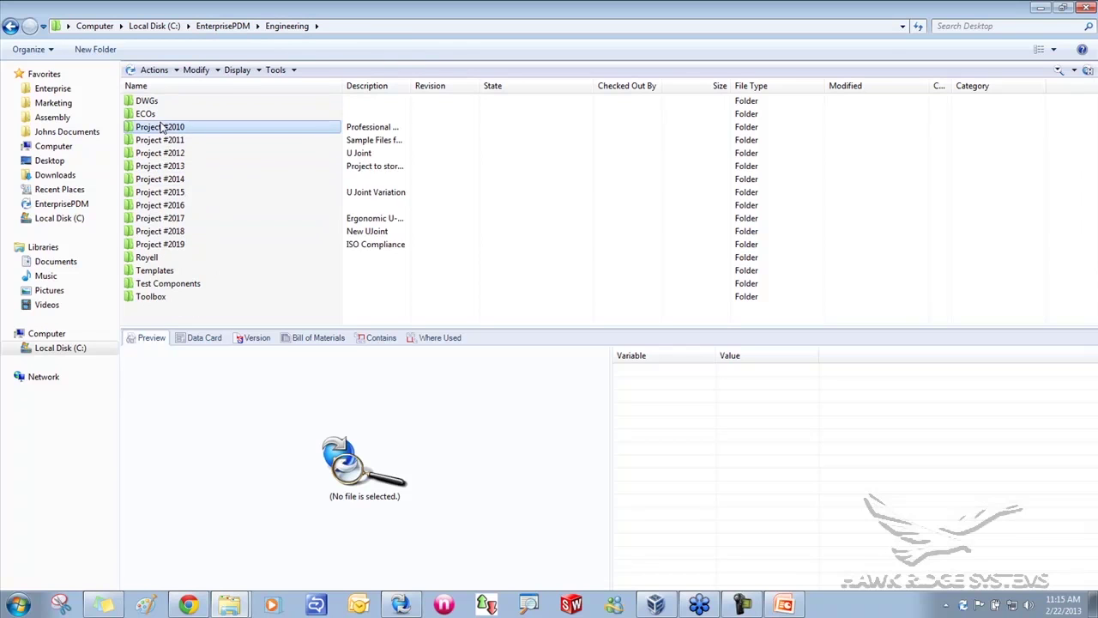
{"action": "double_click", "coordinate": [170, 153]}
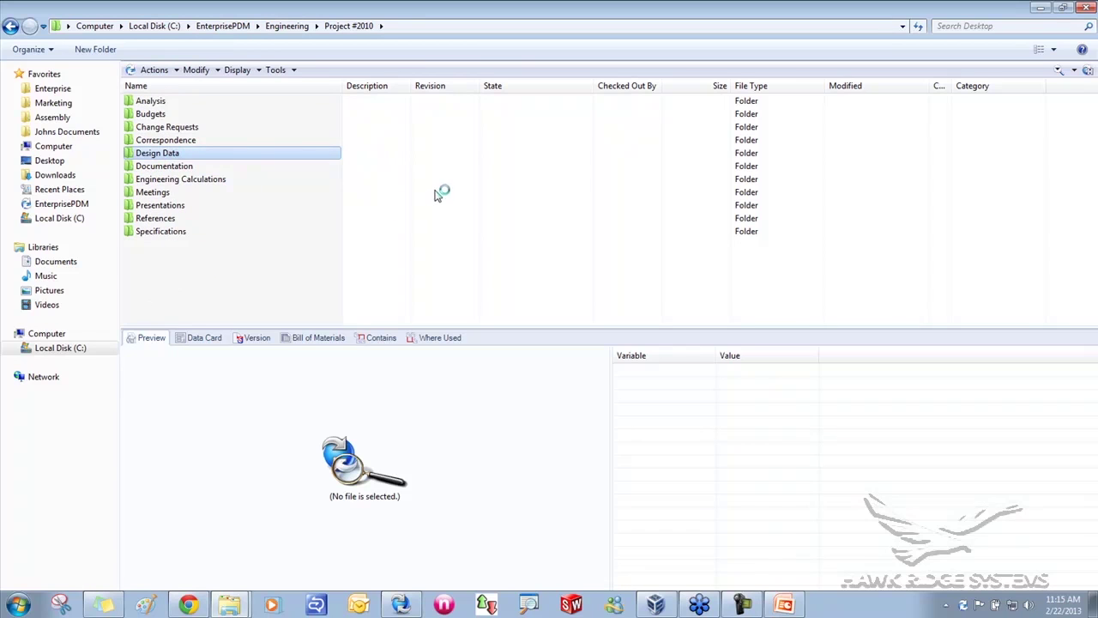
{"action": "scroll", "coordinate": [239, 277], "scroll_direction": "down", "scroll_amount": 2}
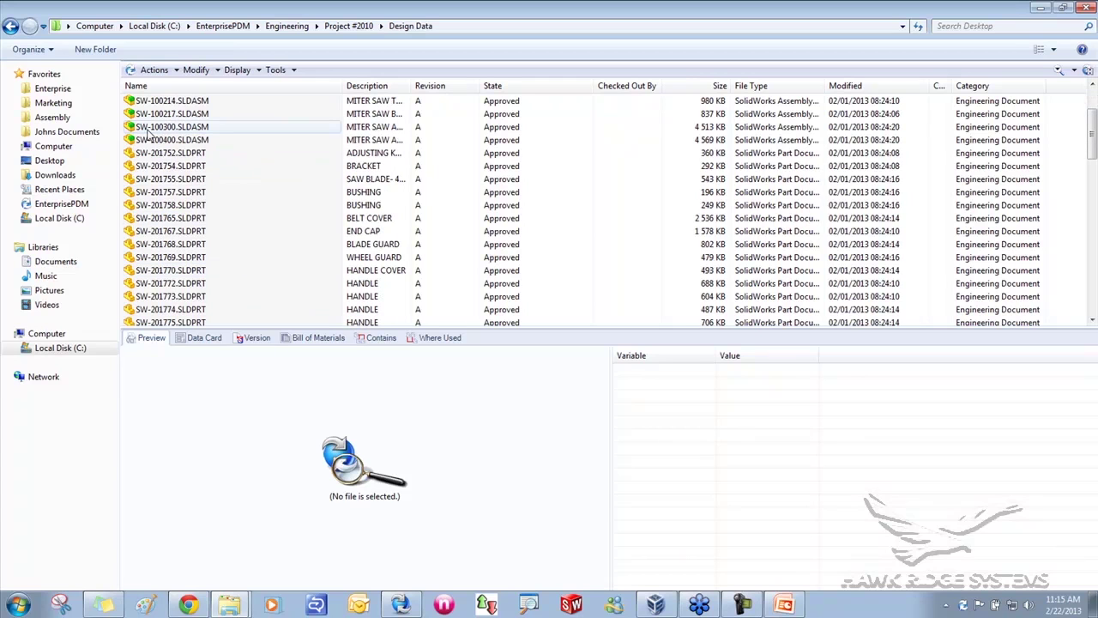
{"action": "right_click", "coordinate": [160, 166]}
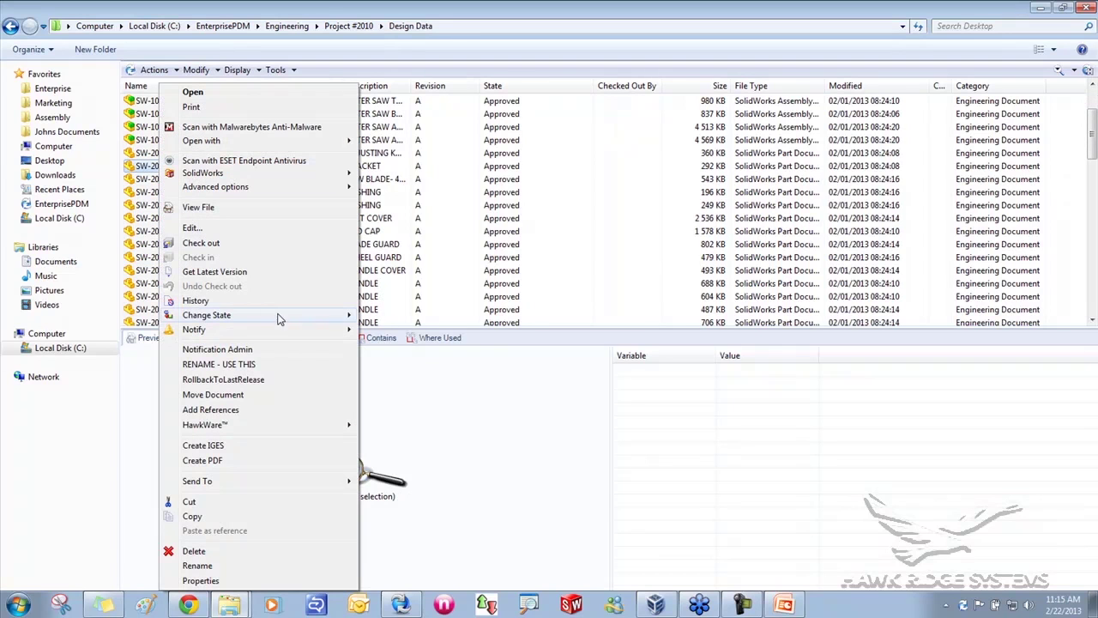
Move SW-201754.SLDPRT through the Create ECO transition and confirm it.
{"action": "mouse_move", "coordinate": [283, 315]}
{"action": "left_click", "coordinate": [400, 330]}
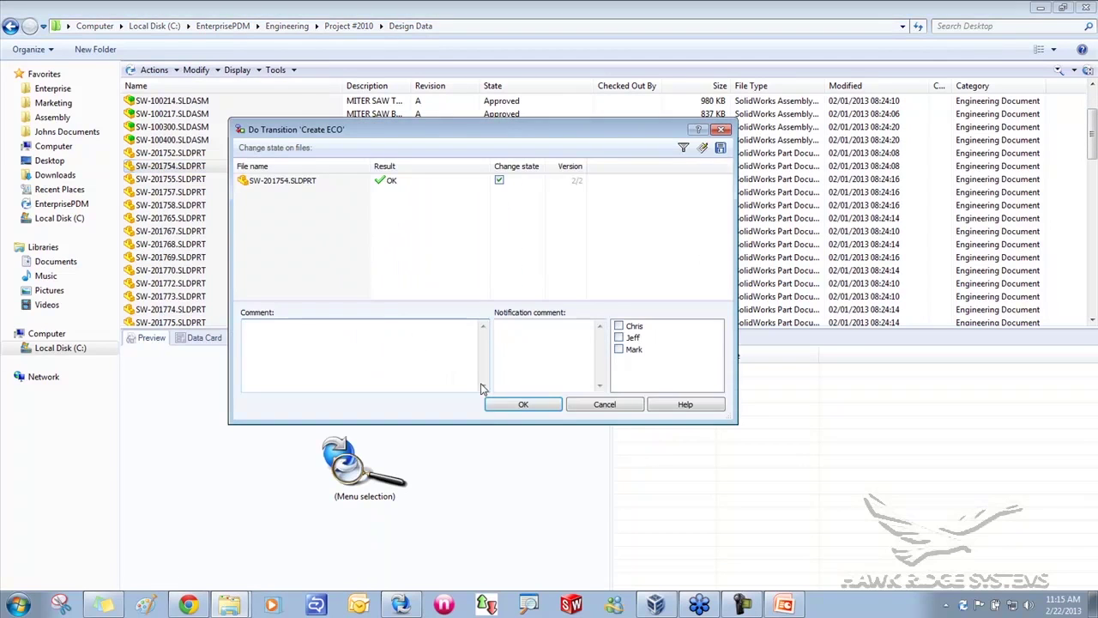
{"action": "left_click", "coordinate": [519, 404]}
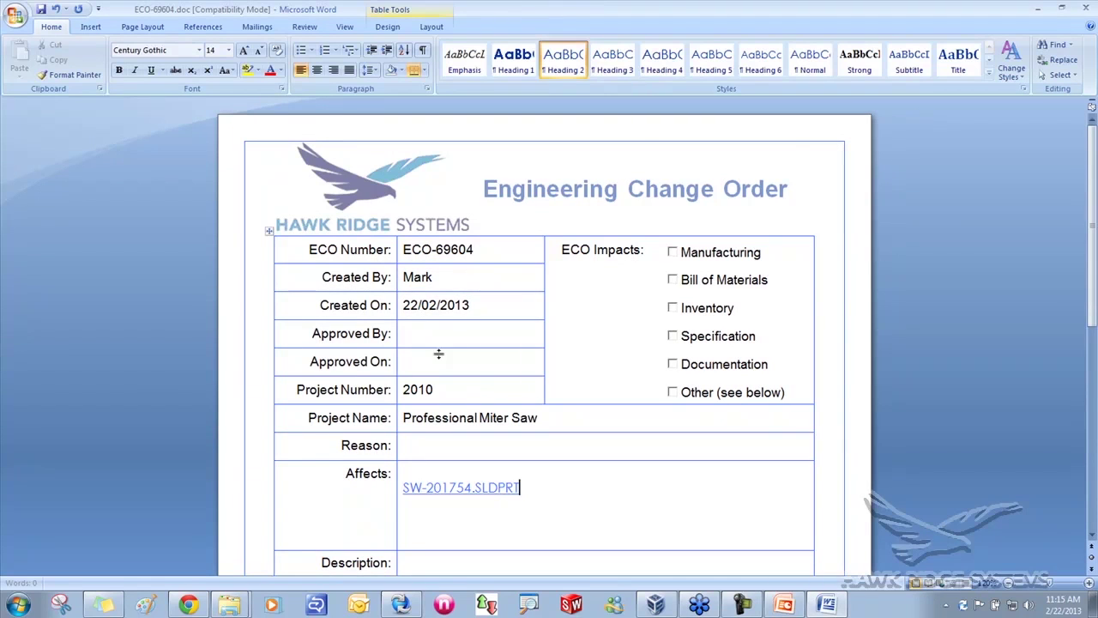
Tick Manufacturing, Bill of Materials and Inventory on ECO-69604, then save and close Word.
{"action": "key", "text": "ctrl+a"}
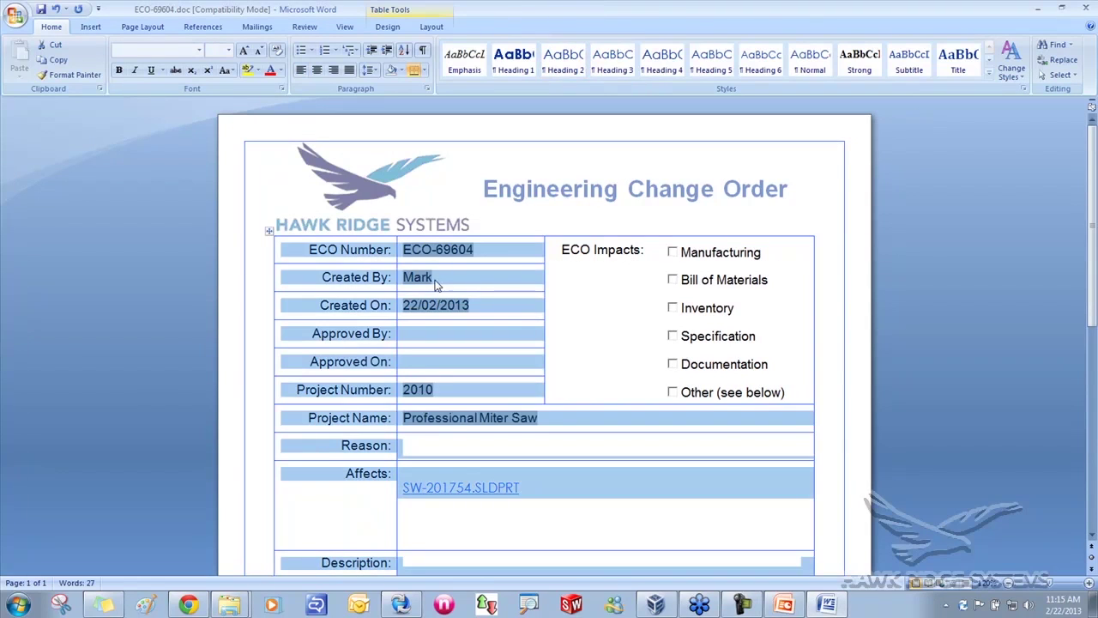
{"action": "left_click", "coordinate": [434, 280]}
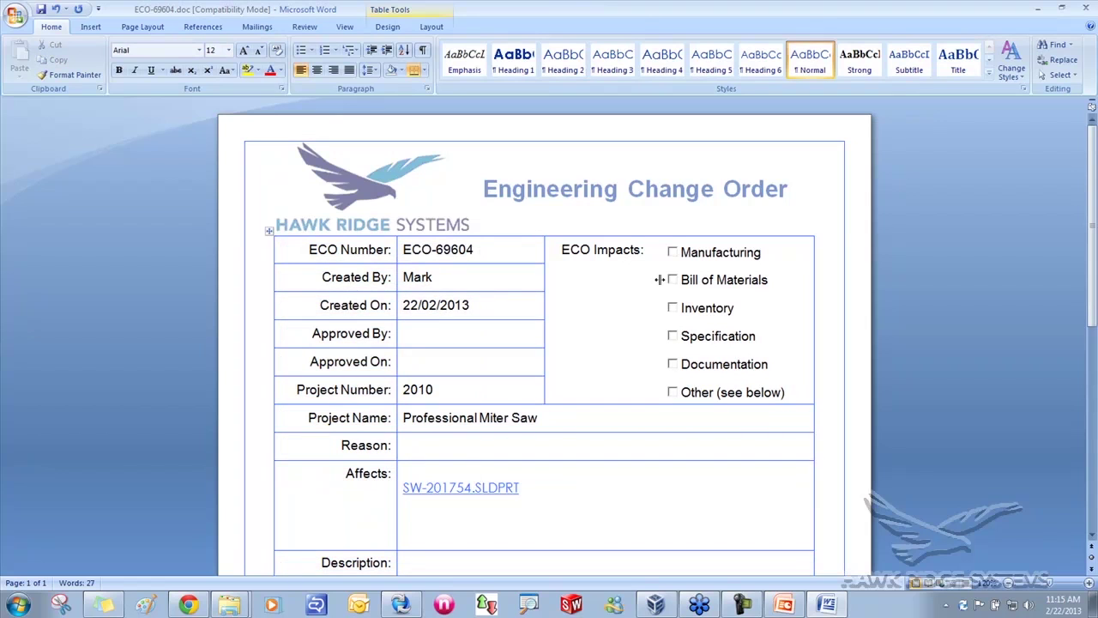
{"action": "left_click", "coordinate": [672, 252]}
{"action": "left_click", "coordinate": [672, 280]}
{"action": "left_click", "coordinate": [672, 308]}
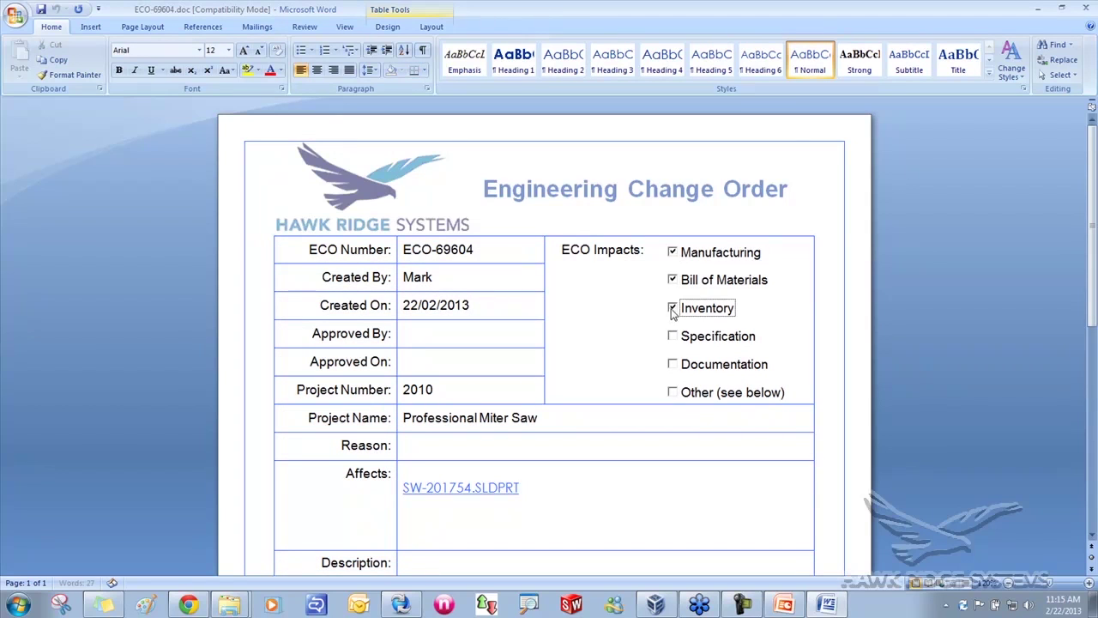
{"action": "left_click", "coordinate": [41, 9]}
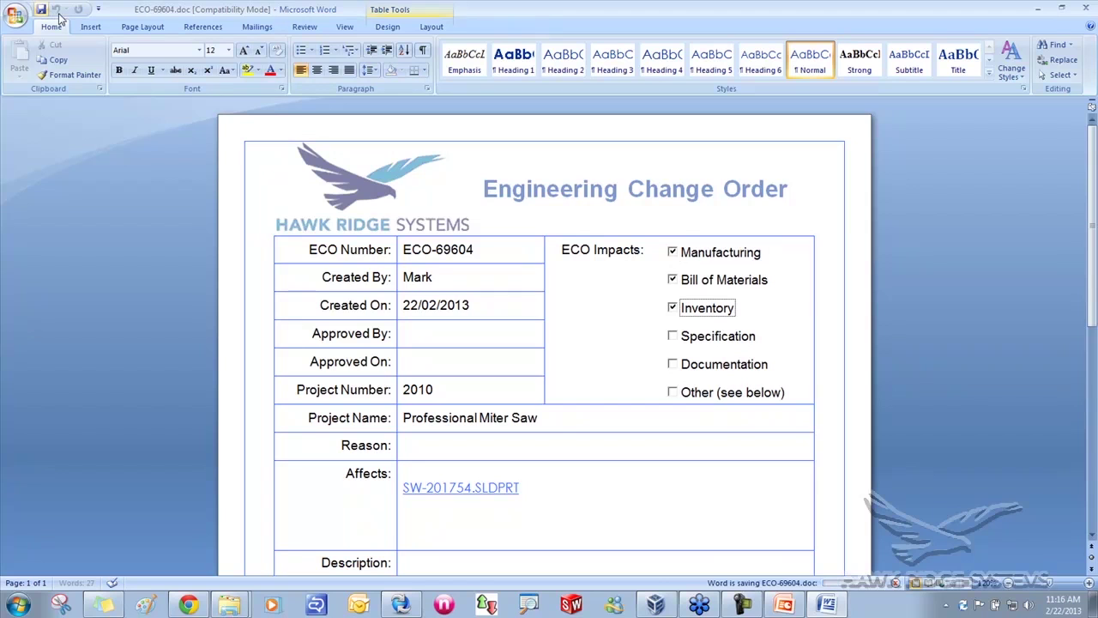
{"action": "left_click", "coordinate": [1086, 7]}
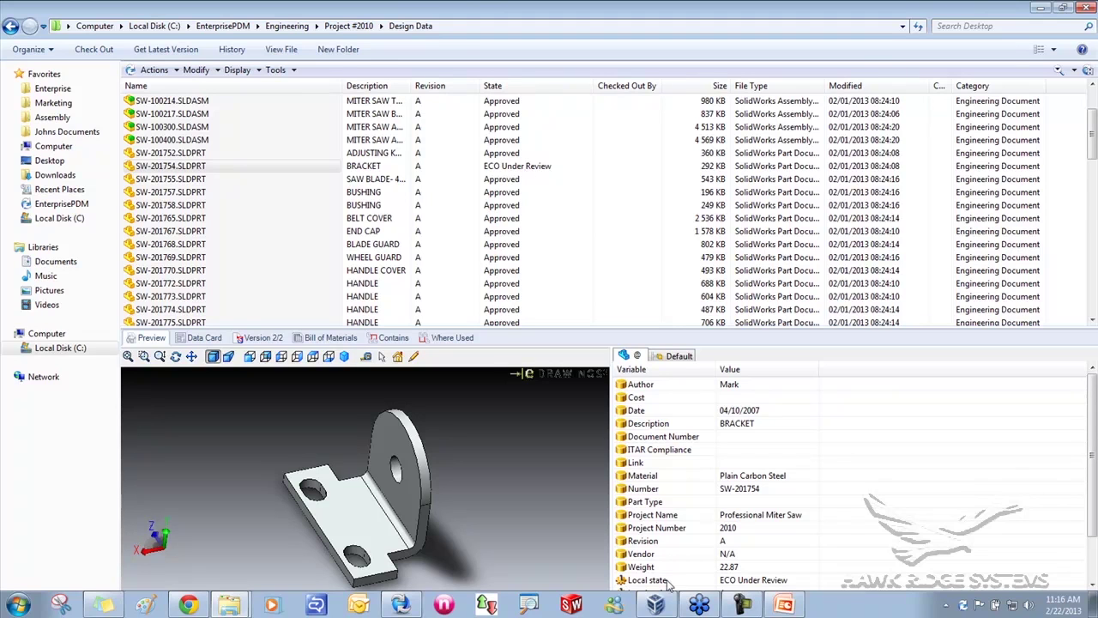
Switch to the EPDM and ISO 9001 presentation showing the Section 8.5.2 and 8.5.3 slide.
{"action": "left_click", "coordinate": [785, 604]}
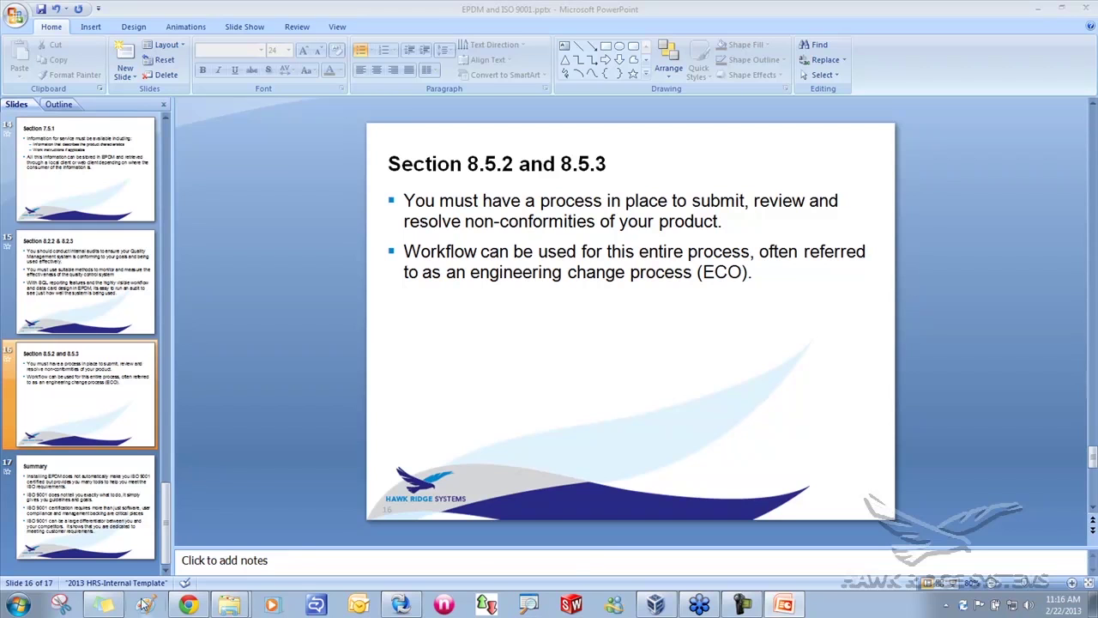
Bring the Design Data vault window back from the Windows Explorer taskbar group.
{"action": "mouse_move", "coordinate": [229, 604]}
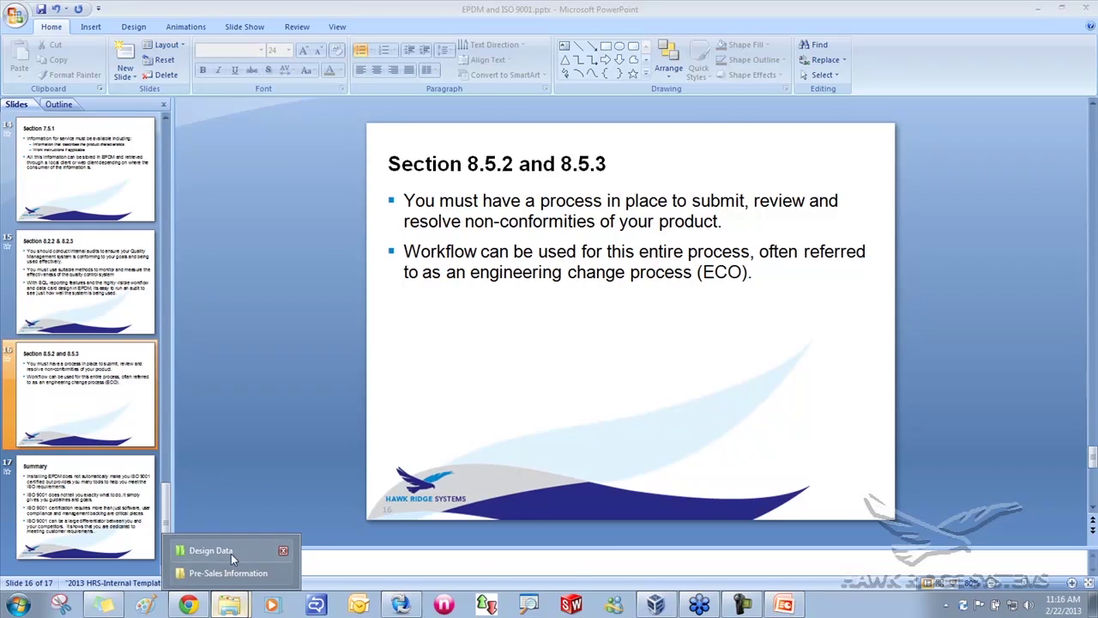
{"action": "left_click", "coordinate": [231, 552]}
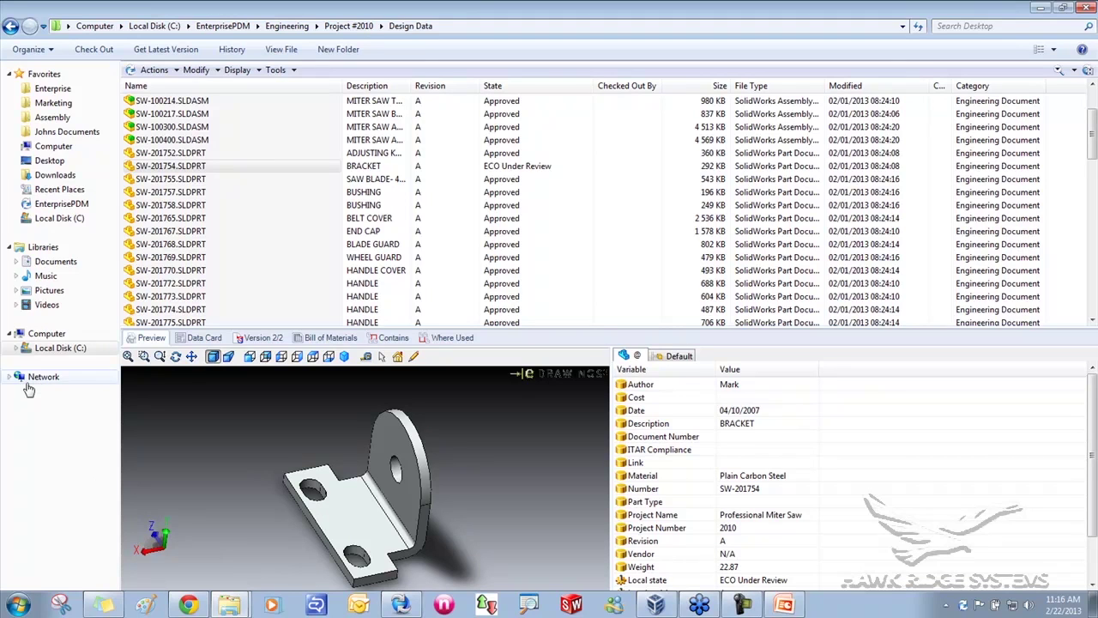
In Engineering › ECOs, check in ECO-69604.doc along with the bracket part.
{"action": "left_click", "coordinate": [286, 25]}
{"action": "double_click", "coordinate": [153, 115]}
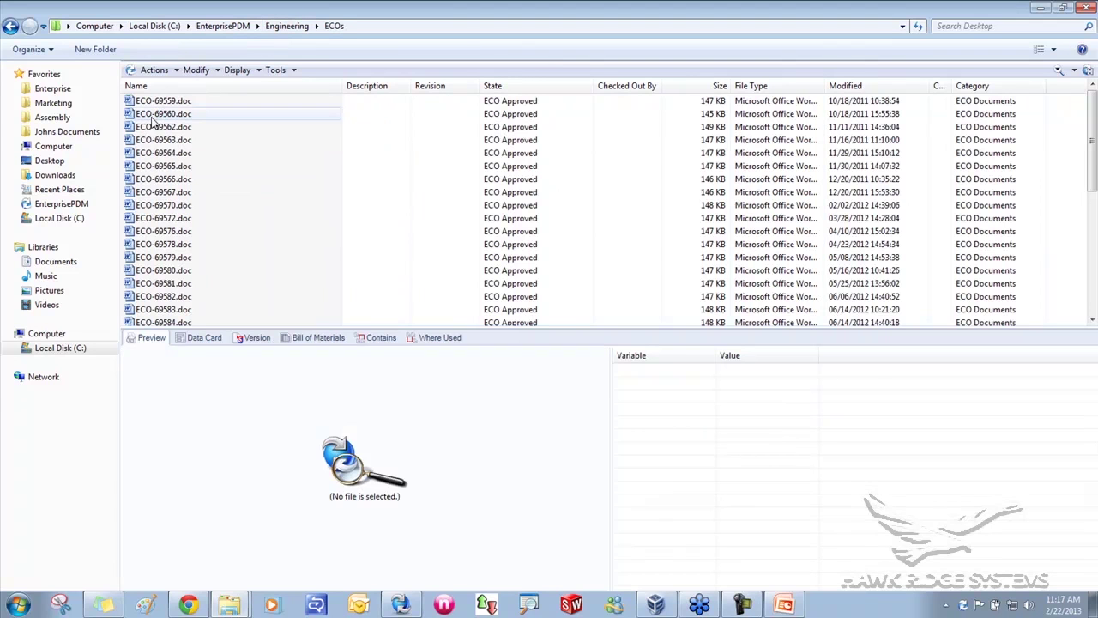
{"action": "scroll", "coordinate": [982, 318], "scroll_direction": "down", "scroll_amount": 3}
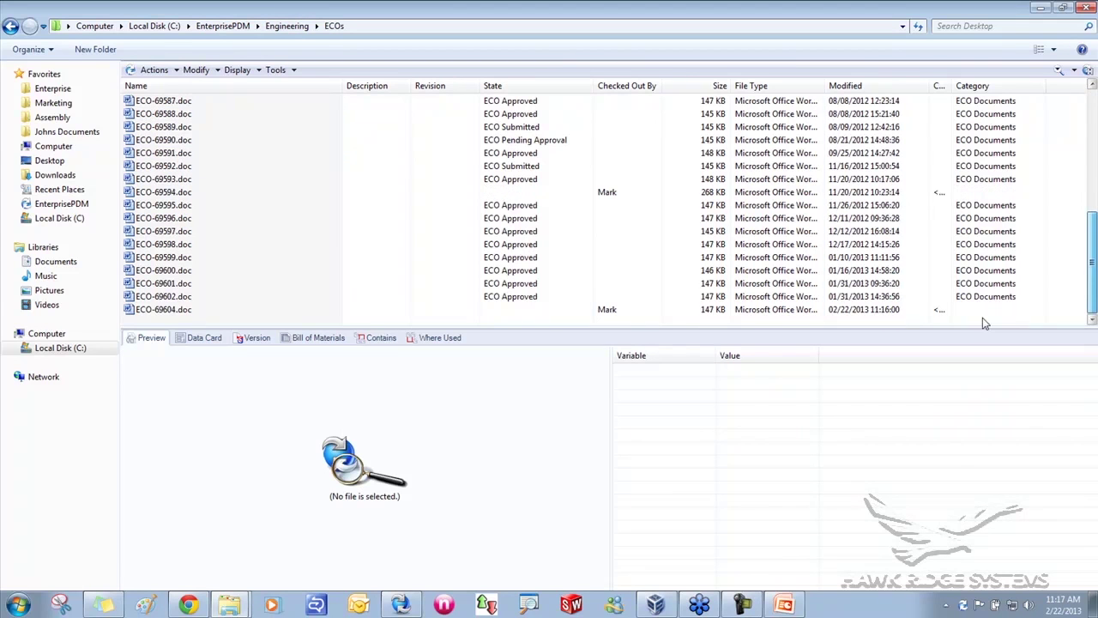
{"action": "left_click", "coordinate": [169, 310]}
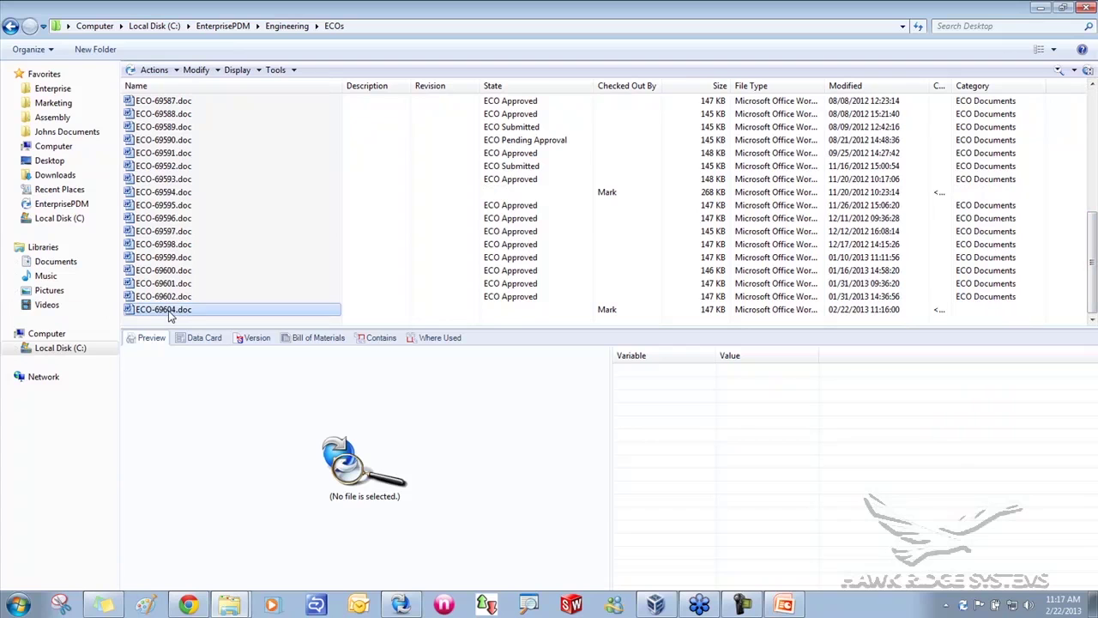
{"action": "left_click", "coordinate": [90, 49]}
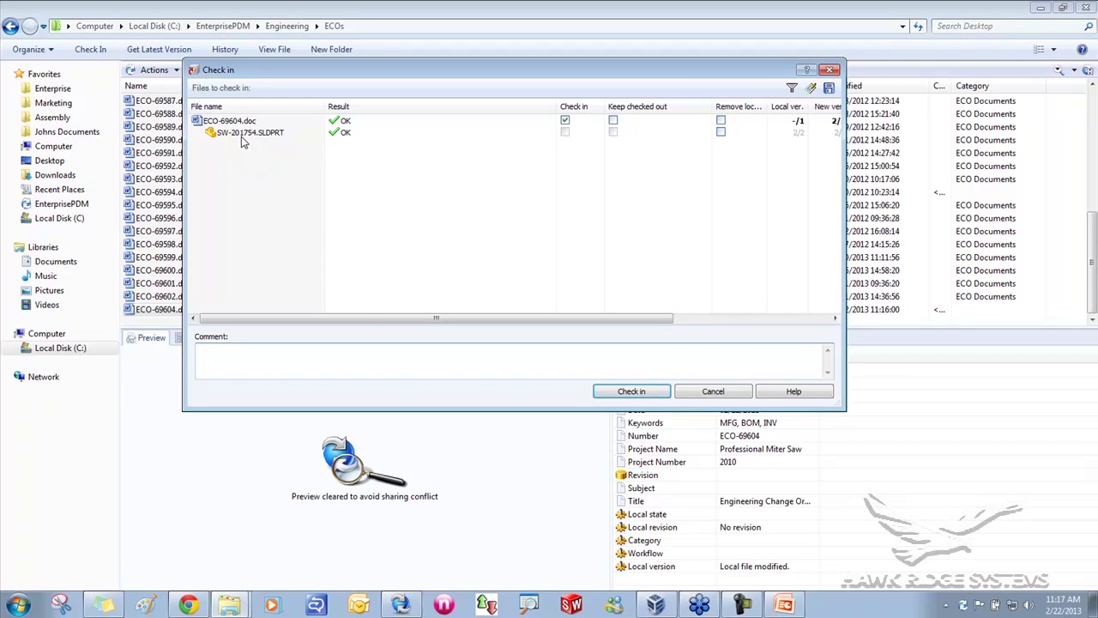
{"action": "left_click", "coordinate": [632, 392]}
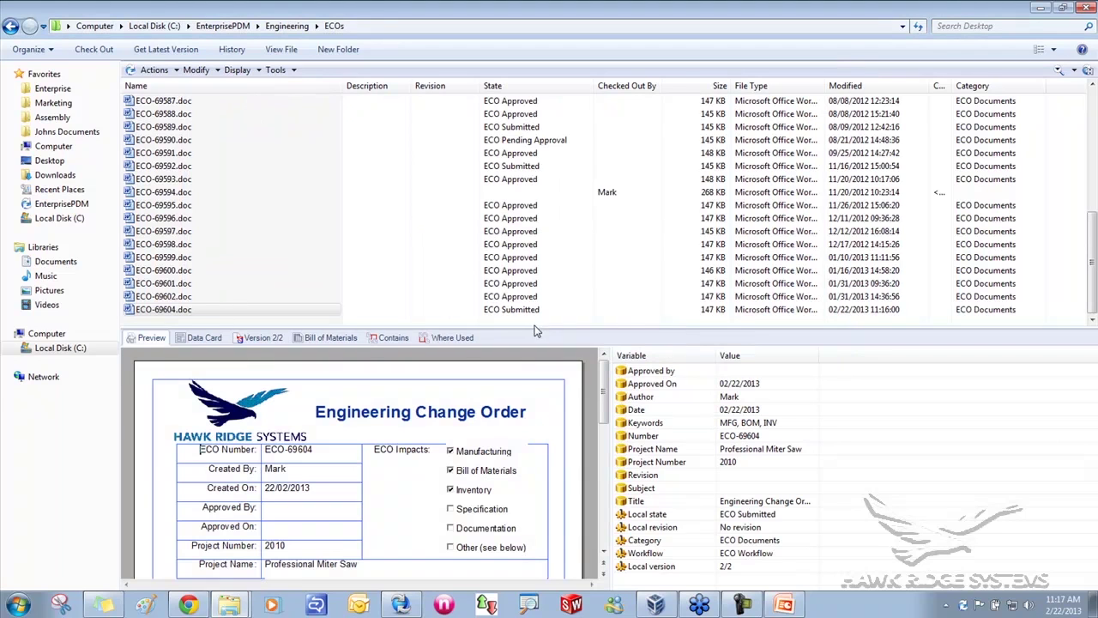
Transition ECO-69604.doc to the ECO Approved state.
{"action": "right_click", "coordinate": [174, 312]}
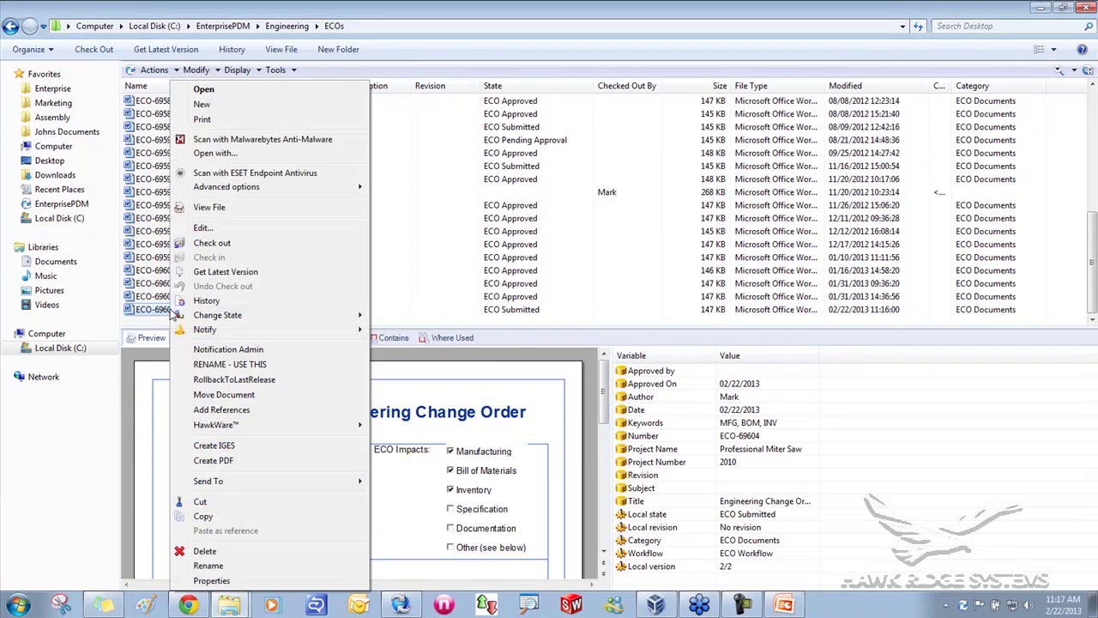
{"action": "mouse_move", "coordinate": [236, 316]}
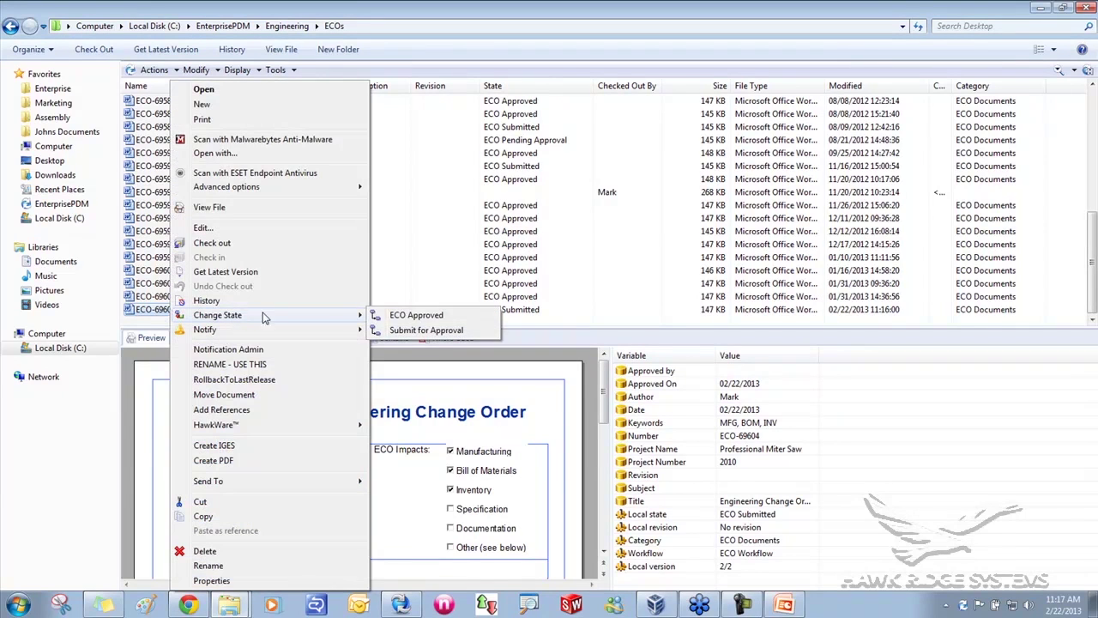
{"action": "left_click", "coordinate": [438, 317]}
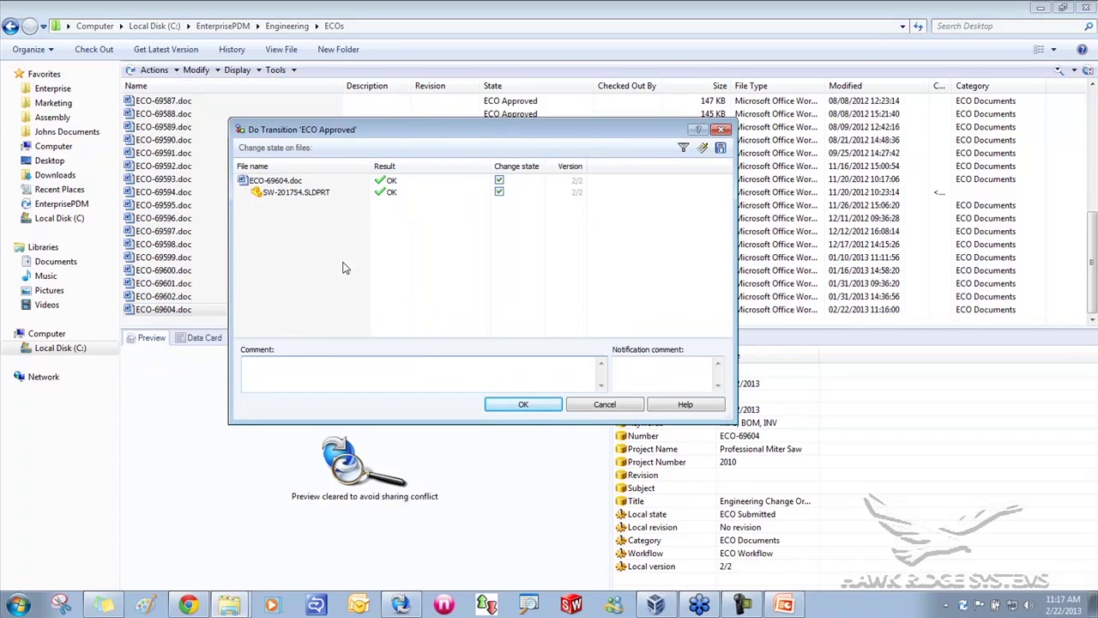
{"action": "left_click", "coordinate": [528, 405]}
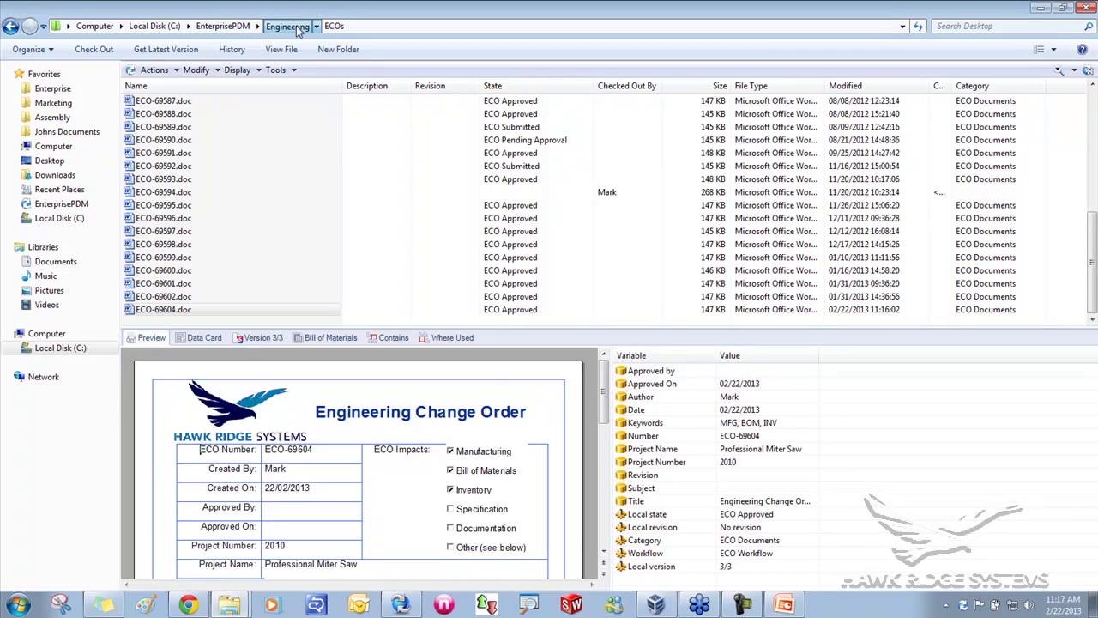
Show Where Used for SW-201754.SLDPRT in Project #2010 > Design Data, listing ECO-69604.doc.
{"action": "left_click", "coordinate": [292, 27]}
{"action": "double_click", "coordinate": [163, 127]}
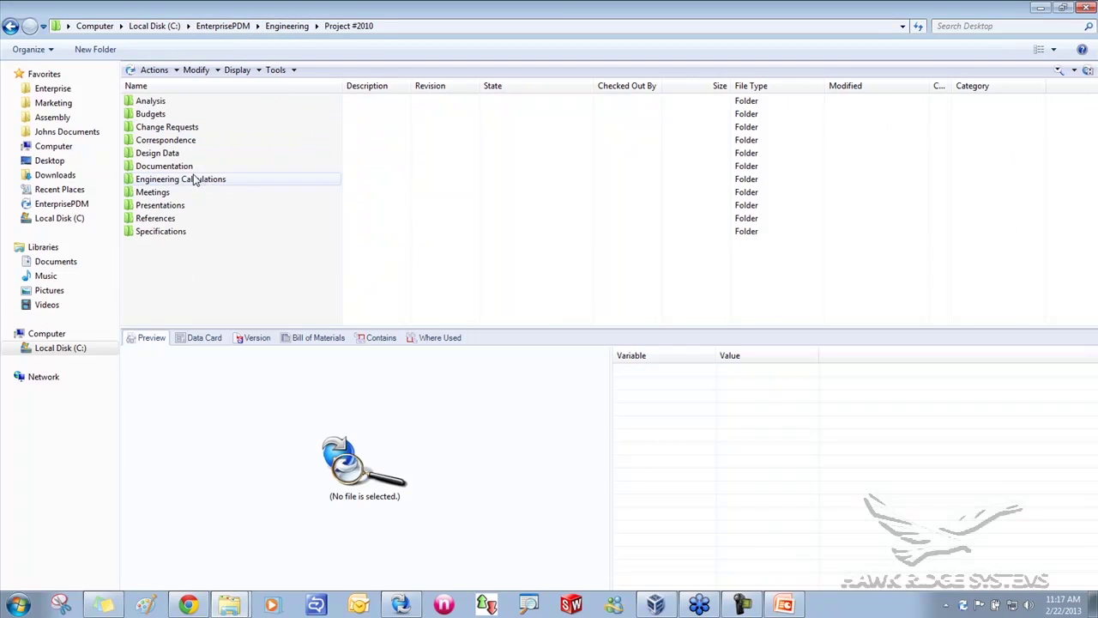
{"action": "left_click", "coordinate": [178, 154]}
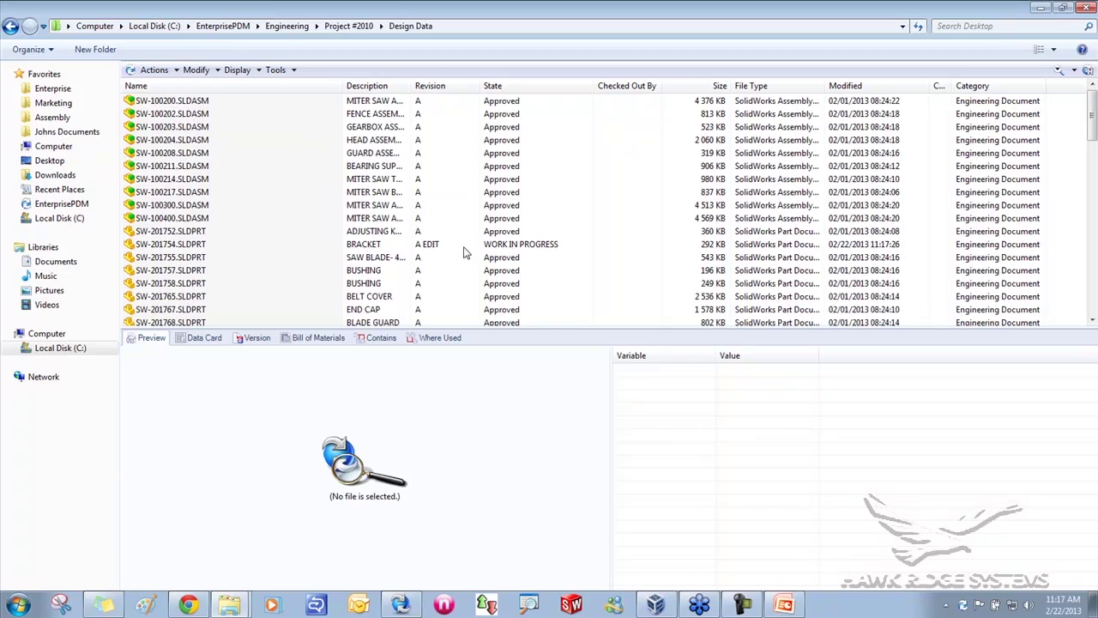
{"action": "left_click", "coordinate": [165, 248]}
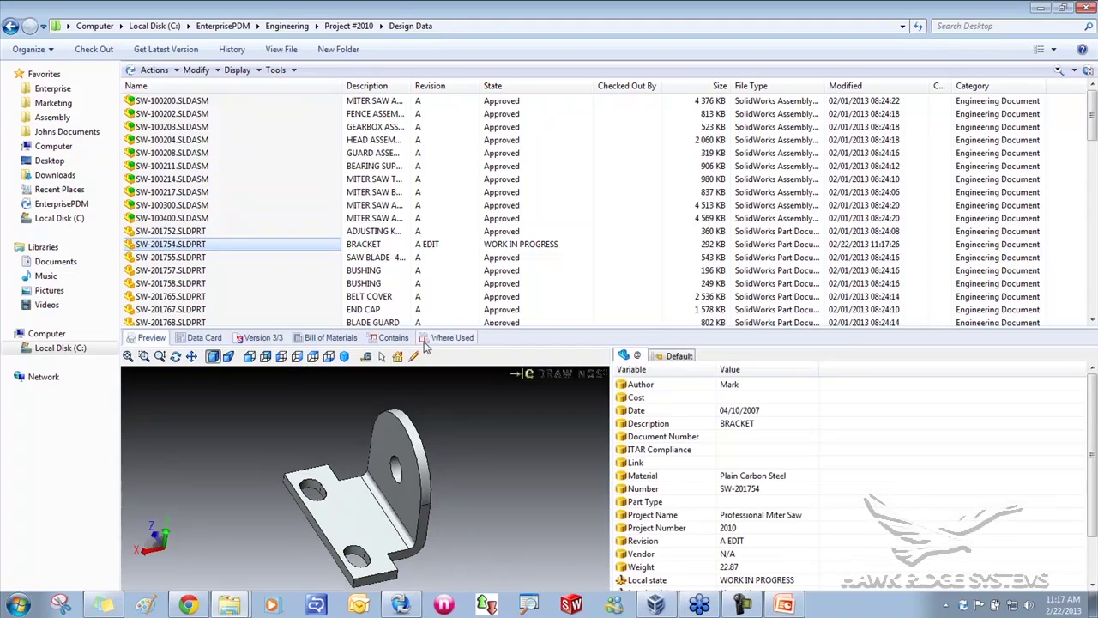
{"action": "left_click", "coordinate": [452, 339]}
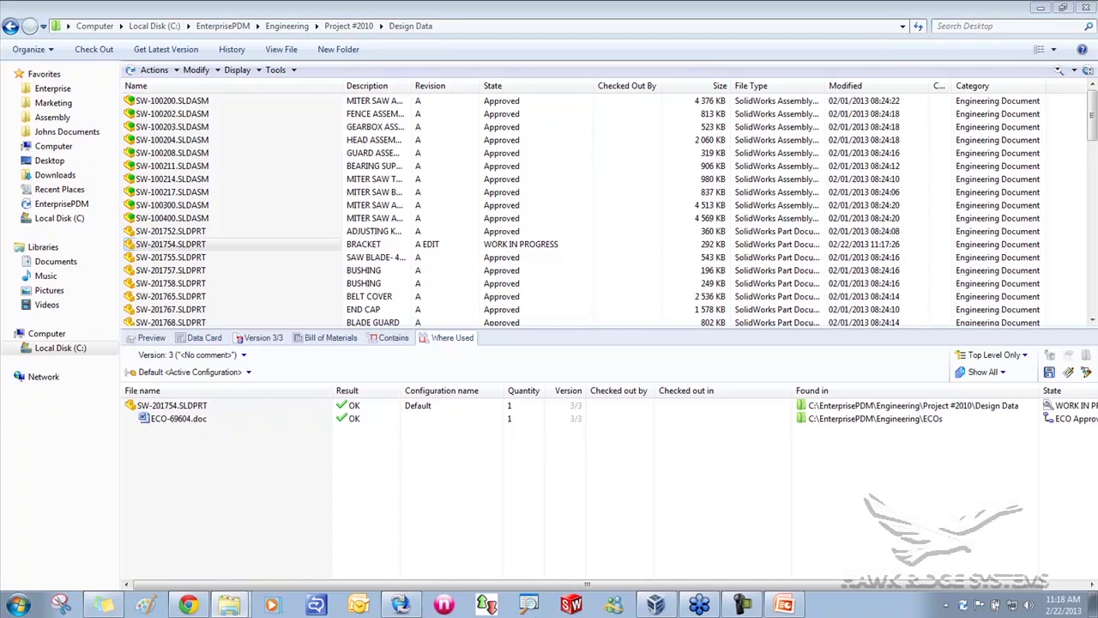
{"action": "left_click", "coordinate": [400, 605]}
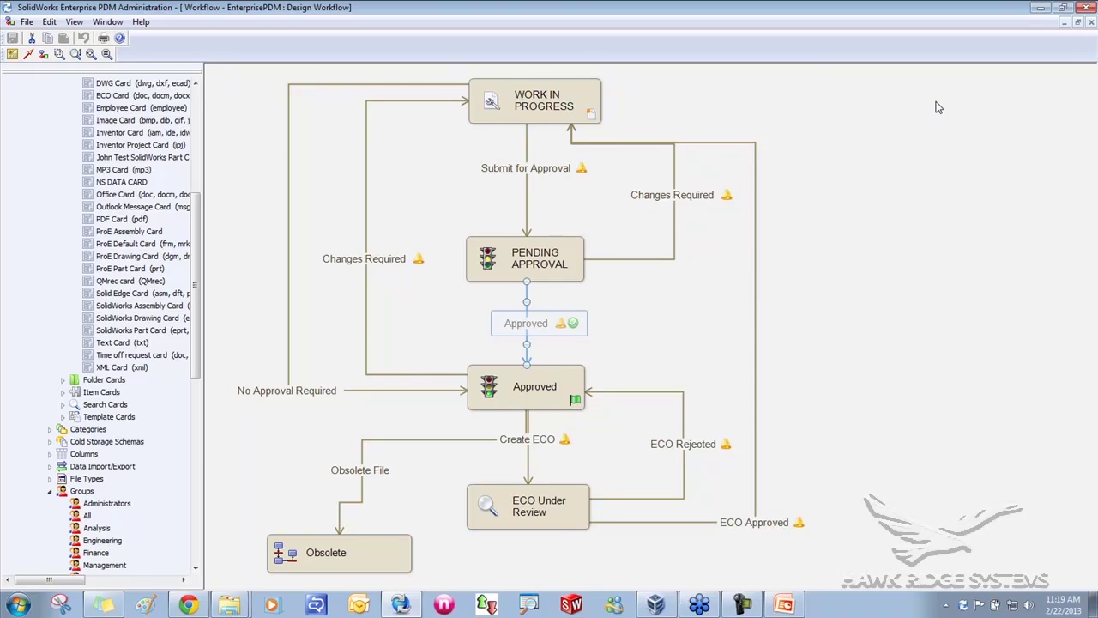
{"action": "left_click", "coordinate": [509, 117]}
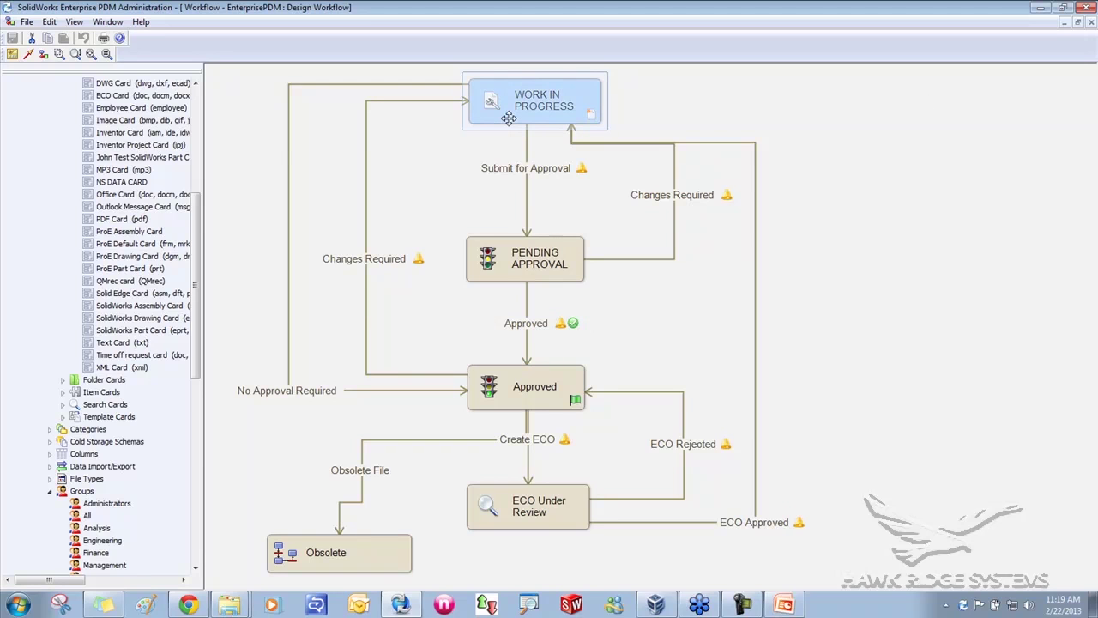
{"action": "right_click", "coordinate": [509, 118]}
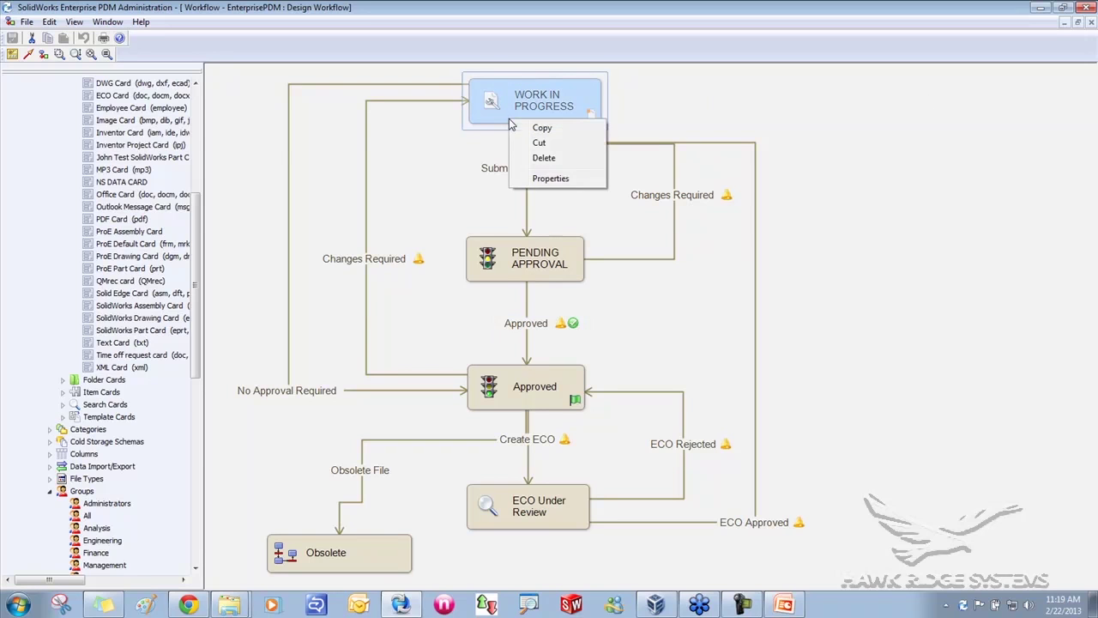
{"action": "left_click", "coordinate": [532, 178]}
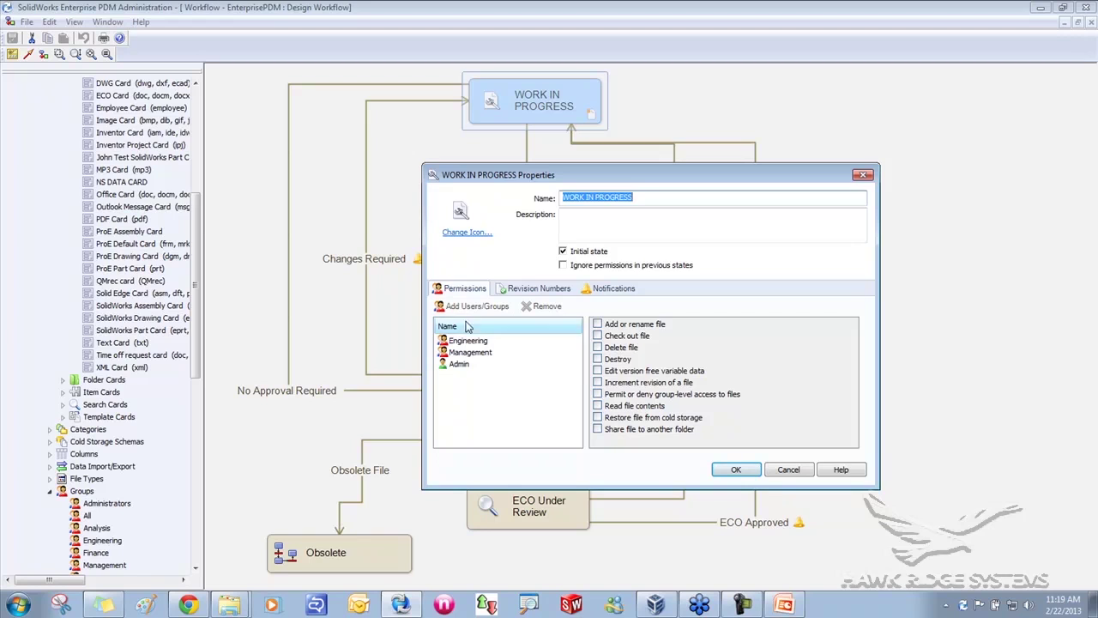
{"action": "left_click", "coordinate": [470, 344]}
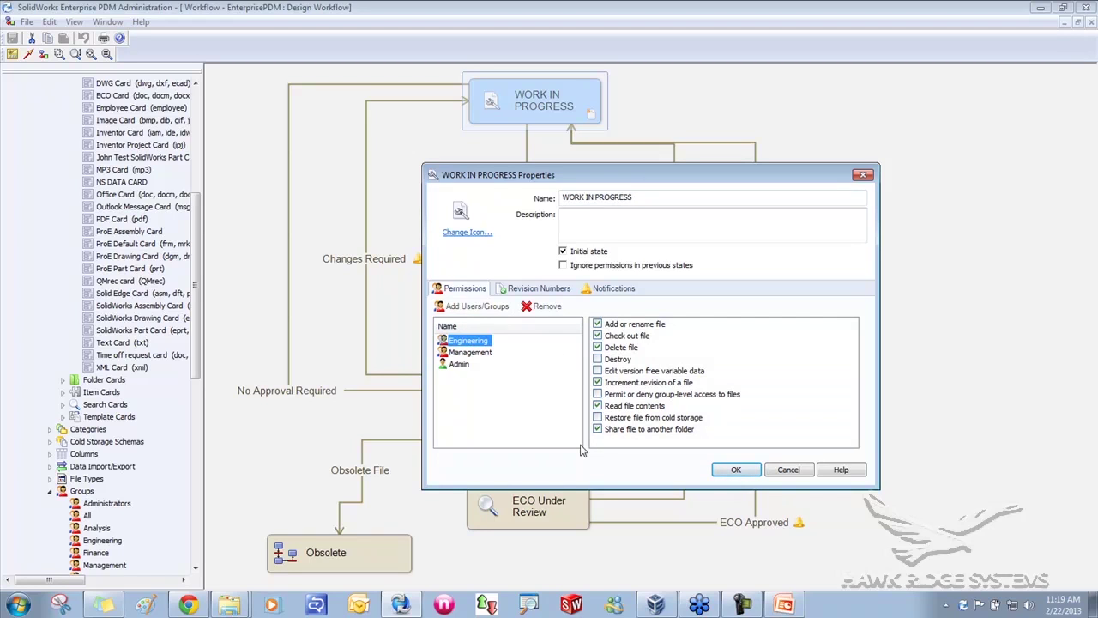
{"action": "left_click", "coordinate": [788, 471]}
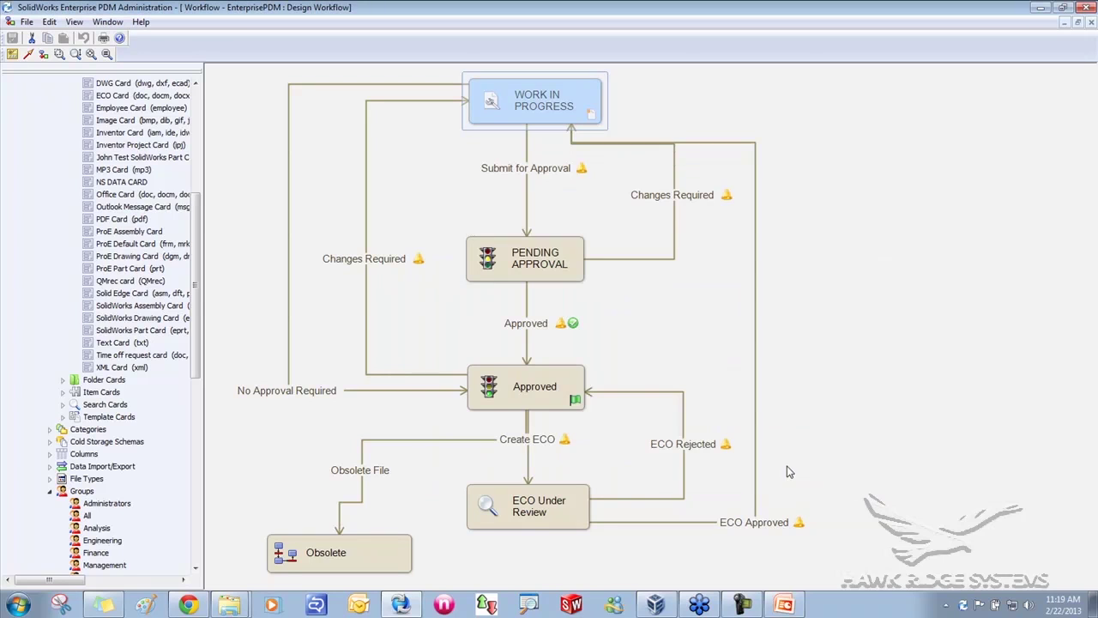